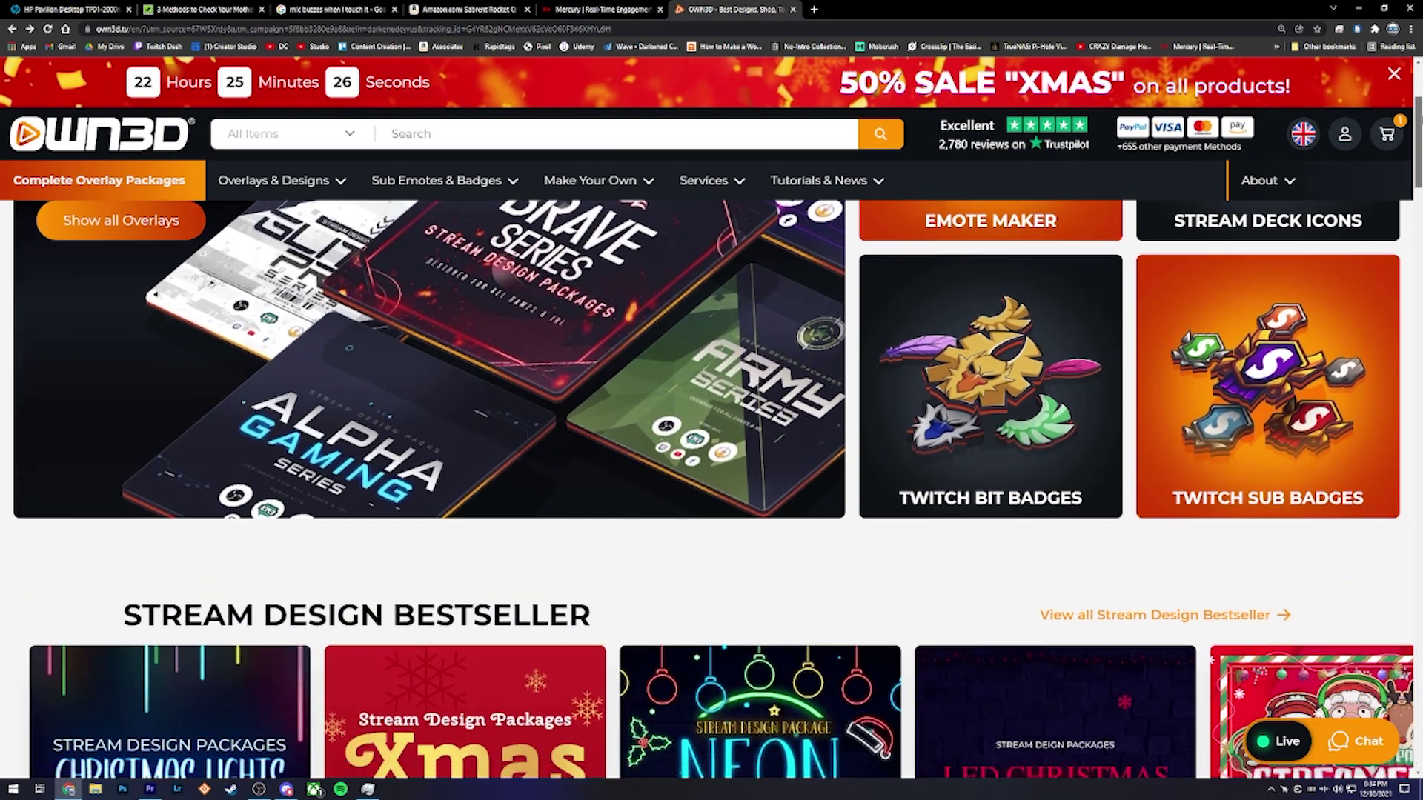
{"action": "scroll", "coordinate": [712, 445], "scroll_direction": "down", "scroll_amount": 1}
{"action": "scroll", "coordinate": [711, 444], "scroll_direction": "down", "scroll_amount": 1}
{"action": "scroll", "coordinate": [712, 446], "scroll_direction": "down", "scroll_amount": 1}
{"action": "scroll", "coordinate": [712, 444], "scroll_direction": "down", "scroll_amount": 1}
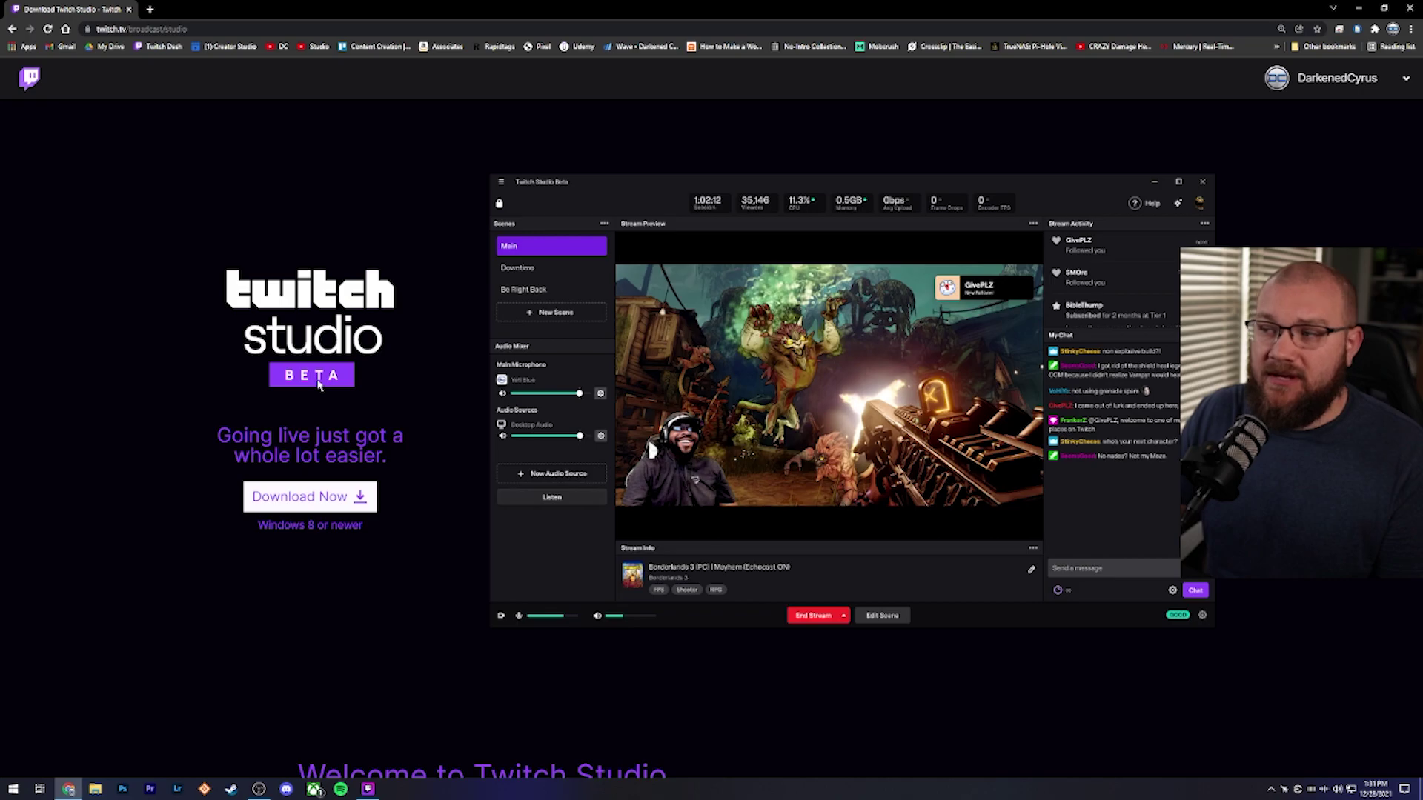
Start the Twitch Studio installer download via Download Now, then cancel the Save As dialog.
{"action": "left_click", "coordinate": [341, 507]}
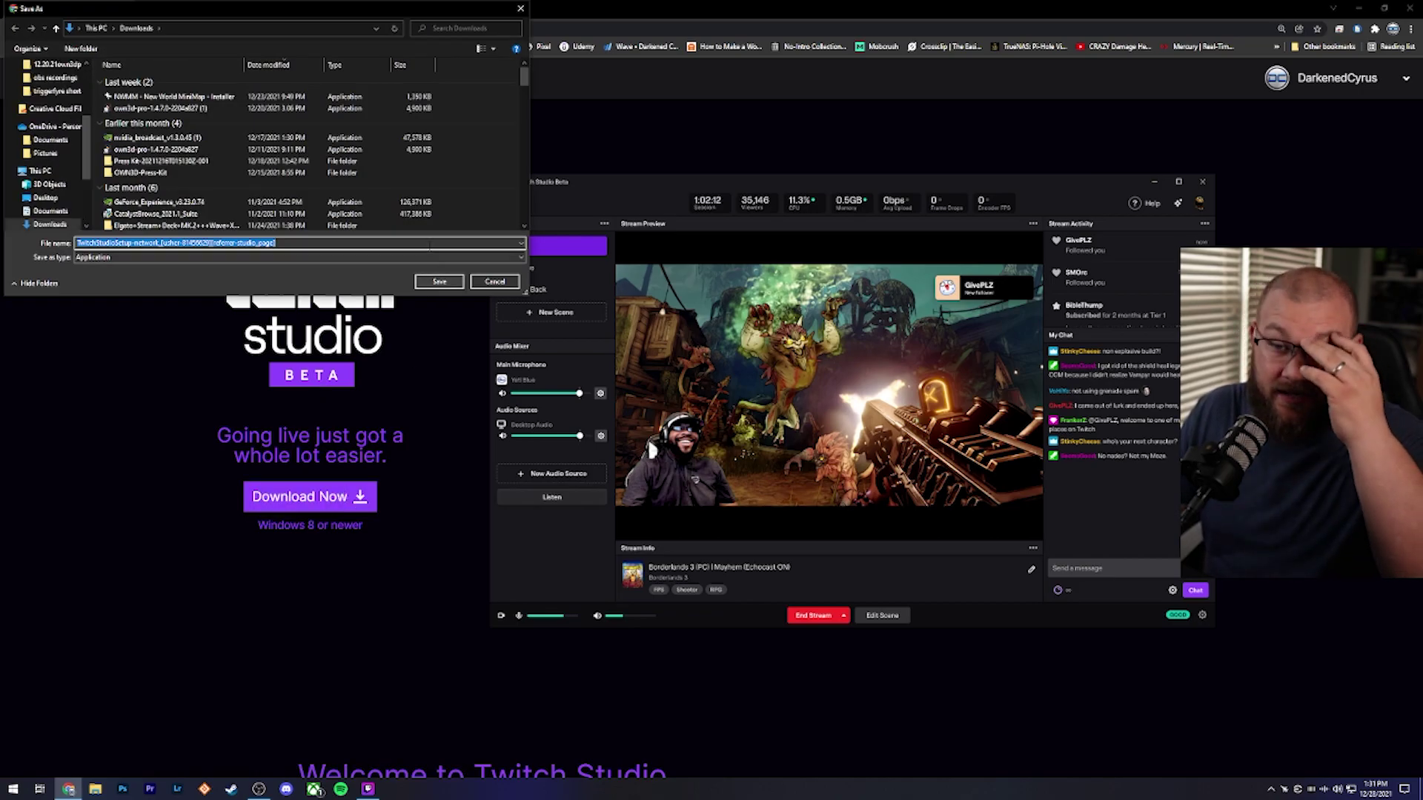
{"action": "left_click", "coordinate": [482, 284]}
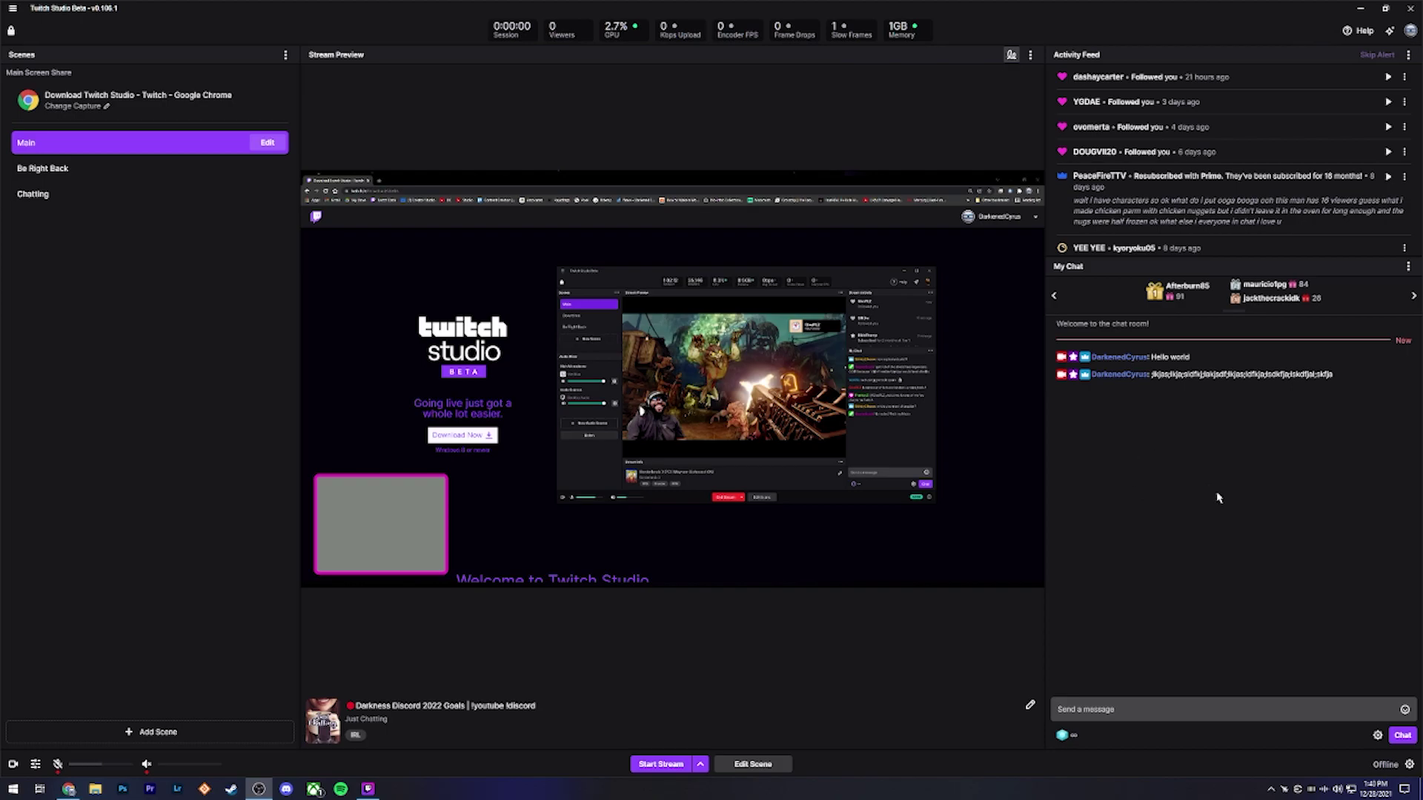
Browse the channel points Rewards & Challenges, close them, and bring up Main Screen Share's Change Capture.
{"action": "left_click", "coordinate": [1064, 737]}
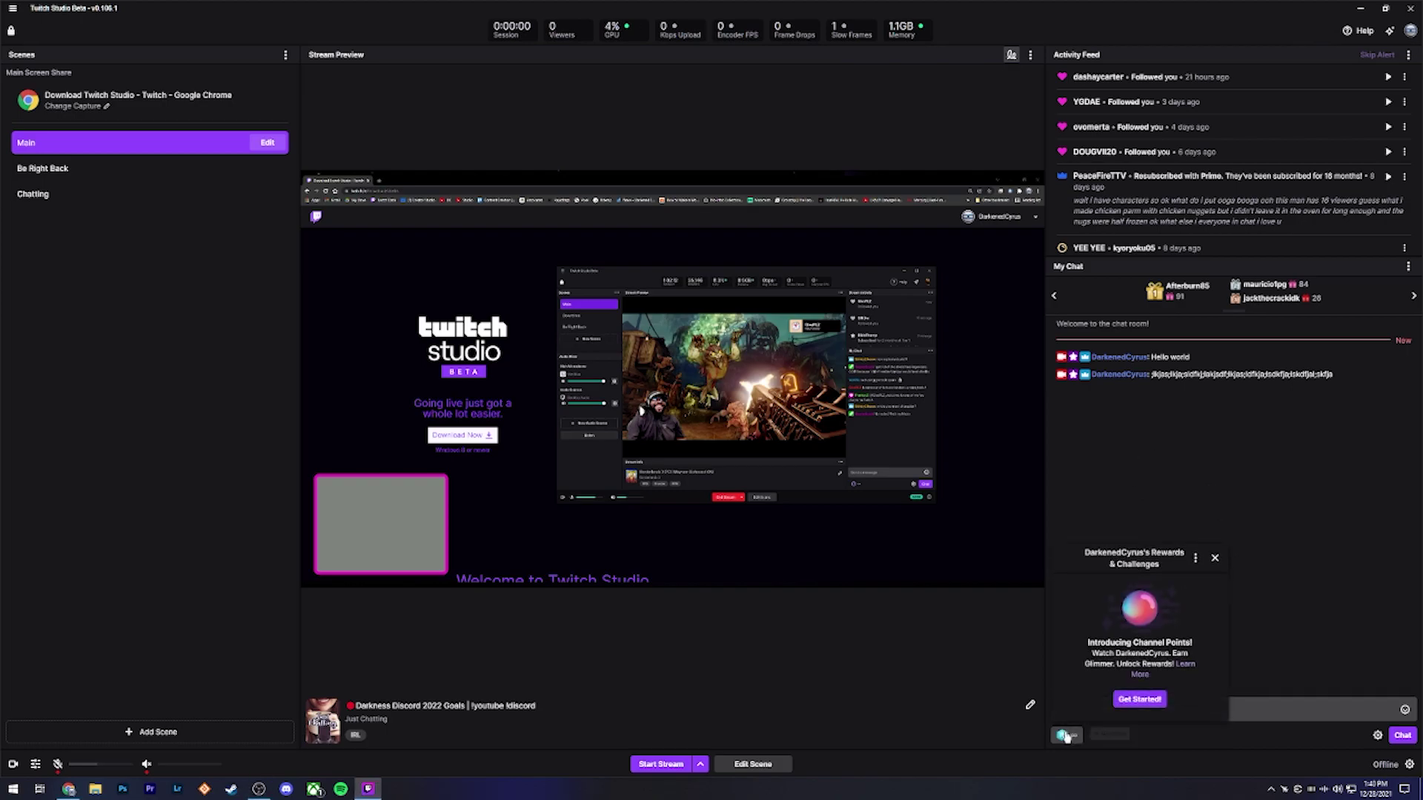
{"action": "left_click", "coordinate": [1137, 696]}
{"action": "scroll", "coordinate": [1120, 644], "scroll_direction": "down", "scroll_amount": 1}
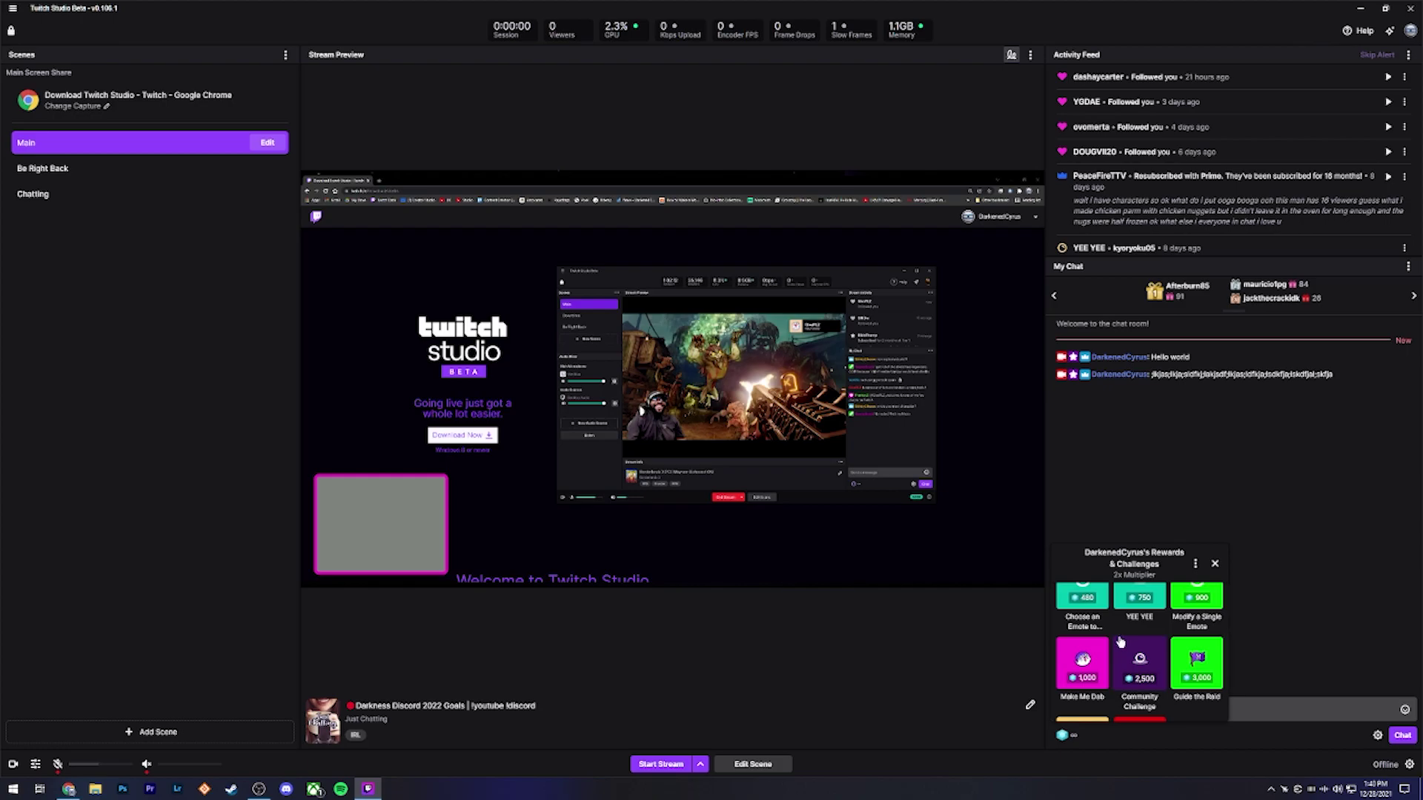
{"action": "scroll", "coordinate": [1151, 627], "scroll_direction": "down", "scroll_amount": 1}
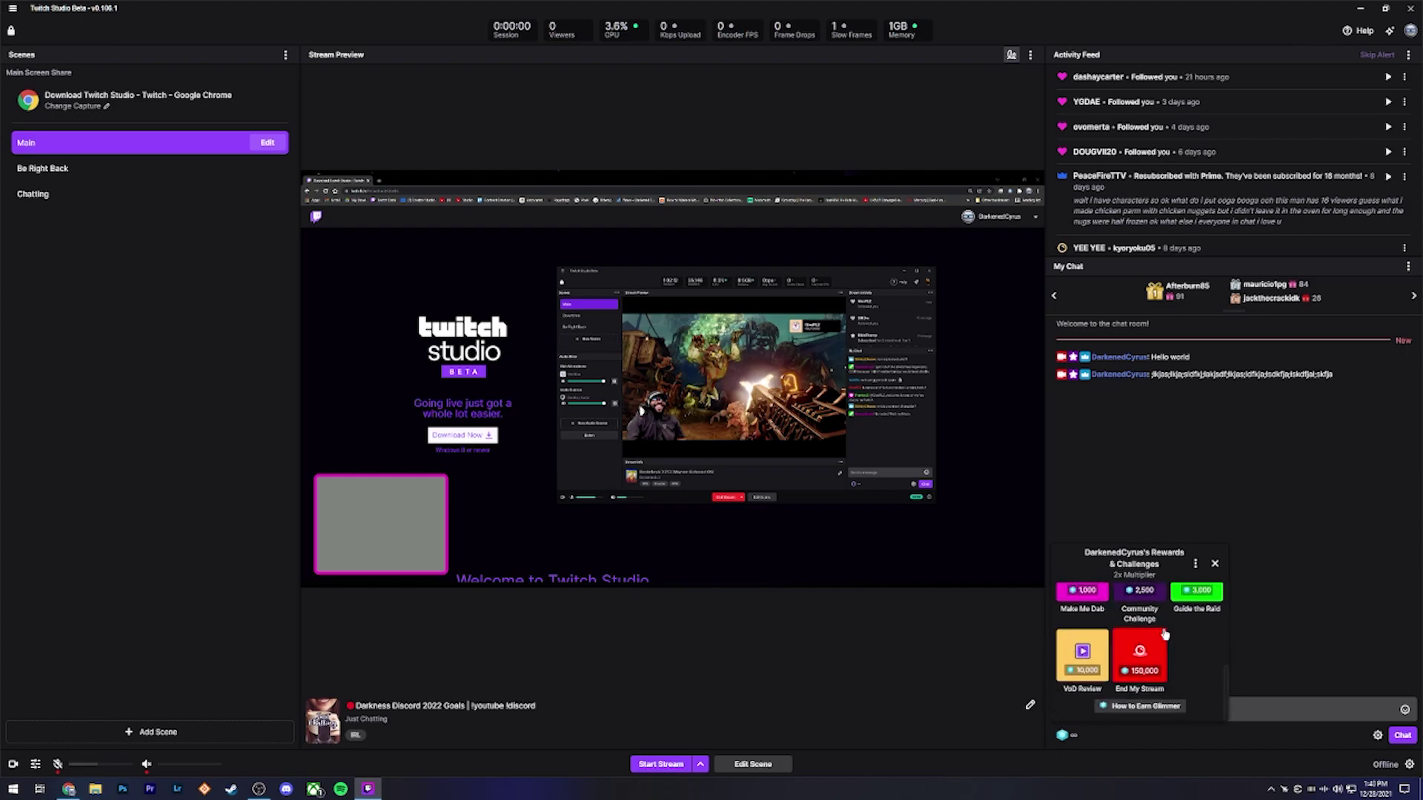
{"action": "scroll", "coordinate": [1156, 622], "scroll_direction": "up", "scroll_amount": 3}
{"action": "left_click", "coordinate": [1252, 573]}
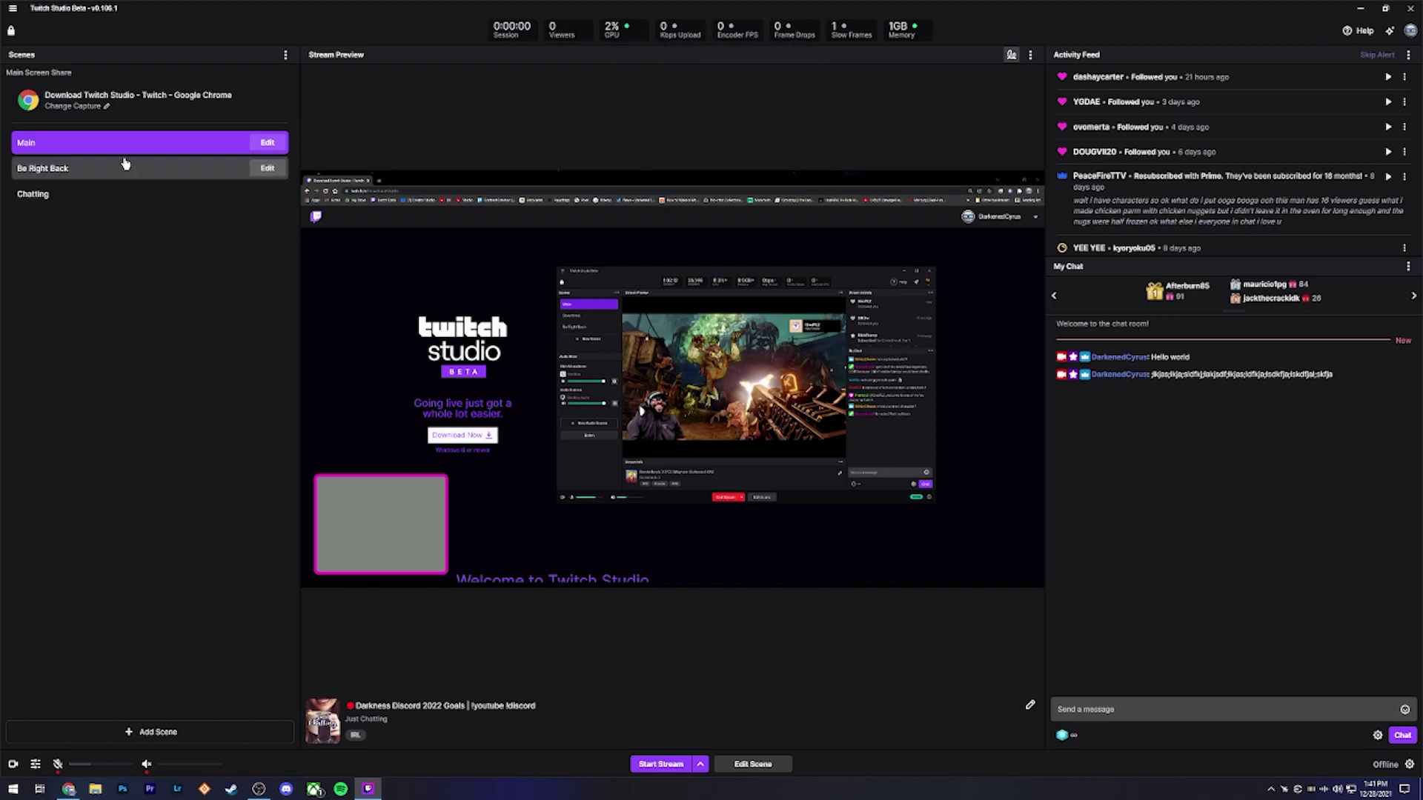
{"action": "left_click", "coordinate": [144, 103]}
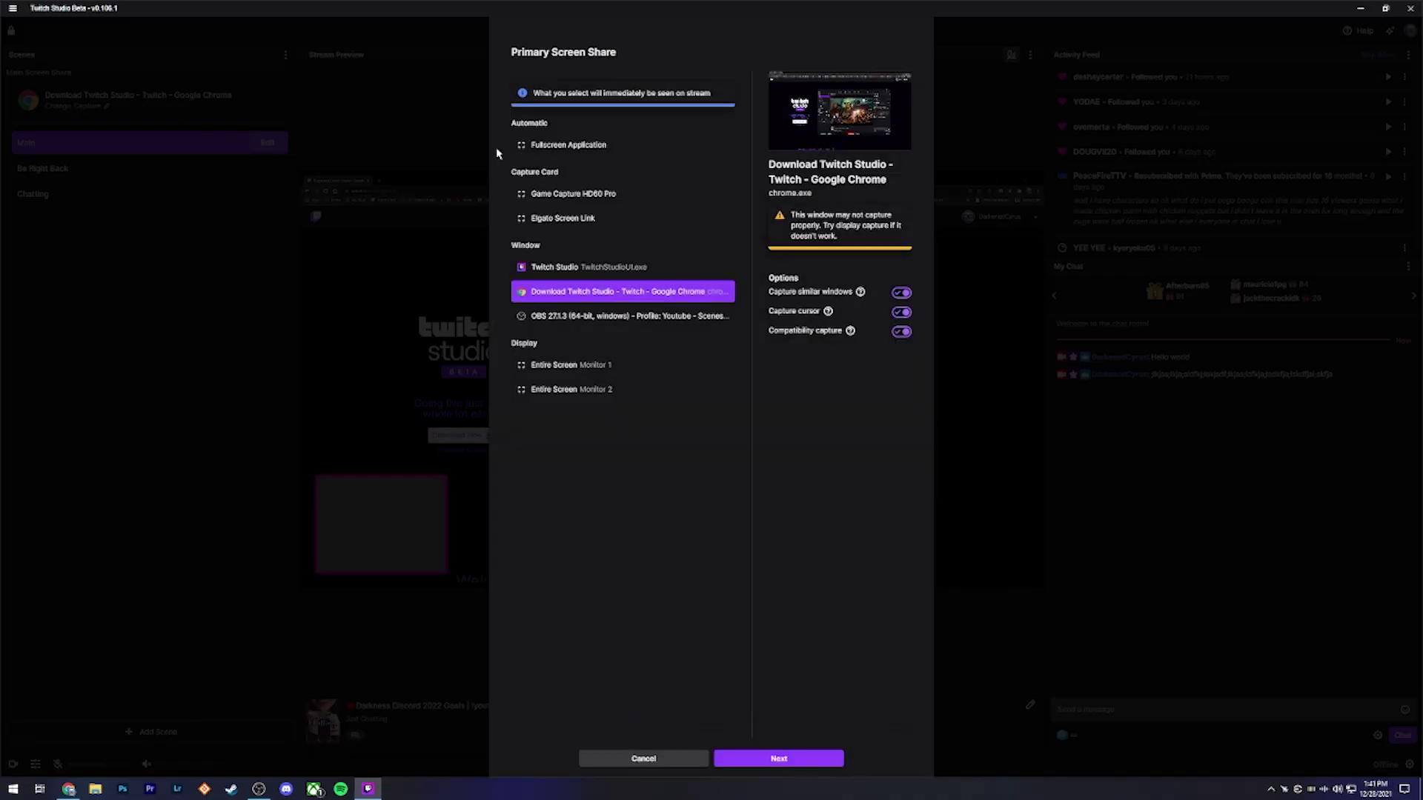
Set the main screen share source to the Game Capture HD60 Pro card.
{"action": "left_click", "coordinate": [583, 200]}
{"action": "left_click", "coordinate": [756, 756]}
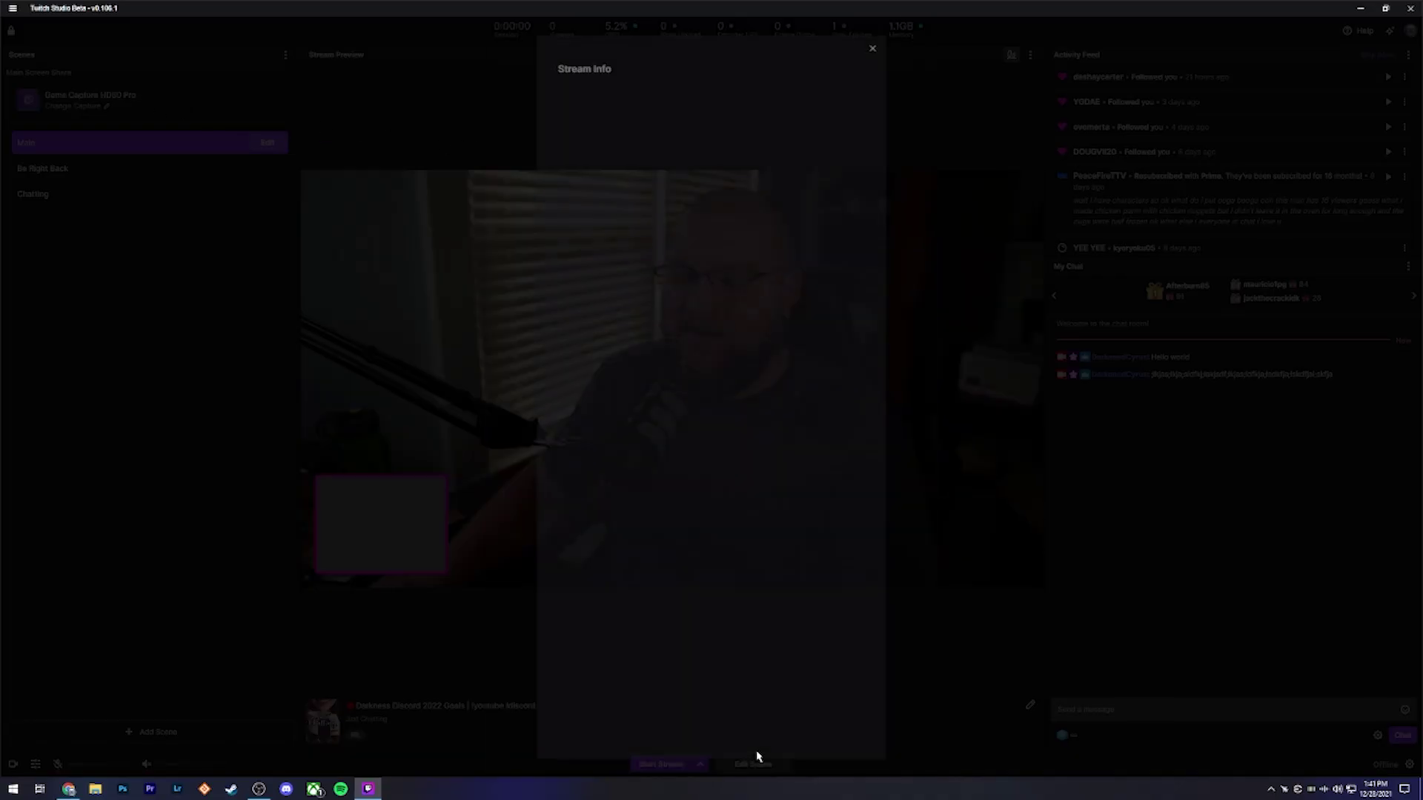
{"action": "left_click", "coordinate": [748, 731]}
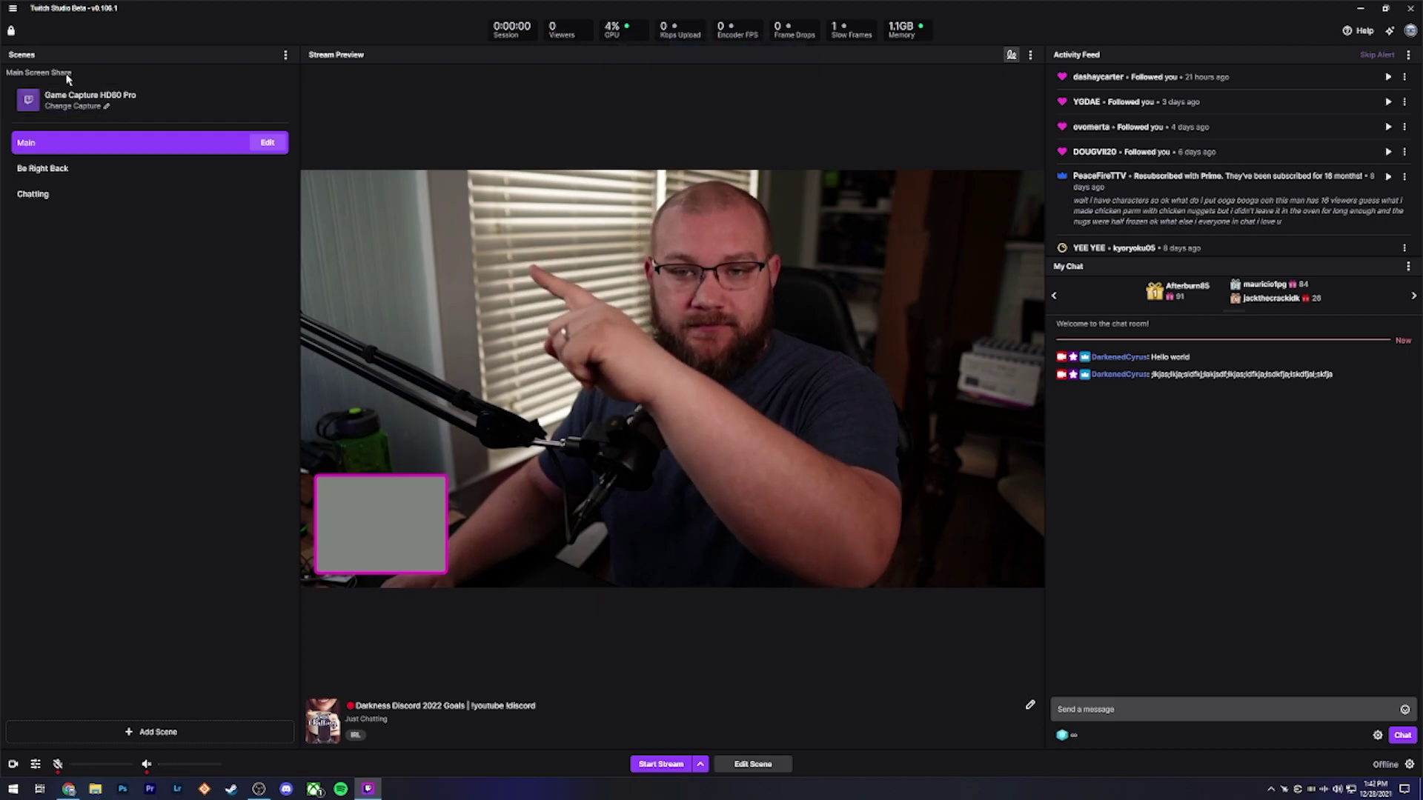
Switch the screen share to the Chrome window, then open and leave the Main scene editor unsaved.
{"action": "left_click", "coordinate": [134, 101]}
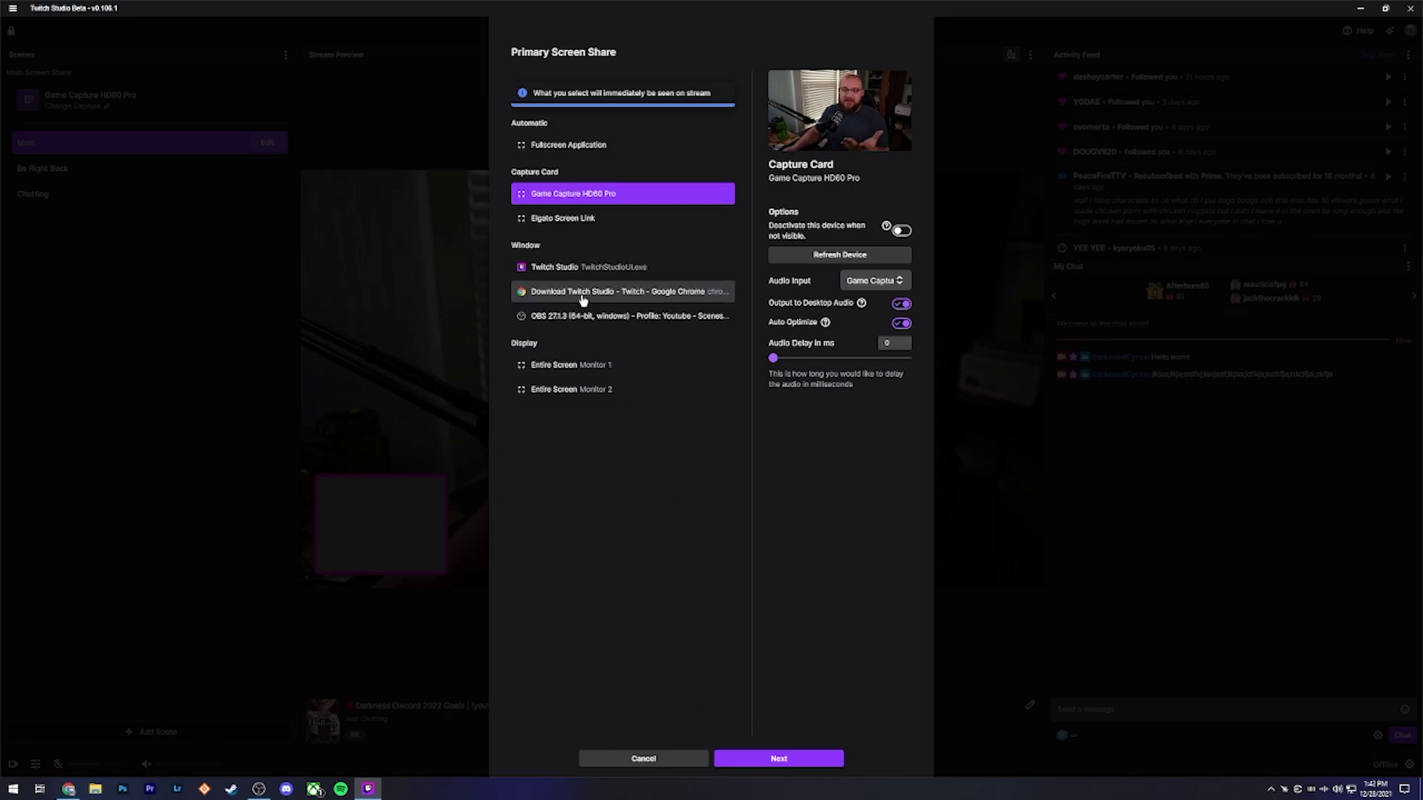
{"action": "left_click", "coordinate": [605, 292]}
{"action": "left_click", "coordinate": [785, 761]}
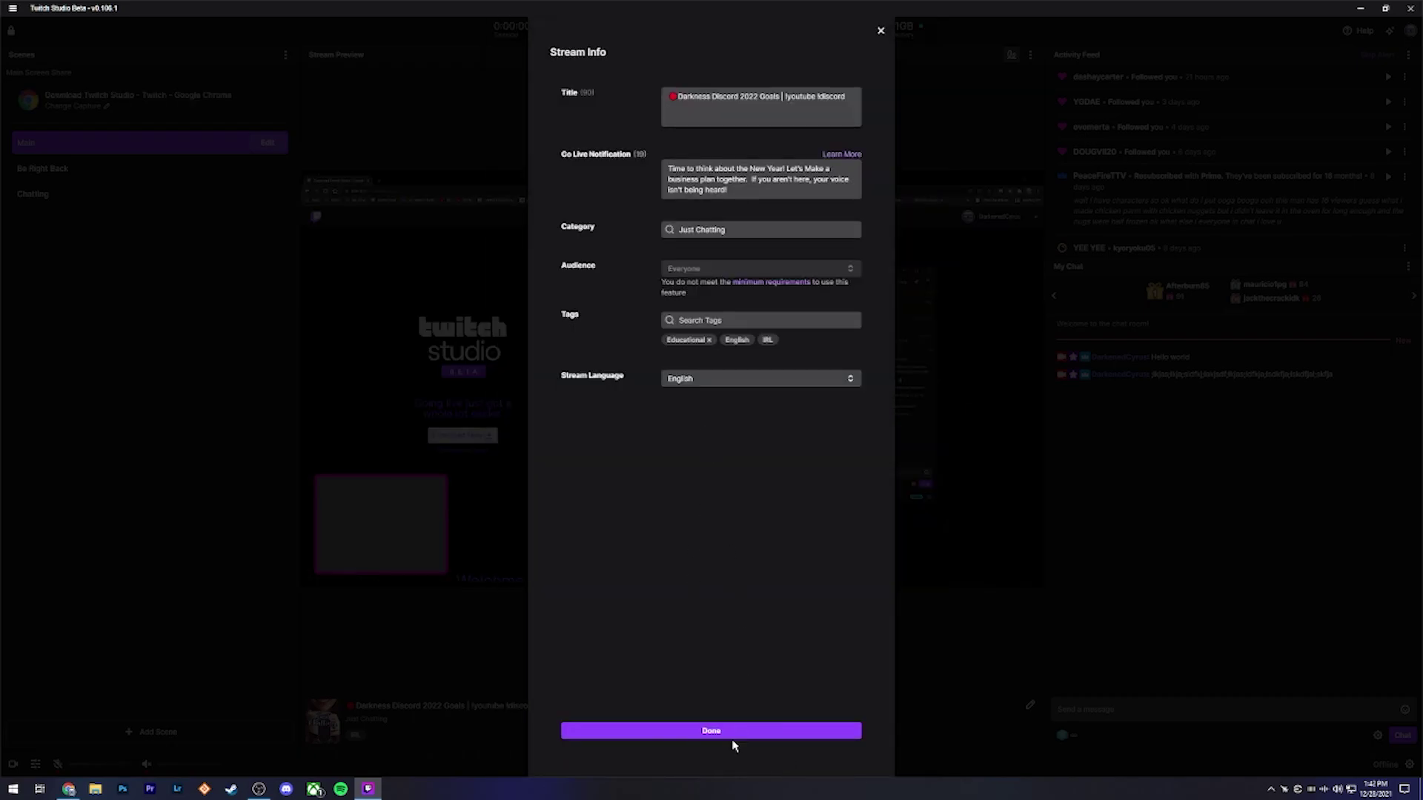
{"action": "left_click", "coordinate": [731, 733]}
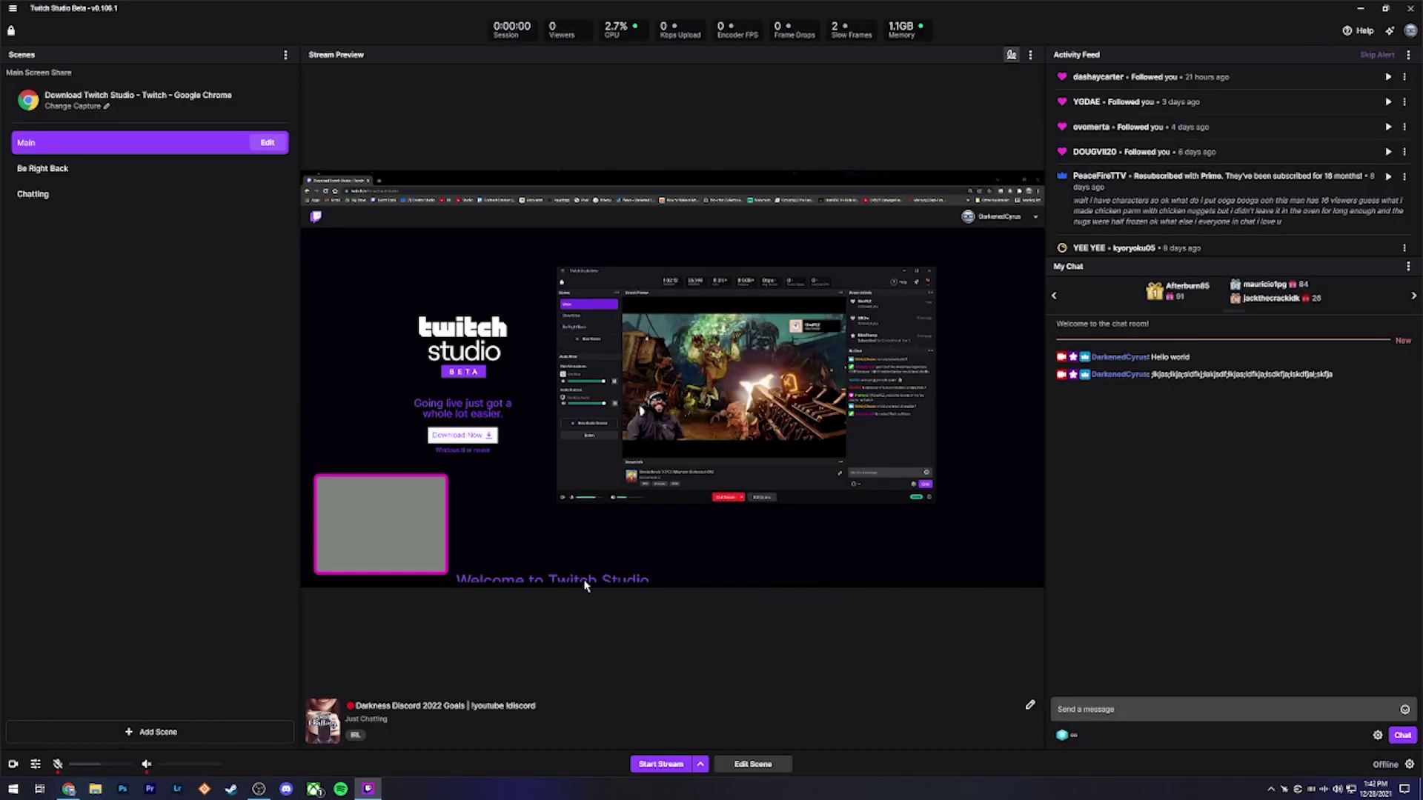
{"action": "left_click", "coordinate": [268, 144]}
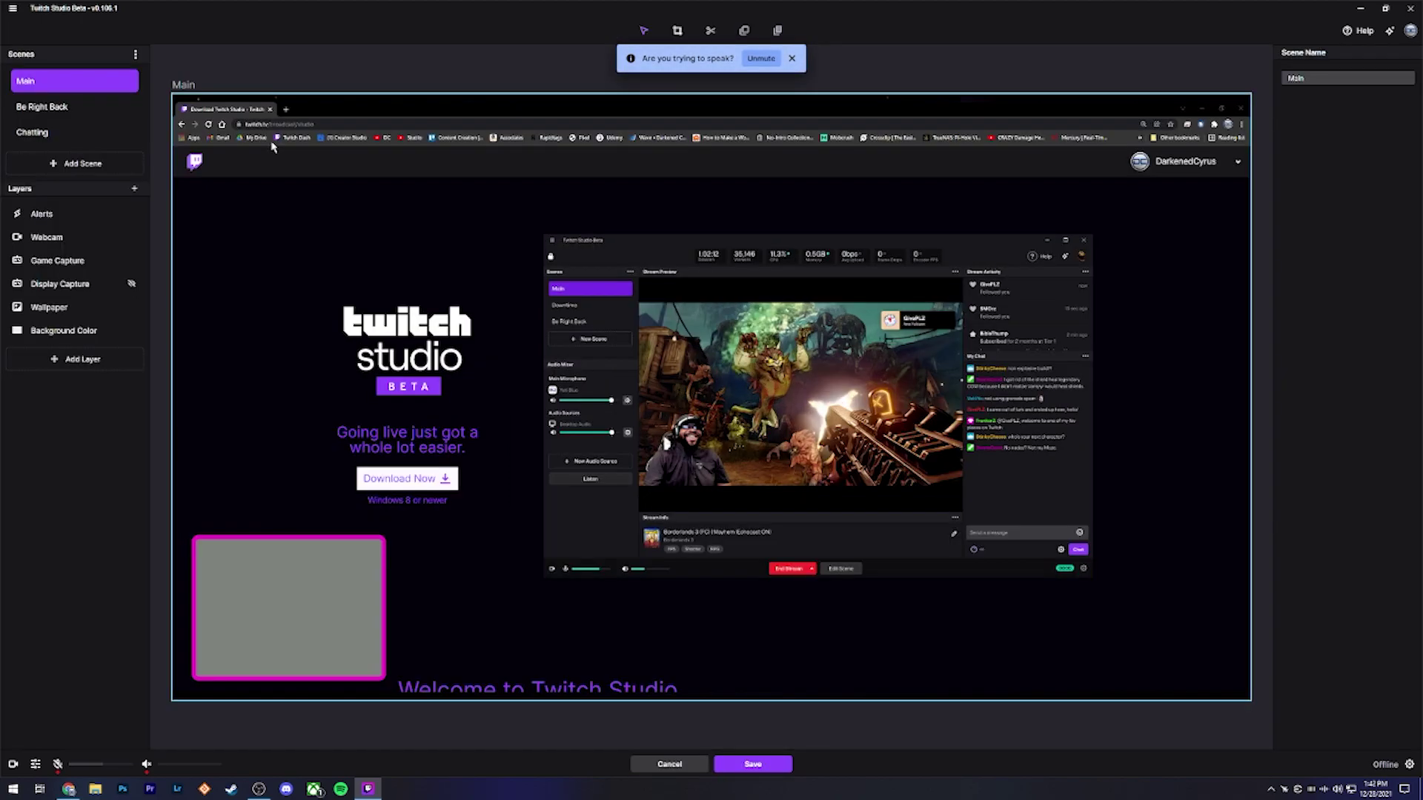
{"action": "left_click", "coordinate": [717, 765]}
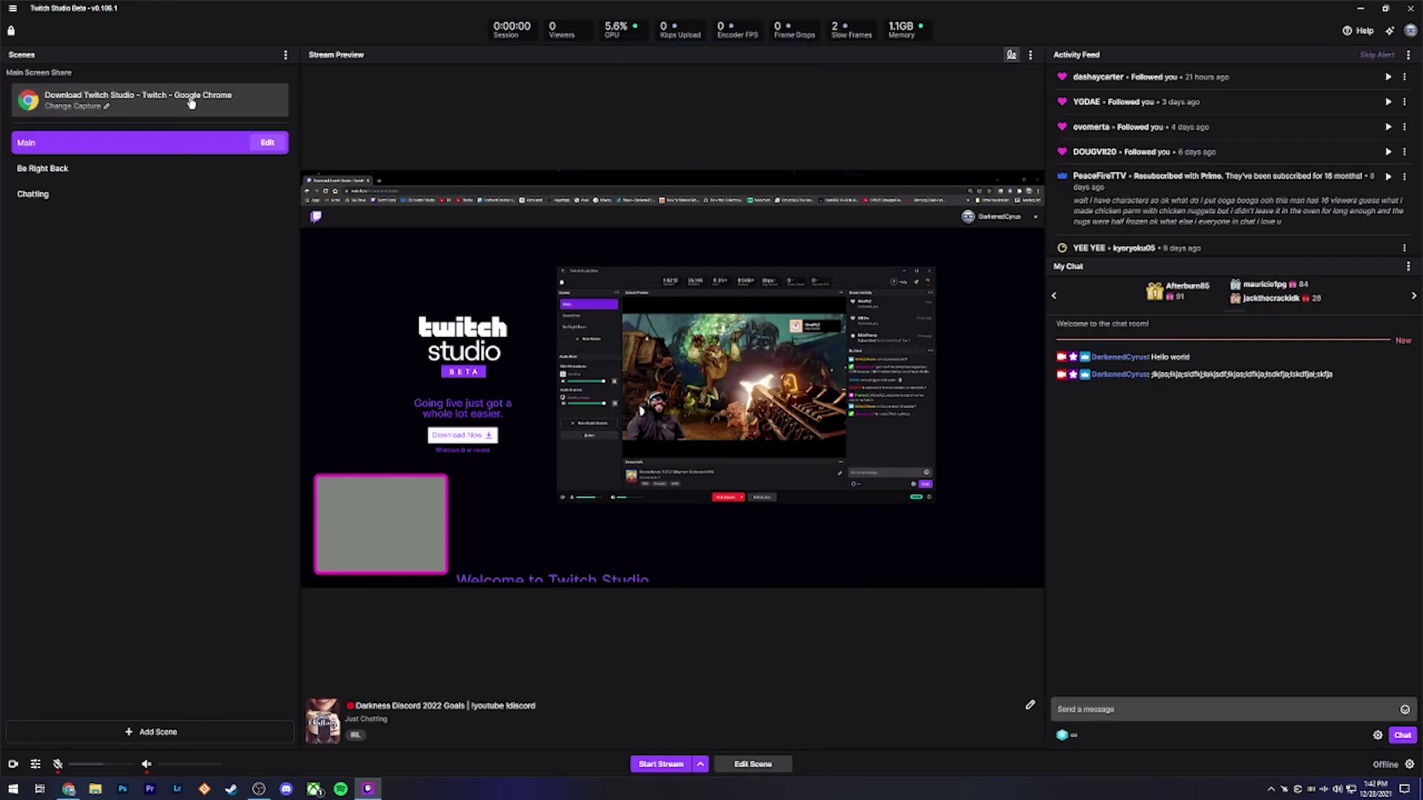
Switch the main screen share source to the entire second monitor.
{"action": "left_click", "coordinate": [223, 98]}
{"action": "left_click", "coordinate": [607, 389]}
{"action": "left_click", "coordinate": [819, 761]}
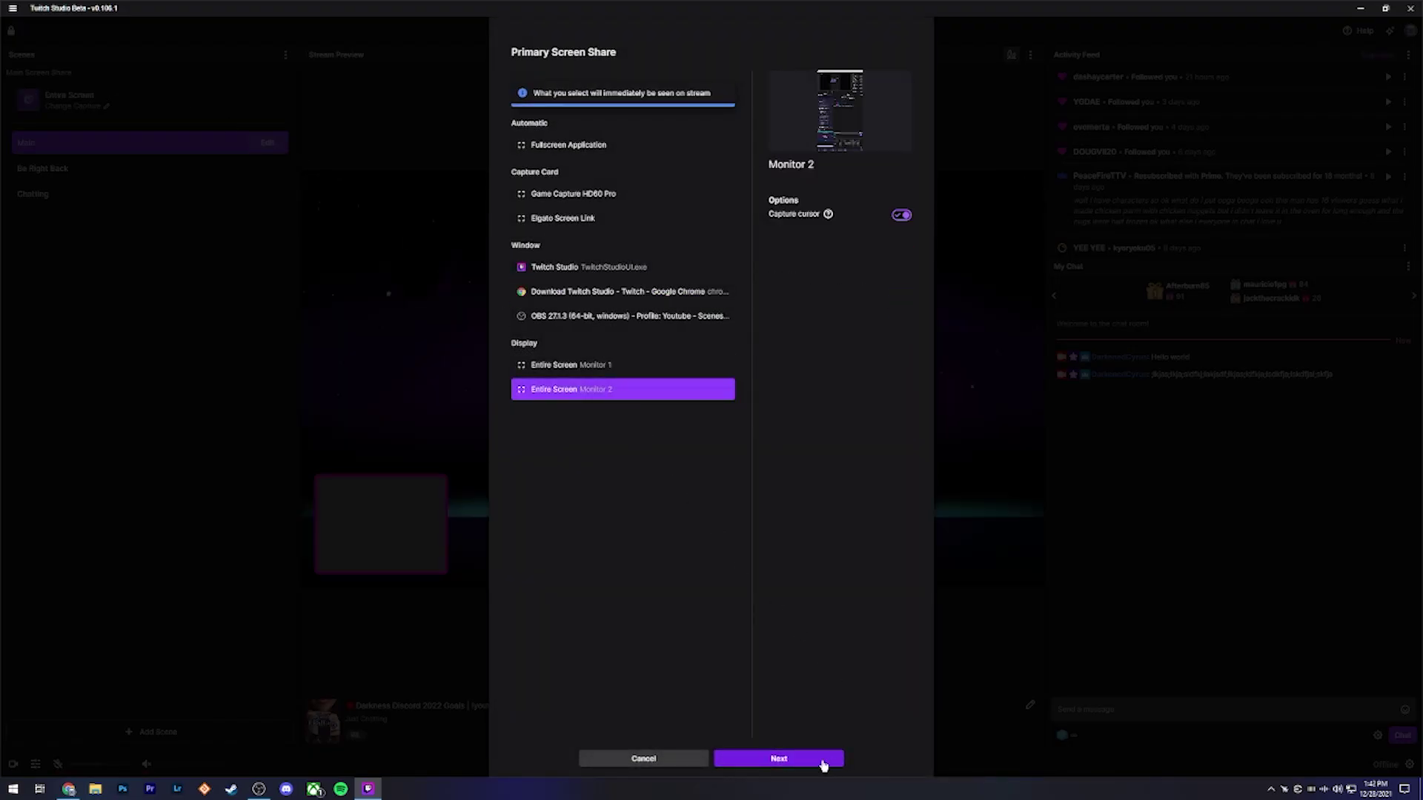
{"action": "left_click", "coordinate": [804, 731]}
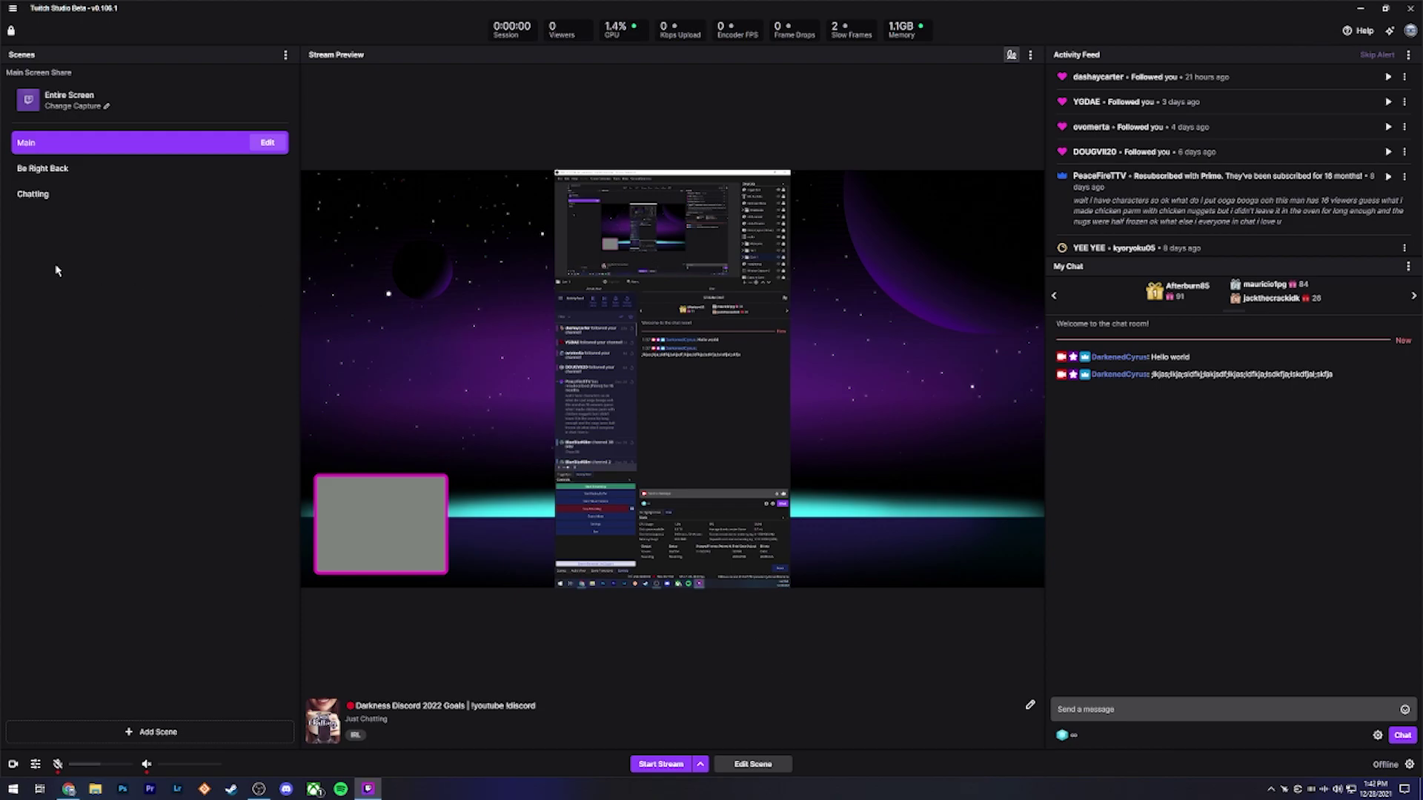
Switch back to Game Capture HD60 Pro and preview the Be Right Back scene.
{"action": "left_click", "coordinate": [135, 108]}
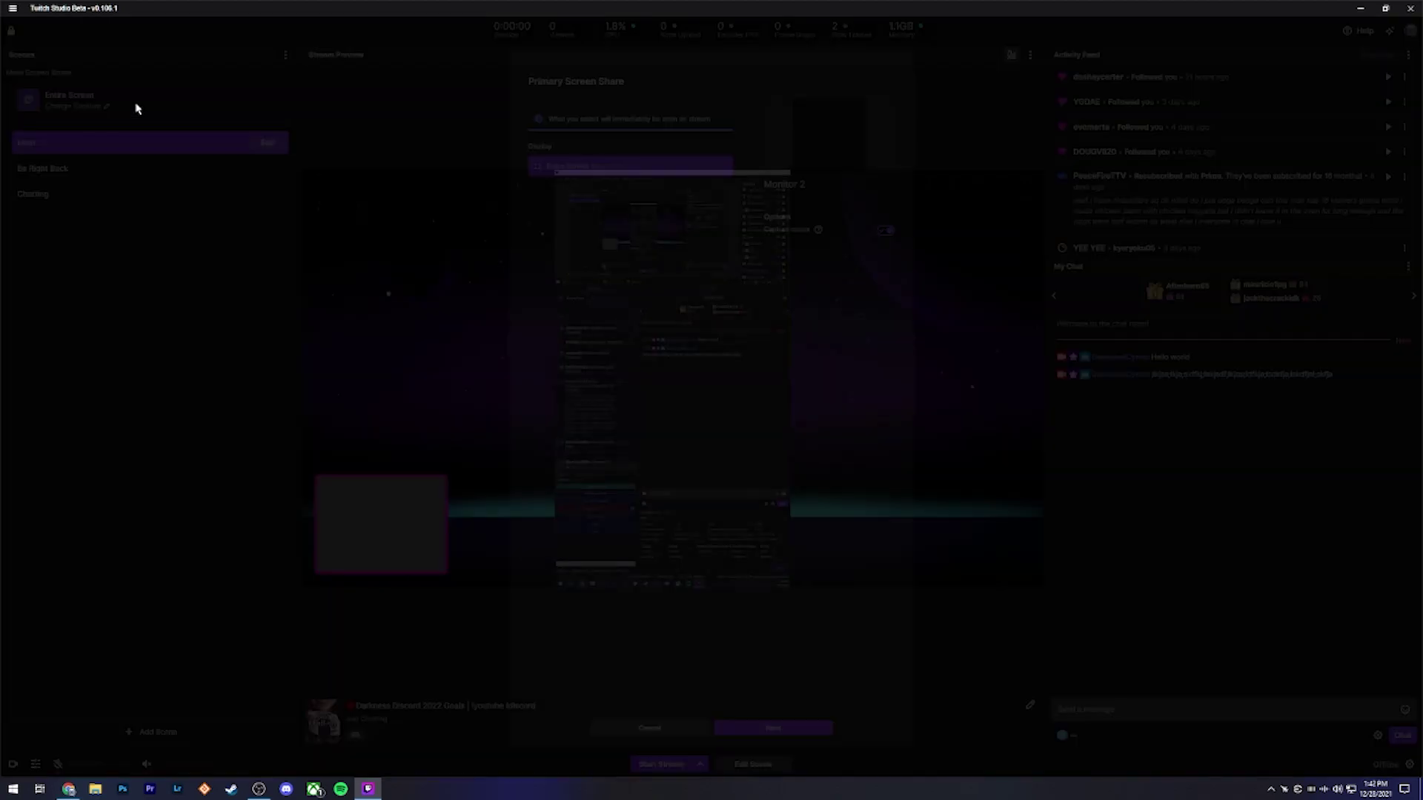
{"action": "left_click", "coordinate": [588, 194]}
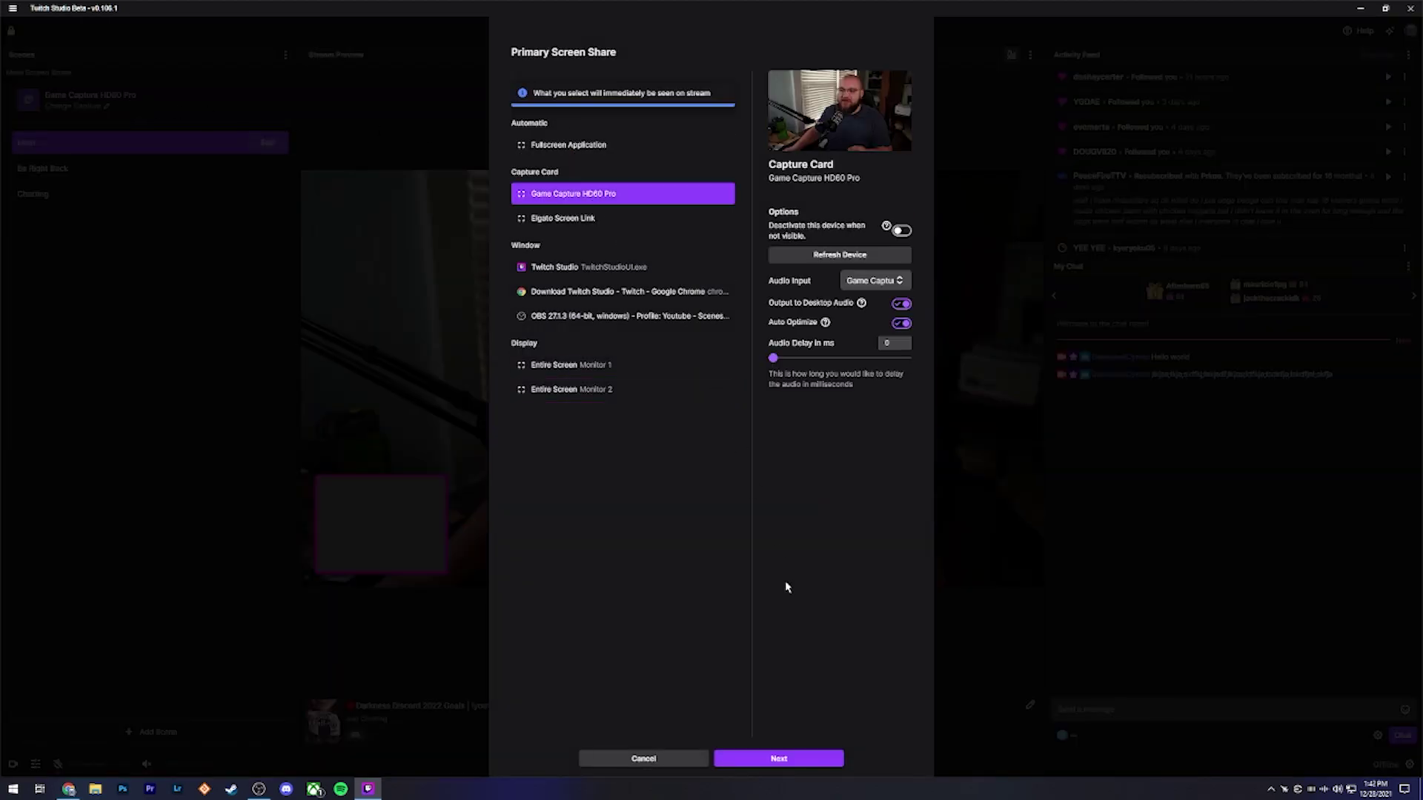
{"action": "left_click", "coordinate": [817, 760]}
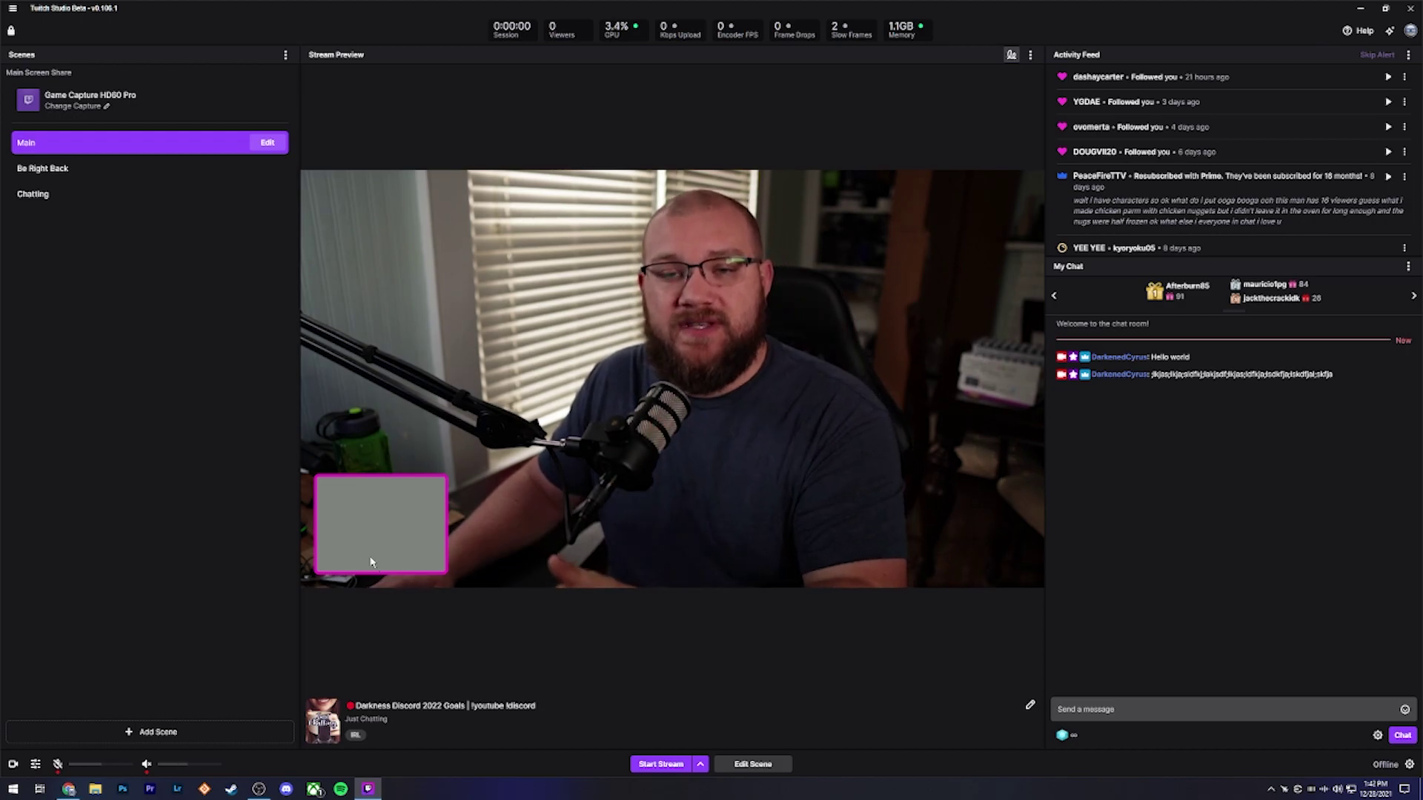
{"action": "left_click", "coordinate": [93, 170]}
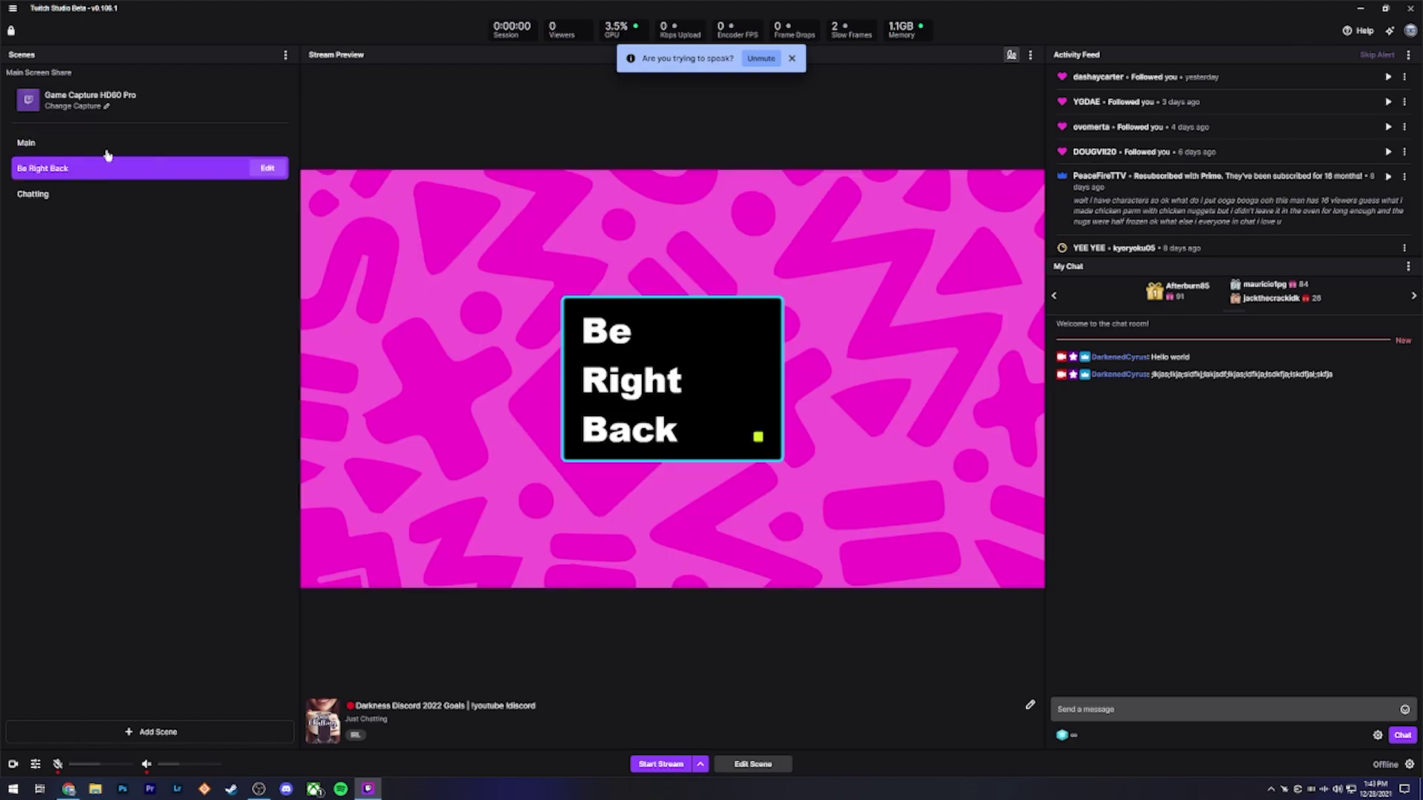
Preview the Chatting scene, then open the Main scene in the scene editor.
{"action": "left_click", "coordinate": [93, 195]}
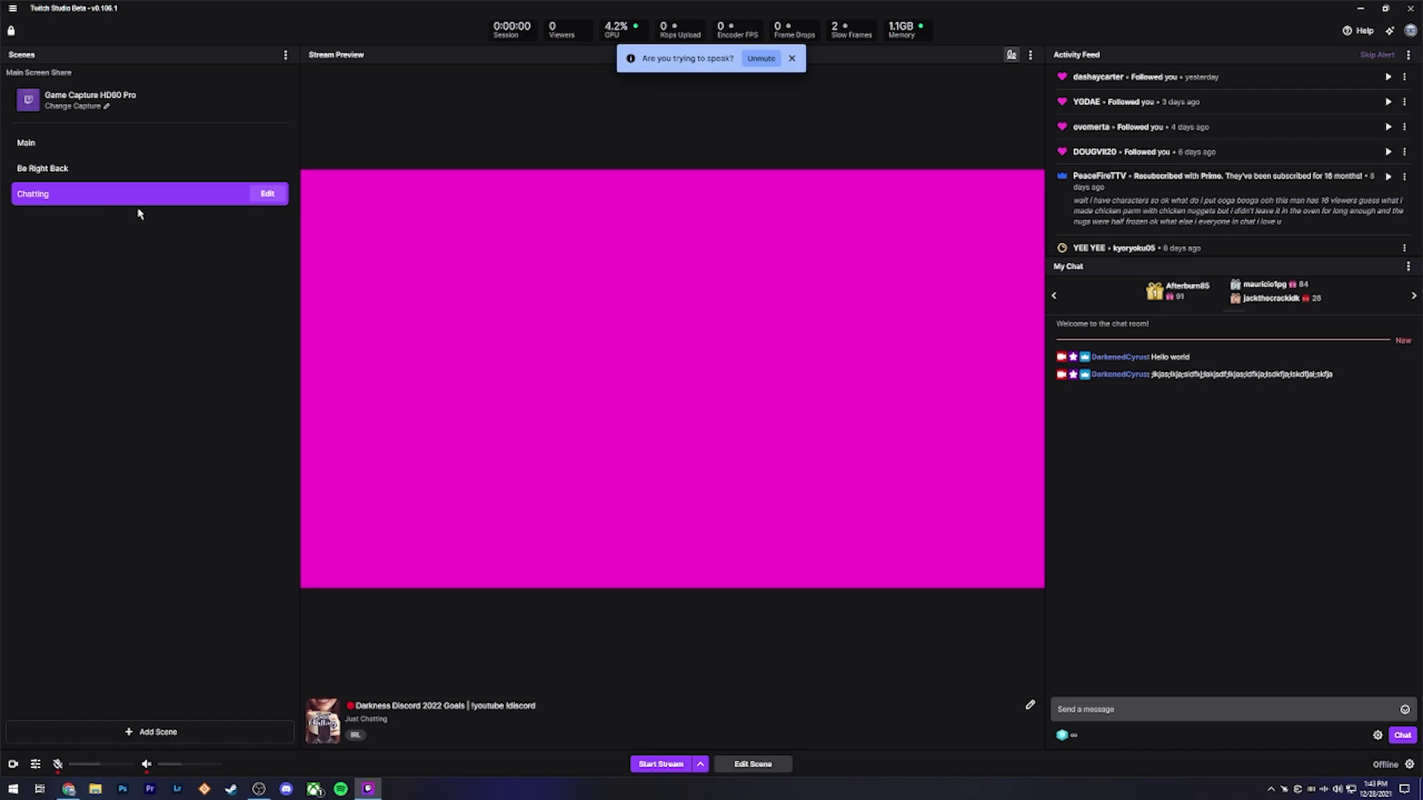
{"action": "left_click", "coordinate": [124, 144]}
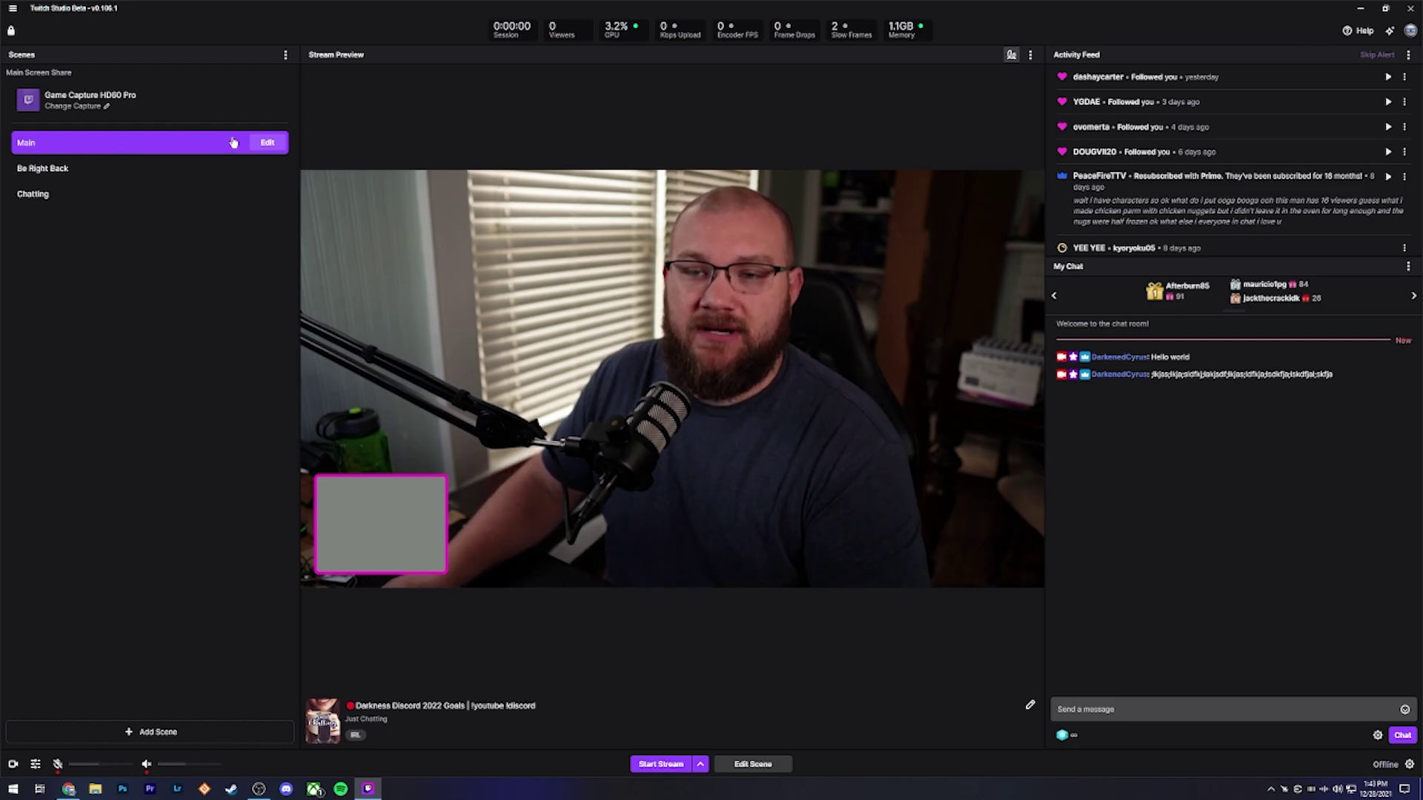
{"action": "left_click", "coordinate": [266, 145]}
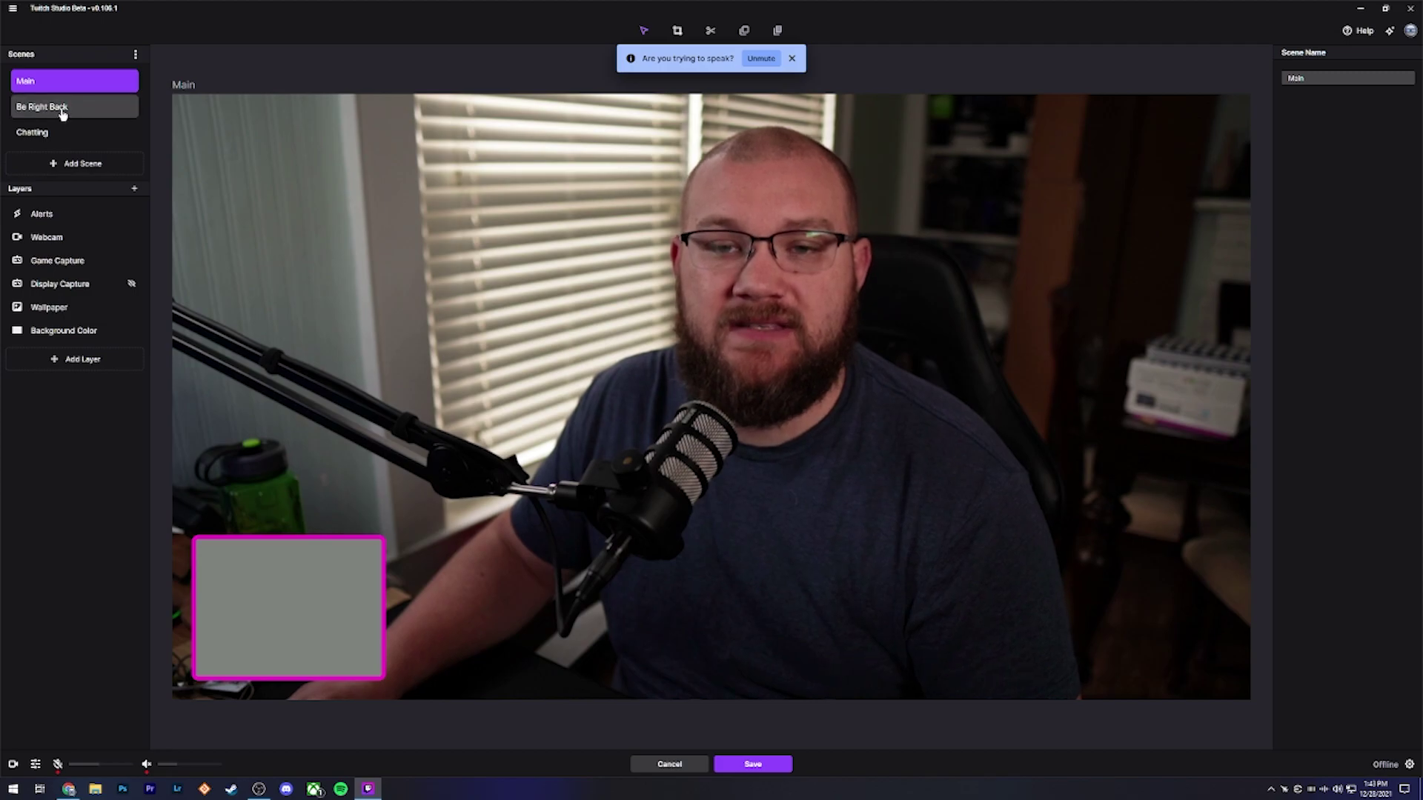
{"action": "left_click", "coordinate": [61, 110]}
Return to the Main scene in the editor and show the Alerts layer's settings.
{"action": "left_click", "coordinate": [72, 82]}
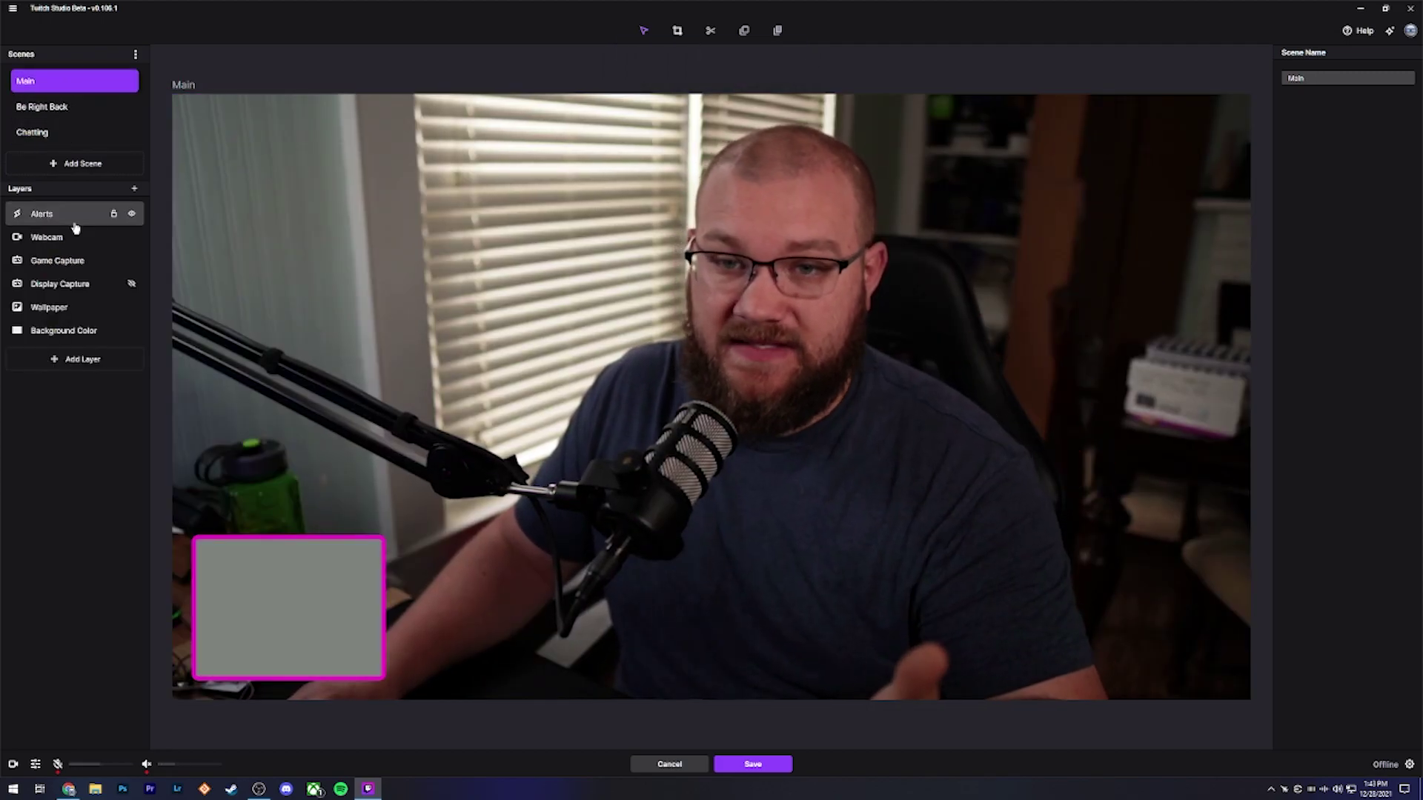
{"action": "mouse_move", "coordinate": [66, 238]}
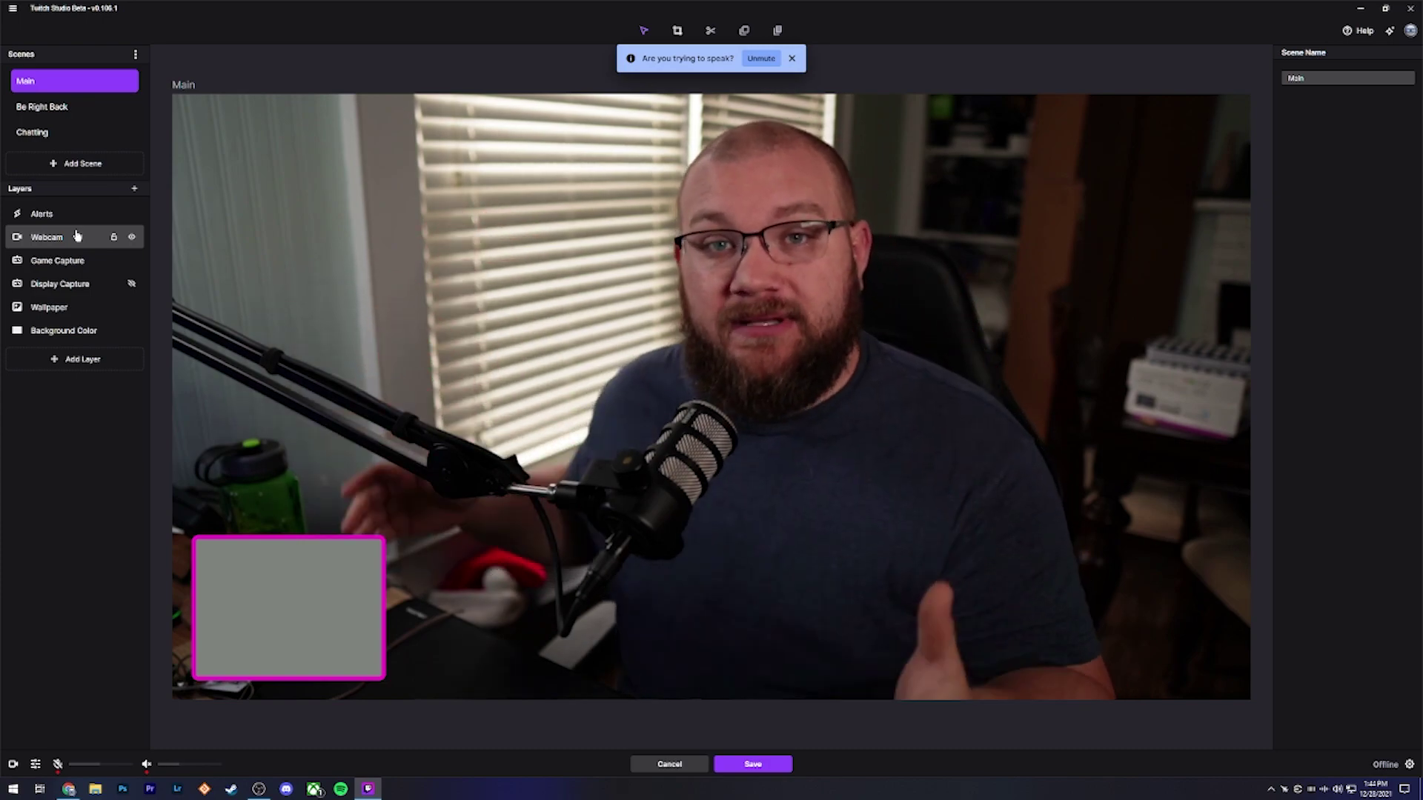
{"action": "left_click", "coordinate": [36, 218]}
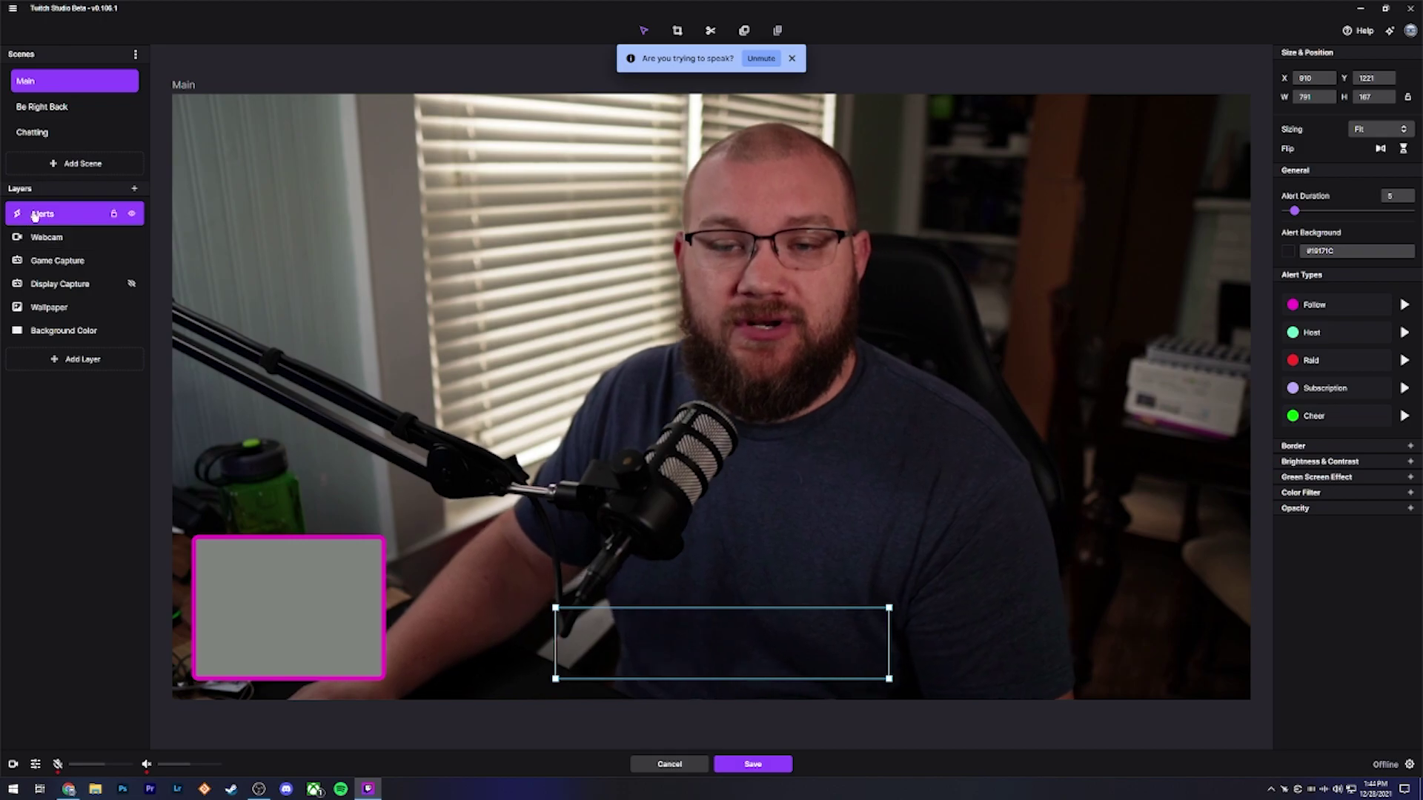
Add a Twitch Alerts layer, delete it after confirming, and select the remaining Alerts layer.
{"action": "left_click", "coordinate": [78, 360]}
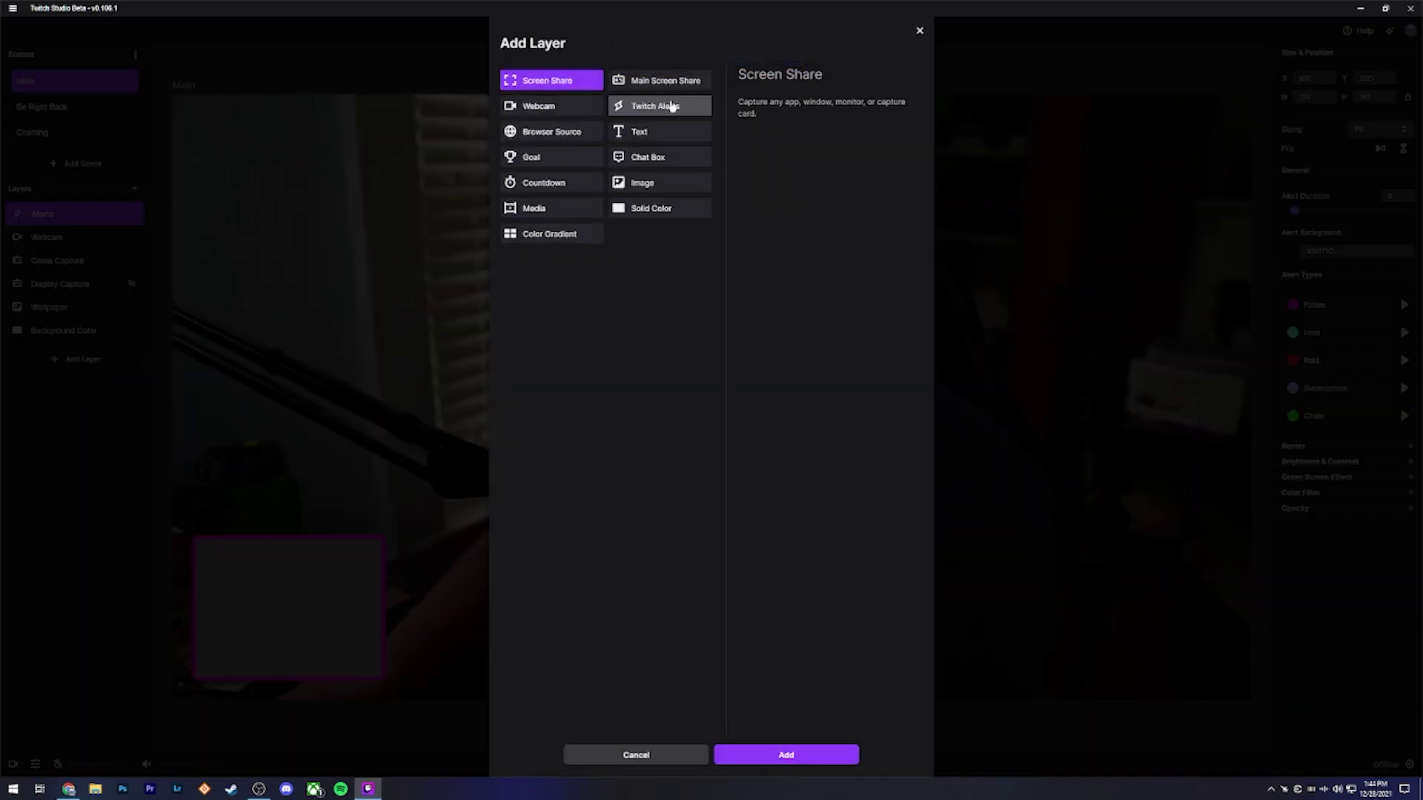
{"action": "left_click", "coordinate": [735, 756]}
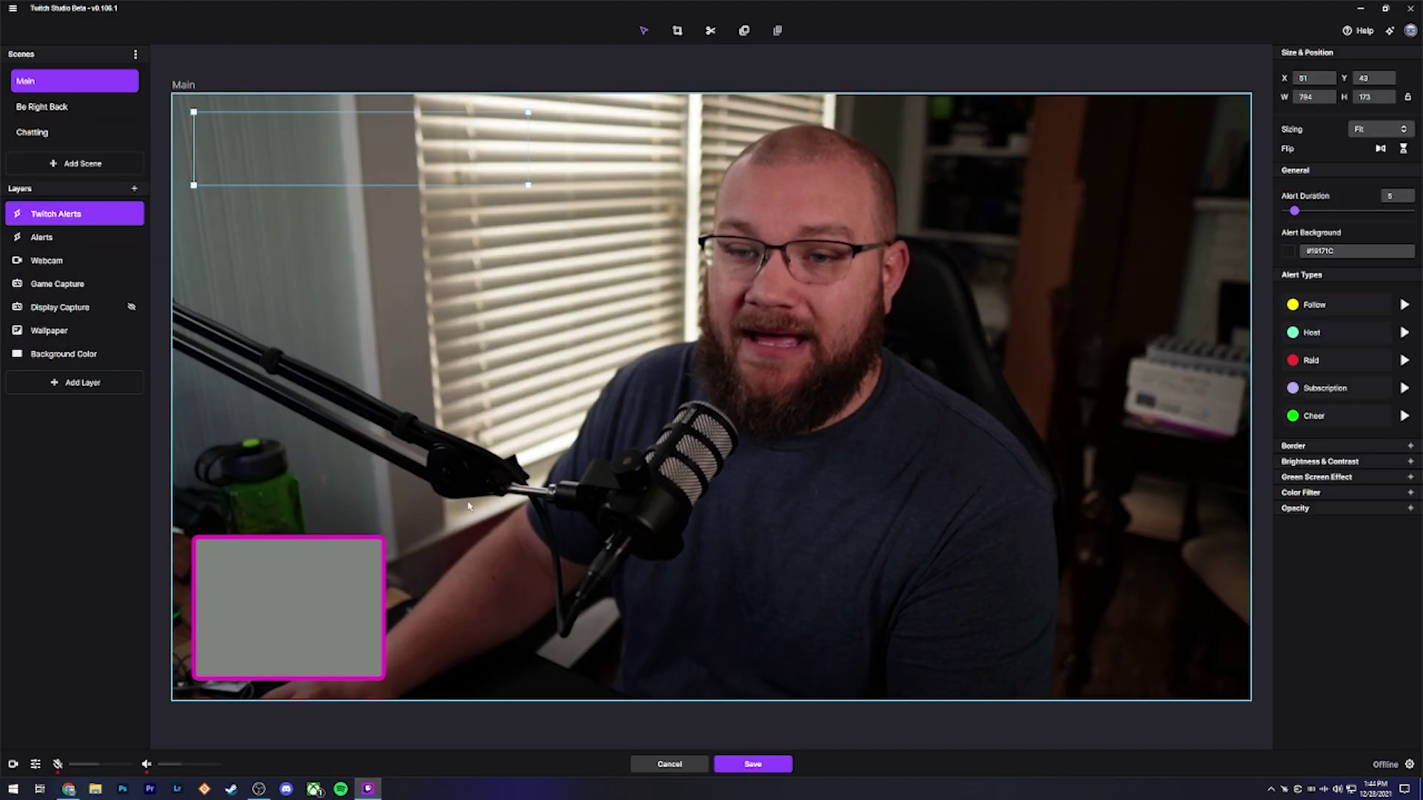
{"action": "right_click", "coordinate": [74, 221]}
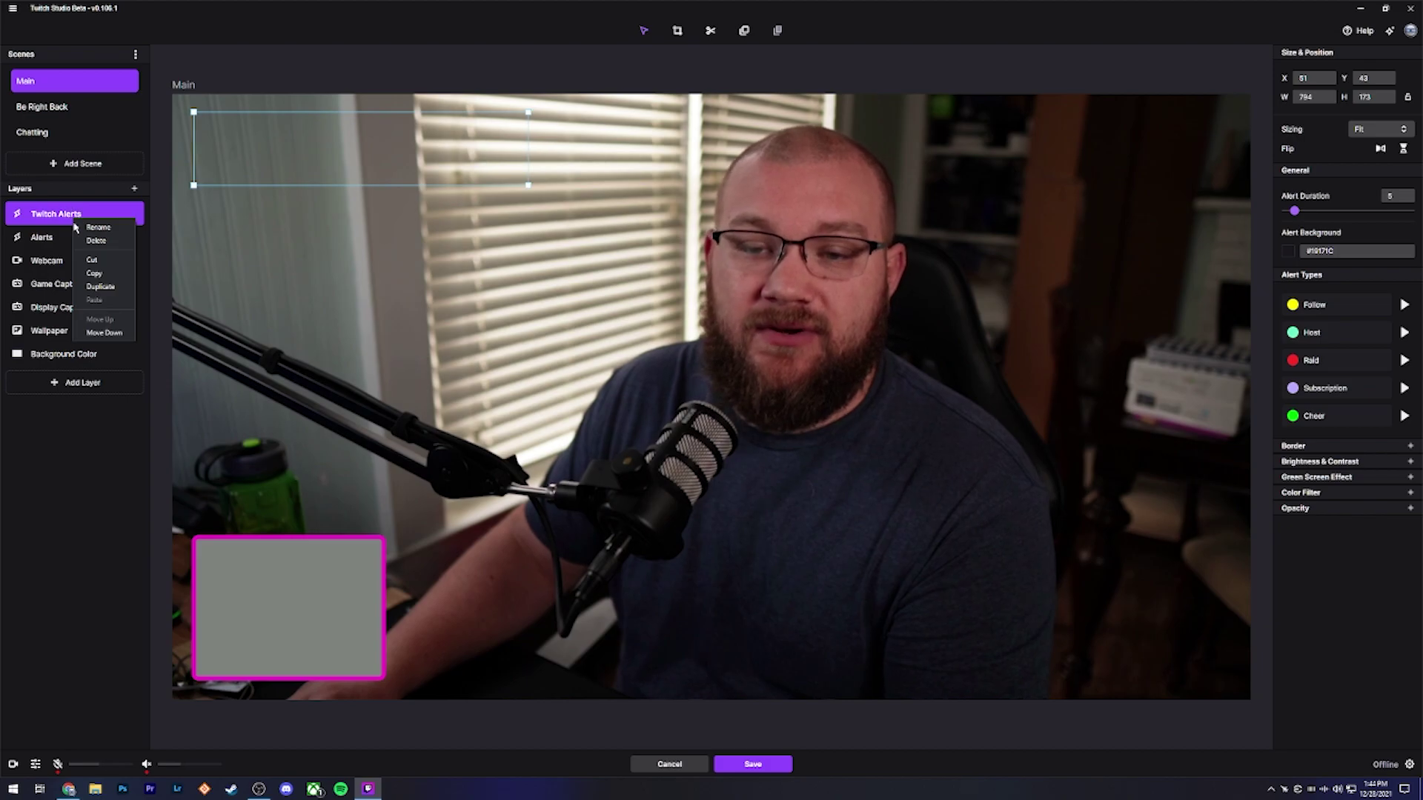
{"action": "left_click", "coordinate": [97, 241]}
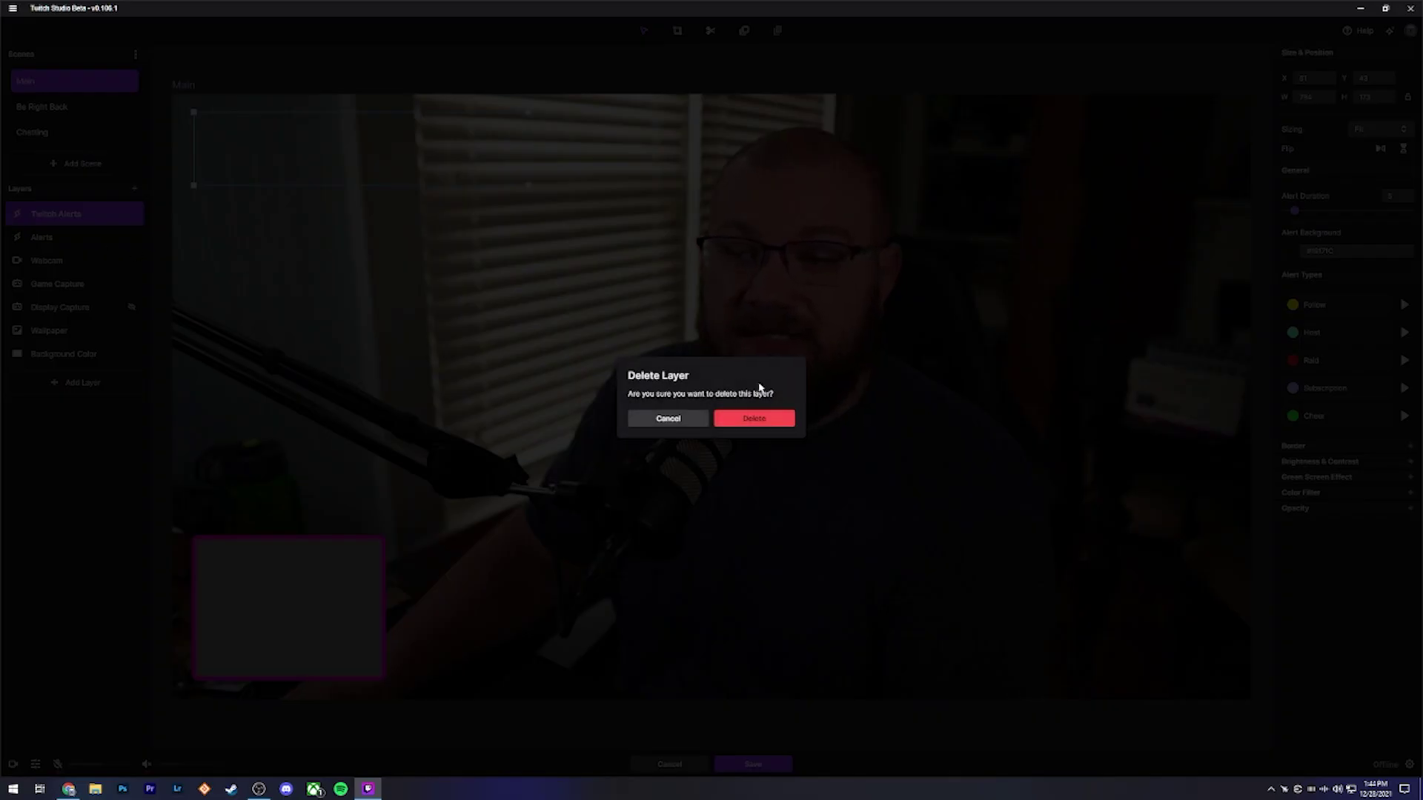
{"action": "left_click", "coordinate": [754, 419]}
{"action": "left_click", "coordinate": [67, 214]}
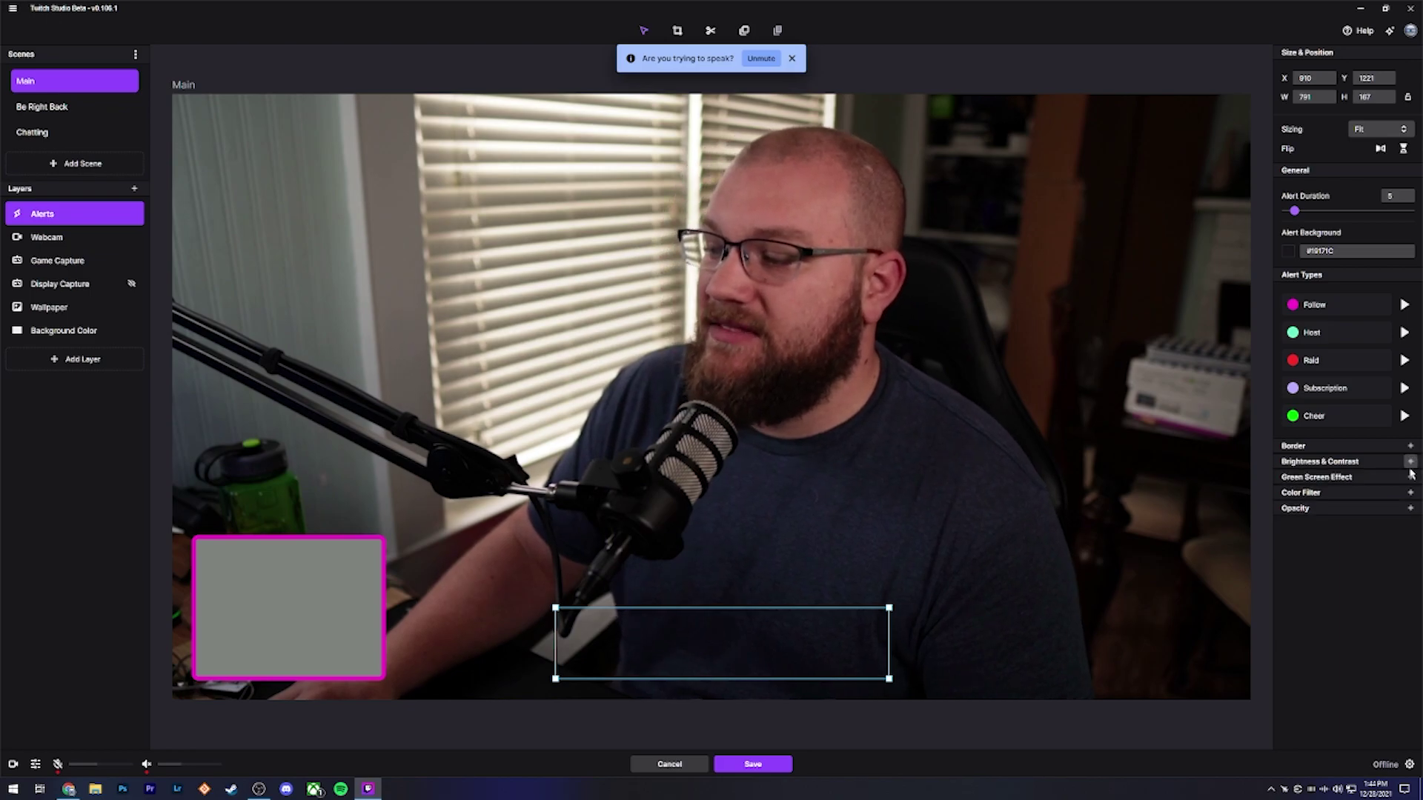
Play the Follow, Host, Raid, Subscription and Cheer alert previews, then open Subscription alert settings.
{"action": "left_click", "coordinate": [1409, 478]}
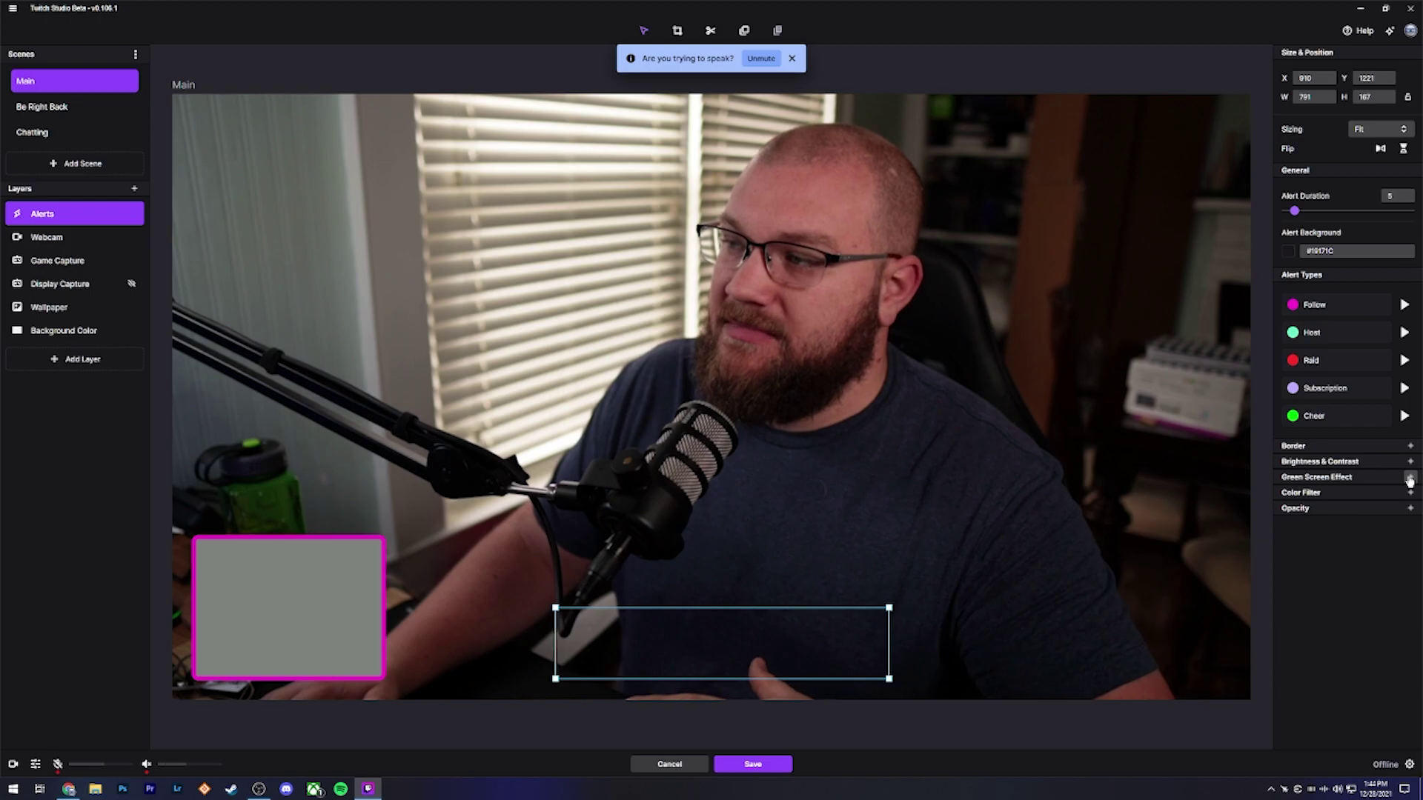
{"action": "left_click", "coordinate": [1405, 304]}
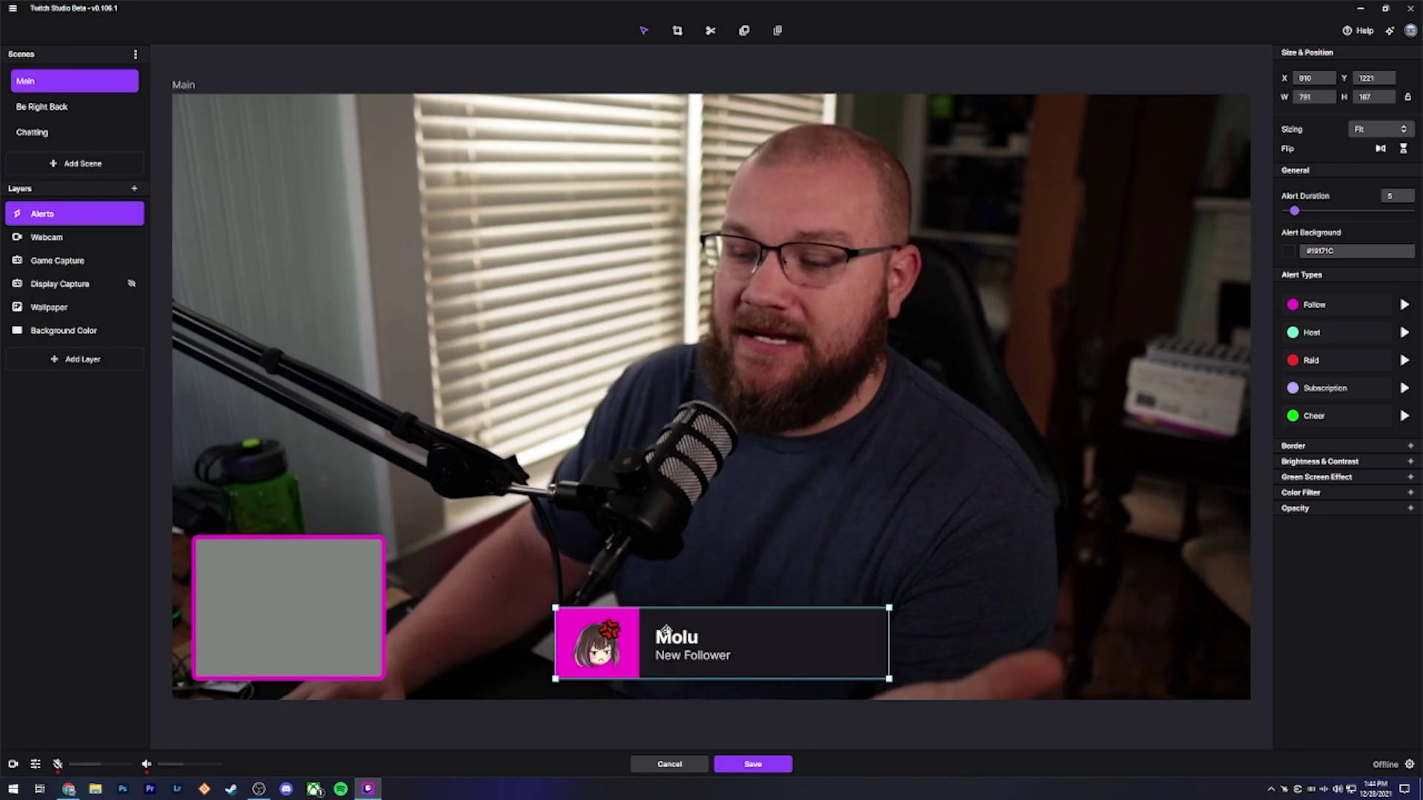
{"action": "left_click", "coordinate": [1405, 333]}
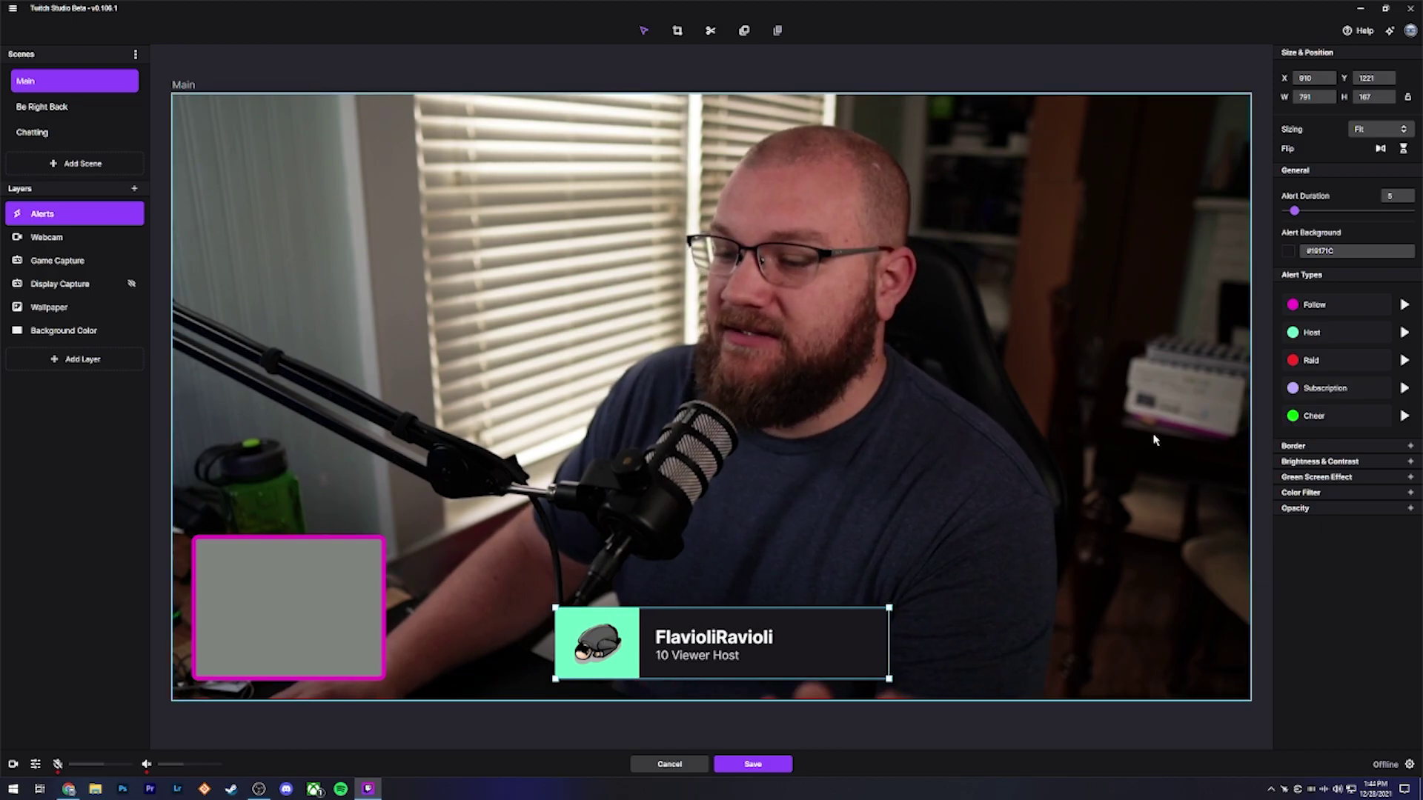
{"action": "left_click", "coordinate": [1405, 360]}
{"action": "left_click", "coordinate": [1405, 387]}
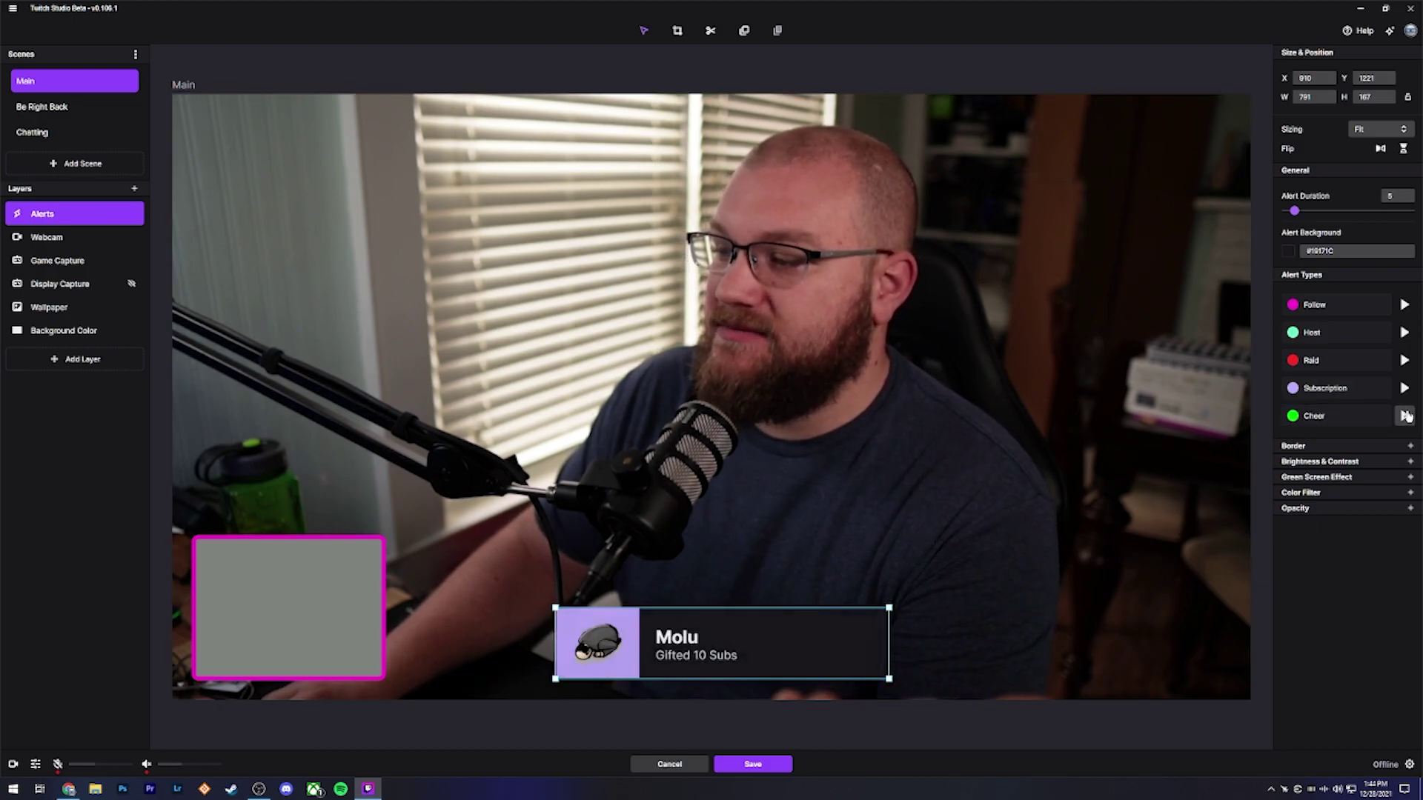
{"action": "left_click", "coordinate": [1405, 416]}
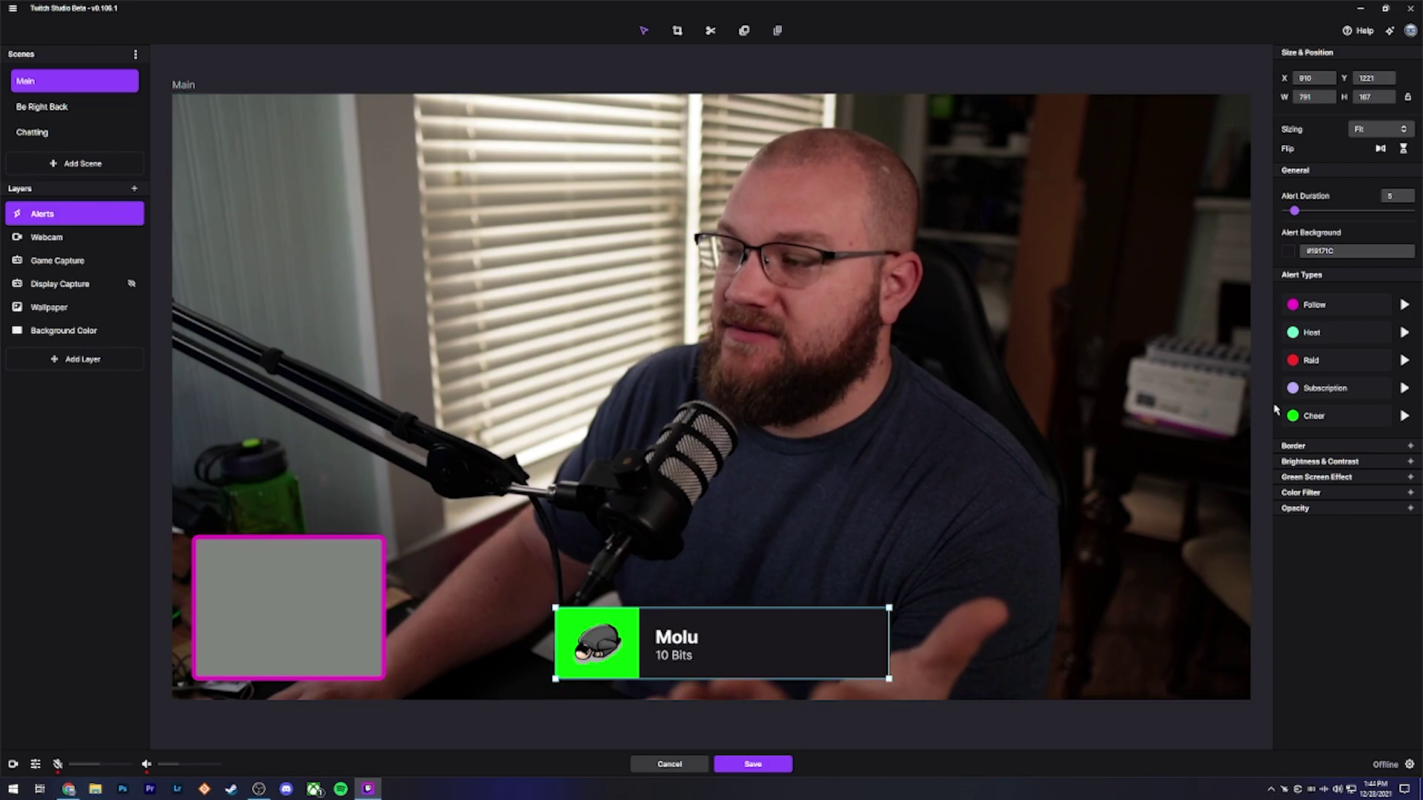
{"action": "left_click", "coordinate": [1334, 389]}
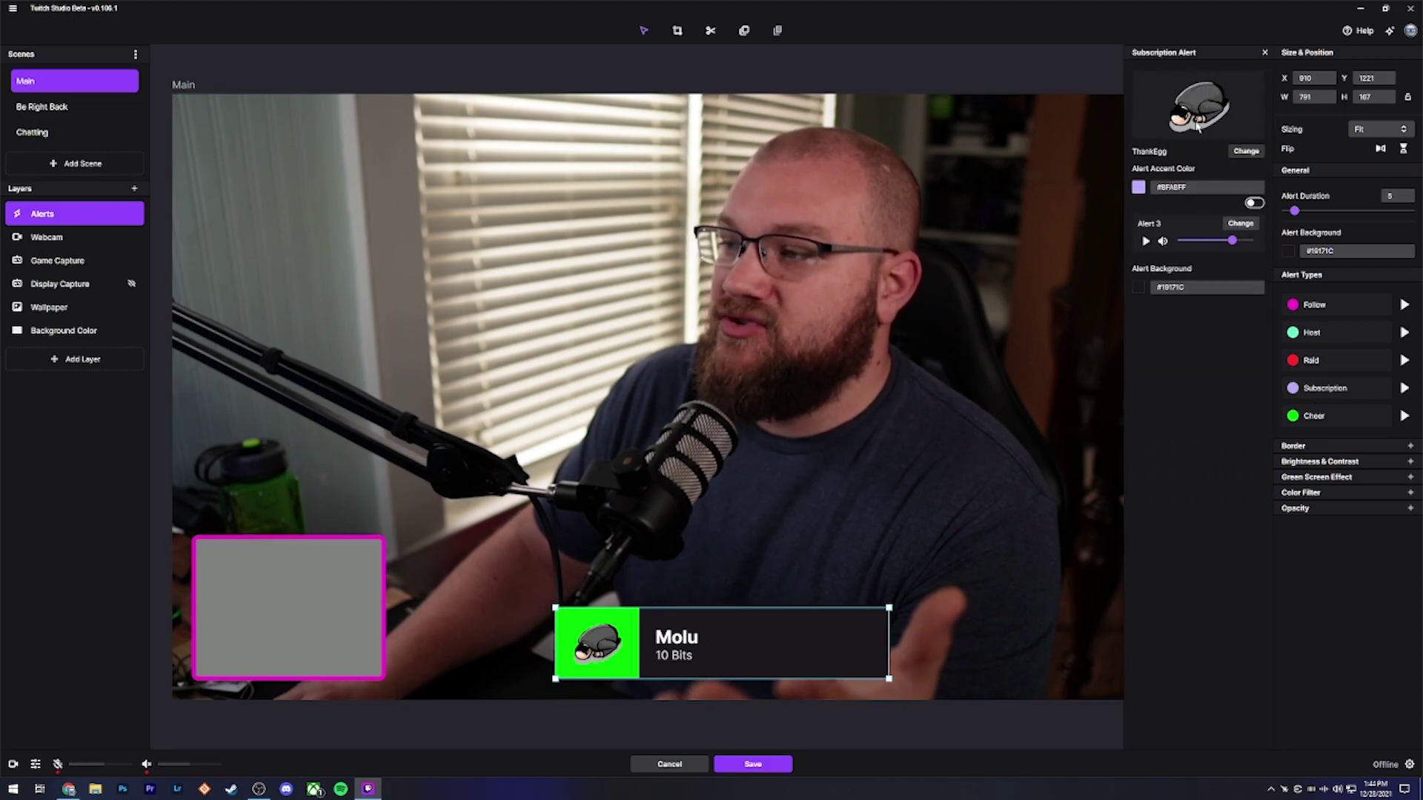
{"action": "left_click", "coordinate": [1246, 150]}
{"action": "scroll", "coordinate": [687, 465], "scroll_direction": "down", "scroll_amount": 2}
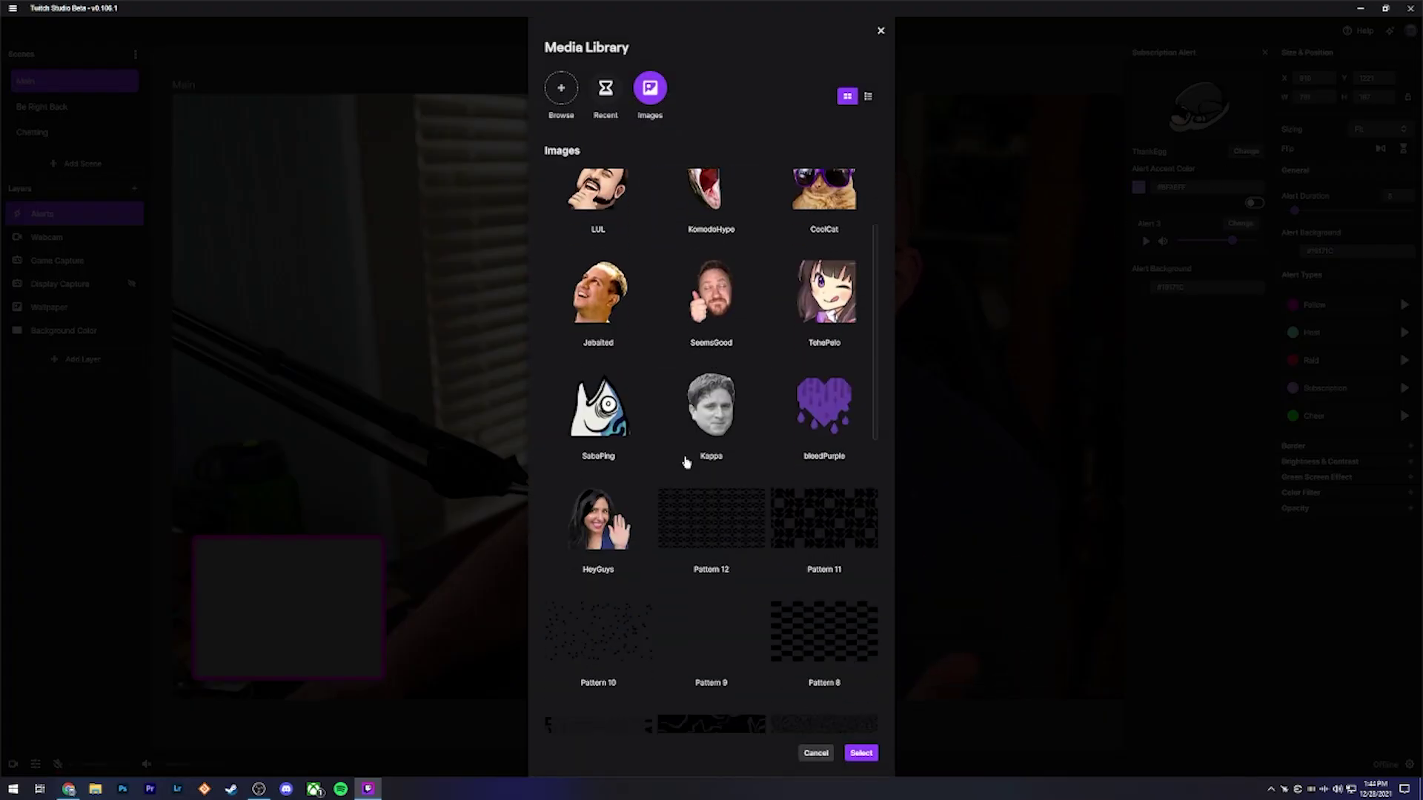
{"action": "scroll", "coordinate": [687, 466], "scroll_direction": "down", "scroll_amount": 4}
{"action": "scroll", "coordinate": [687, 464], "scroll_direction": "down", "scroll_amount": 2}
{"action": "scroll", "coordinate": [687, 464], "scroll_direction": "up", "scroll_amount": 2}
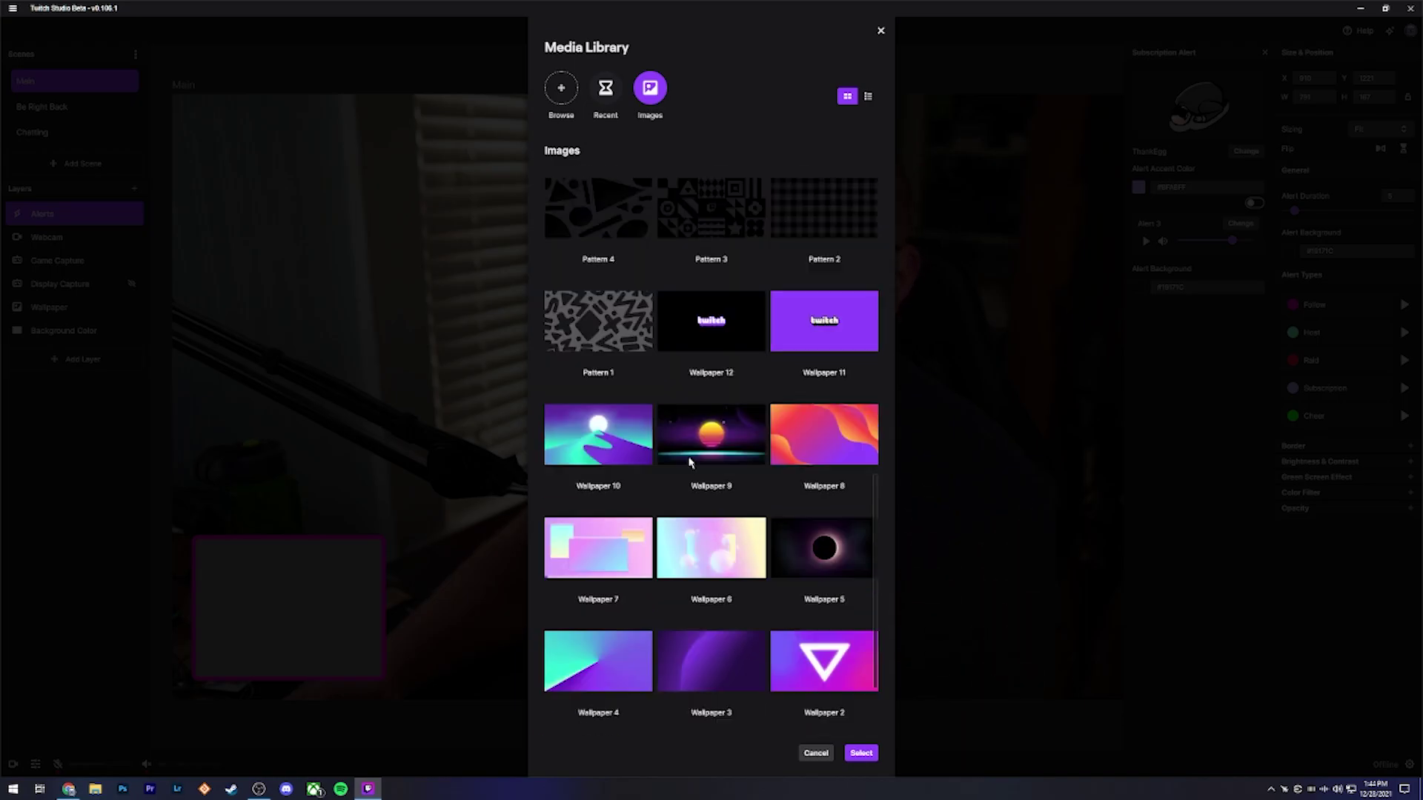
{"action": "scroll", "coordinate": [688, 465], "scroll_direction": "up", "scroll_amount": 6}
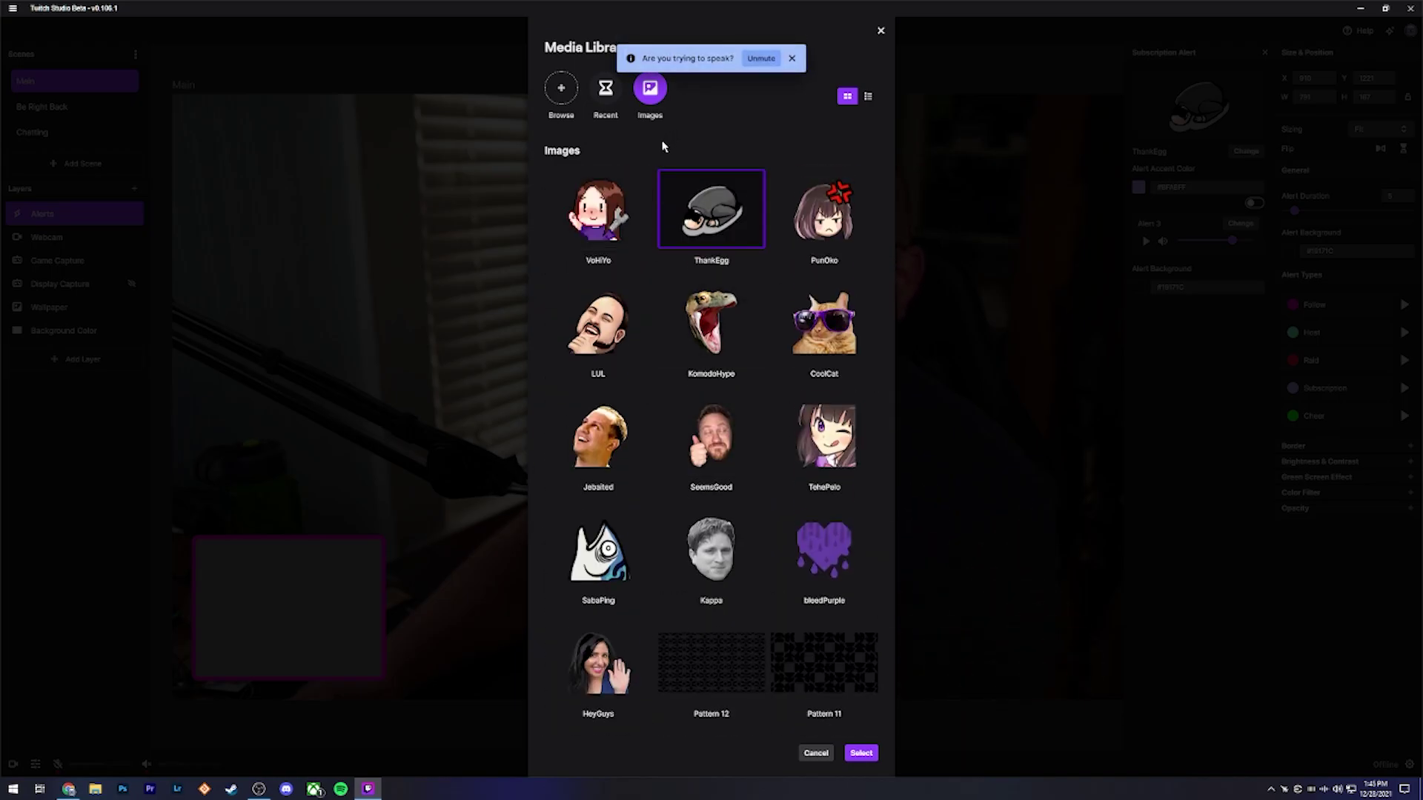
{"action": "scroll", "coordinate": [706, 360], "scroll_direction": "down", "scroll_amount": 4}
{"action": "scroll", "coordinate": [709, 422], "scroll_direction": "down", "scroll_amount": 4}
{"action": "scroll", "coordinate": [740, 508], "scroll_direction": "up", "scroll_amount": 8}
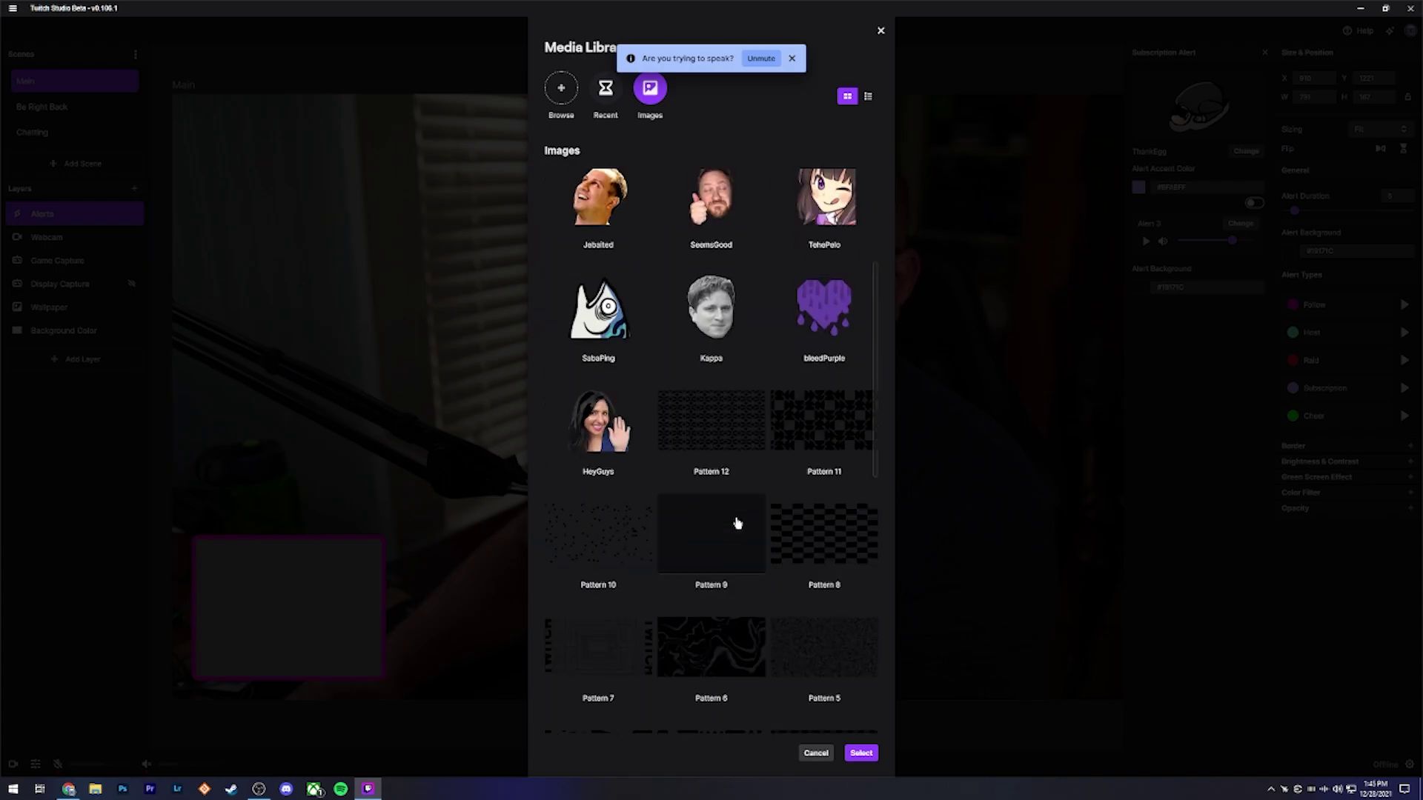
{"action": "scroll", "coordinate": [733, 519], "scroll_direction": "up", "scroll_amount": 2}
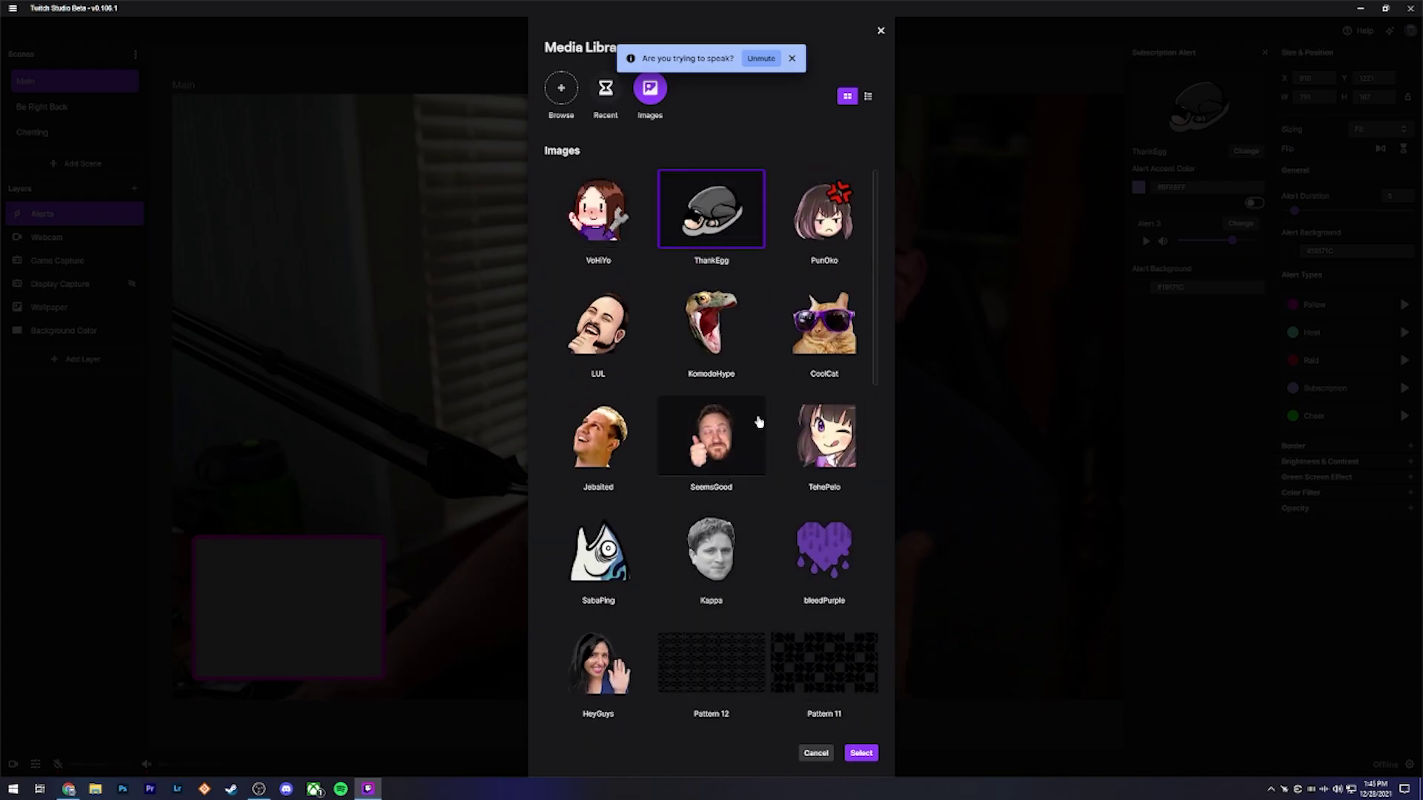
{"action": "left_click", "coordinate": [817, 754]}
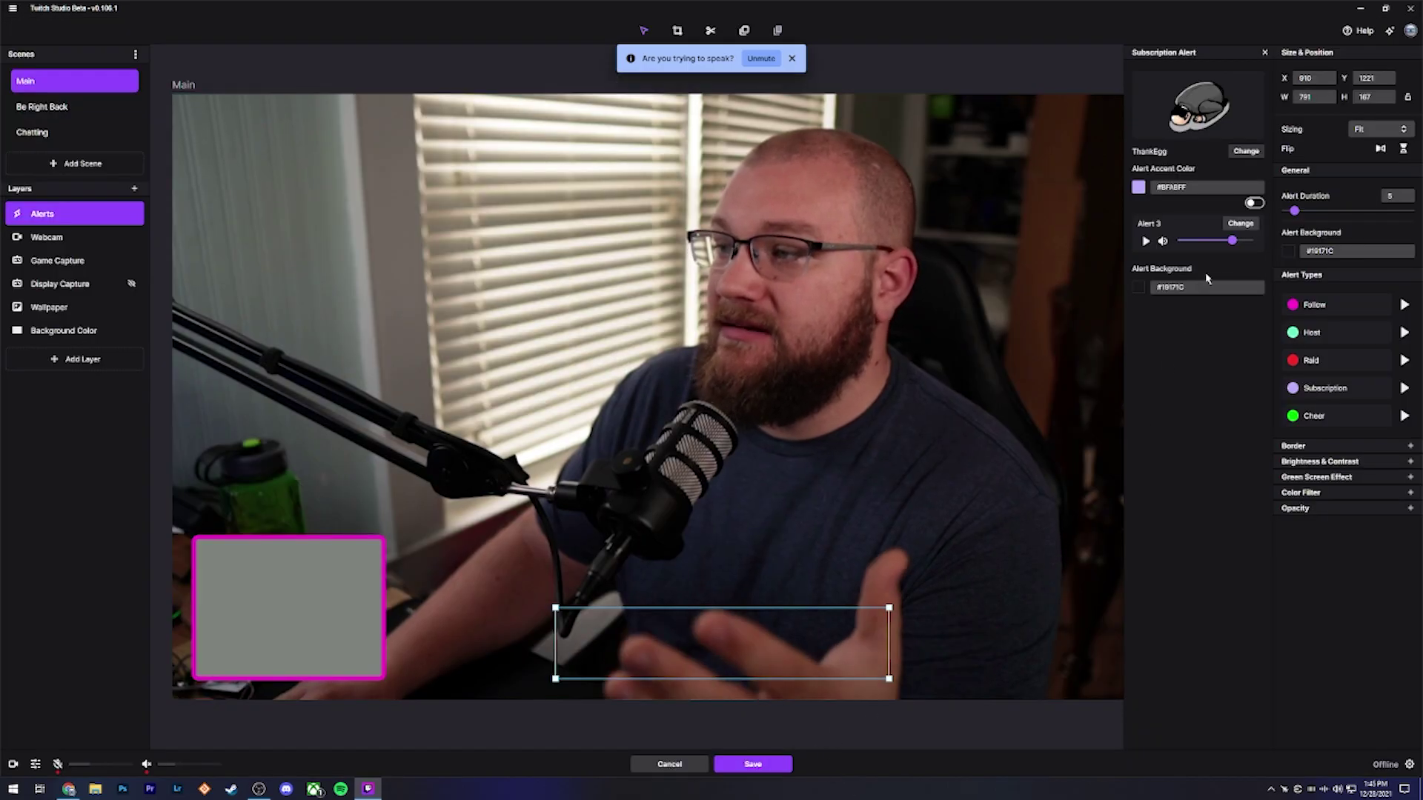
{"action": "left_click", "coordinate": [1233, 225]}
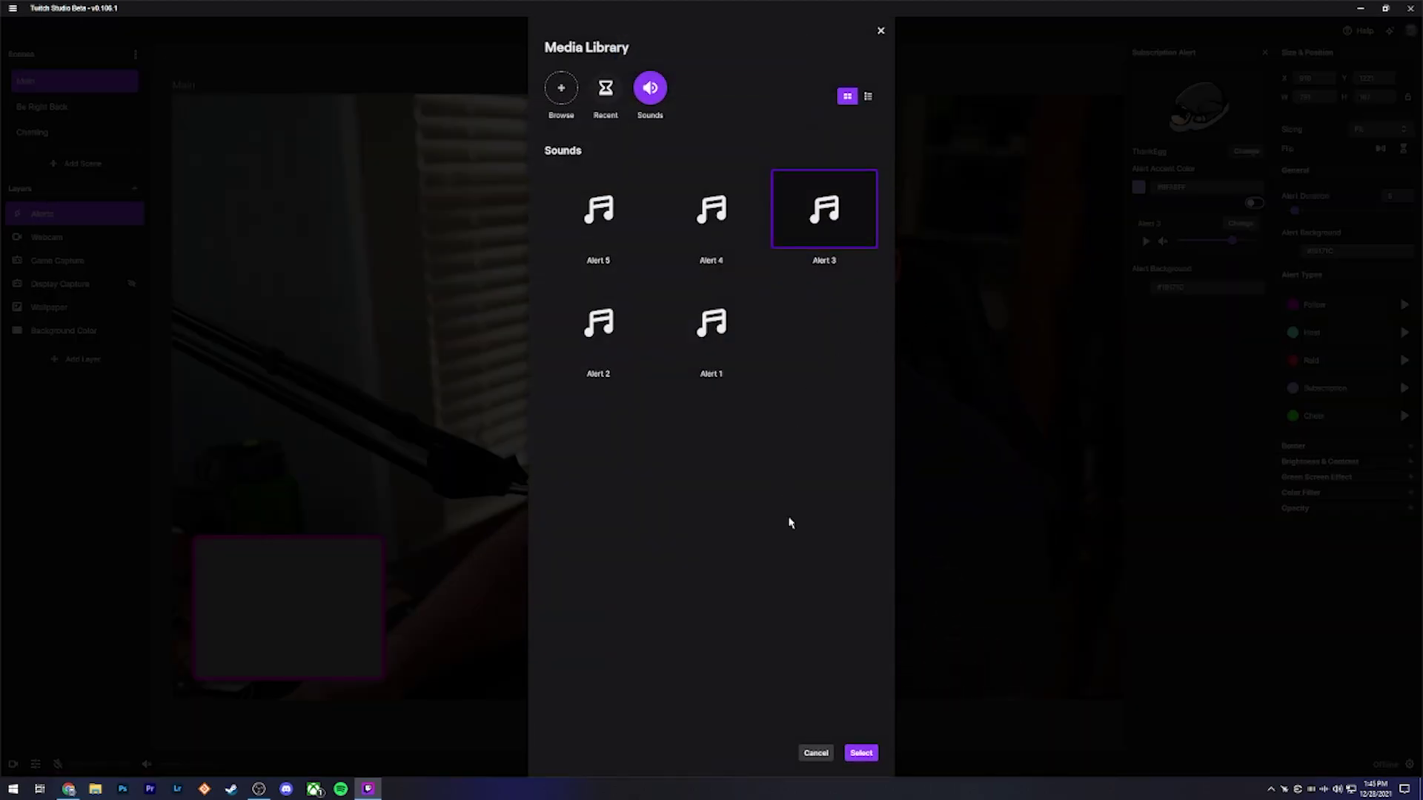
{"action": "left_click", "coordinate": [817, 755]}
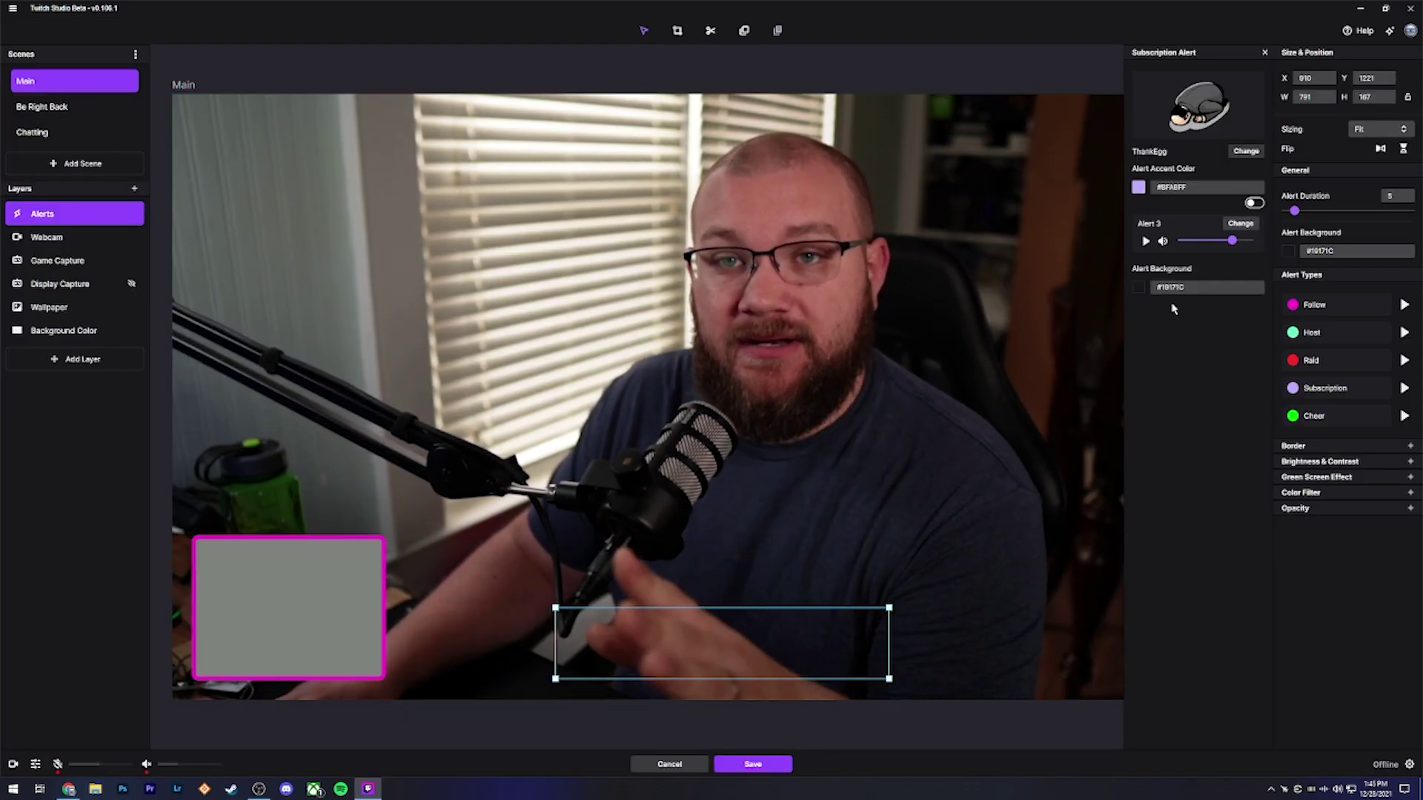
Resize and drag the Alerts box to the bottom centre, previewing the Follow alert along the way.
{"action": "left_click", "coordinate": [1266, 53]}
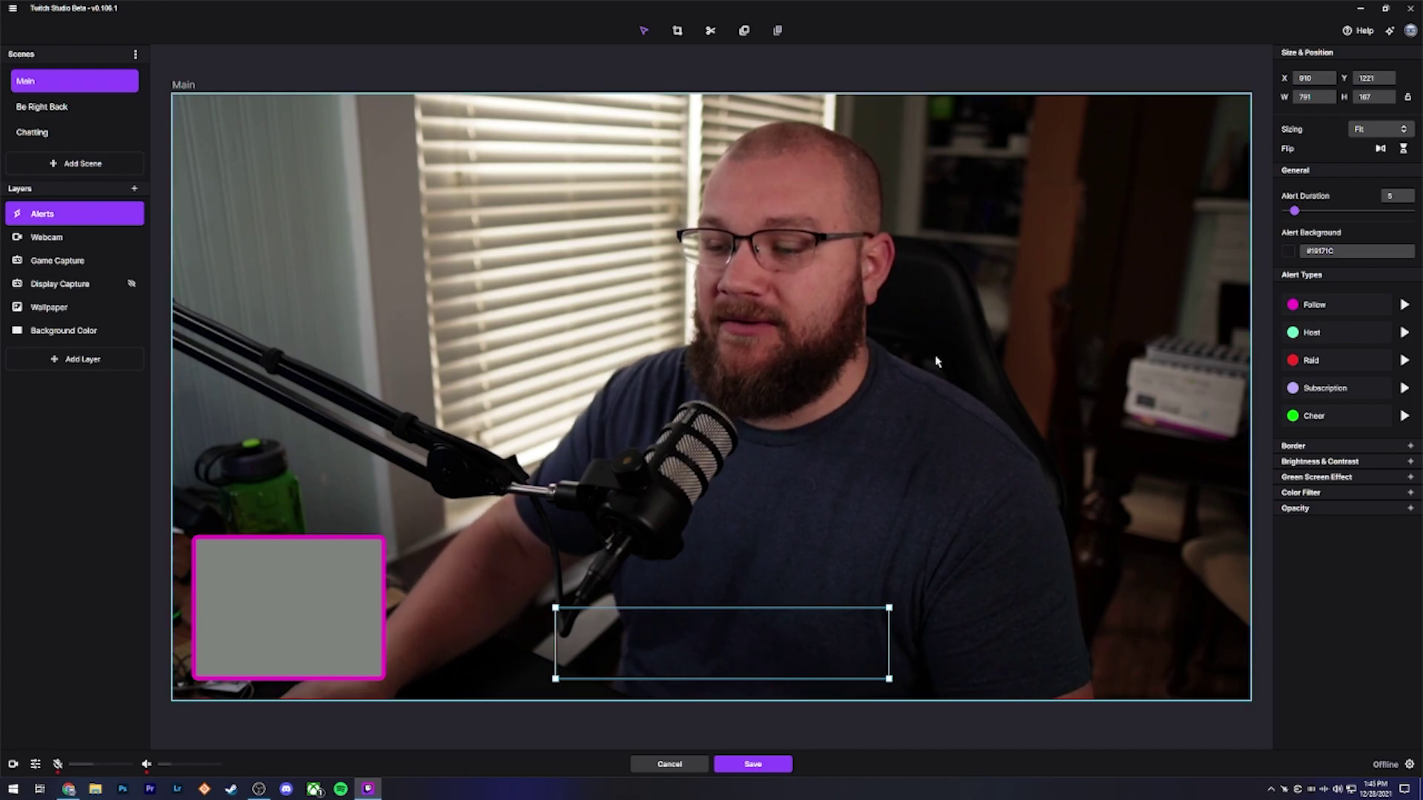
{"action": "left_click_drag", "start_coordinate": [821, 633], "coordinate": [727, 438]}
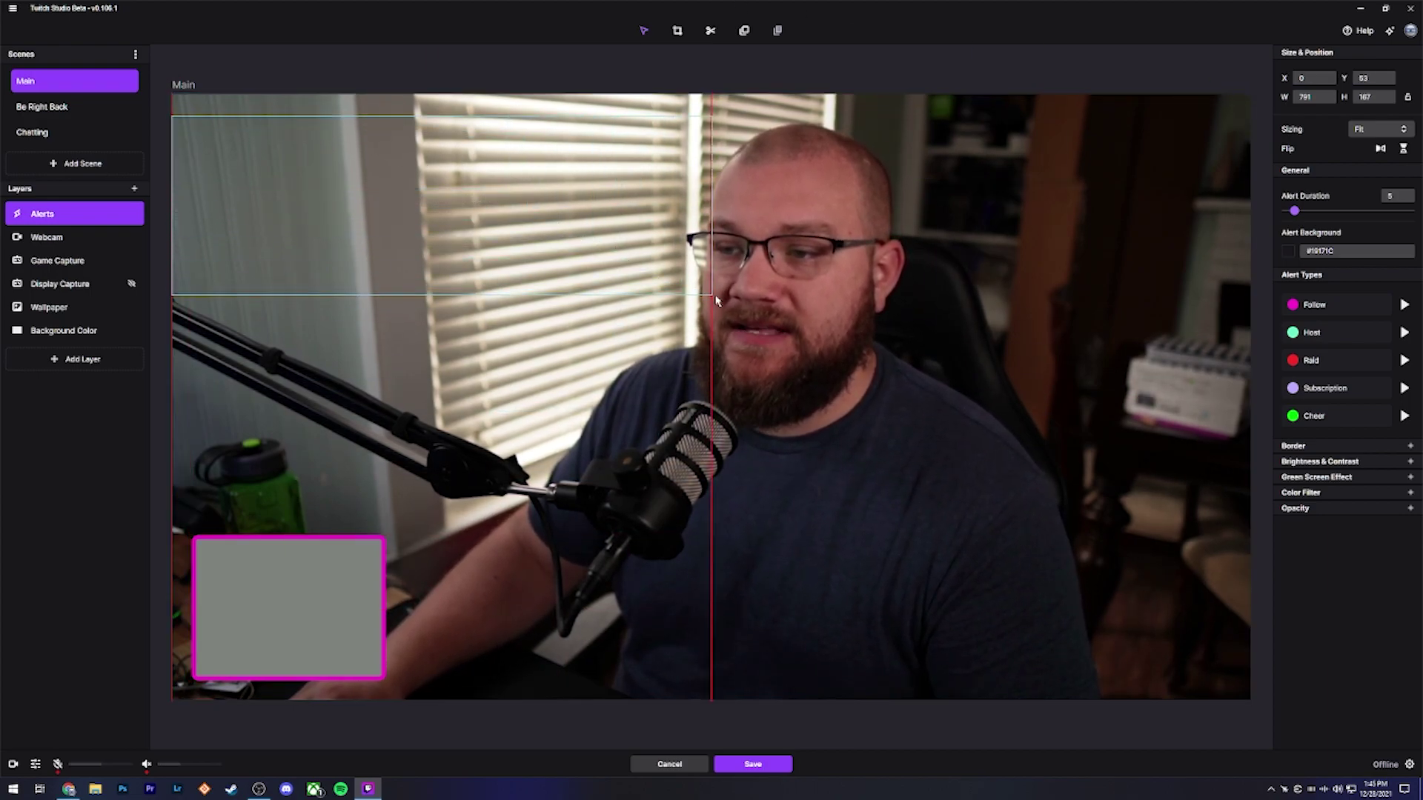
{"action": "left_click", "coordinate": [1404, 305]}
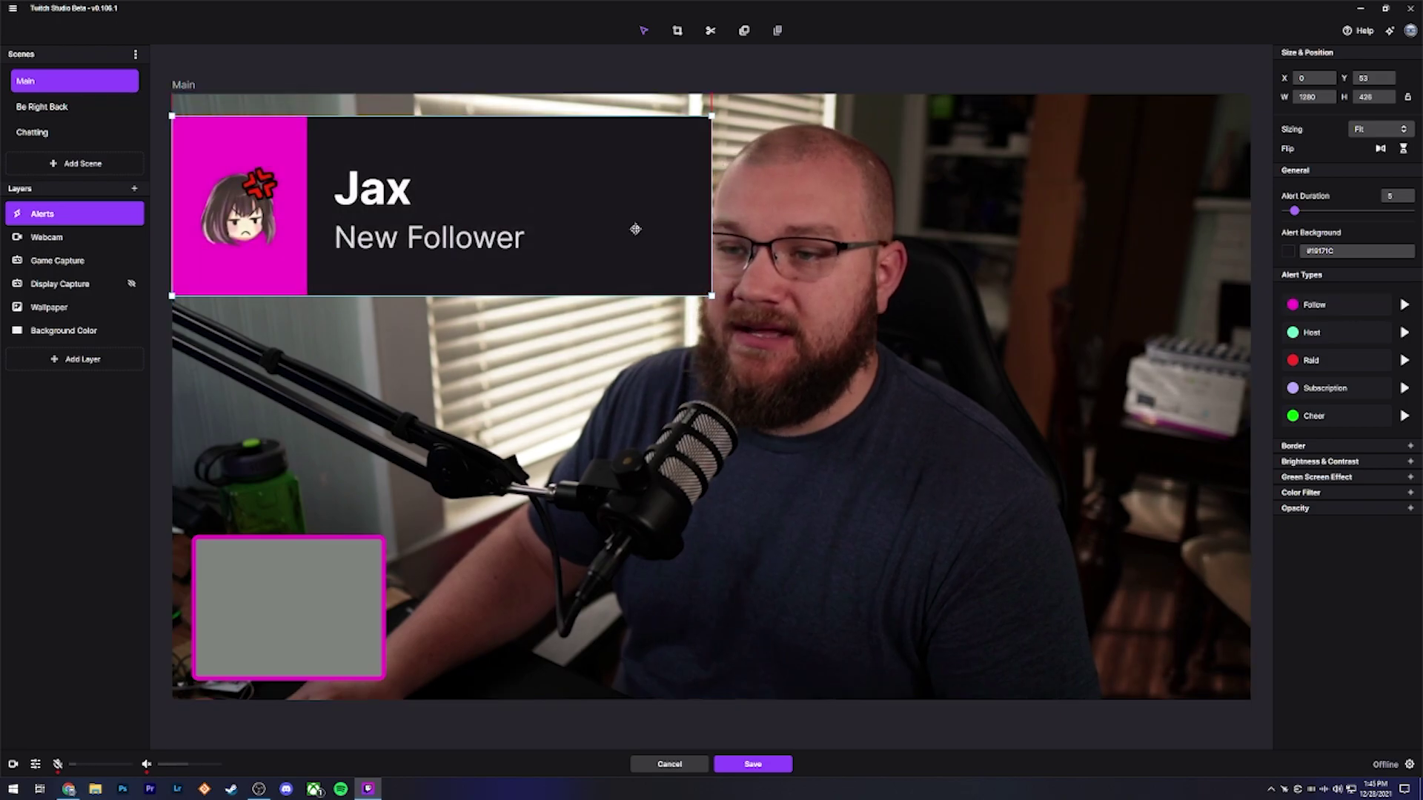
{"action": "left_click_drag", "start_coordinate": [623, 217], "coordinate": [900, 280]}
{"action": "left_click_drag", "start_coordinate": [934, 347], "coordinate": [908, 616]}
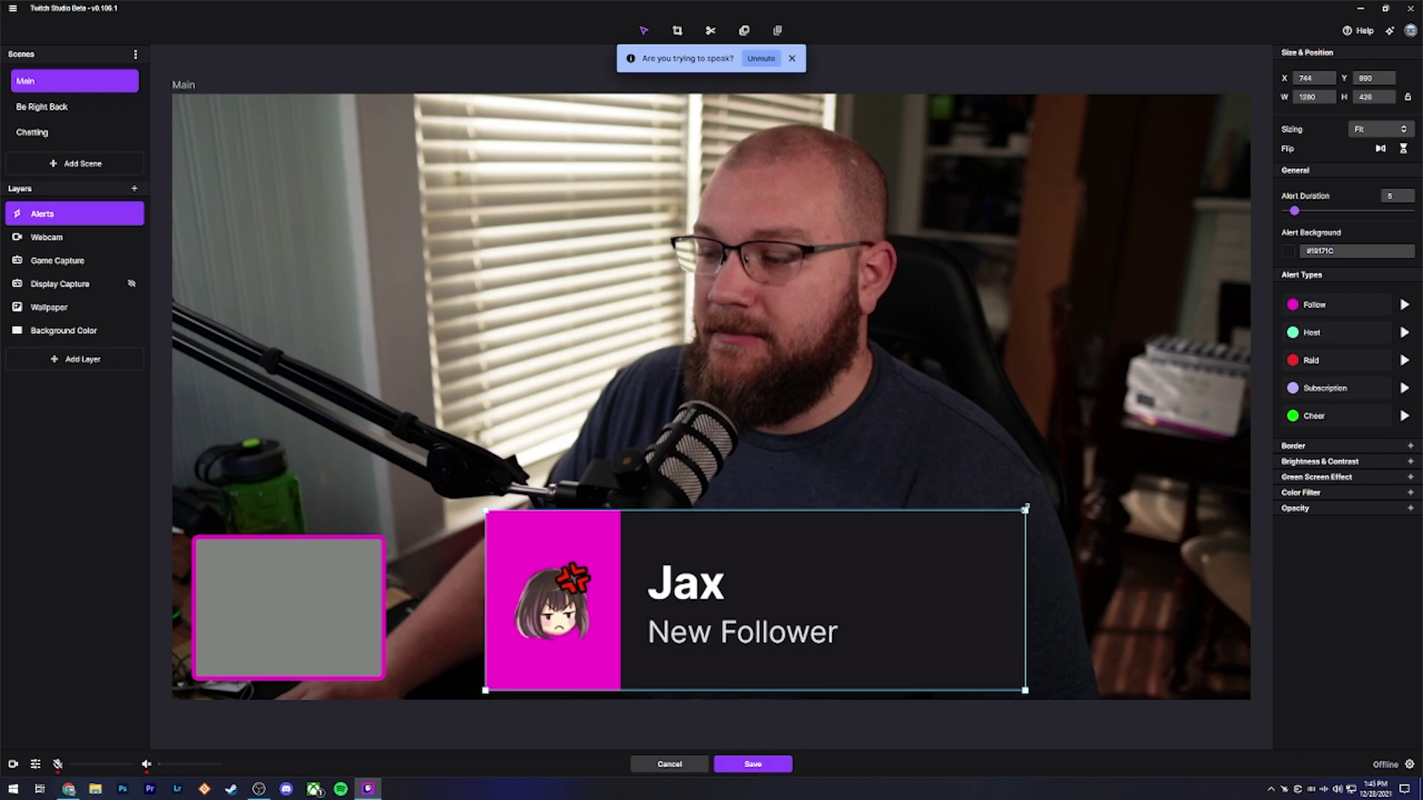
{"action": "left_click_drag", "start_coordinate": [895, 596], "coordinate": [826, 644]}
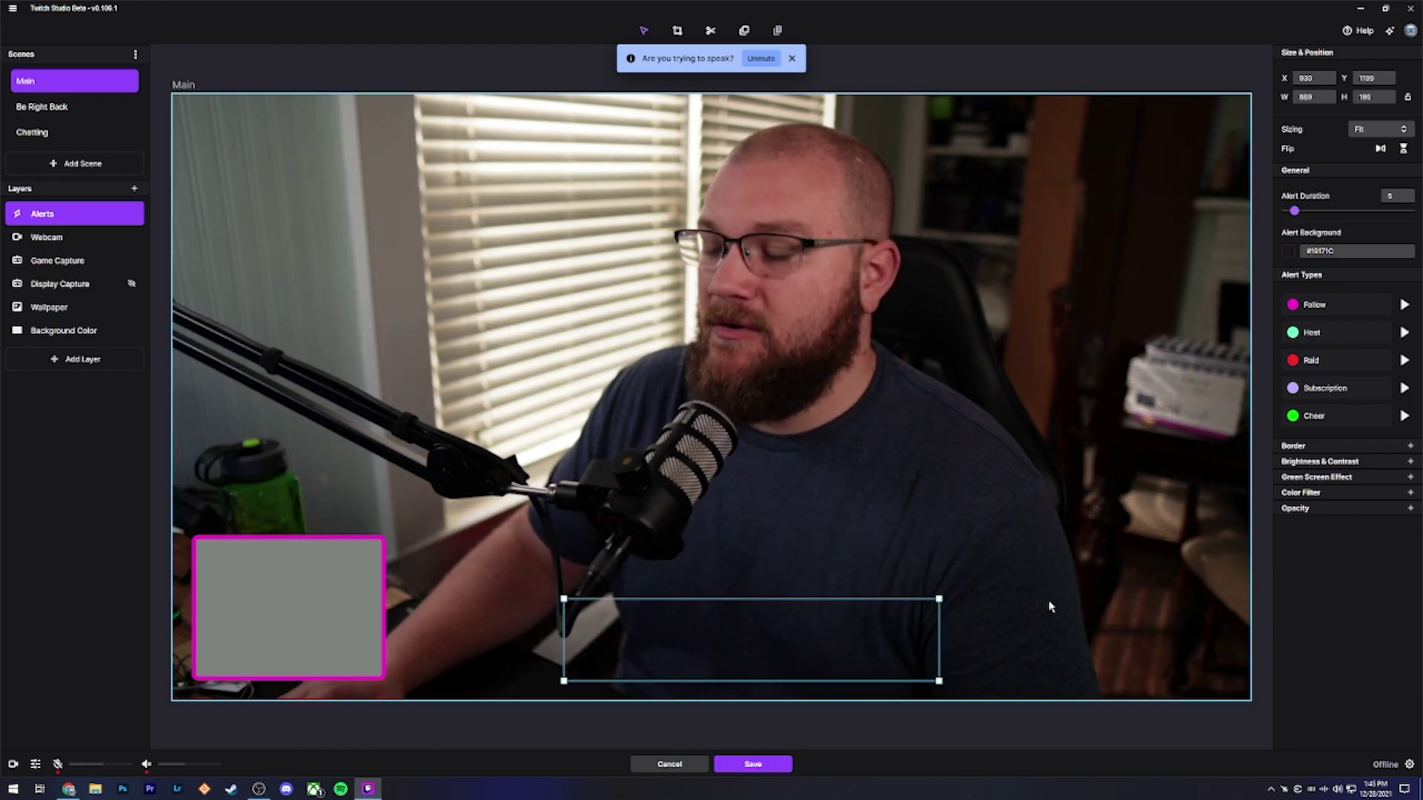
{"action": "left_click", "coordinate": [1407, 305]}
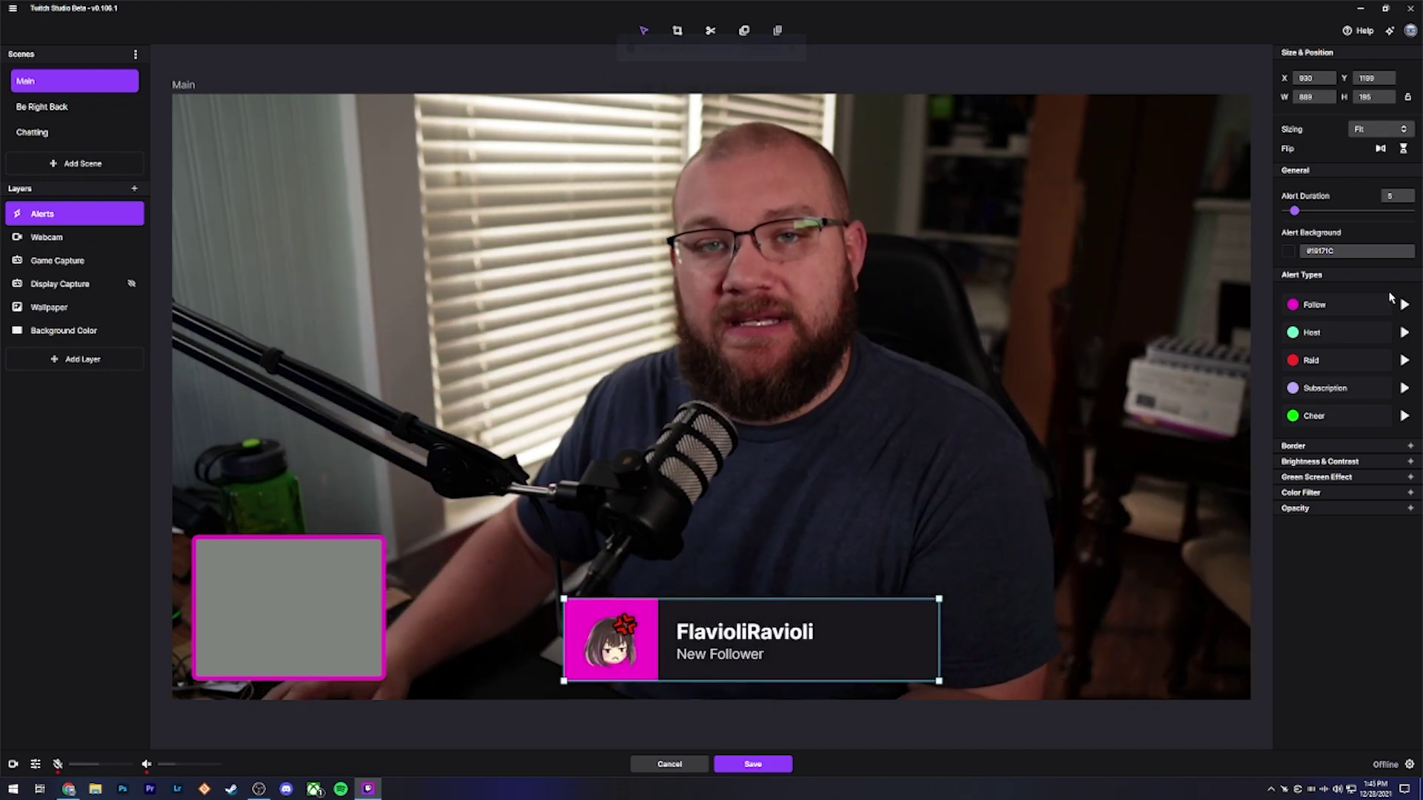
{"action": "left_click_drag", "start_coordinate": [822, 611], "coordinate": [793, 612]}
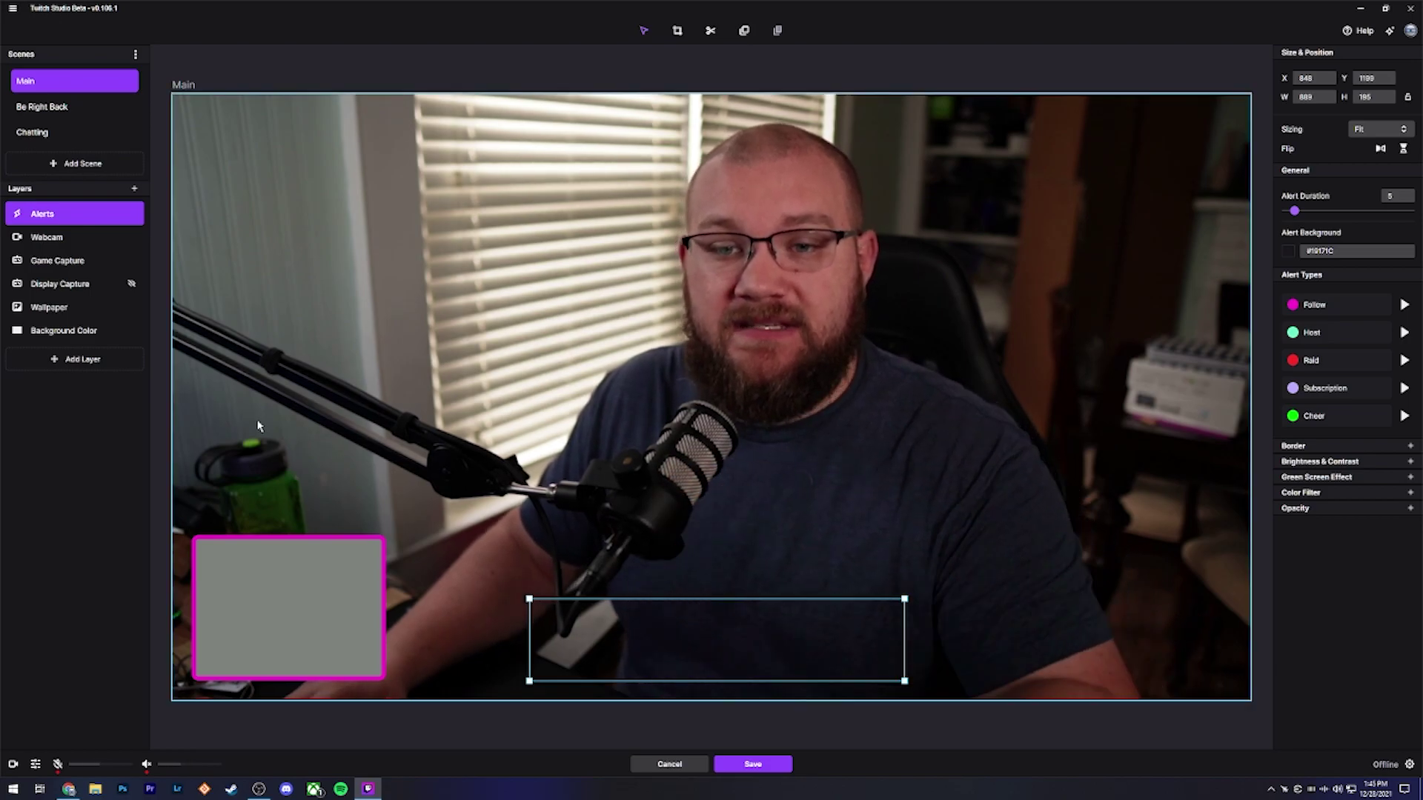
Select the Webcam layer and bring up its Webcam Setup to change the camera.
{"action": "left_click", "coordinate": [61, 240]}
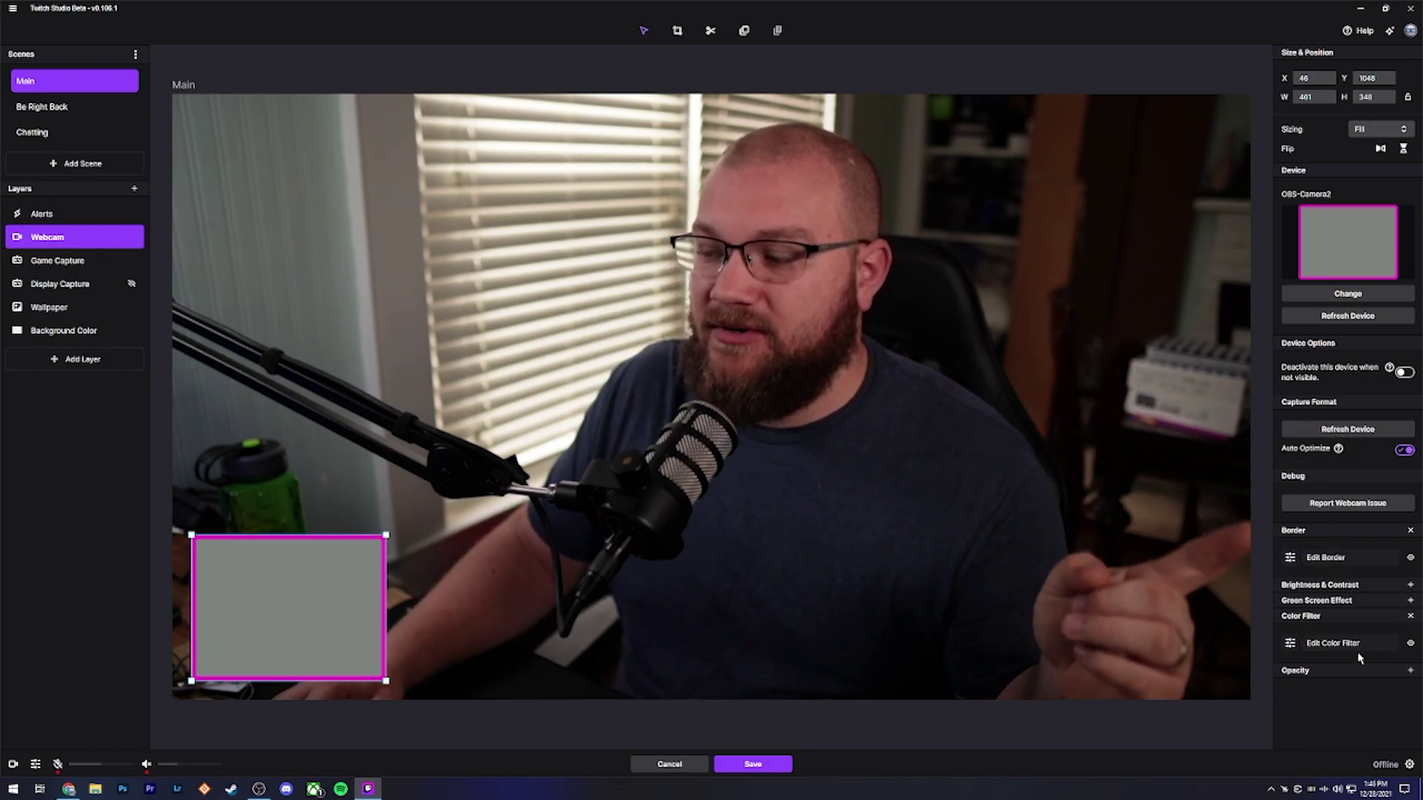
{"action": "left_click", "coordinate": [1347, 296]}
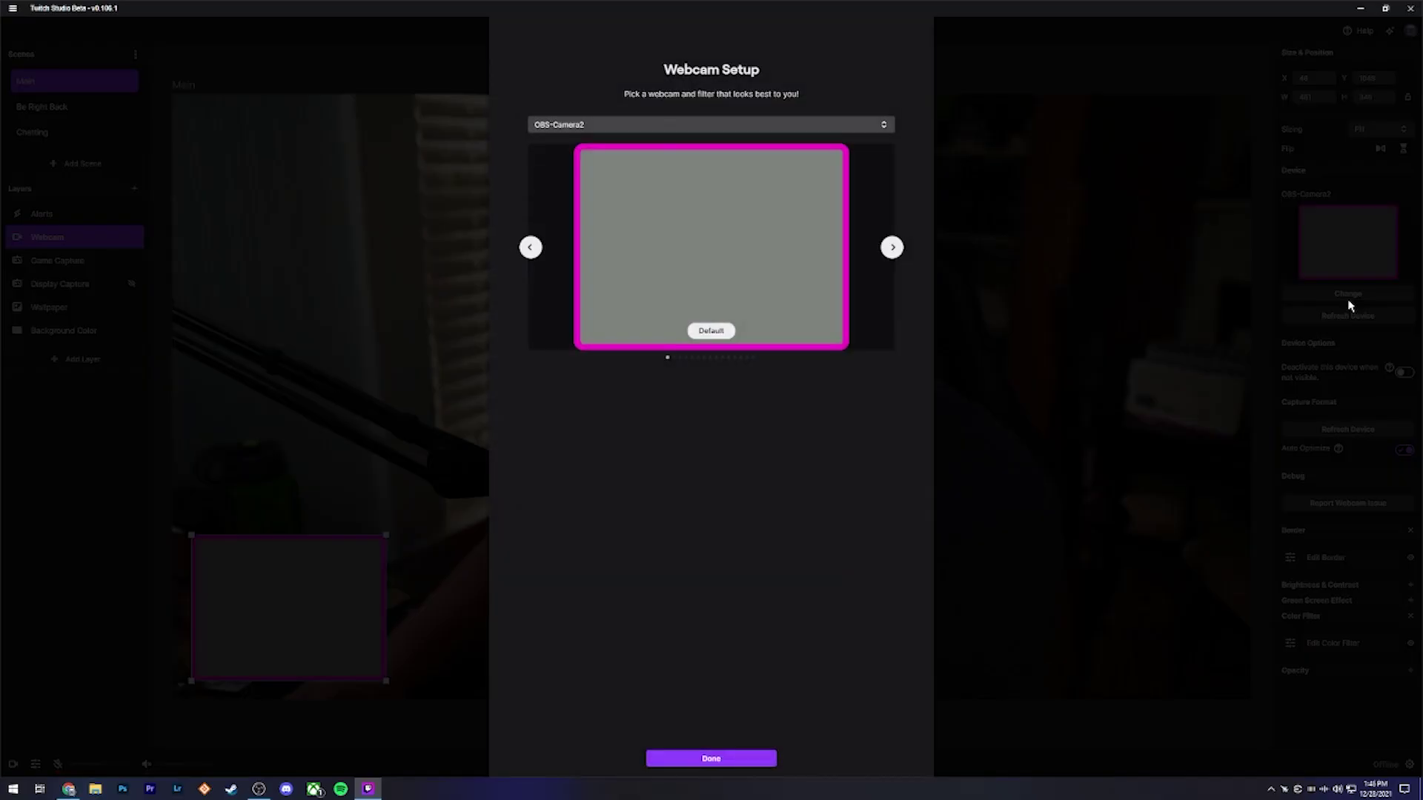
Try the Camera (NVIDIA Broadcast) device, then switch the webcam to T2S Webcam.
{"action": "left_click", "coordinate": [685, 125]}
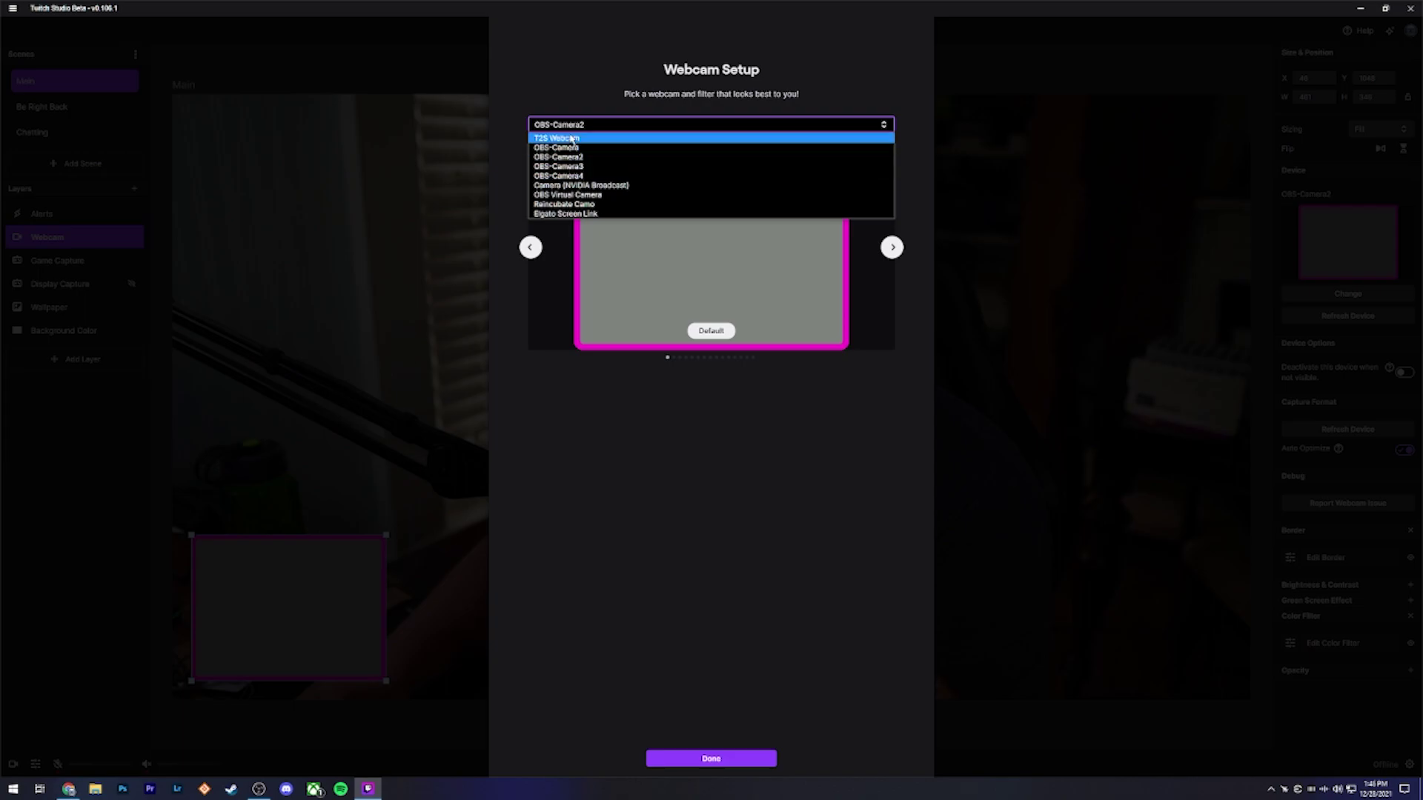
{"action": "left_click", "coordinate": [570, 187]}
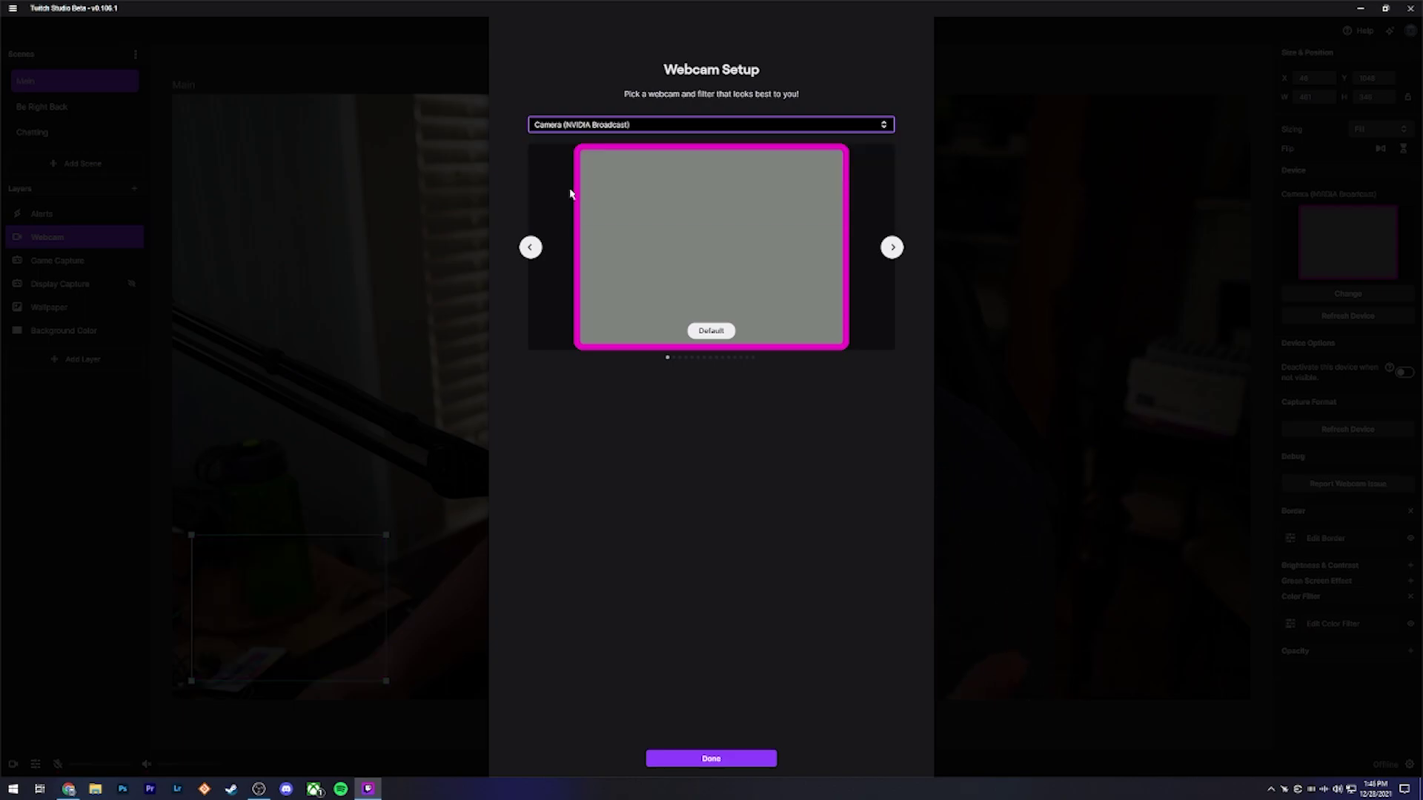
{"action": "left_click", "coordinate": [611, 128]}
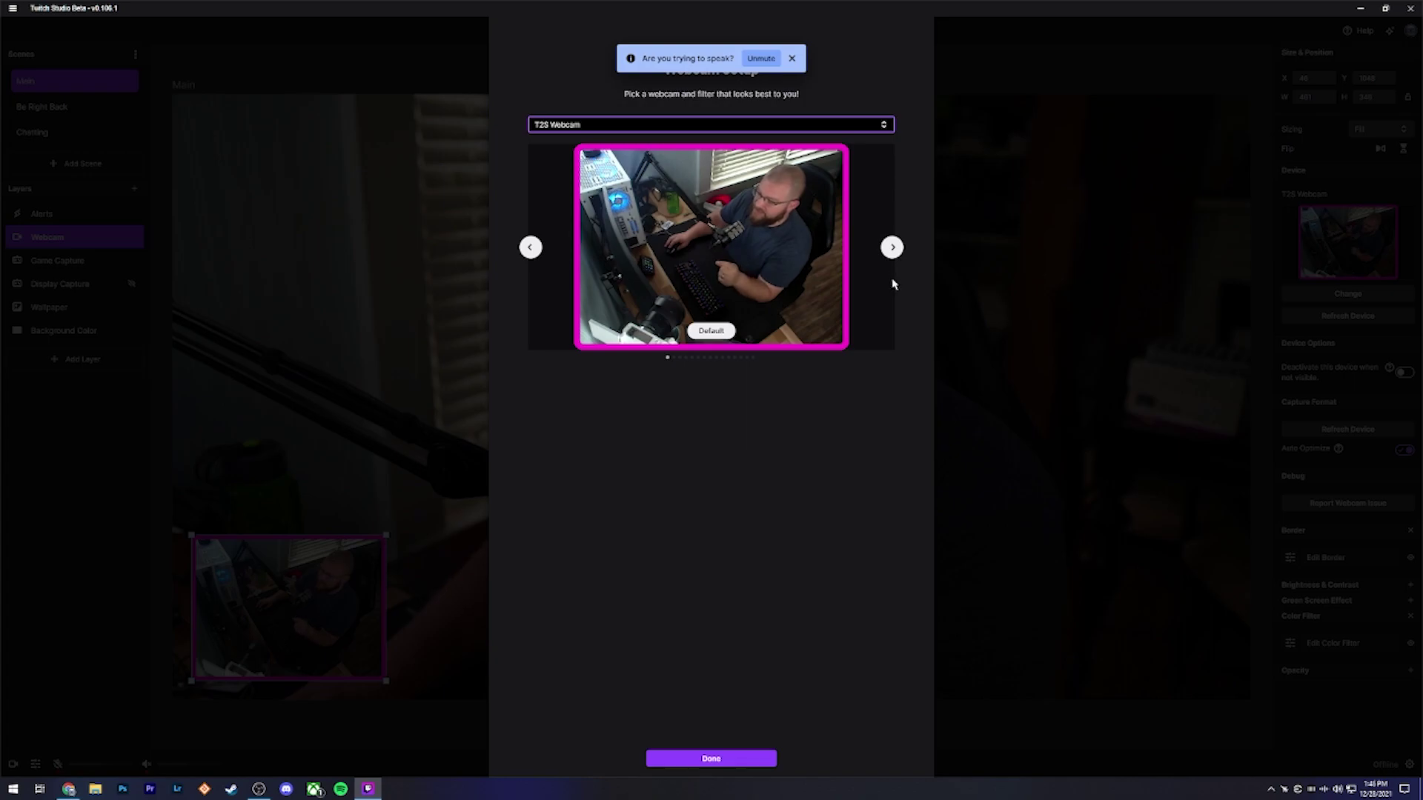
Preview the webcam filters: Black And White, Cold, Faded, Ink, Pro, Vibrant, X-Ray and Default.
{"action": "left_click", "coordinate": [890, 250]}
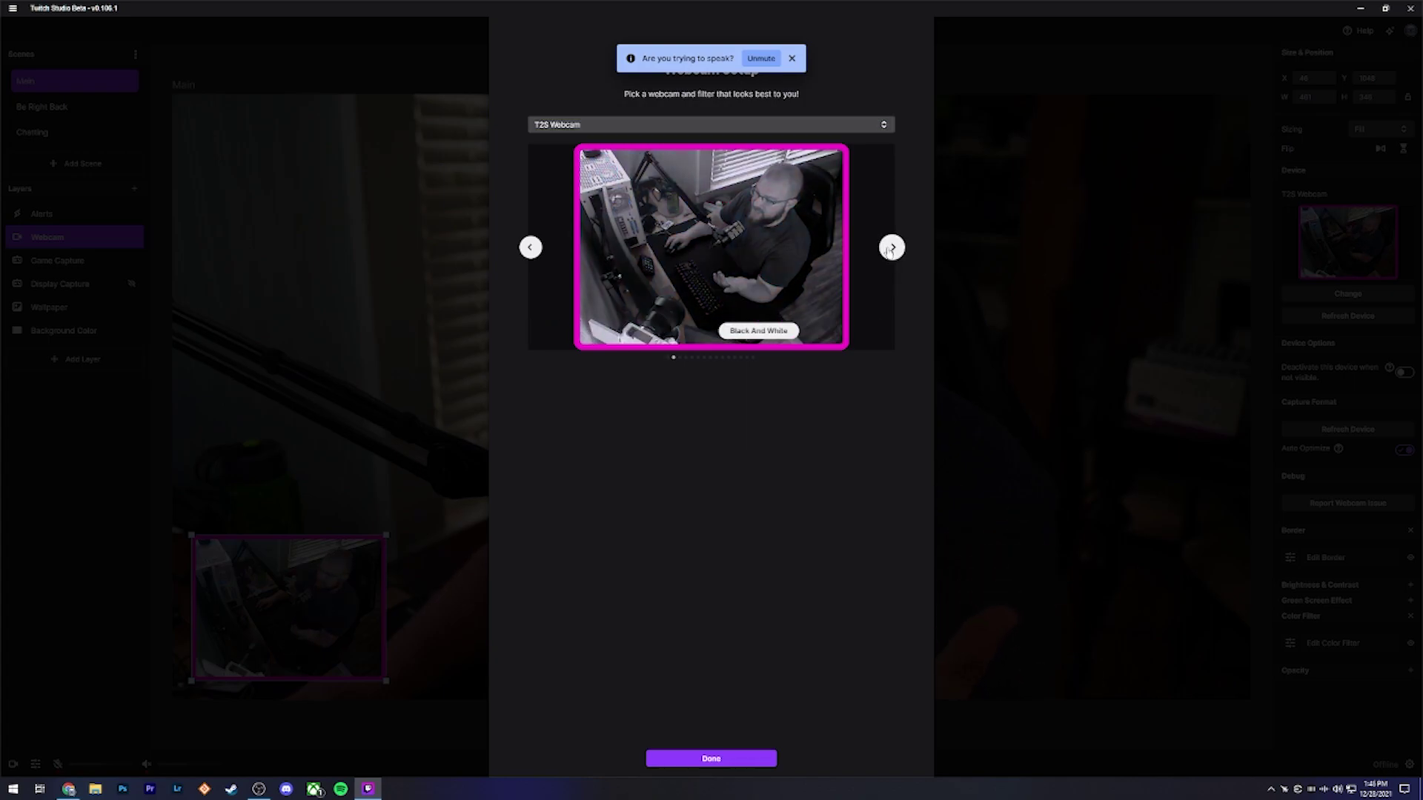
{"action": "left_click", "coordinate": [891, 249]}
{"action": "left_click", "coordinate": [890, 249]}
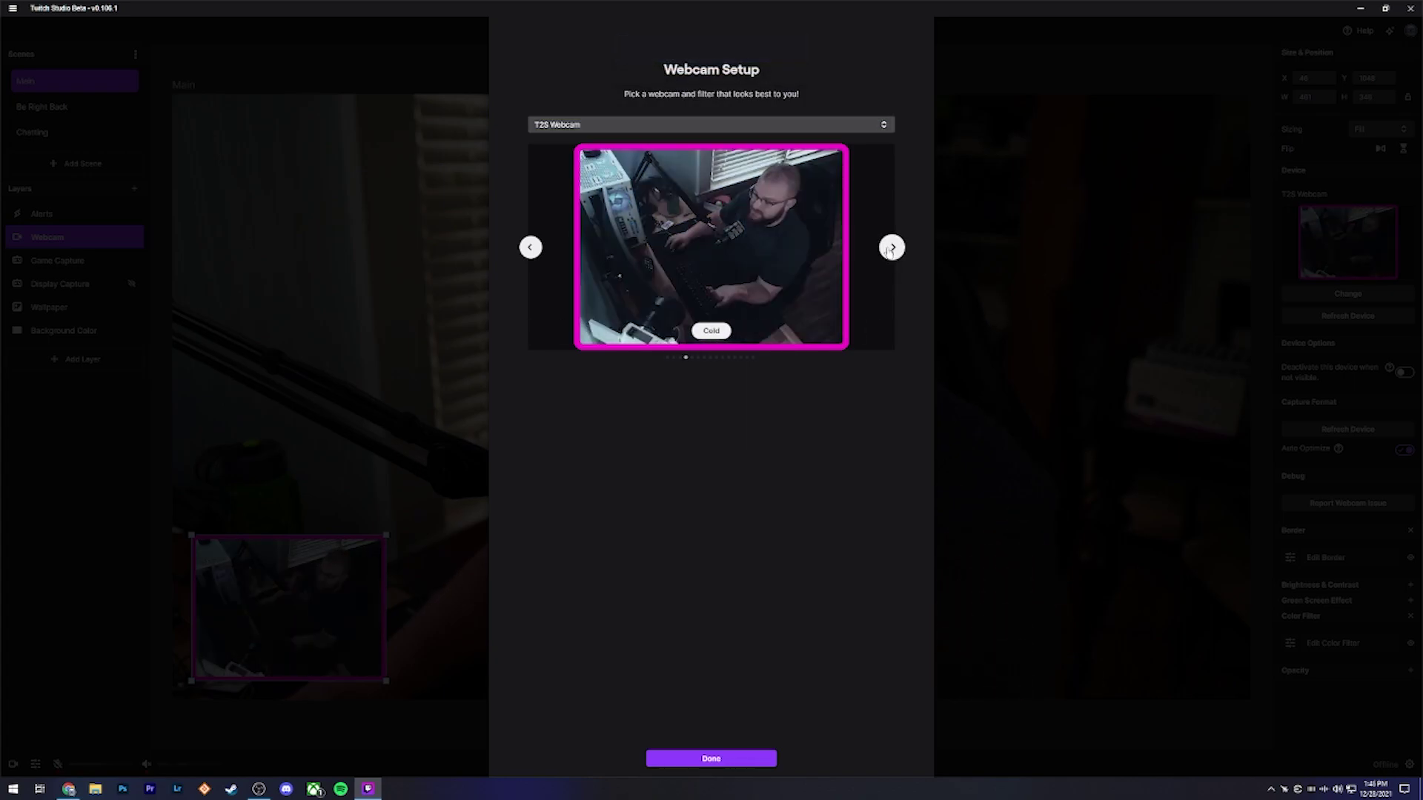
{"action": "left_click", "coordinate": [890, 249]}
{"action": "left_click", "coordinate": [890, 249]}
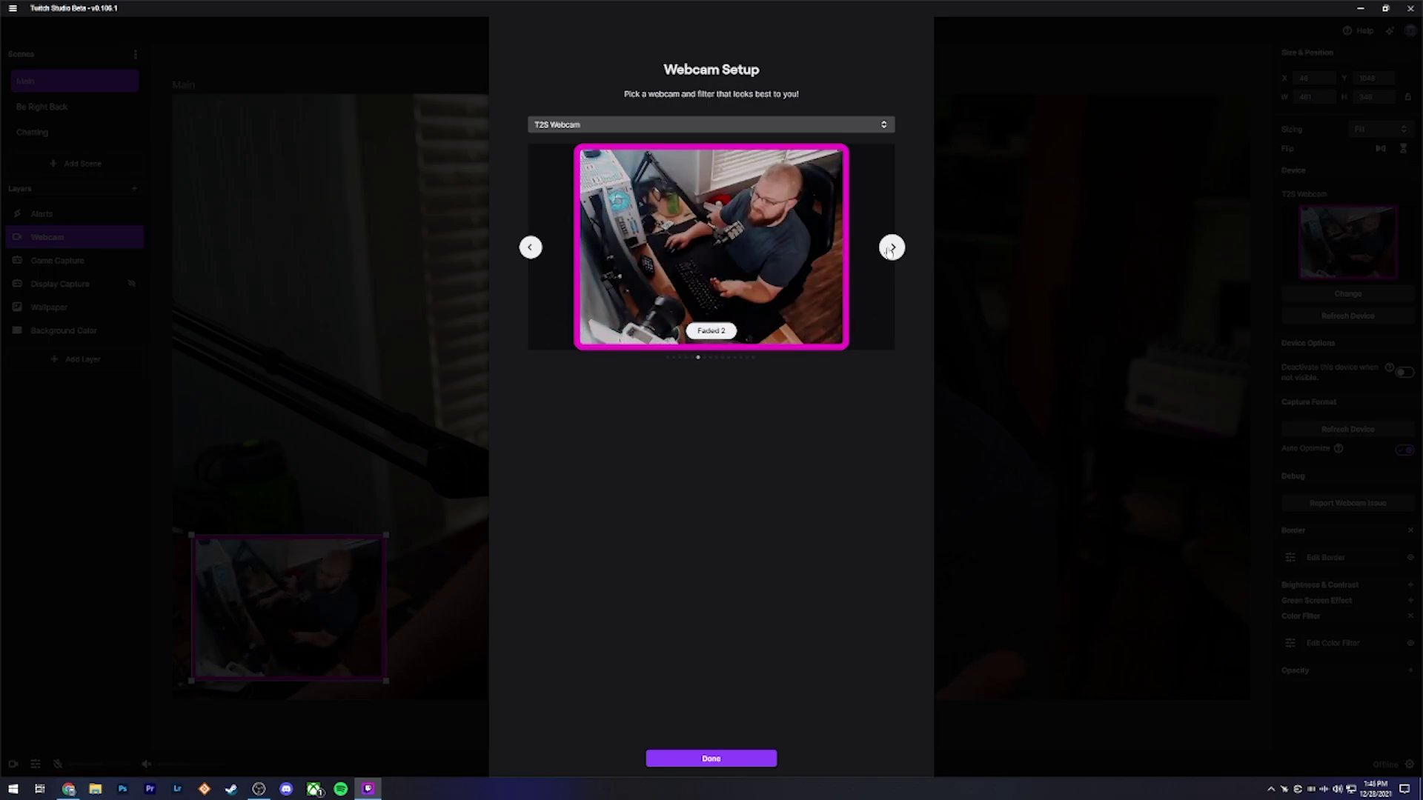
{"action": "left_click", "coordinate": [891, 249]}
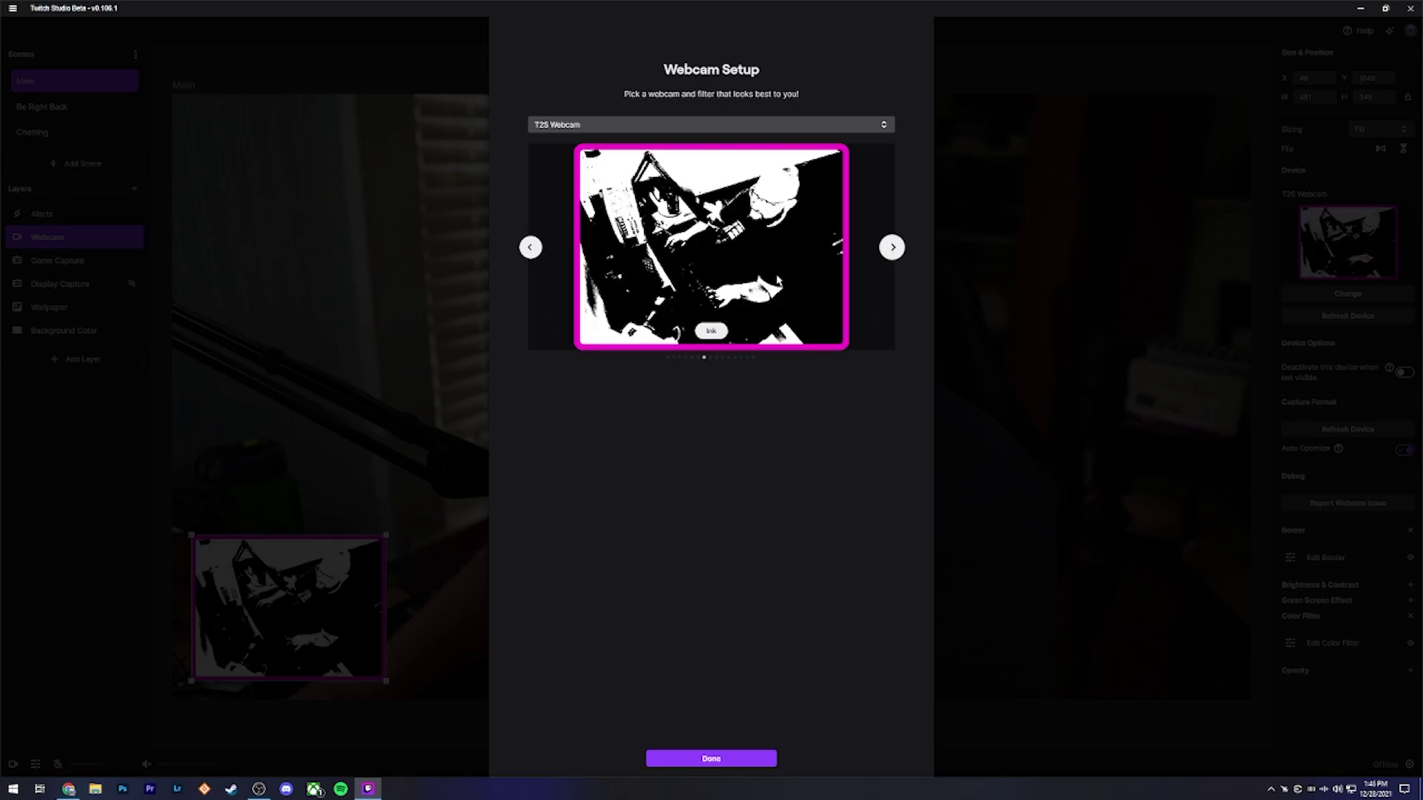
{"action": "left_click", "coordinate": [535, 250]}
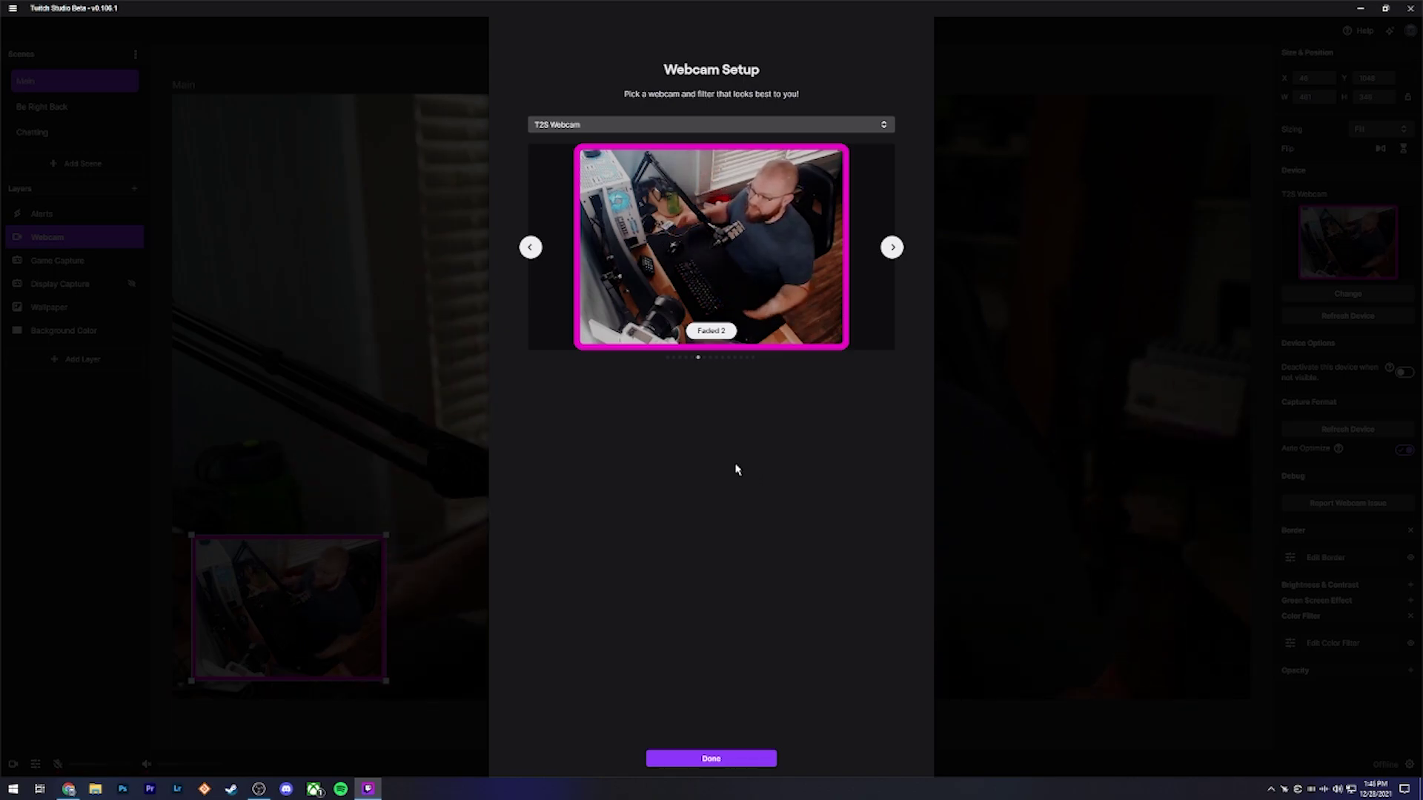
{"action": "left_click", "coordinate": [891, 249]}
{"action": "left_click", "coordinate": [891, 249]}
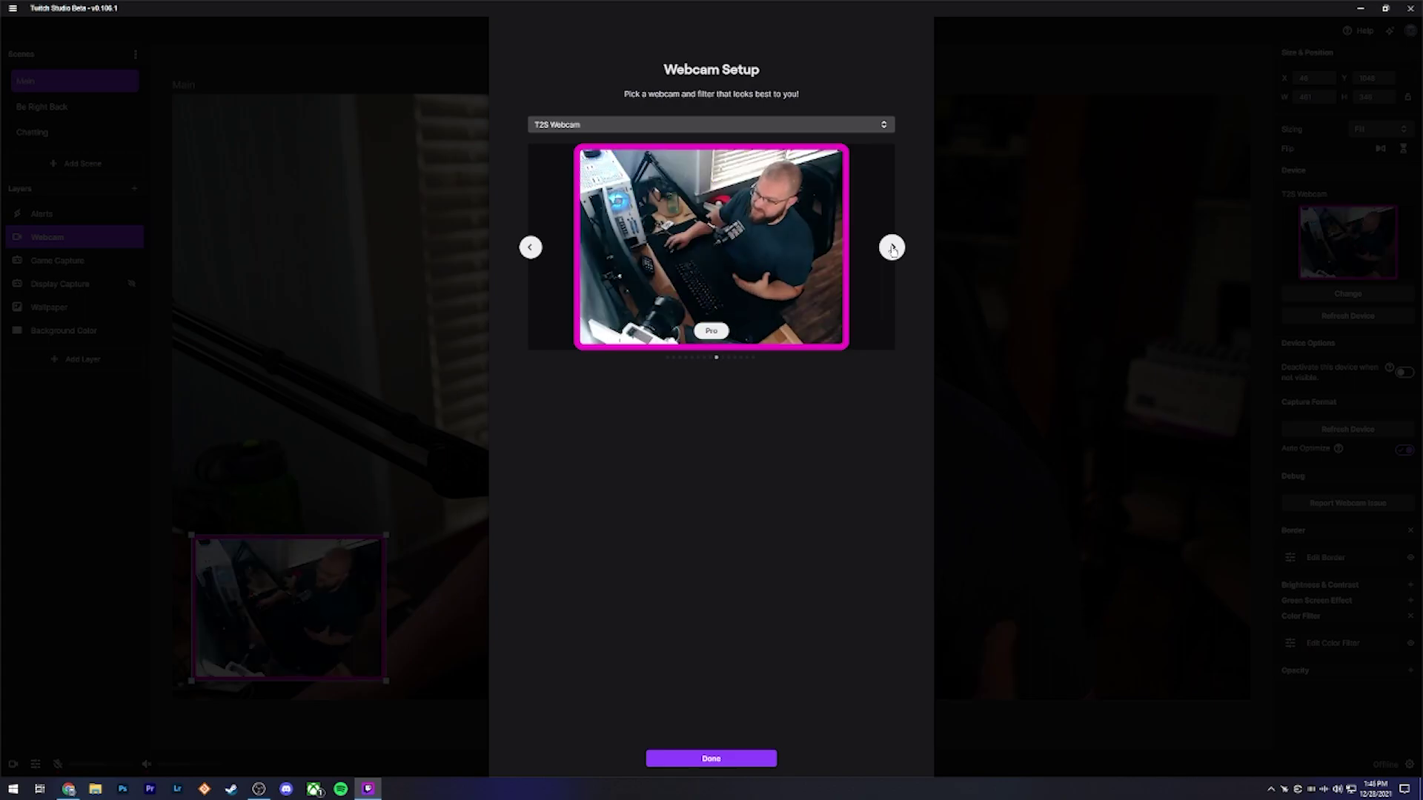
{"action": "left_click", "coordinate": [892, 249]}
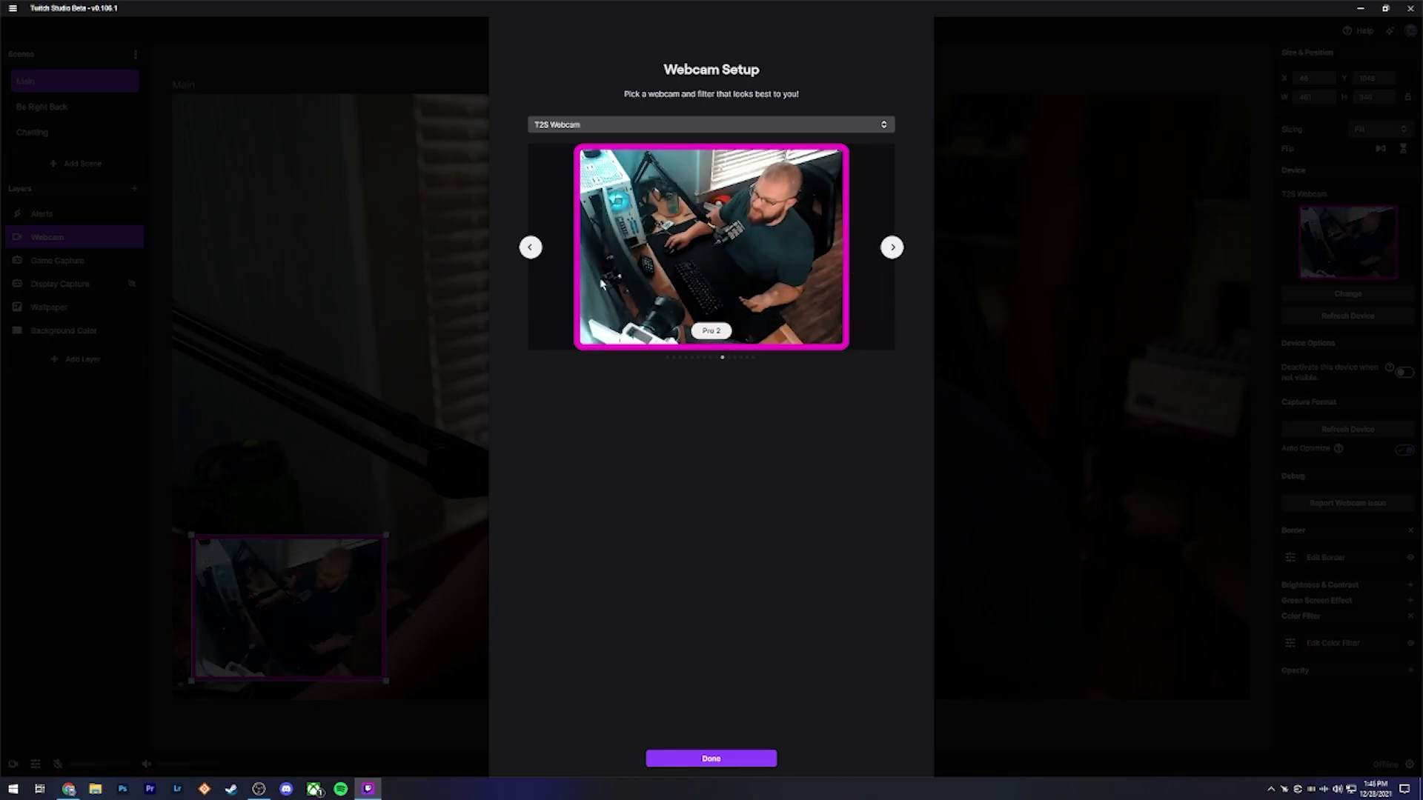
{"action": "left_click", "coordinate": [532, 247]}
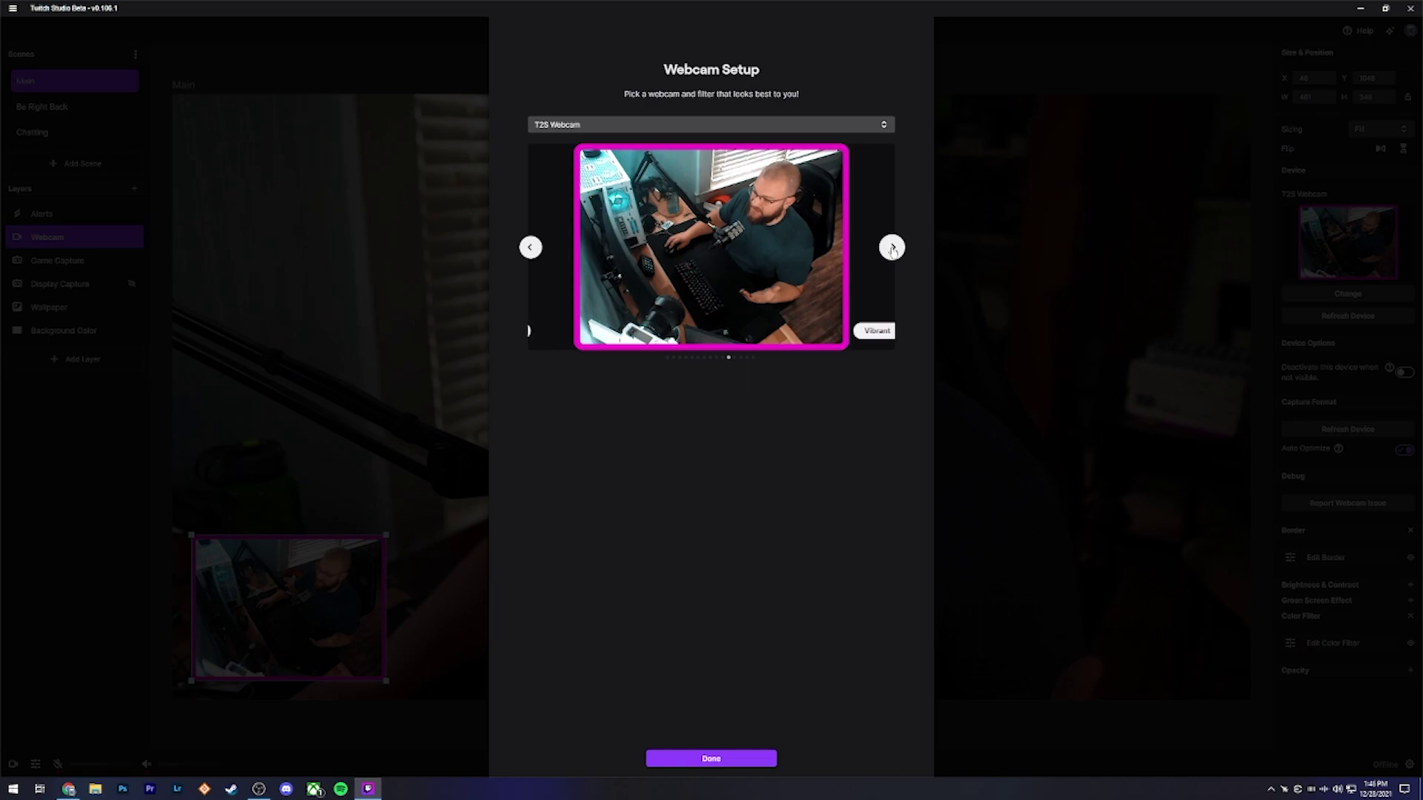
{"action": "left_click", "coordinate": [532, 247]}
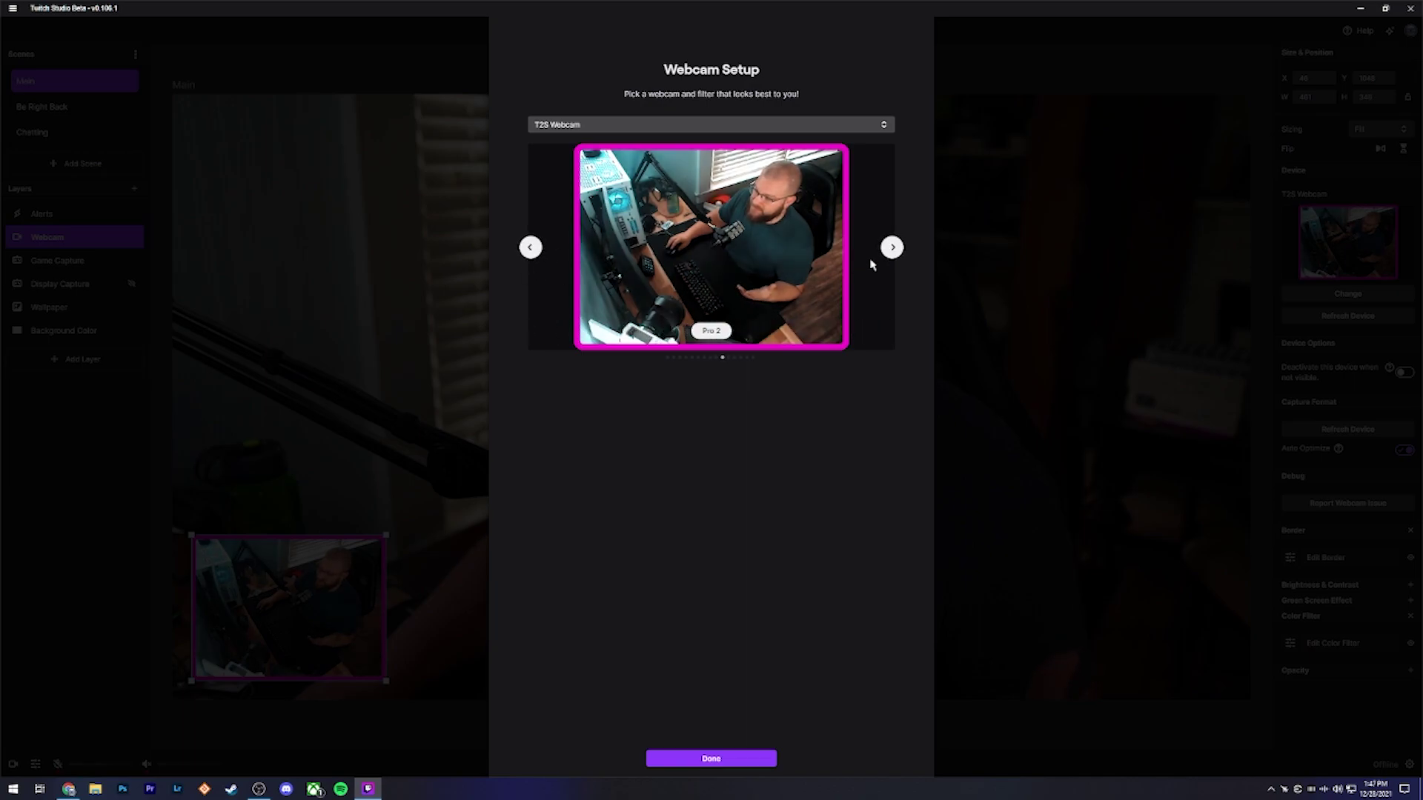
{"action": "left_click", "coordinate": [893, 248]}
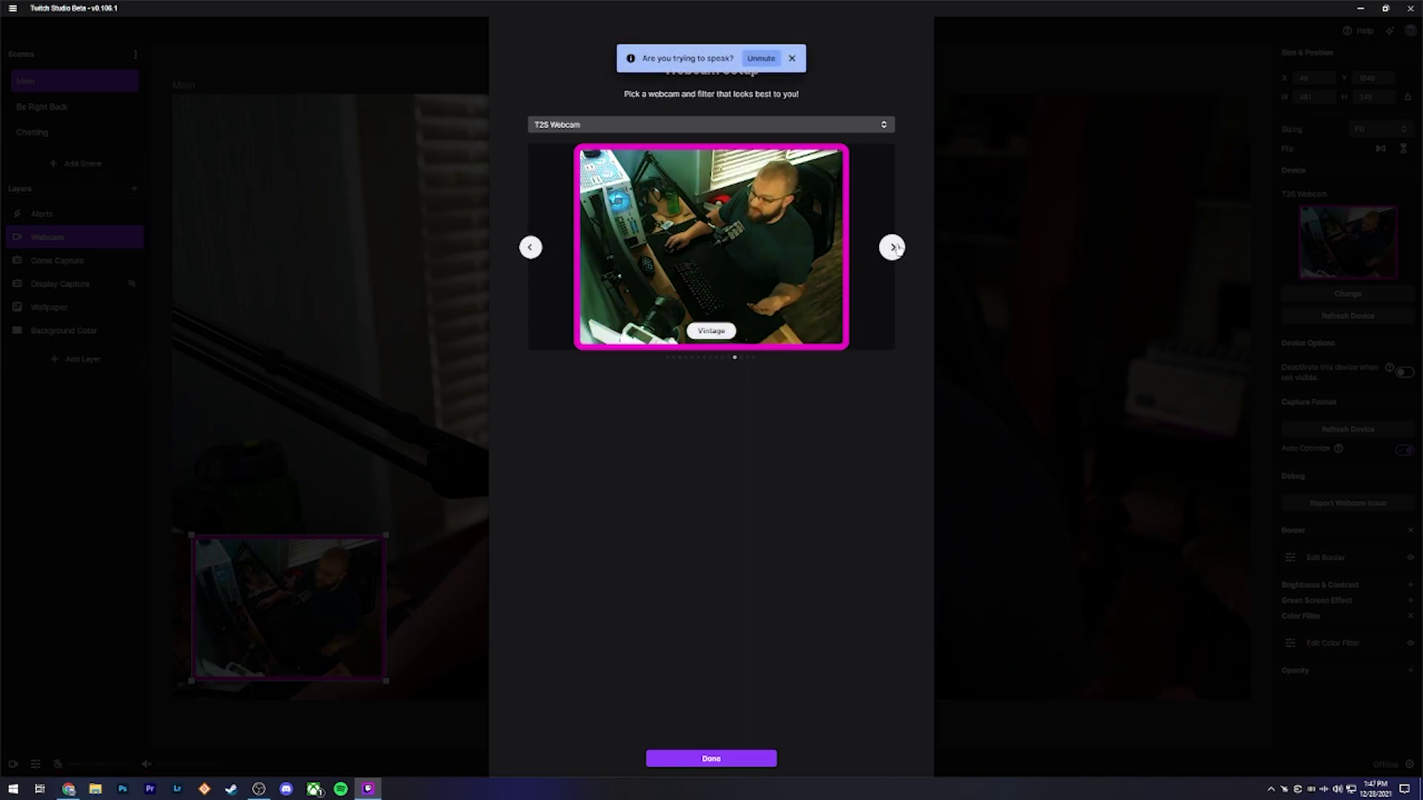
{"action": "left_click", "coordinate": [892, 246]}
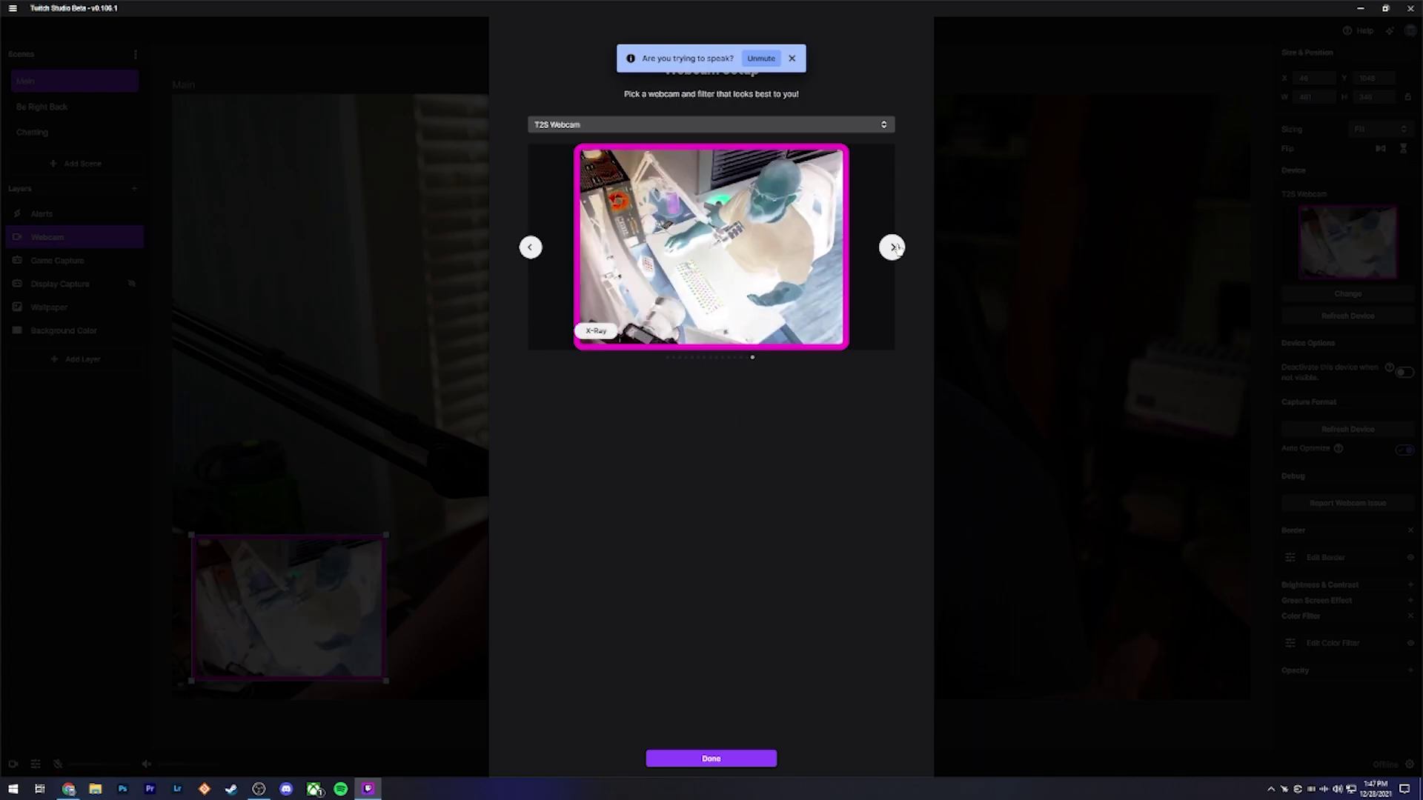
{"action": "left_click", "coordinate": [893, 248]}
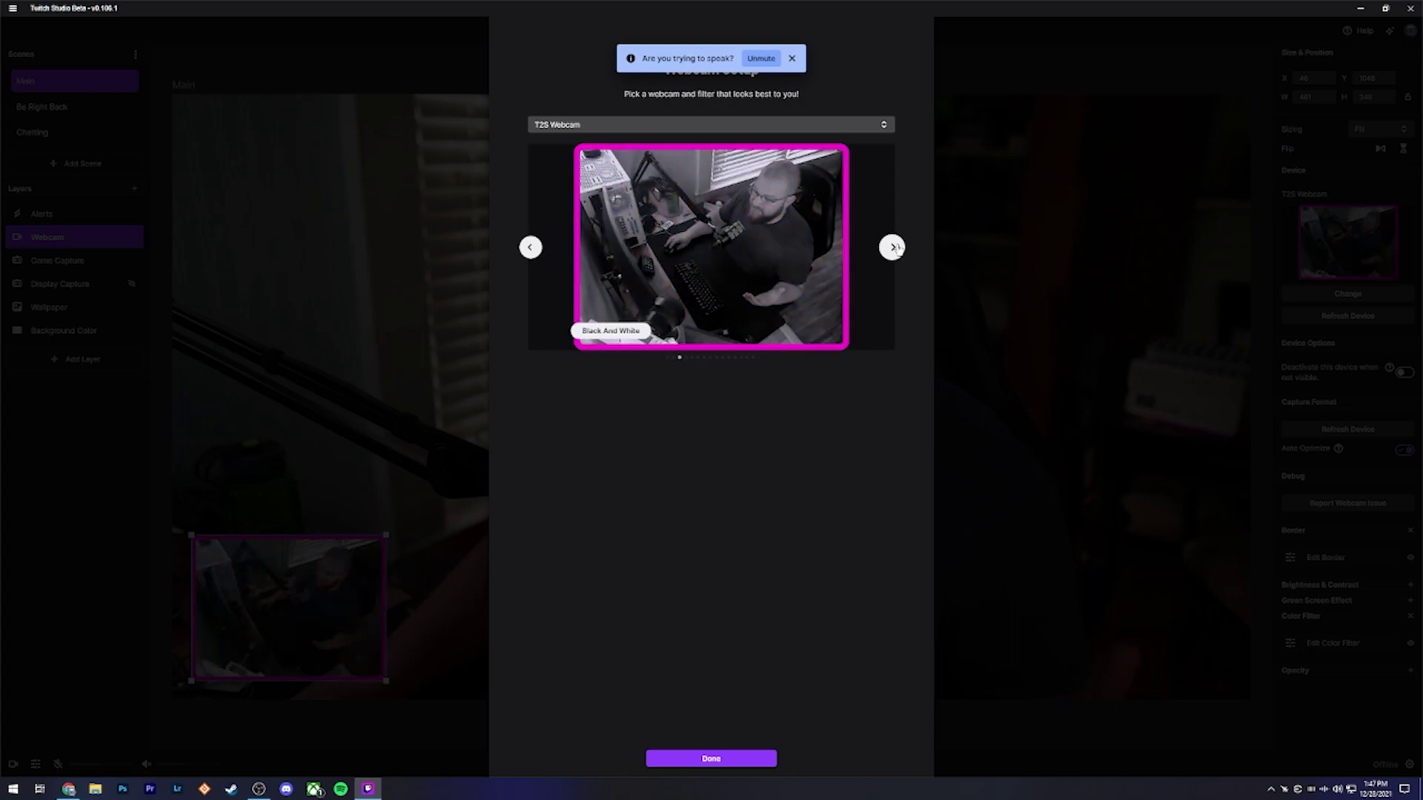
{"action": "left_click", "coordinate": [893, 247]}
{"action": "left_click", "coordinate": [893, 247]}
{"action": "left_click", "coordinate": [892, 247]}
{"action": "left_click", "coordinate": [893, 248]}
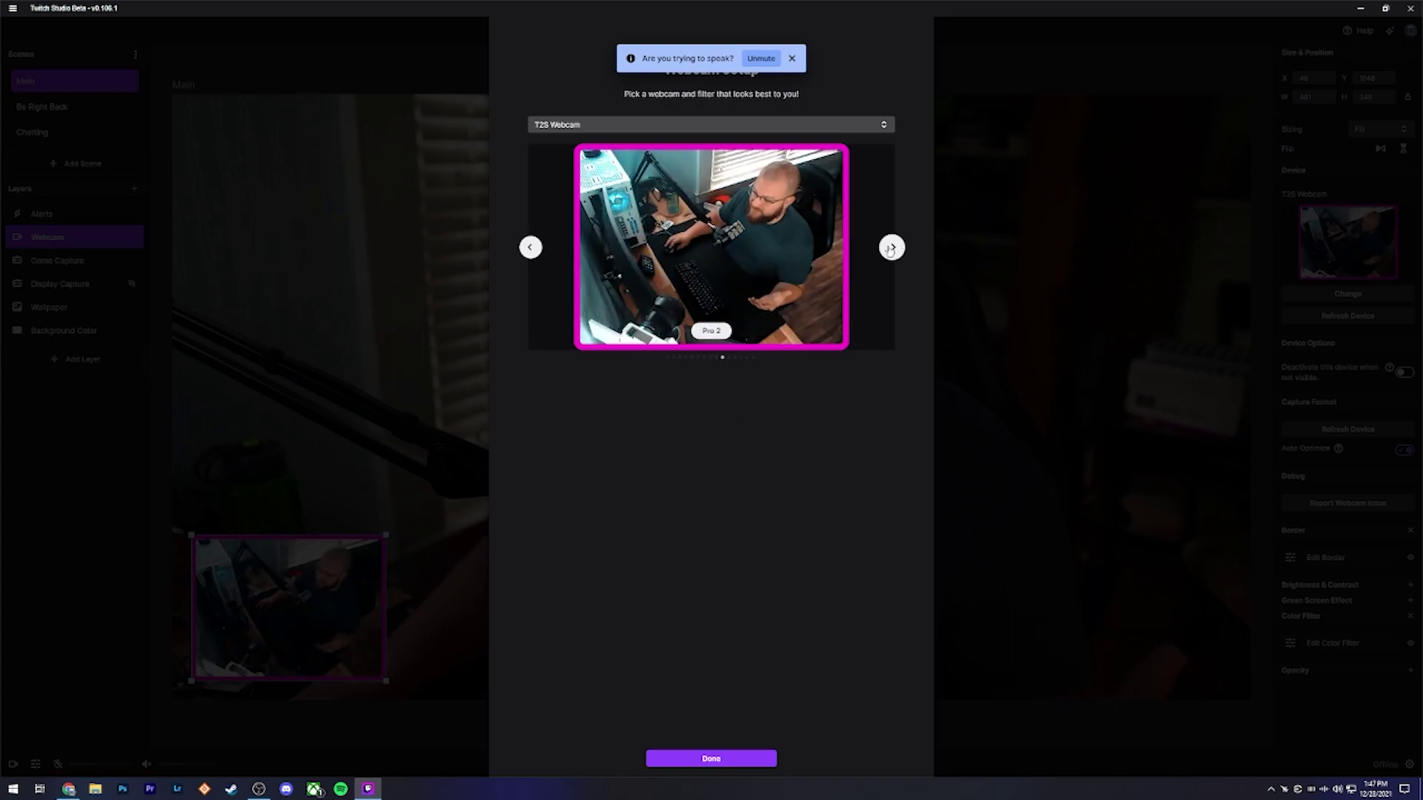
Close Webcam Setup, reopen it to revisit the filter, and close it again.
{"action": "left_click", "coordinate": [732, 758]}
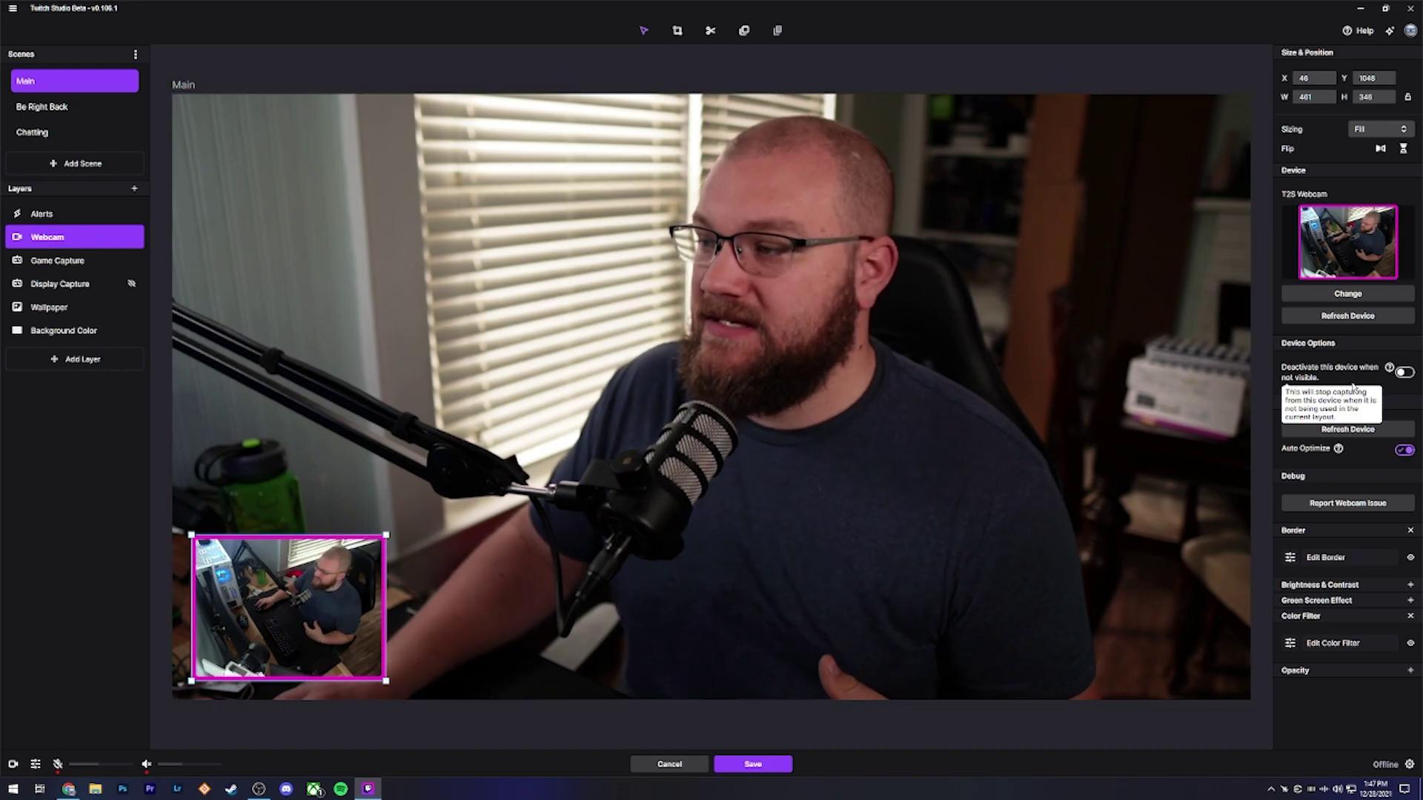
{"action": "left_click", "coordinate": [1347, 294]}
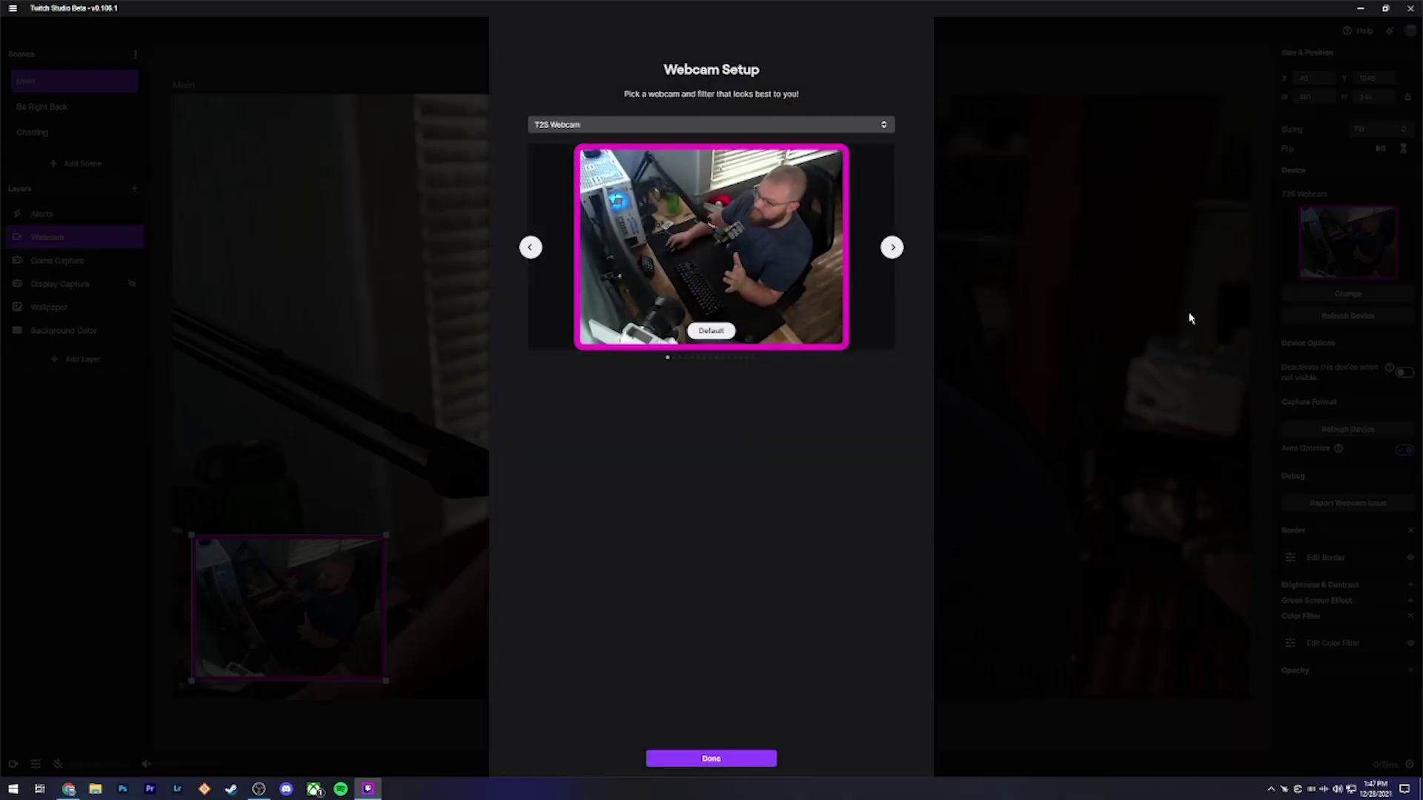
{"action": "left_click", "coordinate": [718, 761]}
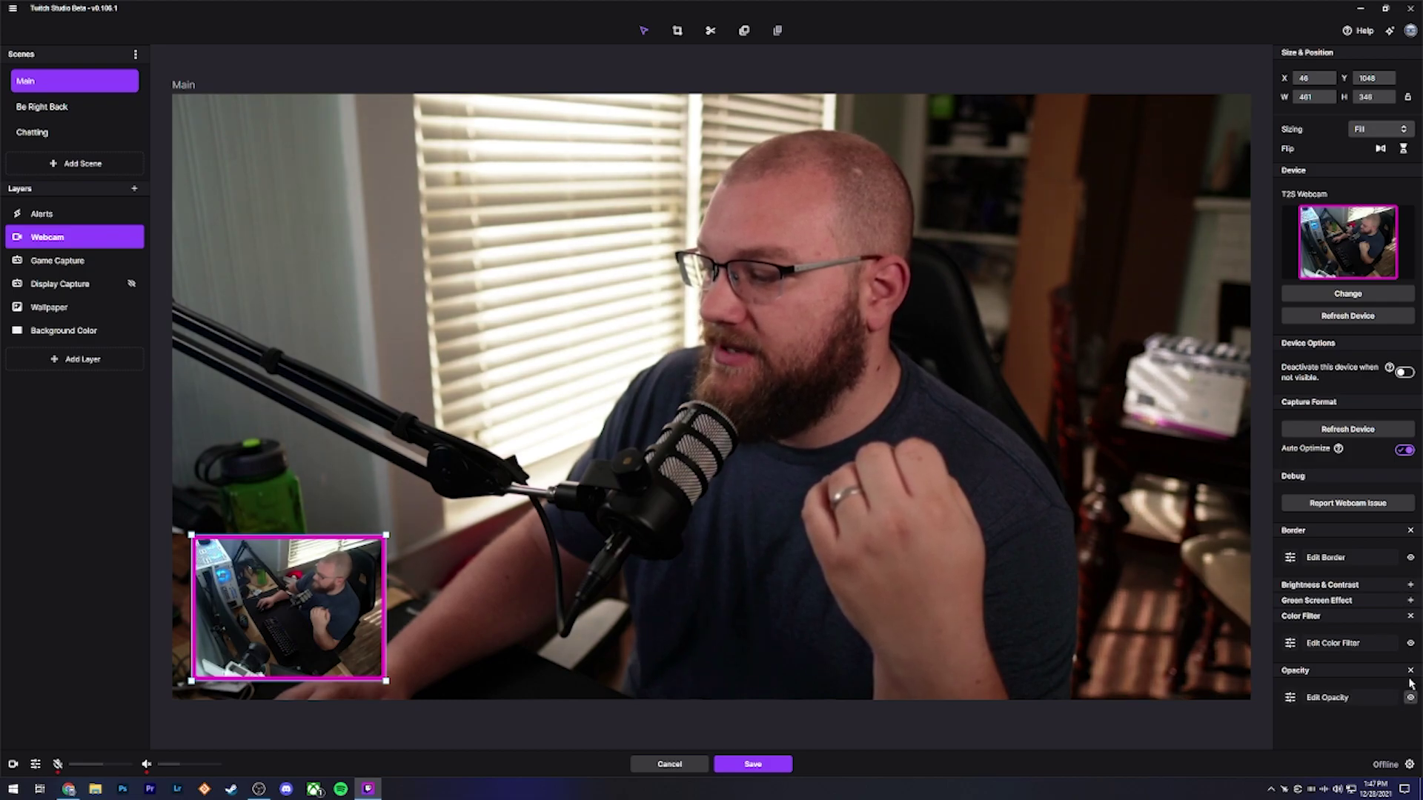
Add Brightness & Contrast and Green Screen effects to the webcam and recolour its border from pink to blue.
{"action": "left_click", "coordinate": [1409, 600]}
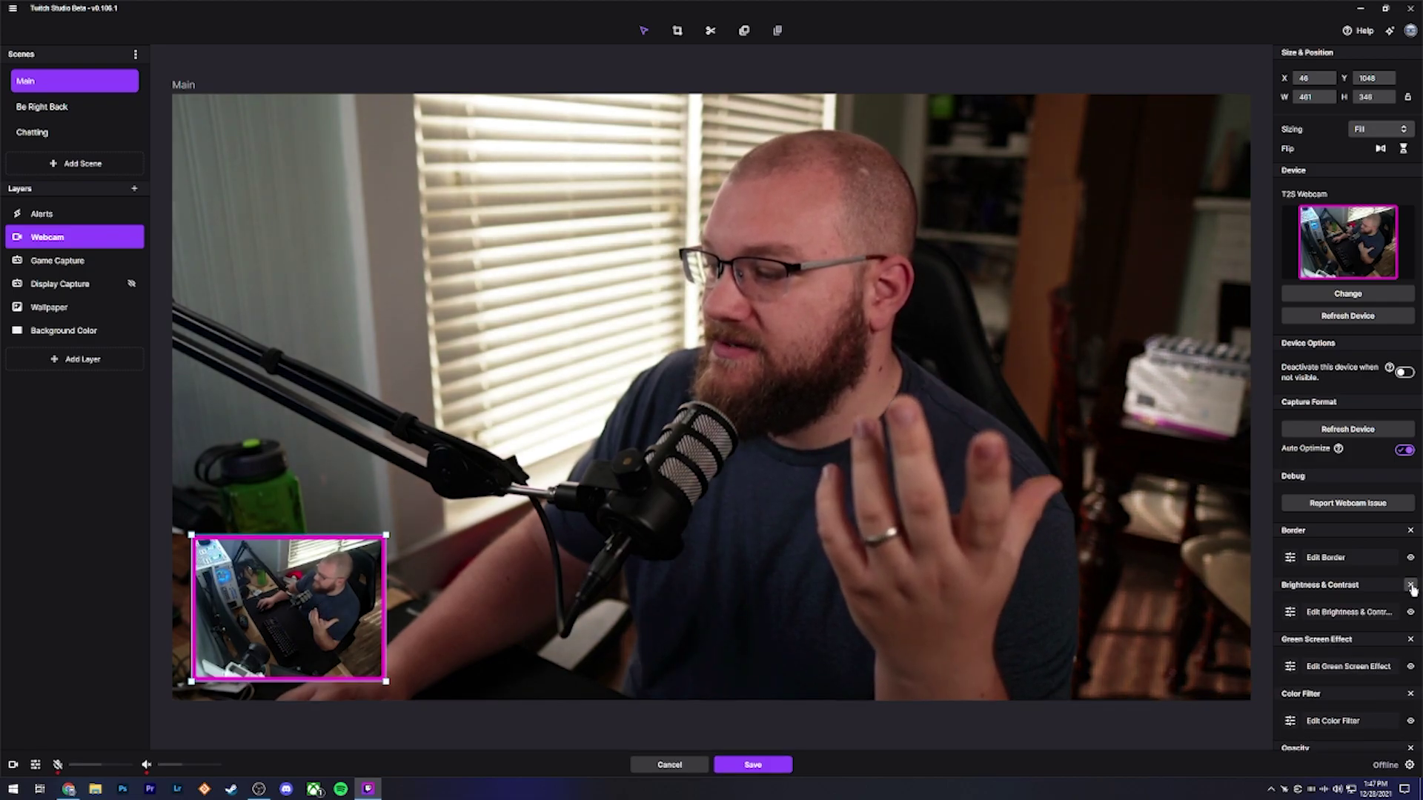
{"action": "left_click", "coordinate": [1326, 558]}
{"action": "left_click", "coordinate": [1137, 110]}
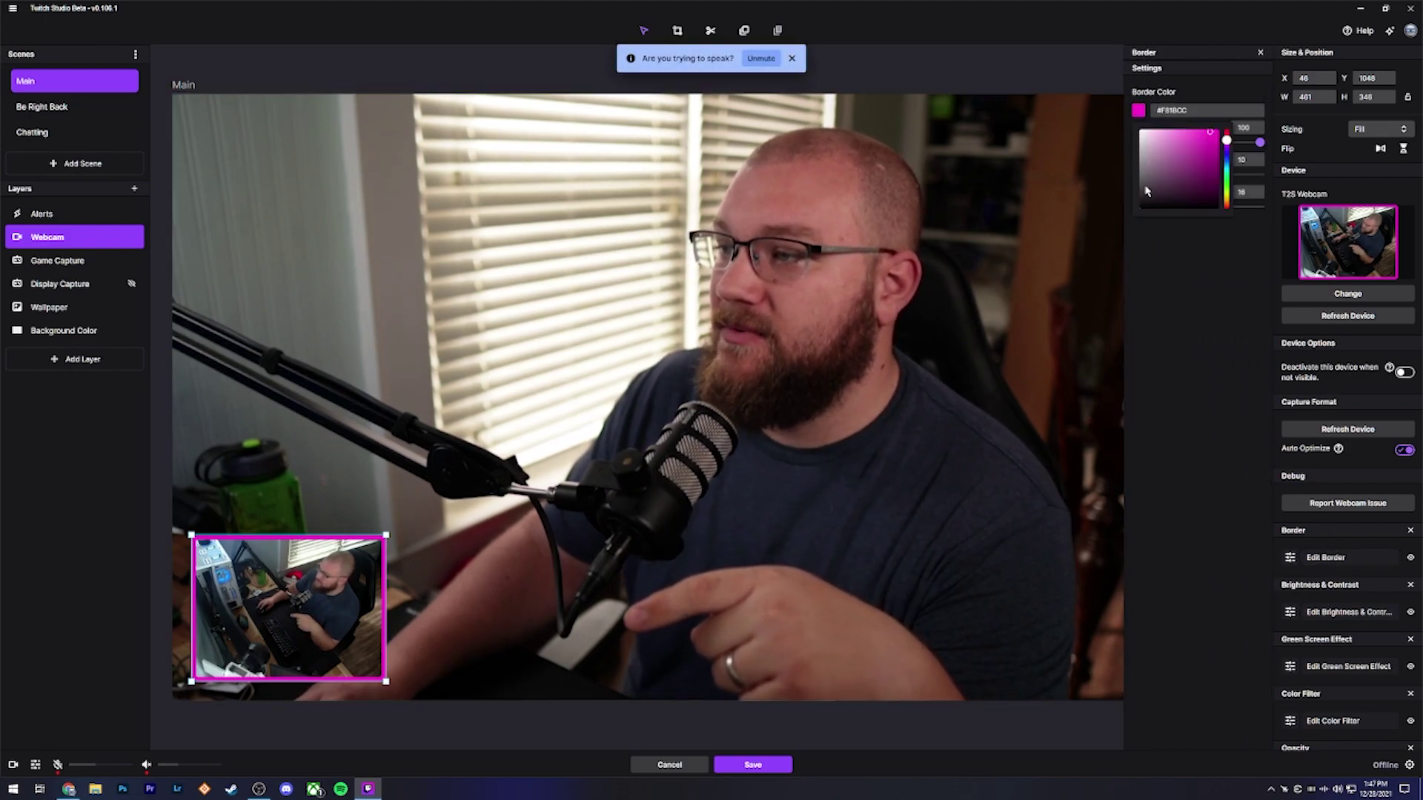
{"action": "left_click_drag", "start_coordinate": [1226, 142], "coordinate": [1225, 160]}
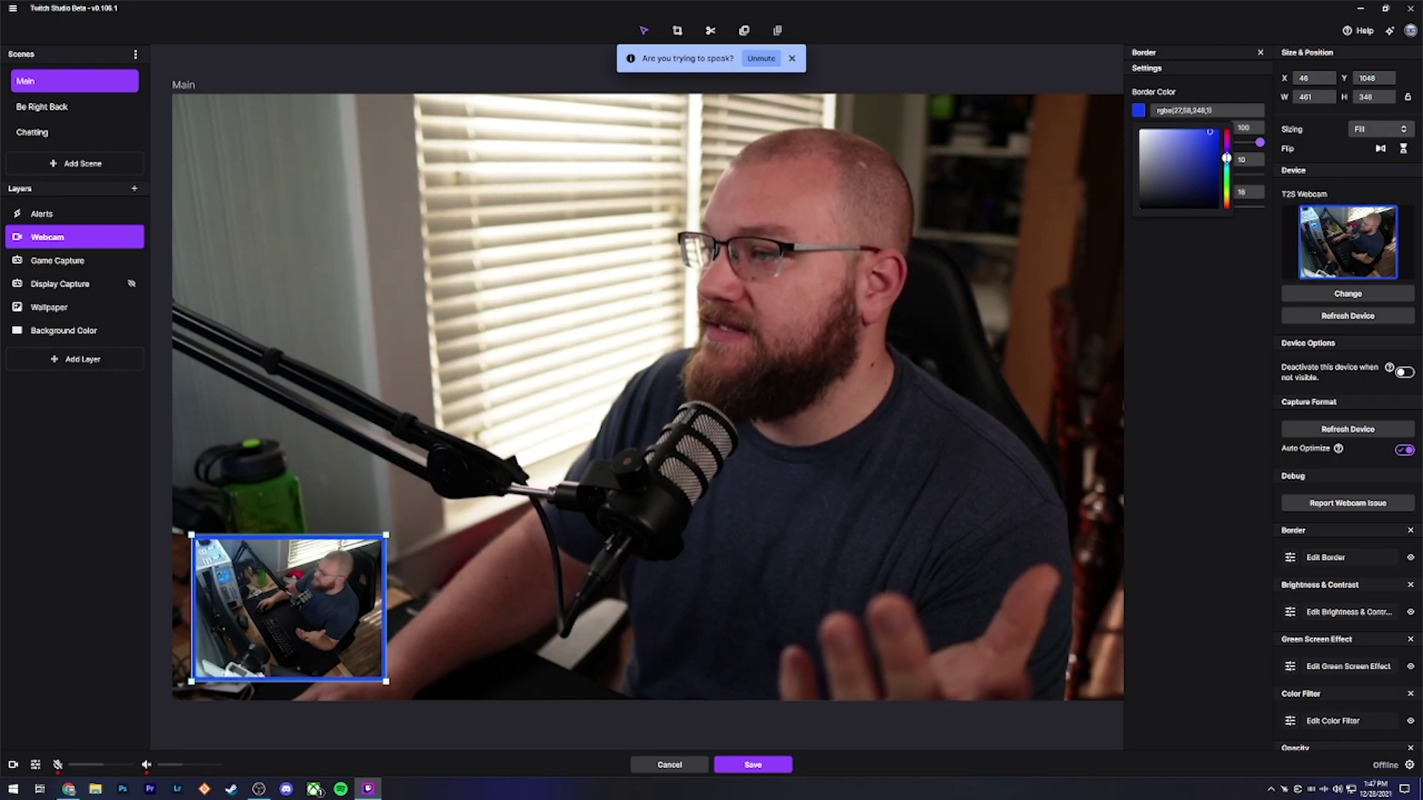
{"action": "left_click", "coordinate": [1223, 298]}
{"action": "left_click", "coordinate": [1262, 52]}
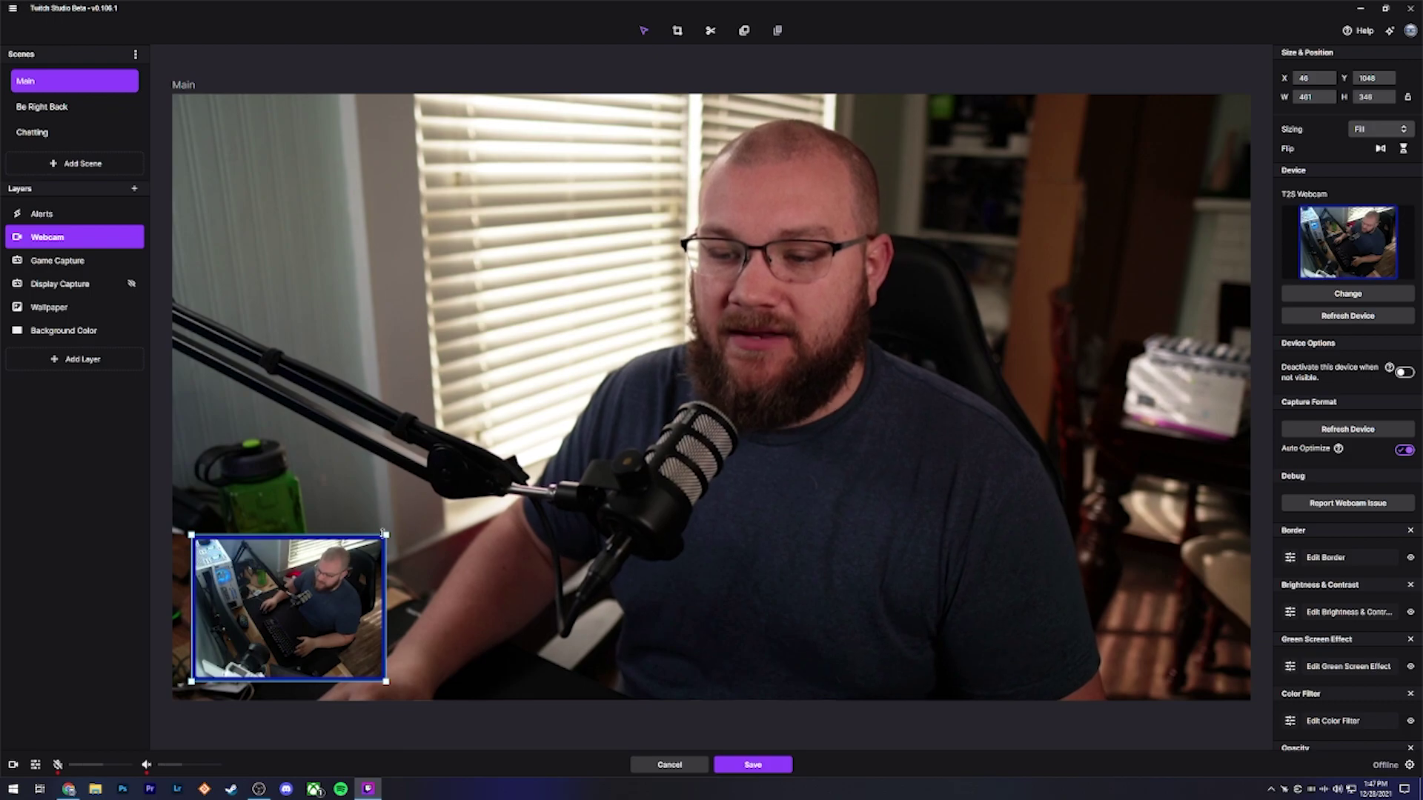
Resize the webcam overlay, cropping its left side and stretching it to the scene's left edge.
{"action": "left_click_drag", "start_coordinate": [548, 431], "coordinate": [549, 434]}
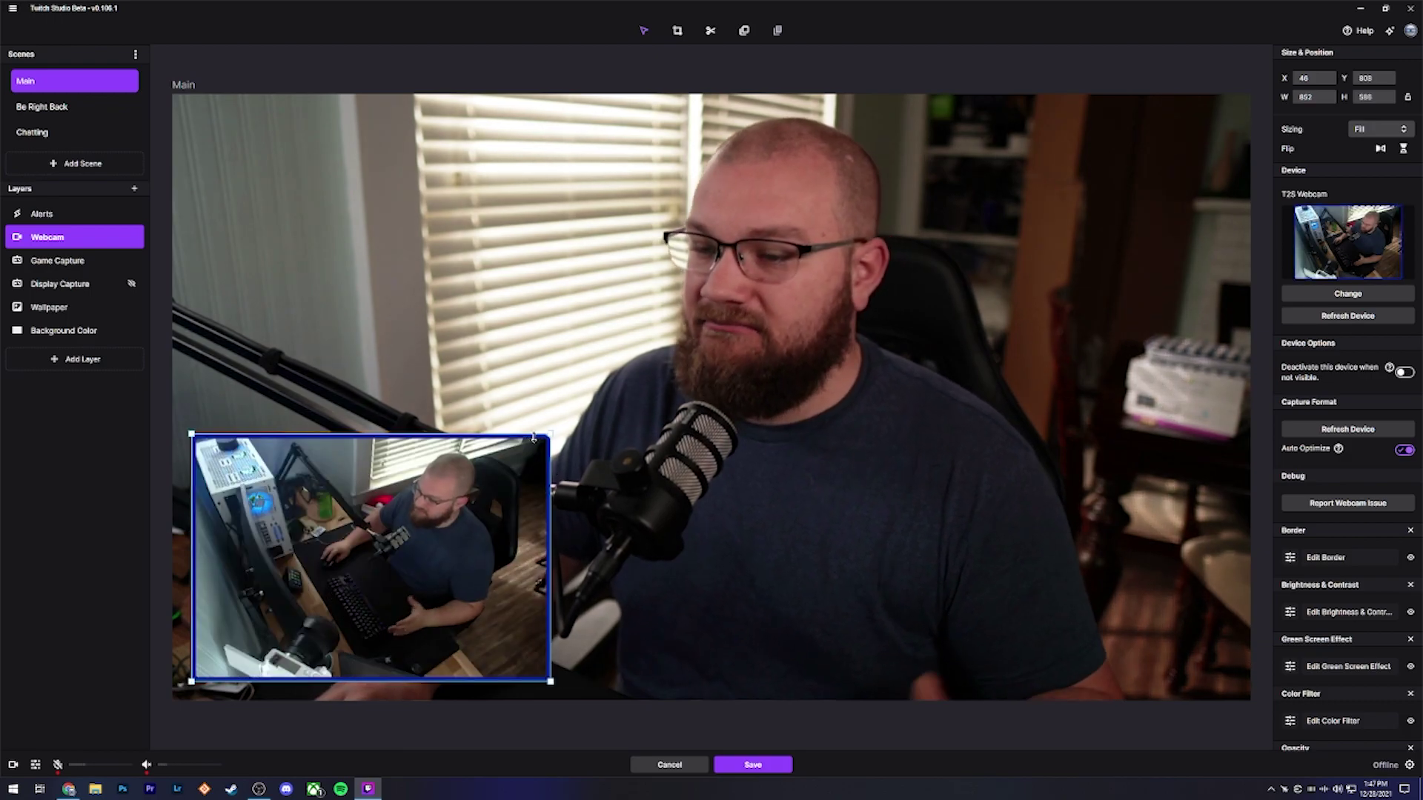
{"action": "left_click_drag", "start_coordinate": [472, 472], "coordinate": [410, 526]}
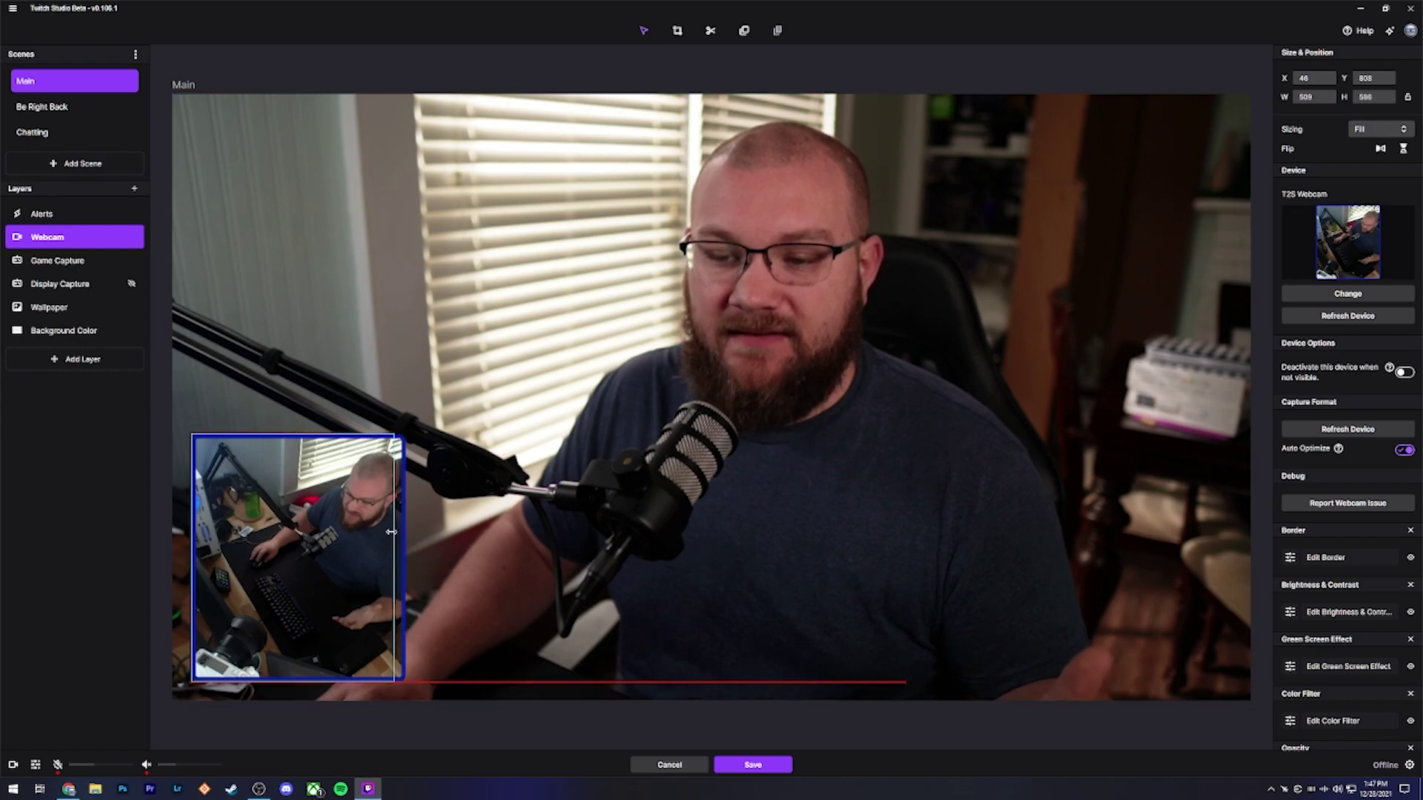
{"action": "left_click_drag", "start_coordinate": [413, 529], "coordinate": [419, 532]}
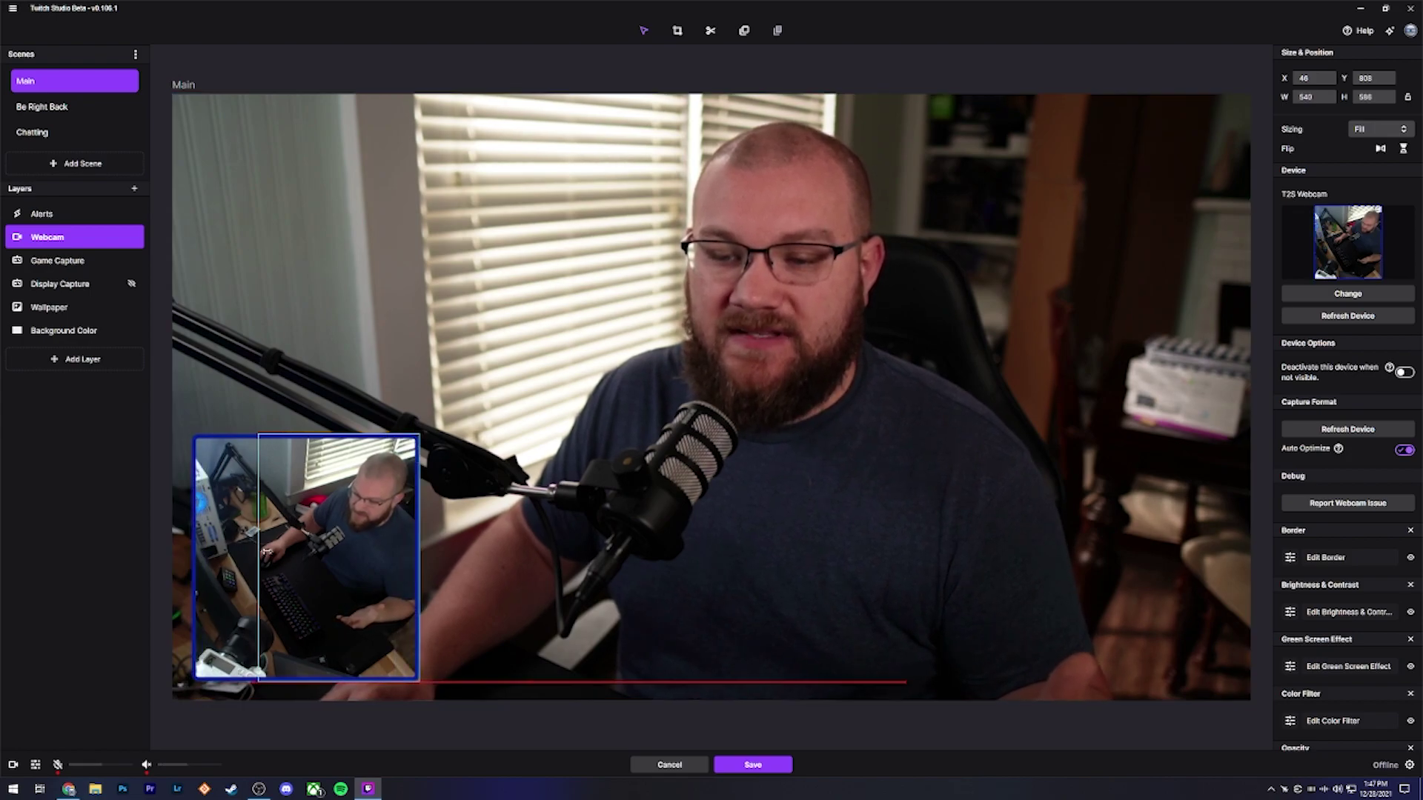
{"action": "left_click_drag", "start_coordinate": [266, 552], "coordinate": [306, 551]}
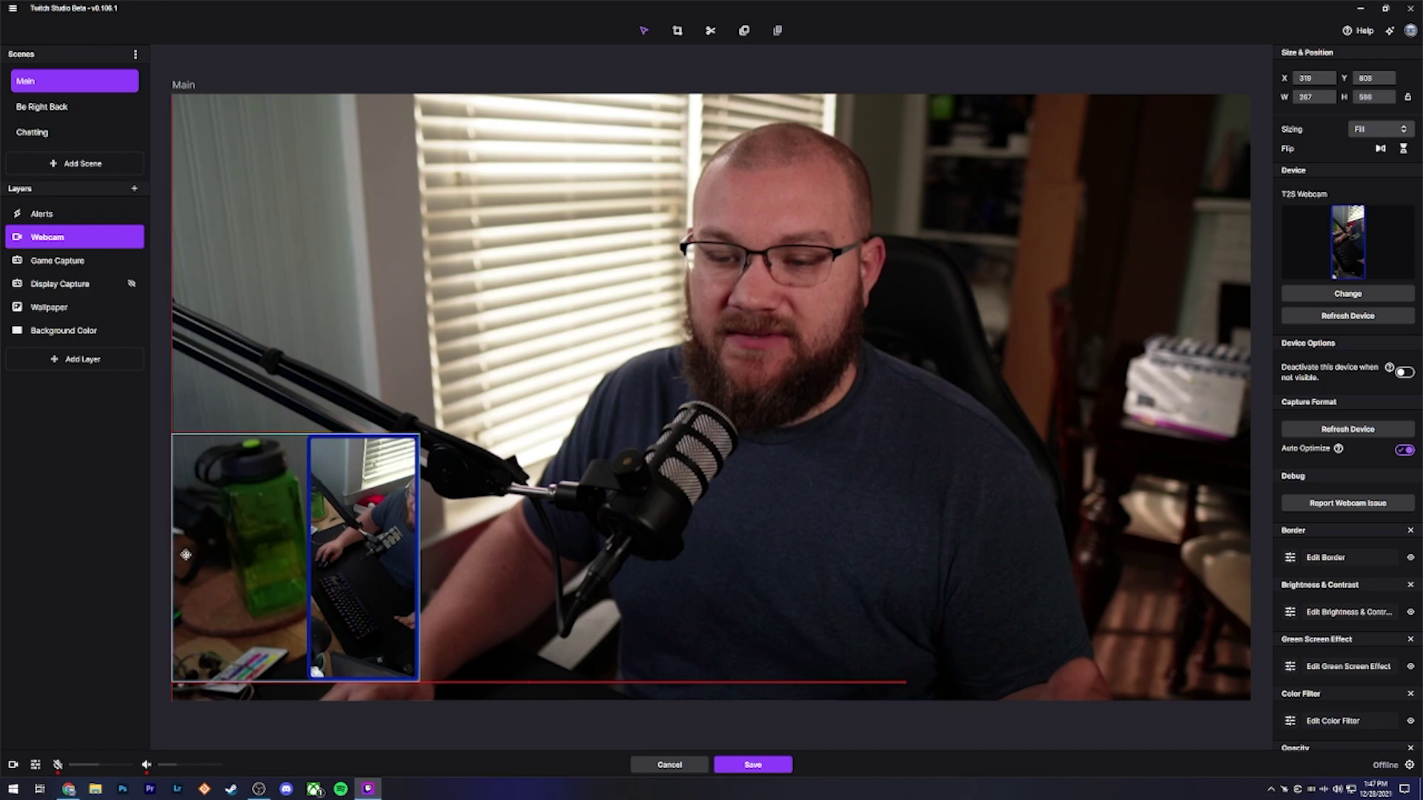
{"action": "left_click_drag", "start_coordinate": [186, 554], "coordinate": [175, 554]}
{"action": "left_click_drag", "start_coordinate": [392, 542], "coordinate": [456, 541]}
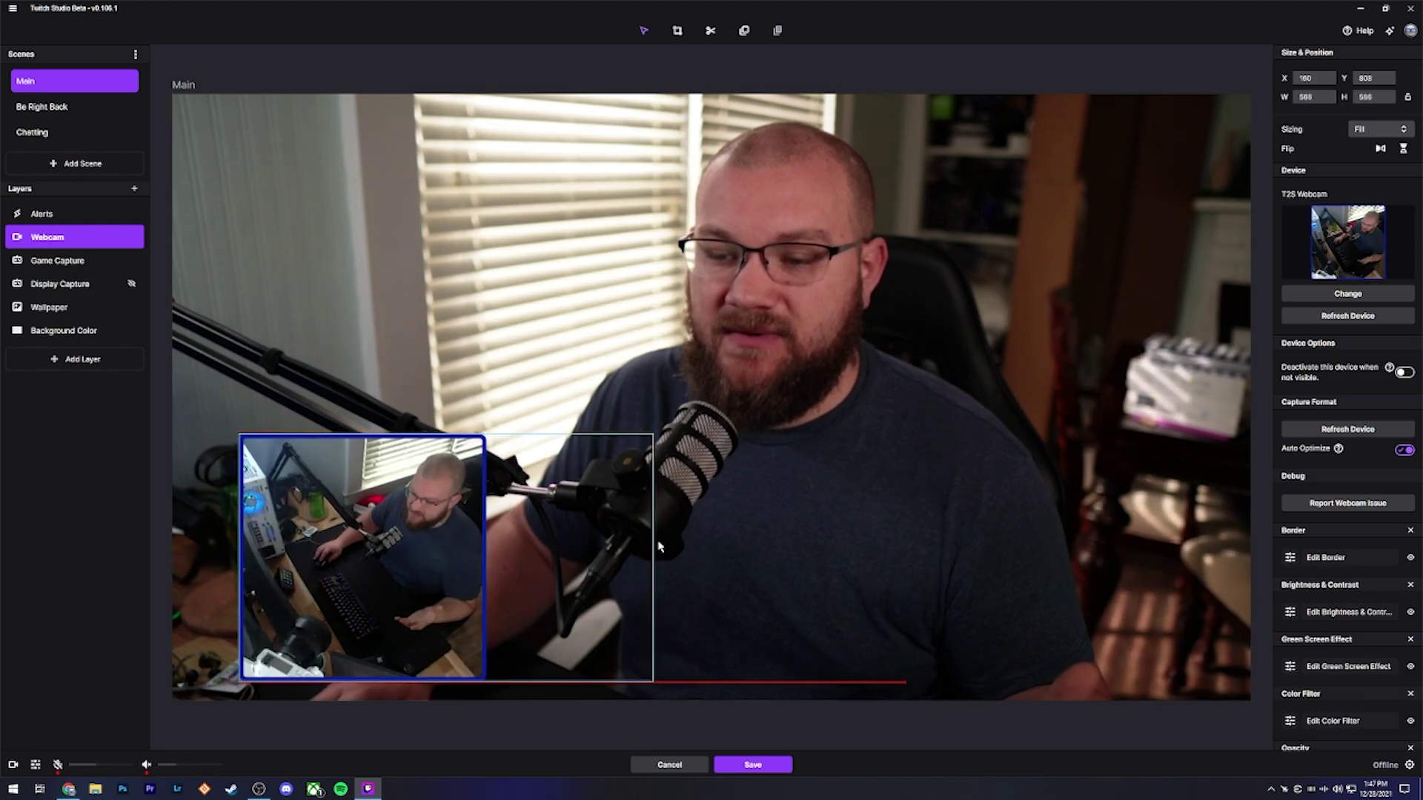
{"action": "left_click_drag", "start_coordinate": [723, 546], "coordinate": [725, 540]}
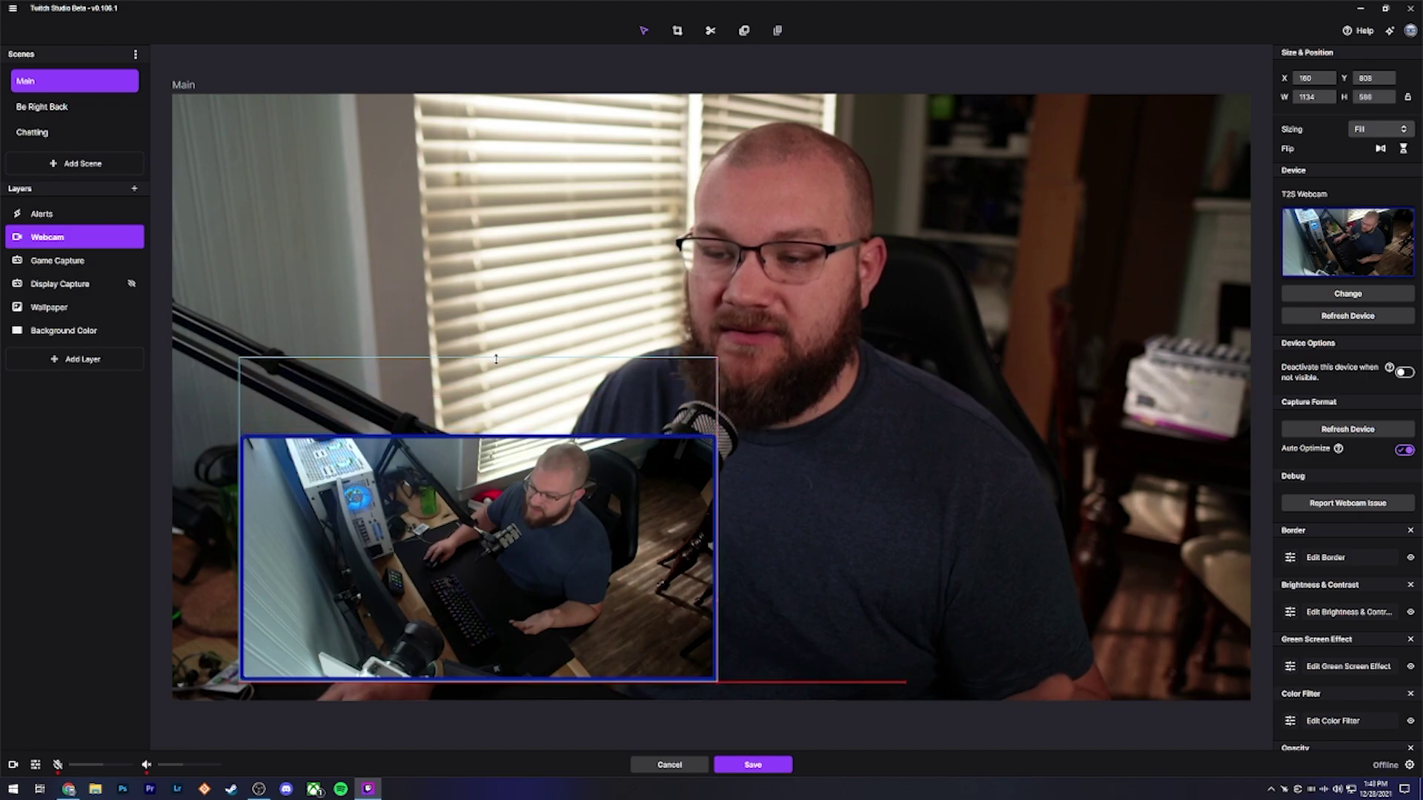
Shrink the webcam overlay to 537×410 and move it into the lower-left corner.
{"action": "left_click_drag", "start_coordinate": [498, 400], "coordinate": [498, 397]}
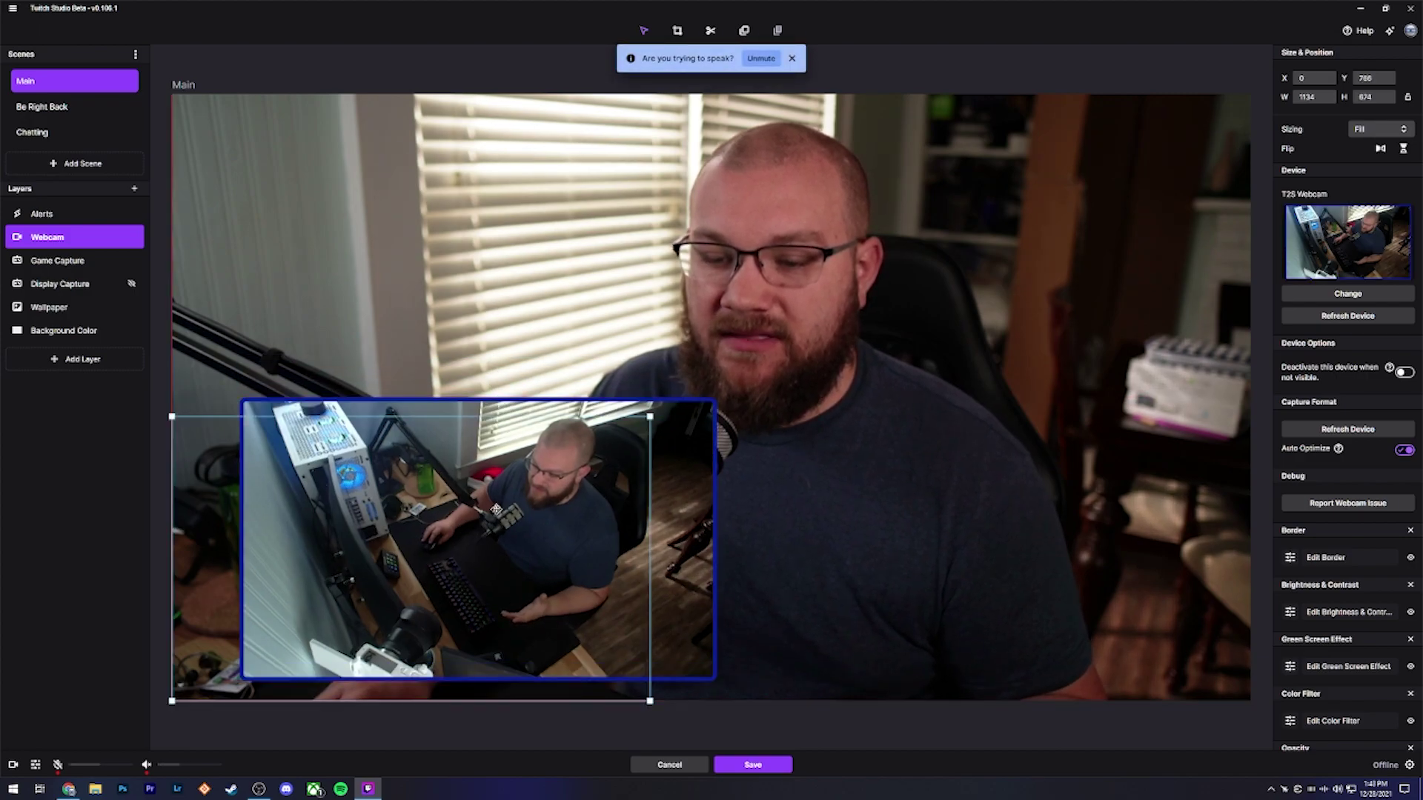
{"action": "mouse_move", "coordinate": [704, 399]}
{"action": "left_mouse_down"}
{"action": "mouse_move", "coordinate": [636, 419]}
{"action": "mouse_move", "coordinate": [716, 384]}
{"action": "left_mouse_up"}
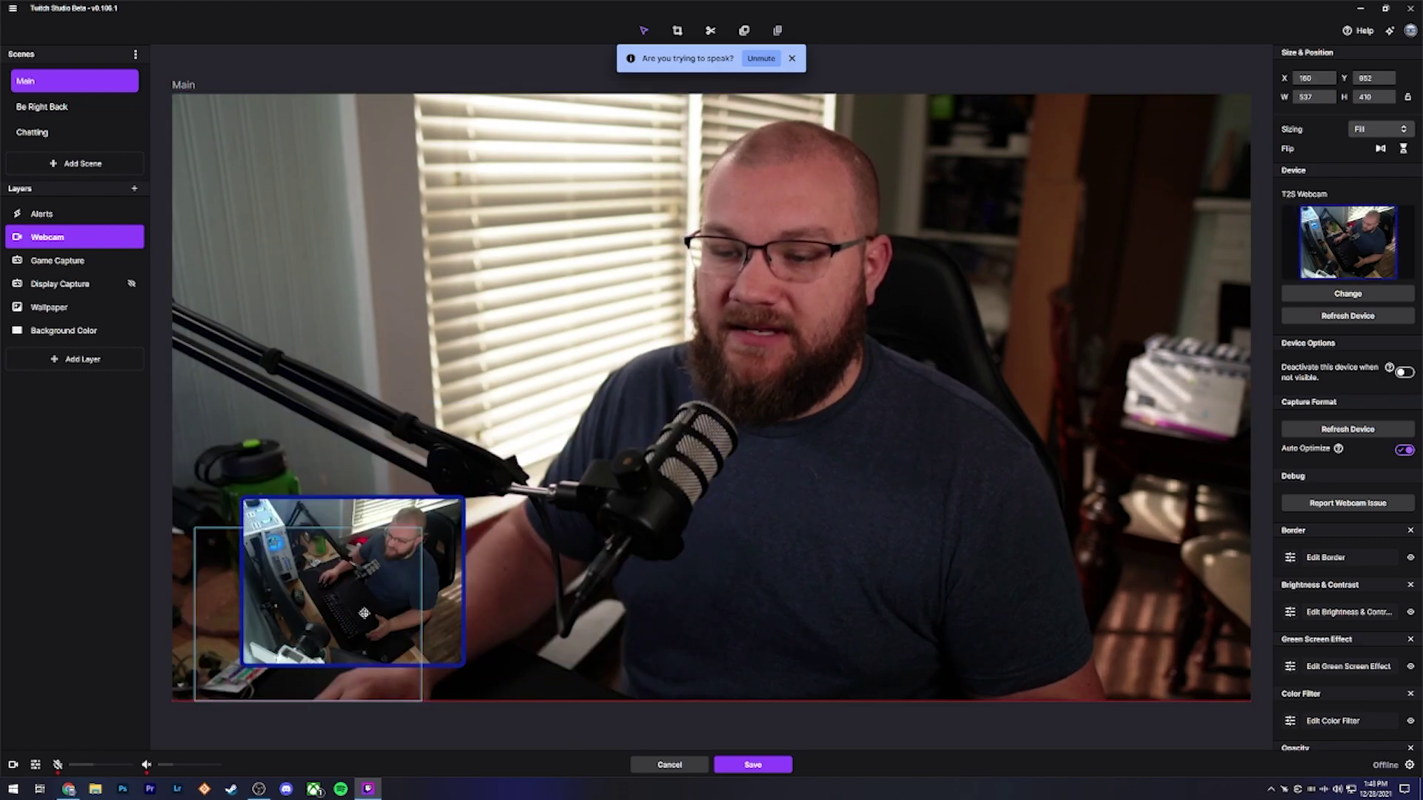
{"action": "left_click_drag", "start_coordinate": [457, 505], "coordinate": [392, 603]}
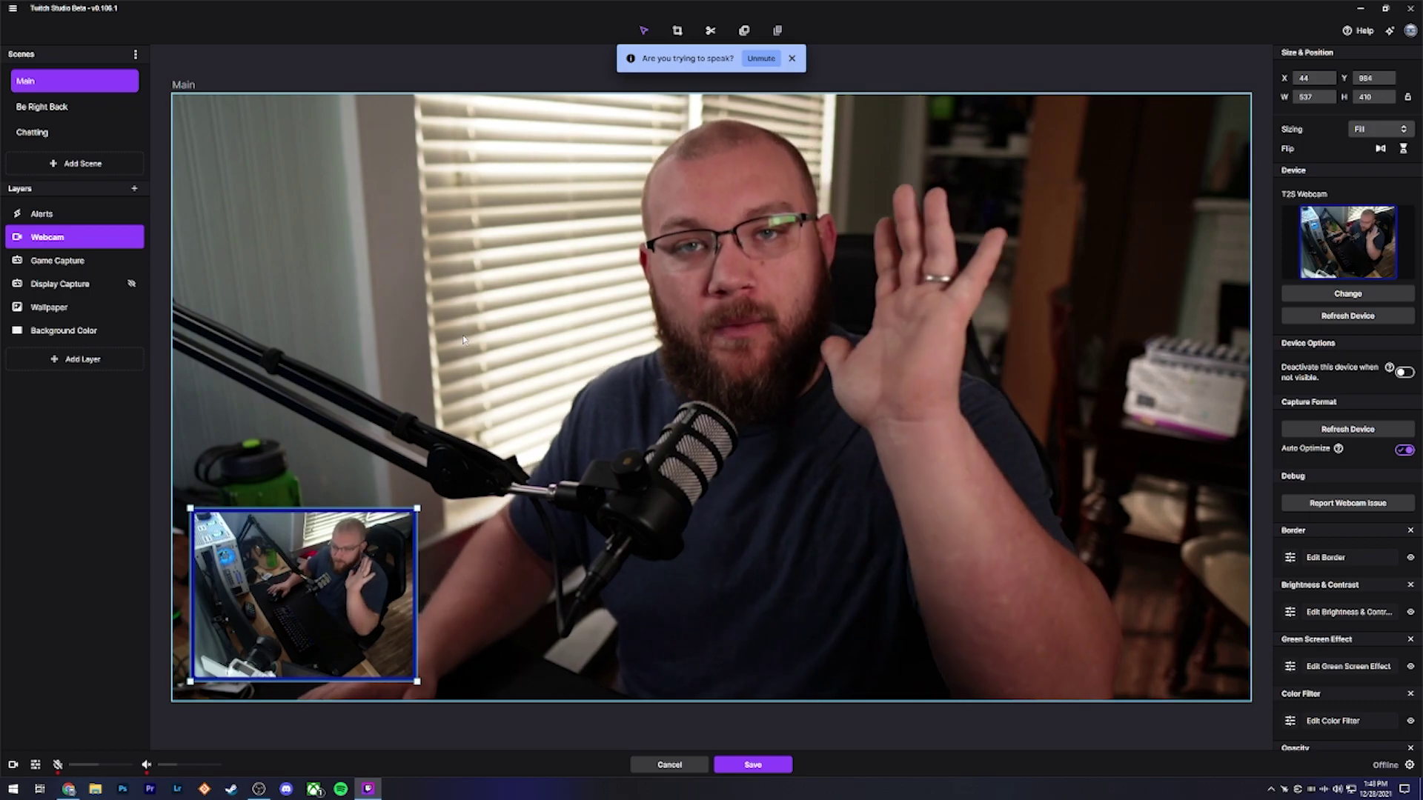
{"action": "mouse_move", "coordinate": [62, 260]}
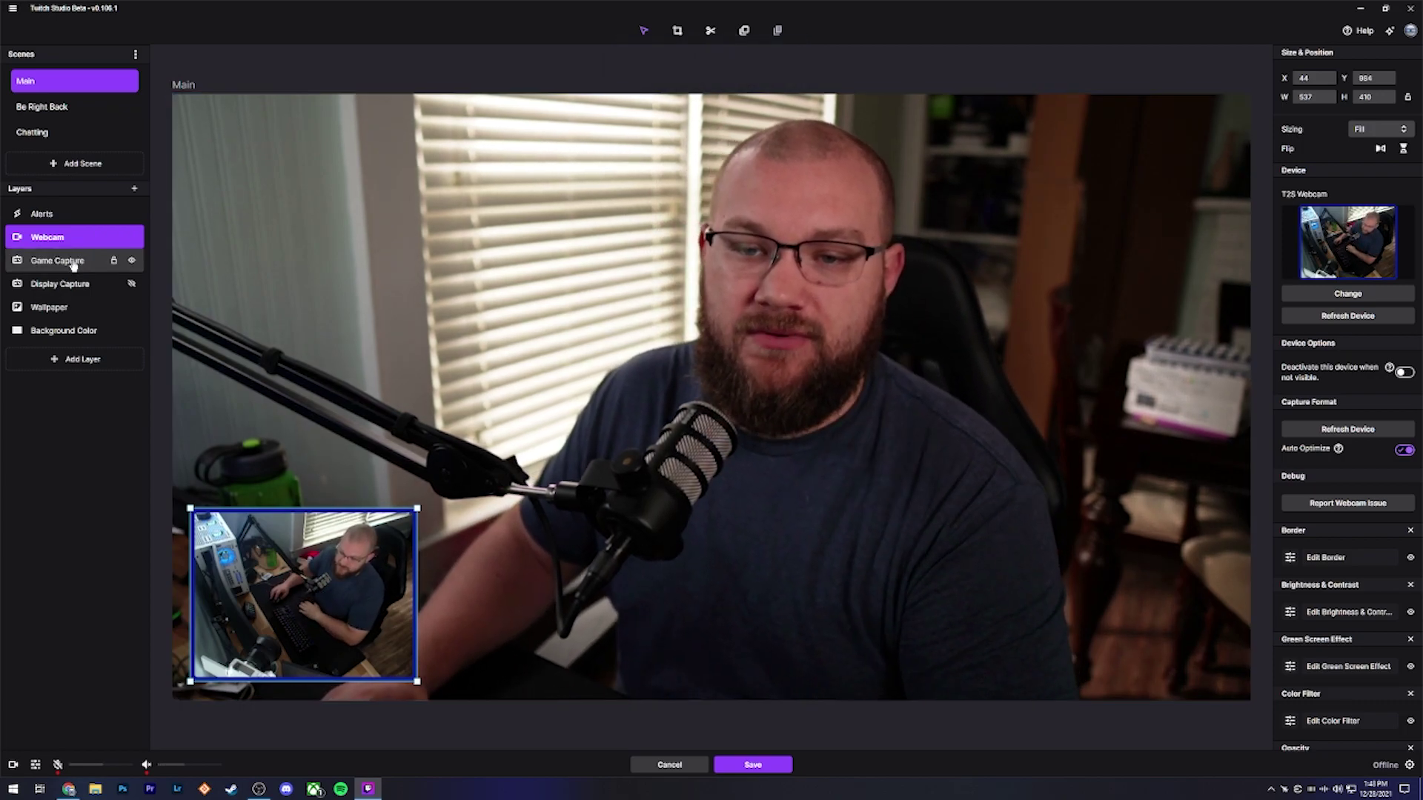
{"action": "left_click", "coordinate": [67, 284]}
Delete the Display Capture layer, leaving Alerts, Webcam, Game Capture, Wallpaper and Background Color.
{"action": "left_click", "coordinate": [69, 263]}
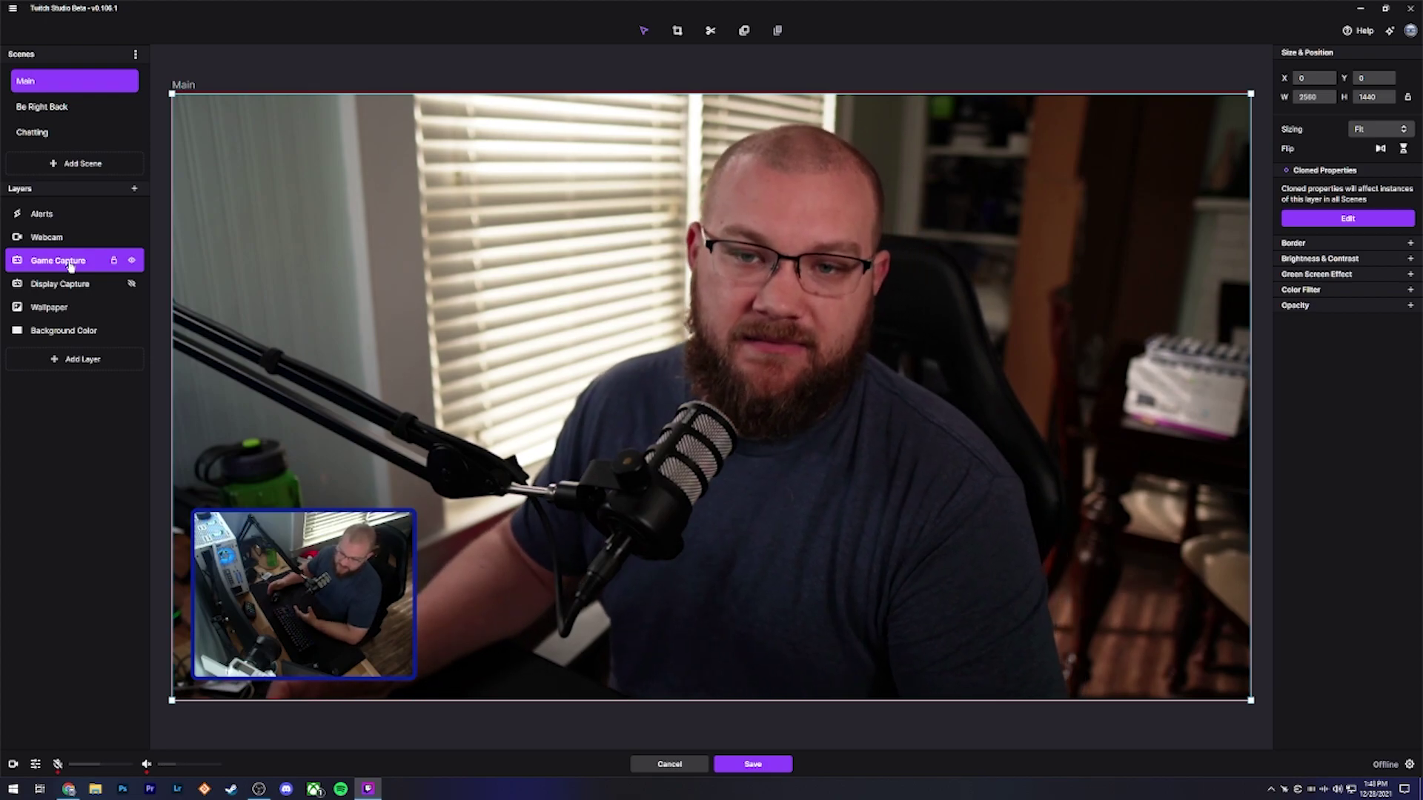
{"action": "left_click", "coordinate": [69, 283]}
{"action": "right_click", "coordinate": [61, 286]}
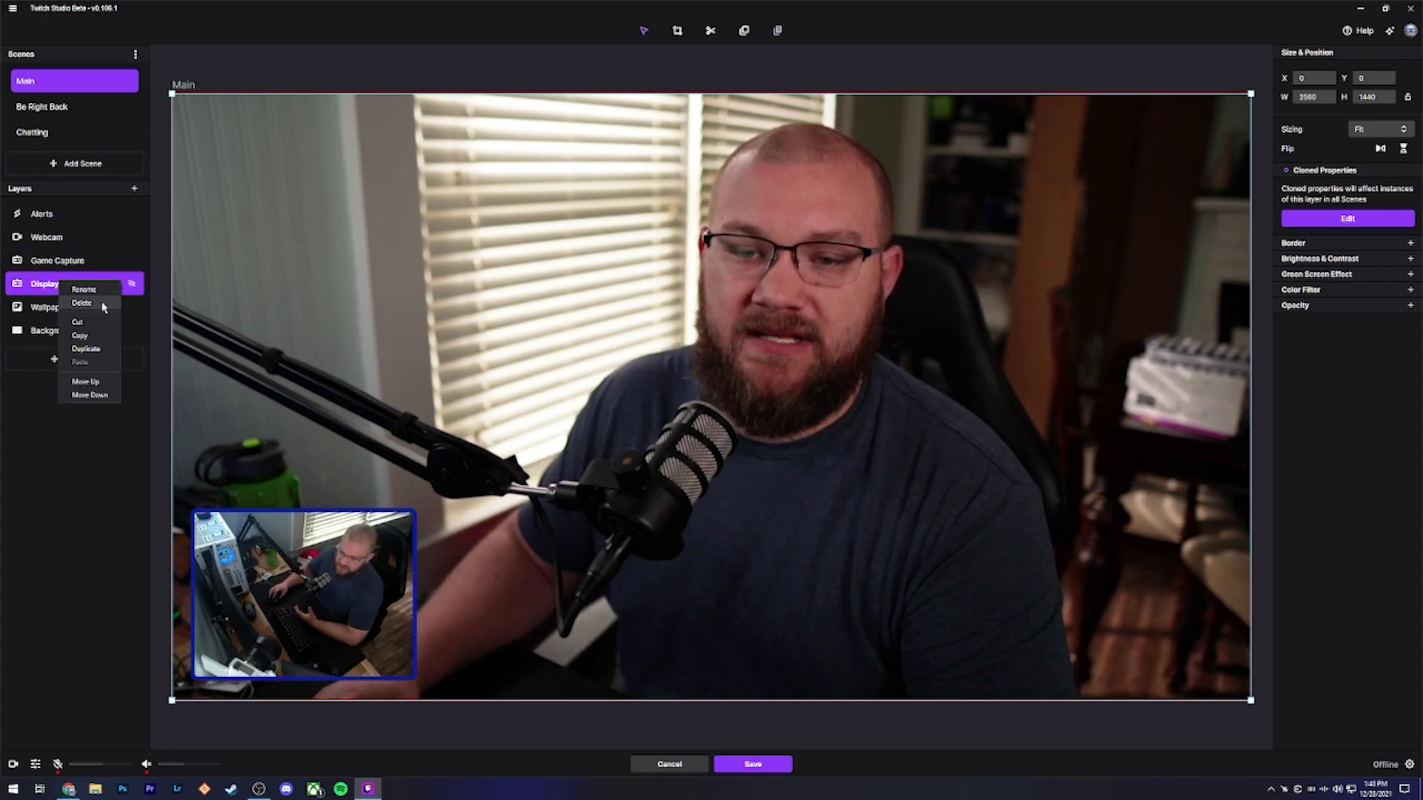
{"action": "left_click", "coordinate": [116, 308]}
{"action": "left_click", "coordinate": [746, 420]}
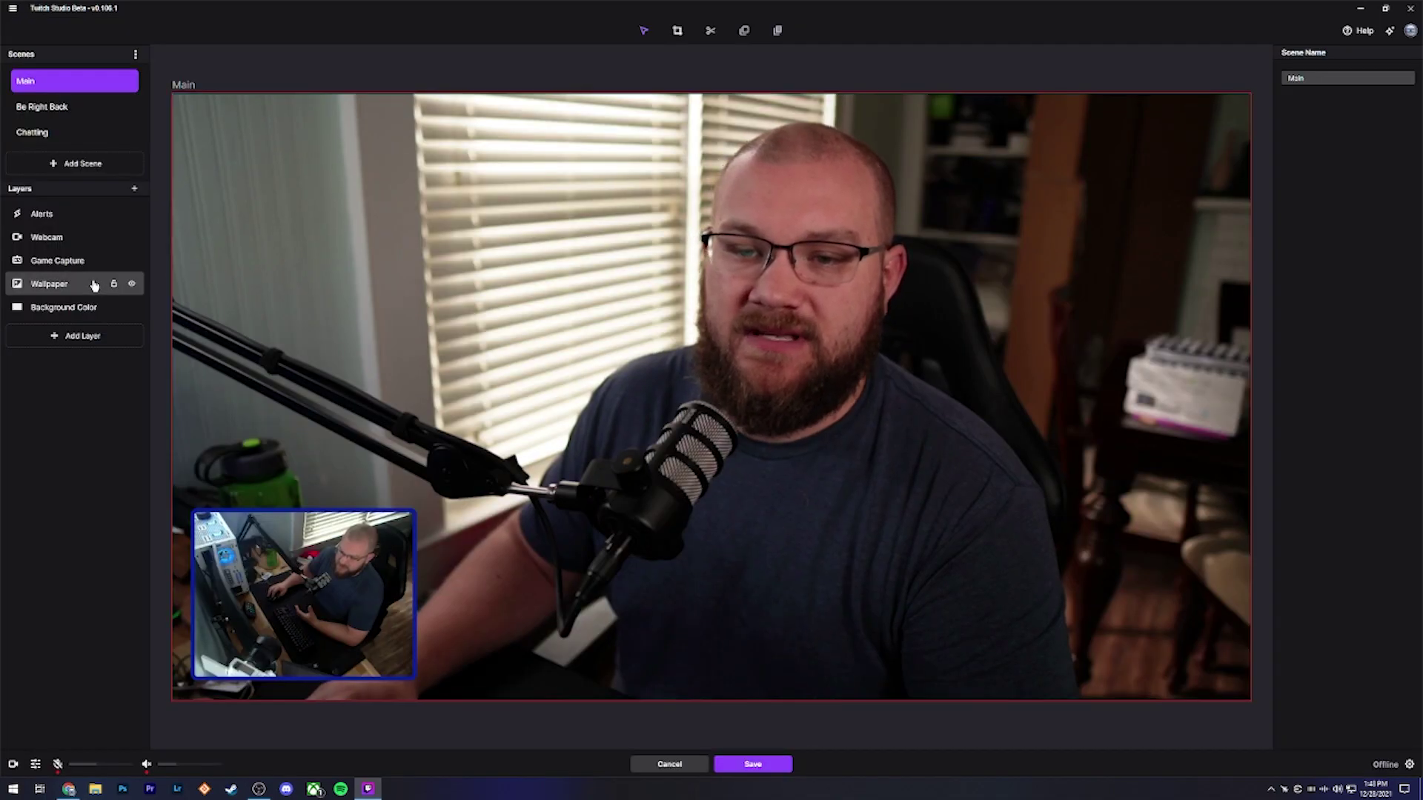
{"action": "left_click", "coordinate": [55, 263]}
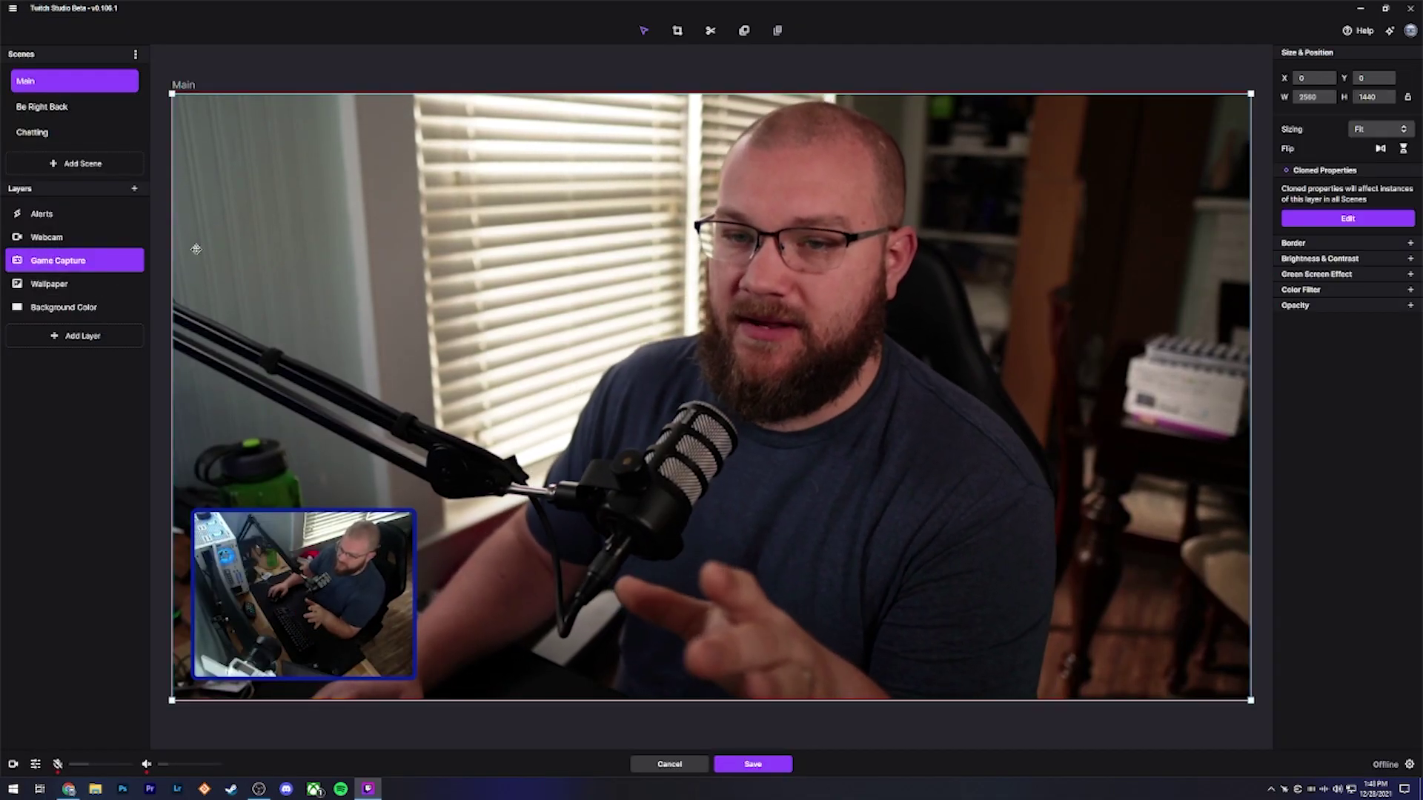
Open the Screen Share source picker for the Game Capture layer, currently set to HD60 Pro.
{"action": "left_click", "coordinate": [1347, 218]}
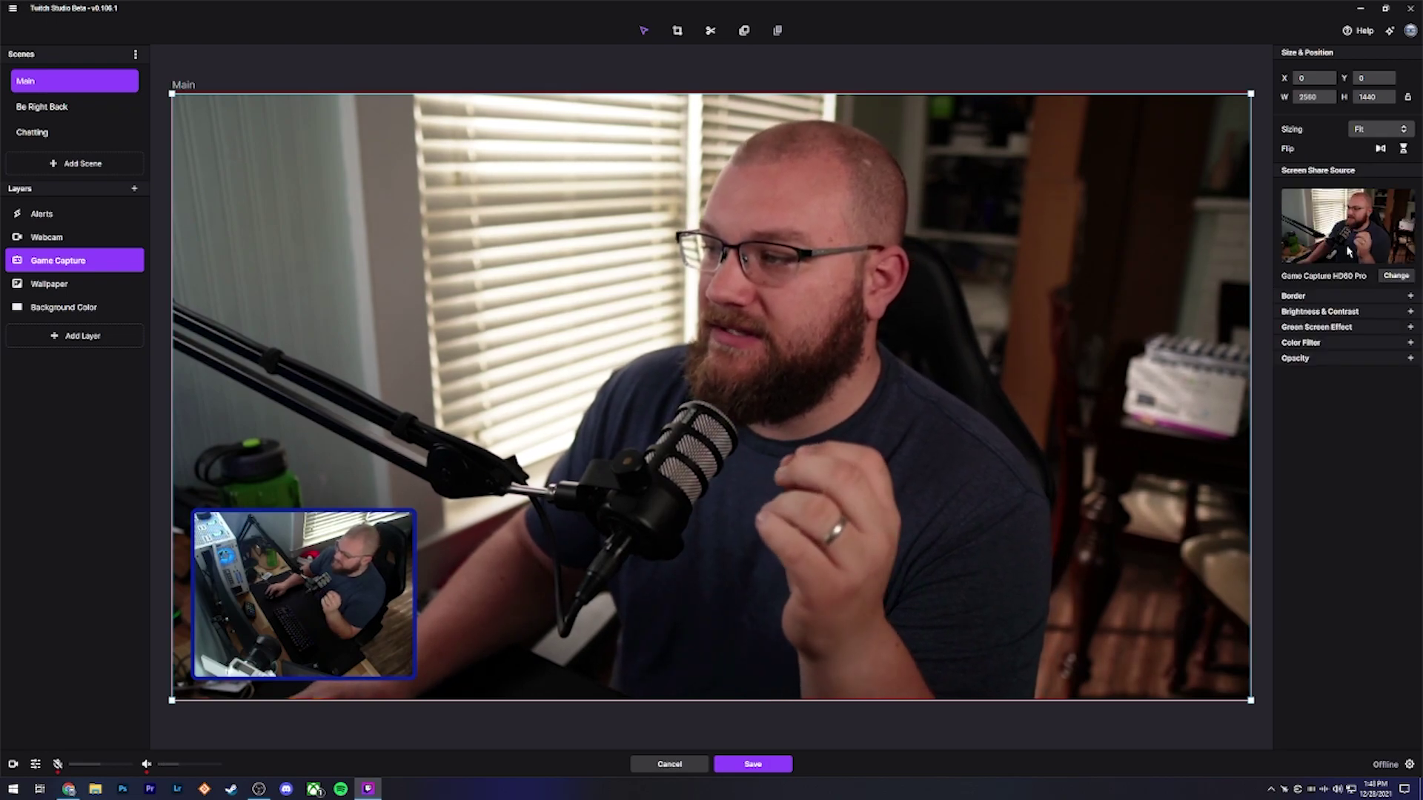
{"action": "left_click", "coordinate": [1397, 276]}
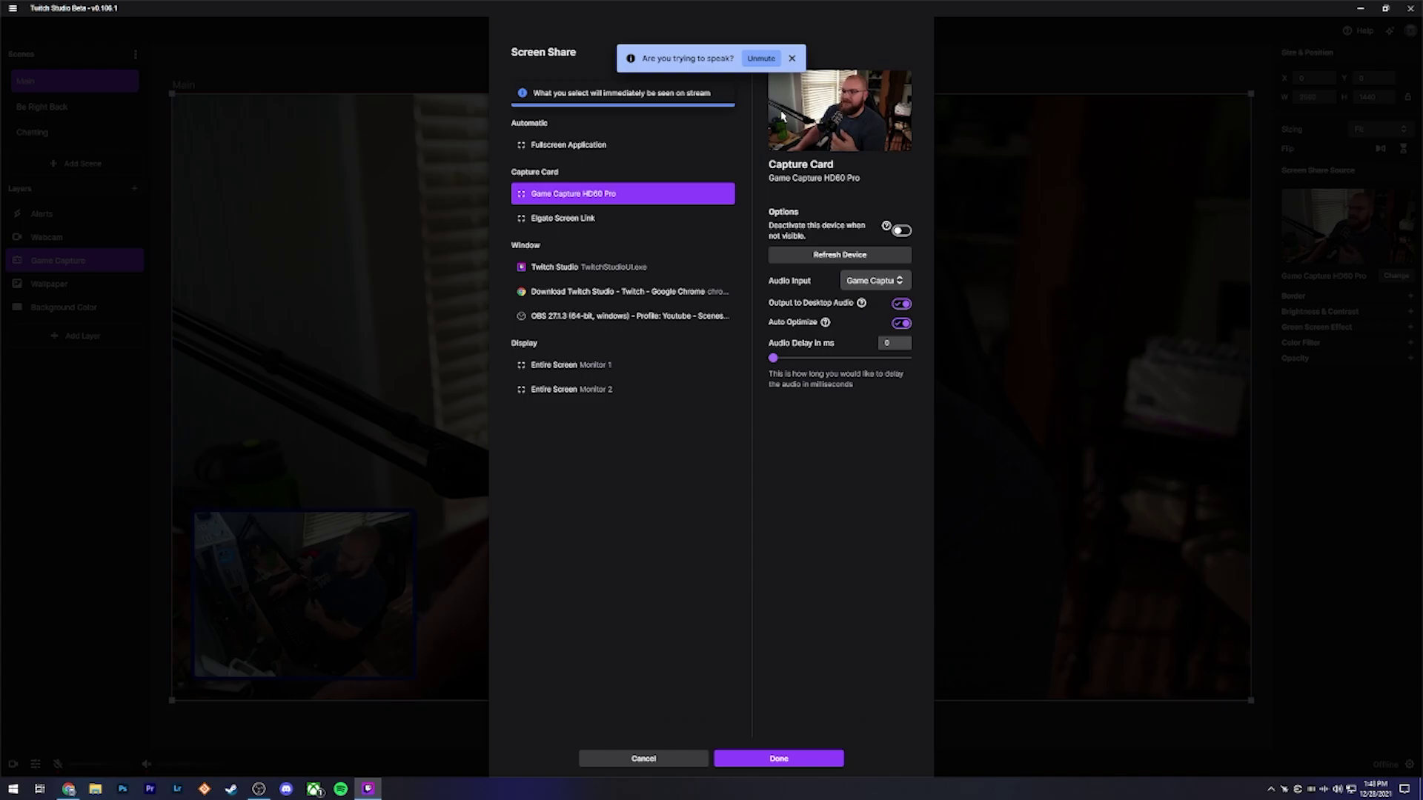
Set the Game Capture source to Entire Screen Monitor 2, after trying Monitor 1, Chrome and OBS.
{"action": "left_click", "coordinate": [586, 371]}
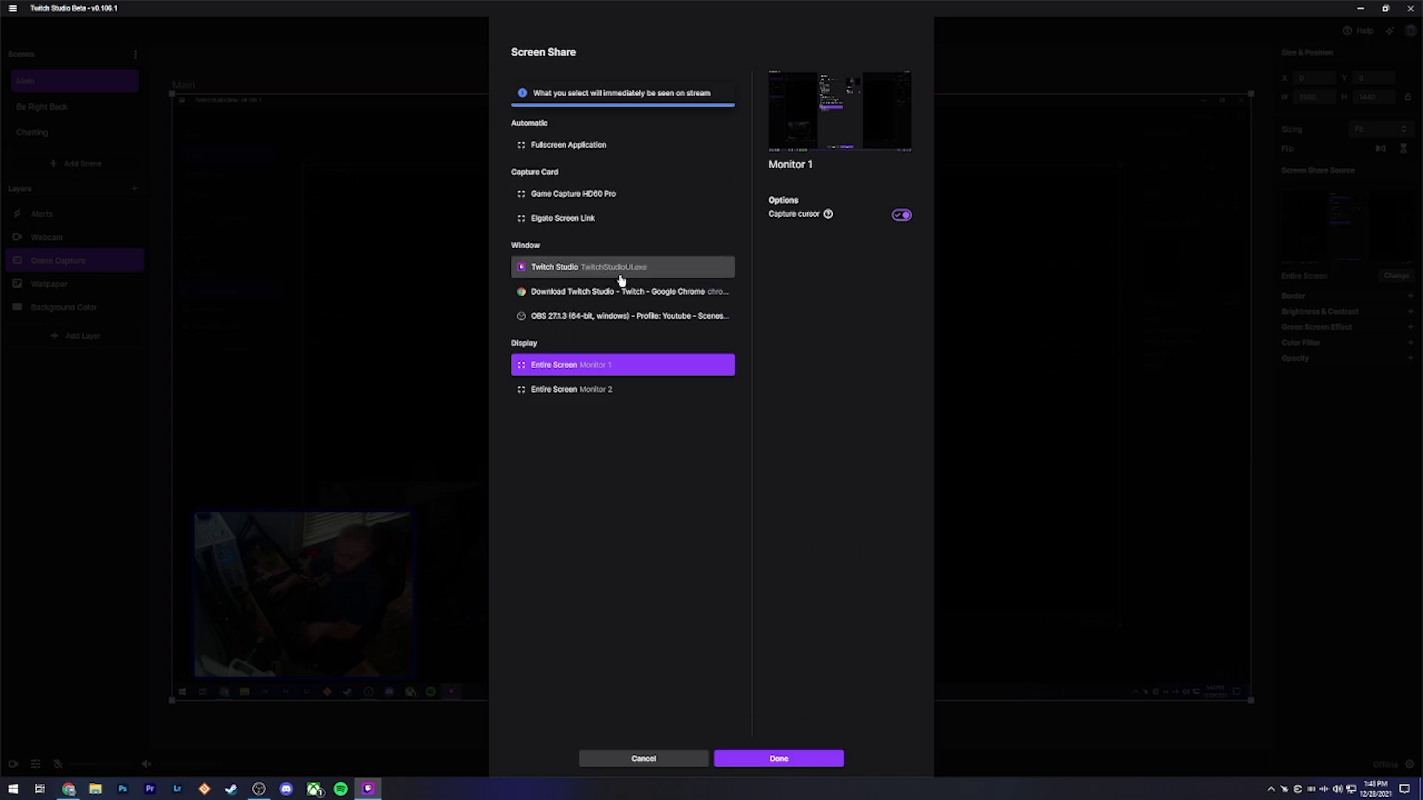
{"action": "left_click", "coordinate": [589, 292]}
{"action": "left_click", "coordinate": [779, 760]}
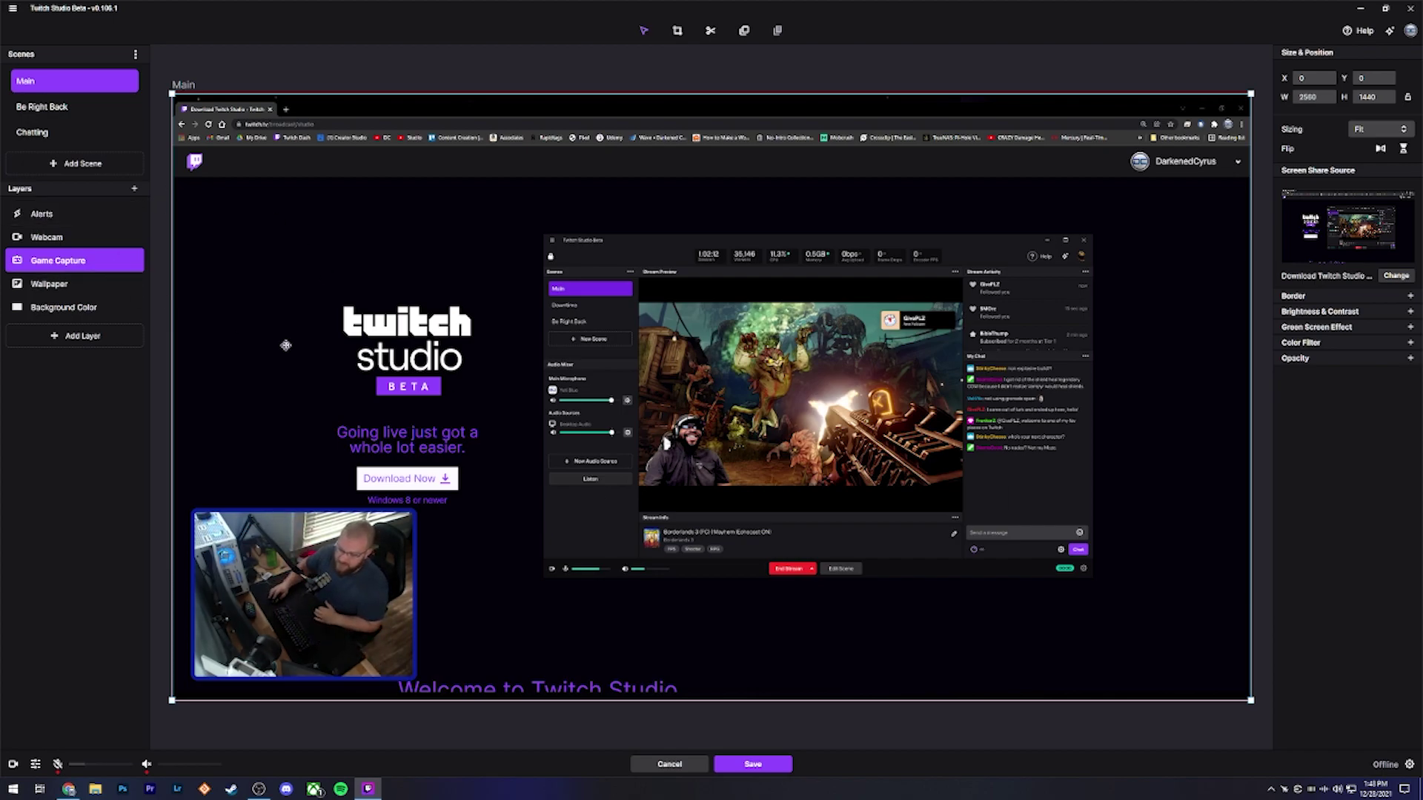
{"action": "left_click", "coordinate": [1396, 276]}
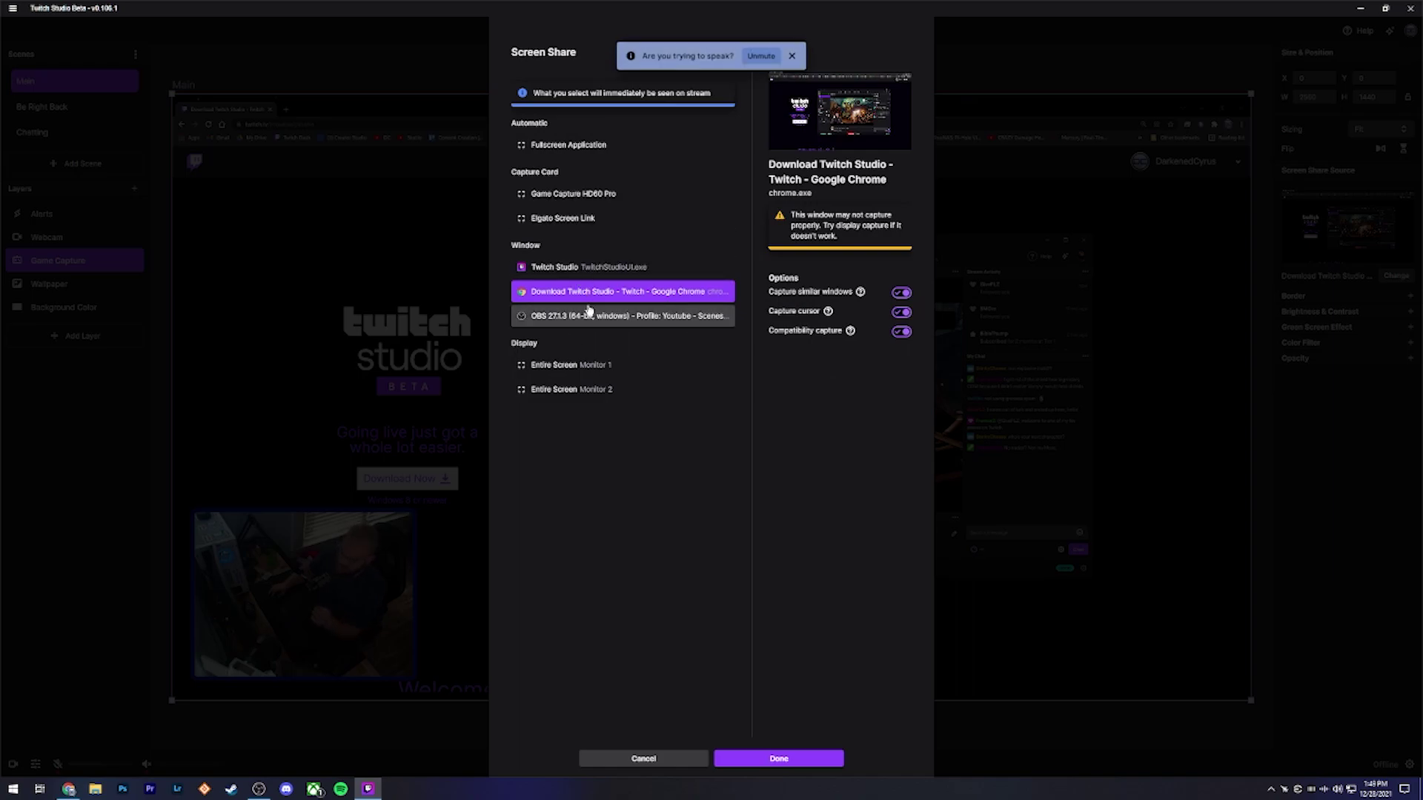
{"action": "left_click", "coordinate": [588, 316]}
{"action": "left_click", "coordinate": [589, 364]}
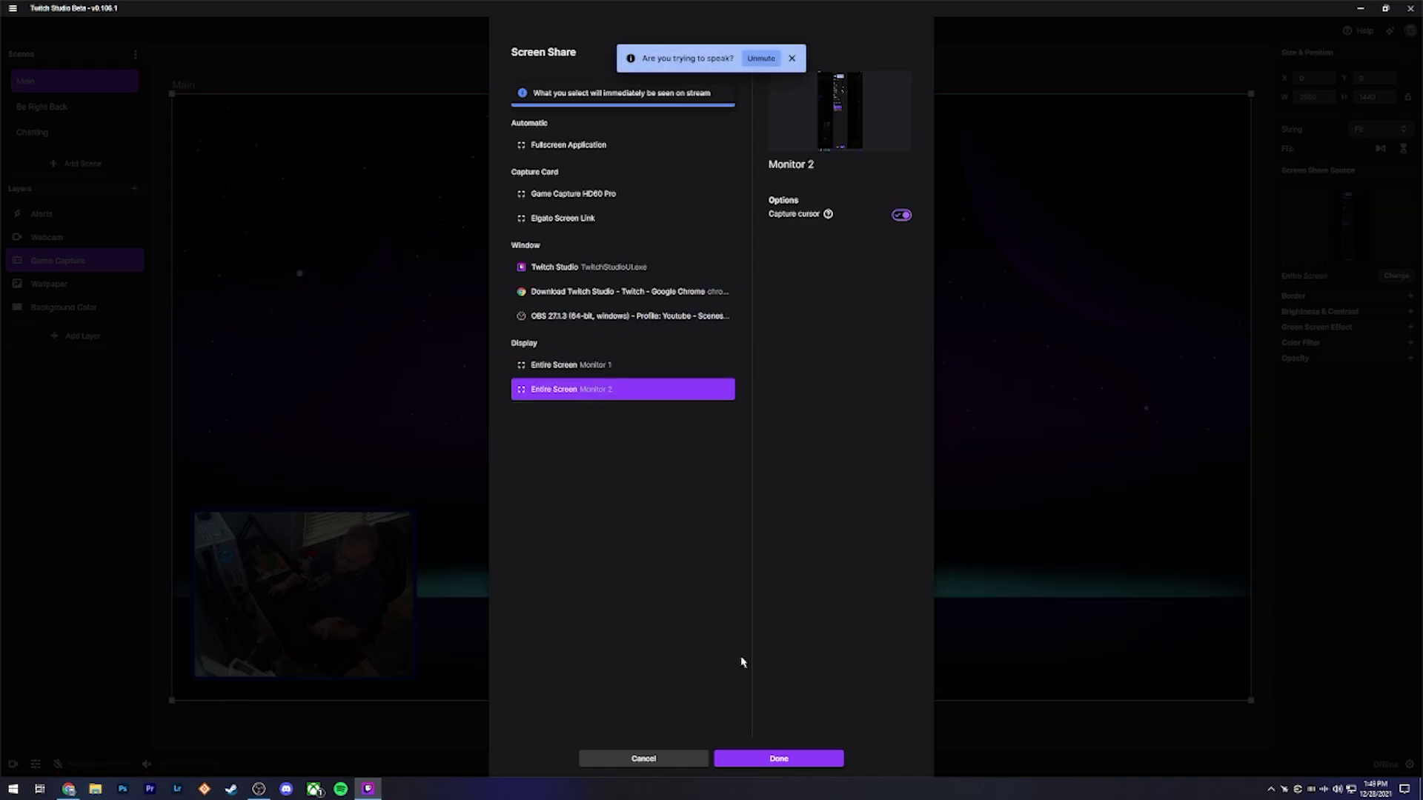
{"action": "left_click", "coordinate": [787, 760]}
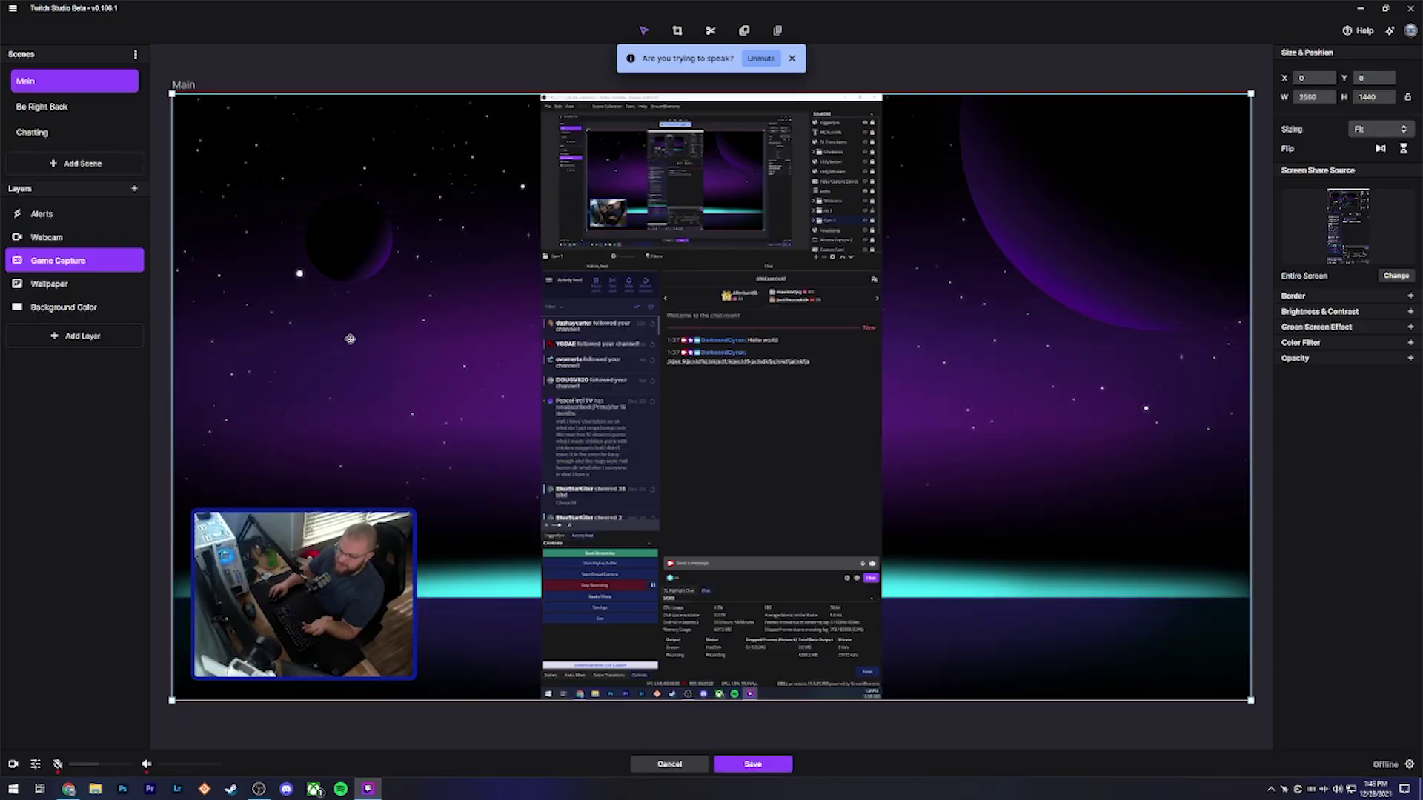
Hide the Background Color layer with its eye icon.
{"action": "mouse_move", "coordinate": [78, 283]}
{"action": "left_click", "coordinate": [130, 286]}
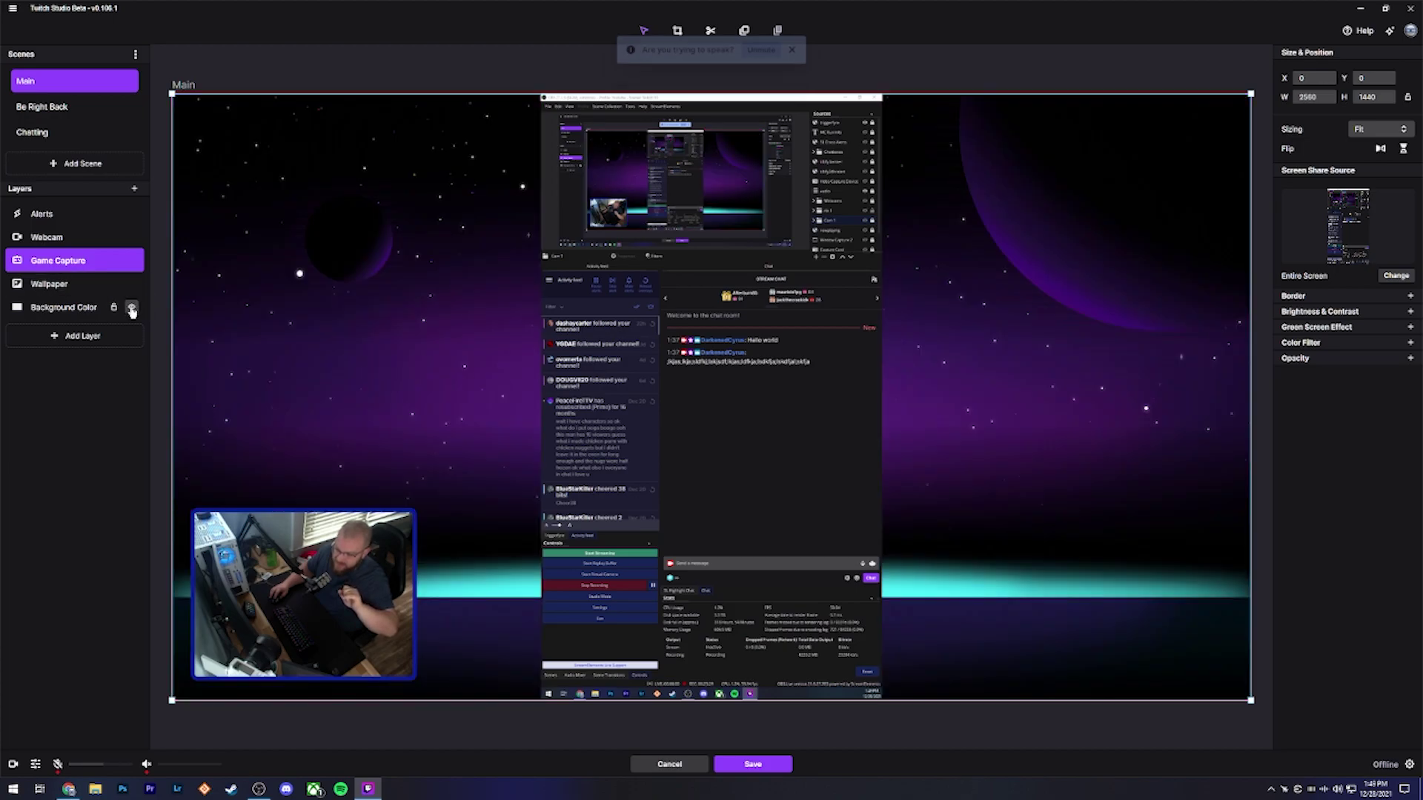
{"action": "left_click", "coordinate": [131, 285]}
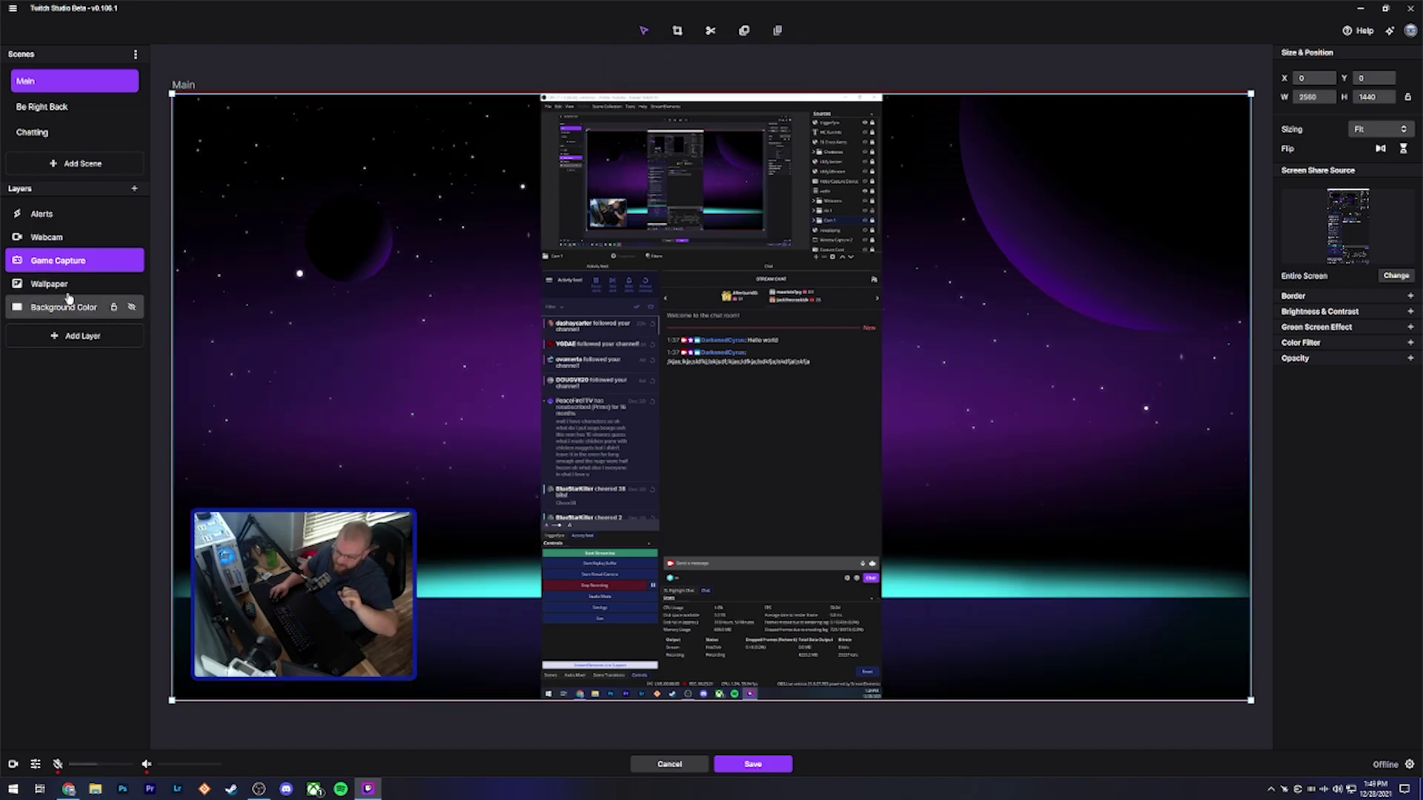
{"action": "left_click", "coordinate": [79, 283]}
Set the Wallpaper layer to the starry Wallpaper 5 image, then toggle its visibility to compare.
{"action": "left_click", "coordinate": [1399, 275]}
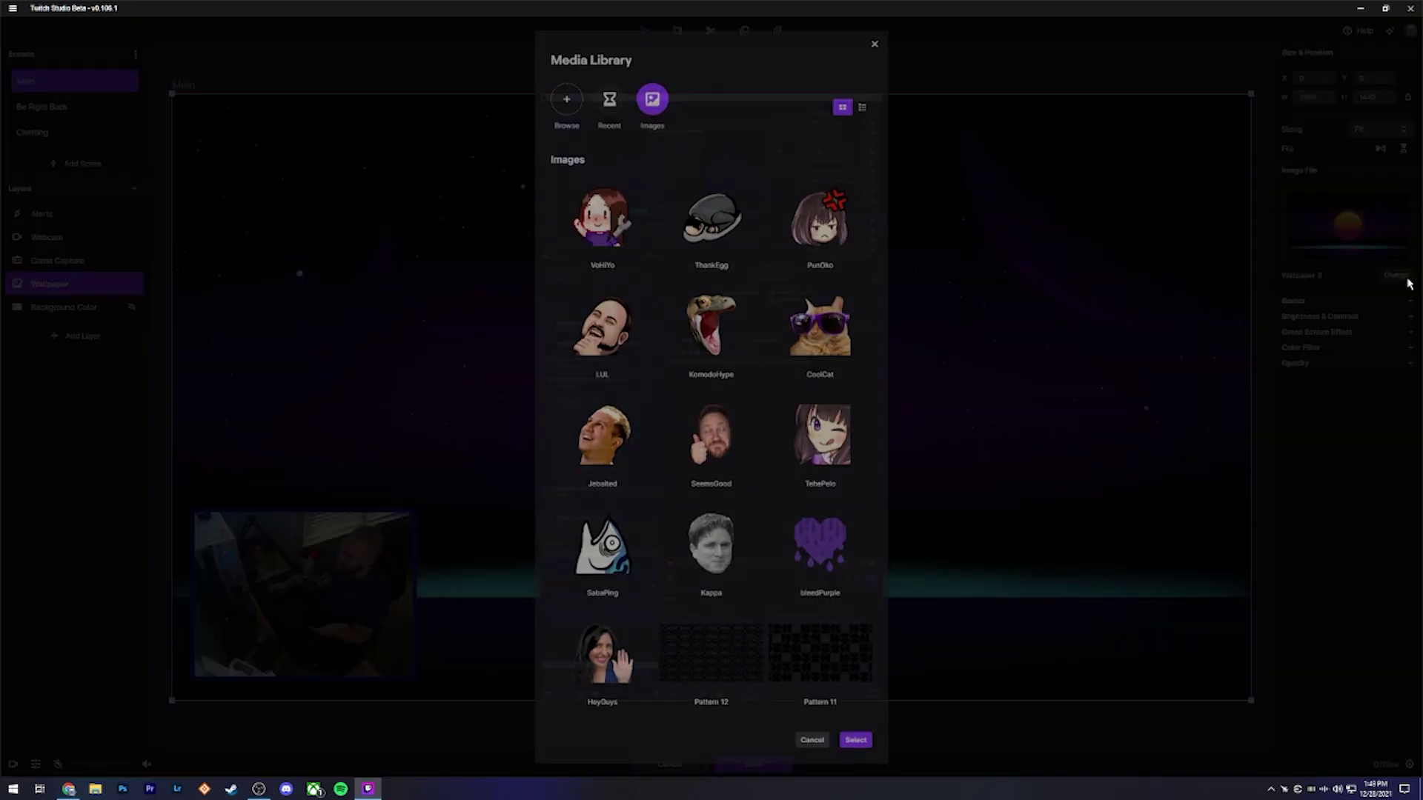
{"action": "scroll", "coordinate": [756, 407], "scroll_direction": "down", "scroll_amount": 3}
{"action": "scroll", "coordinate": [728, 530], "scroll_direction": "down", "scroll_amount": 2}
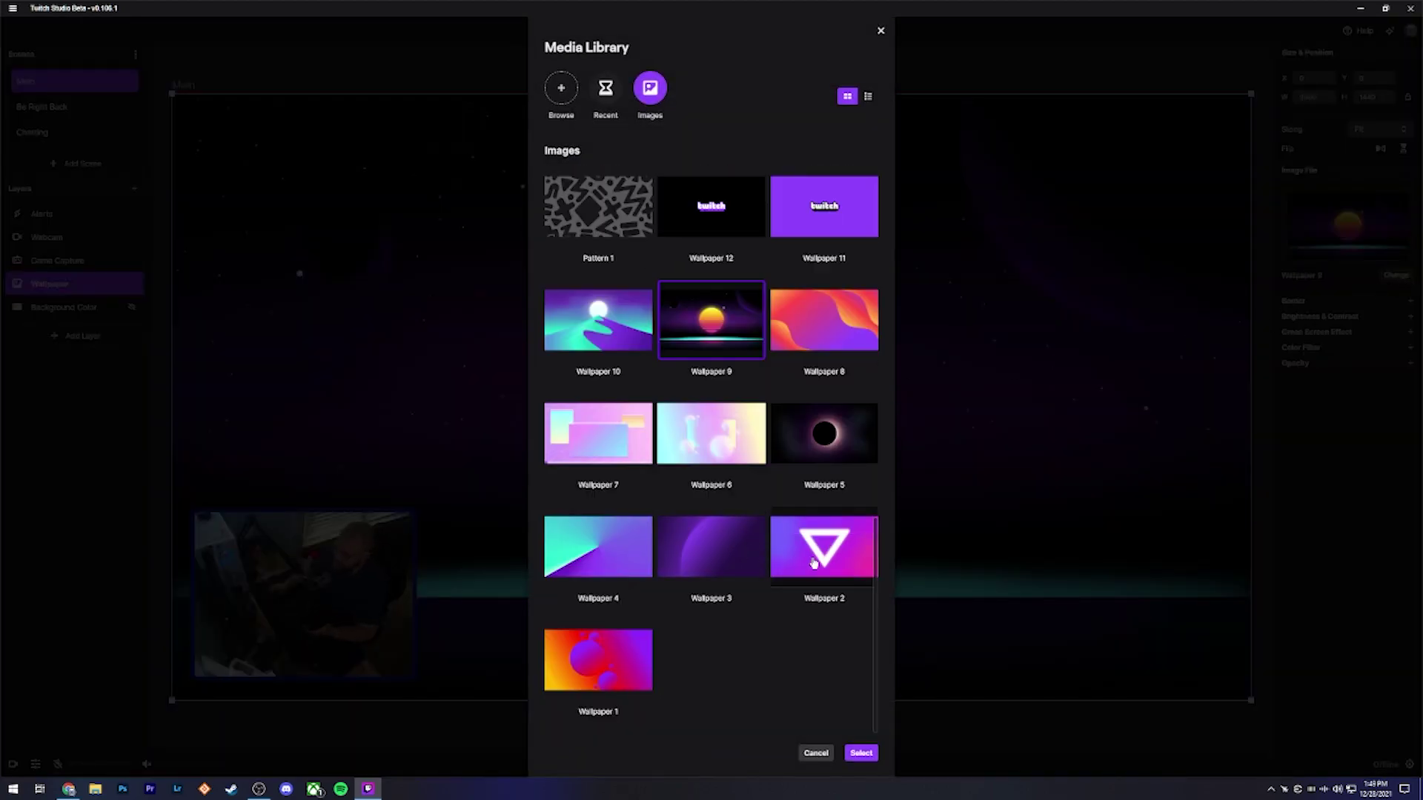
{"action": "left_click", "coordinate": [824, 434]}
{"action": "left_click", "coordinate": [863, 755]}
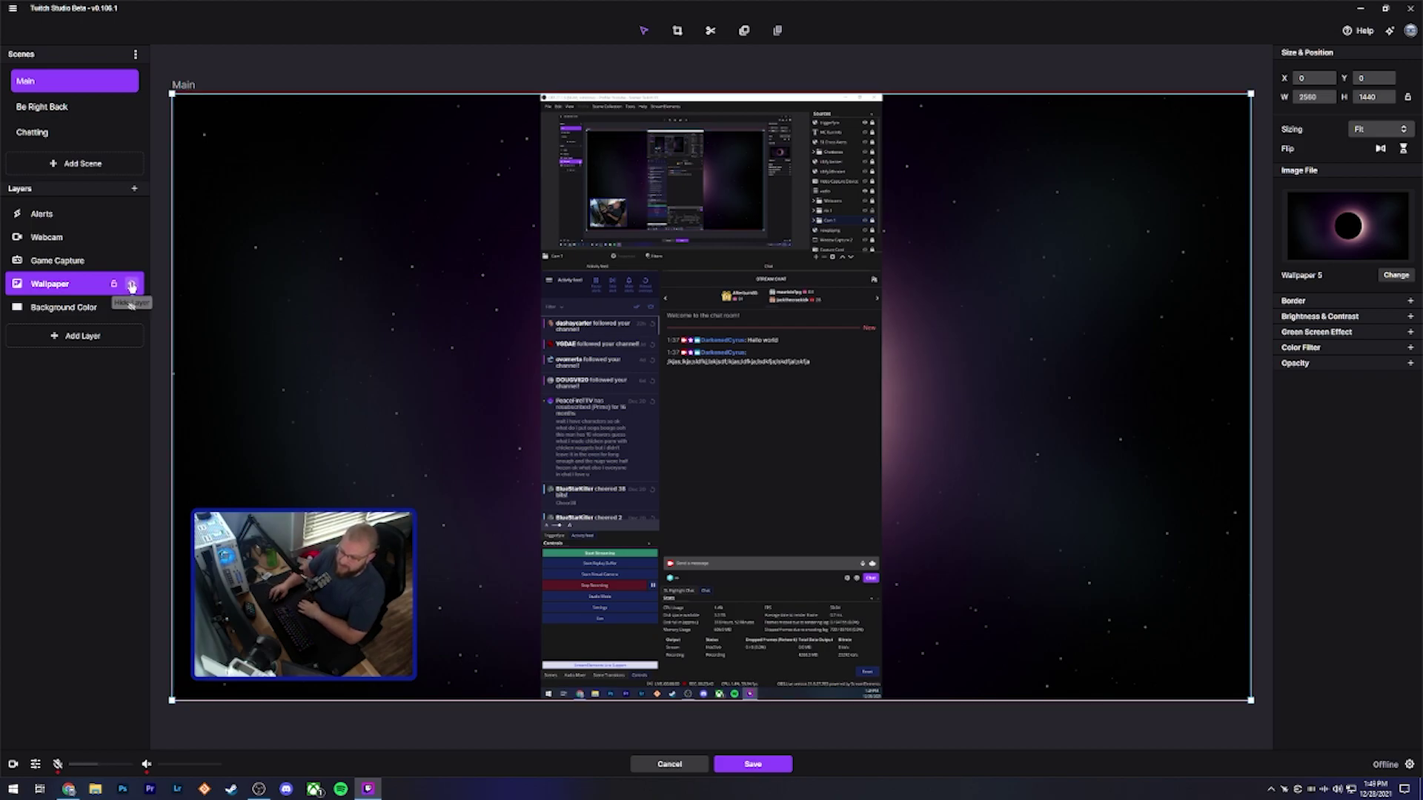
{"action": "left_click", "coordinate": [130, 284]}
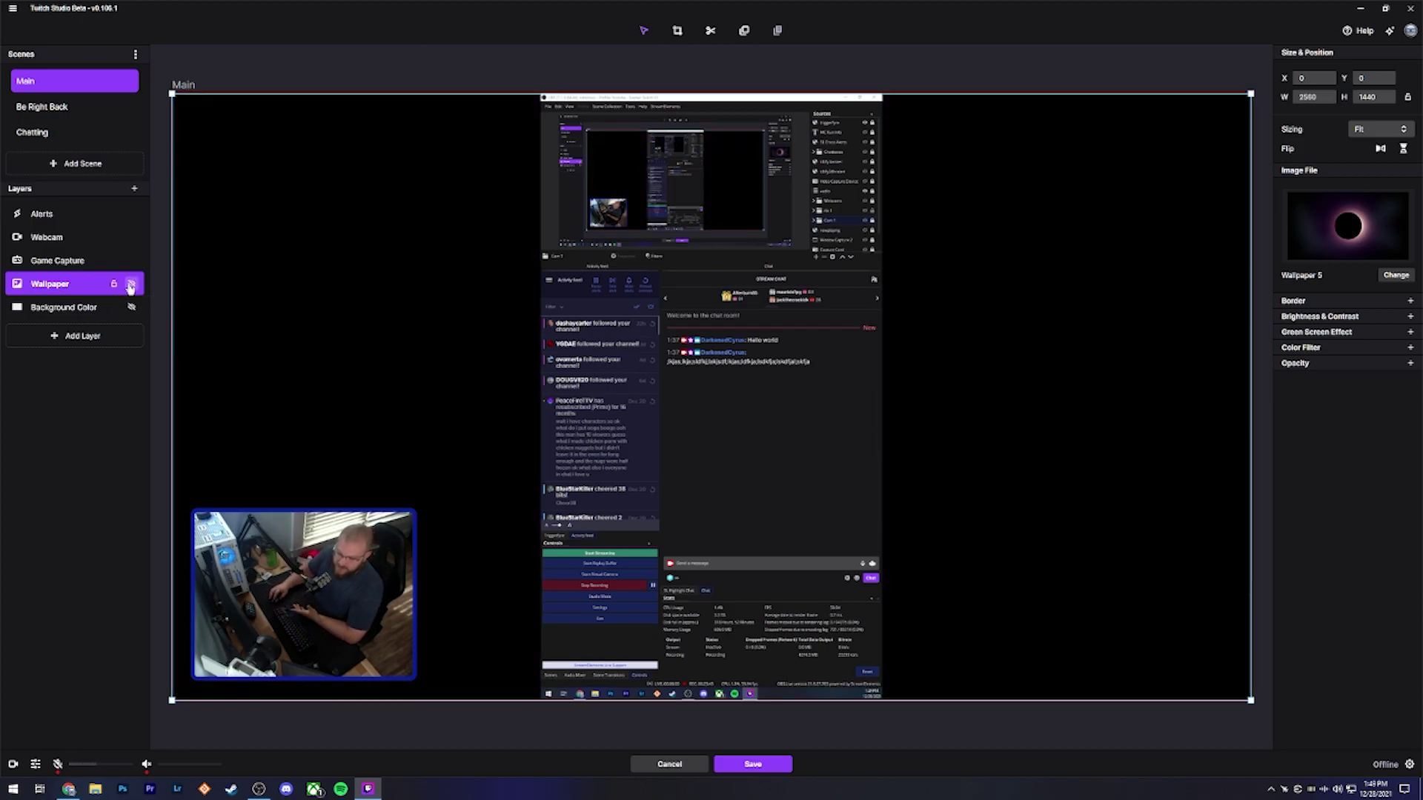
{"action": "left_click", "coordinate": [130, 284]}
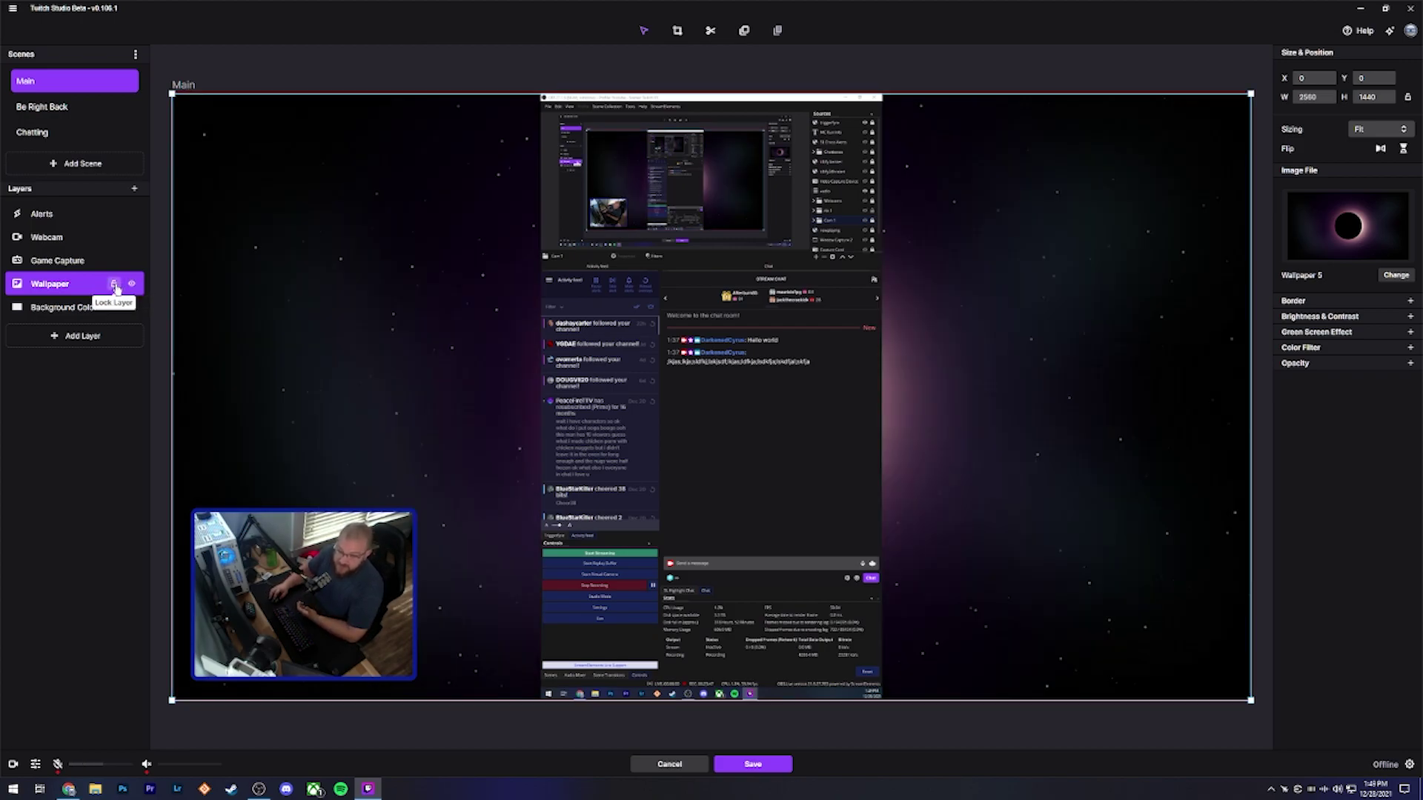
{"action": "left_click", "coordinate": [59, 263]}
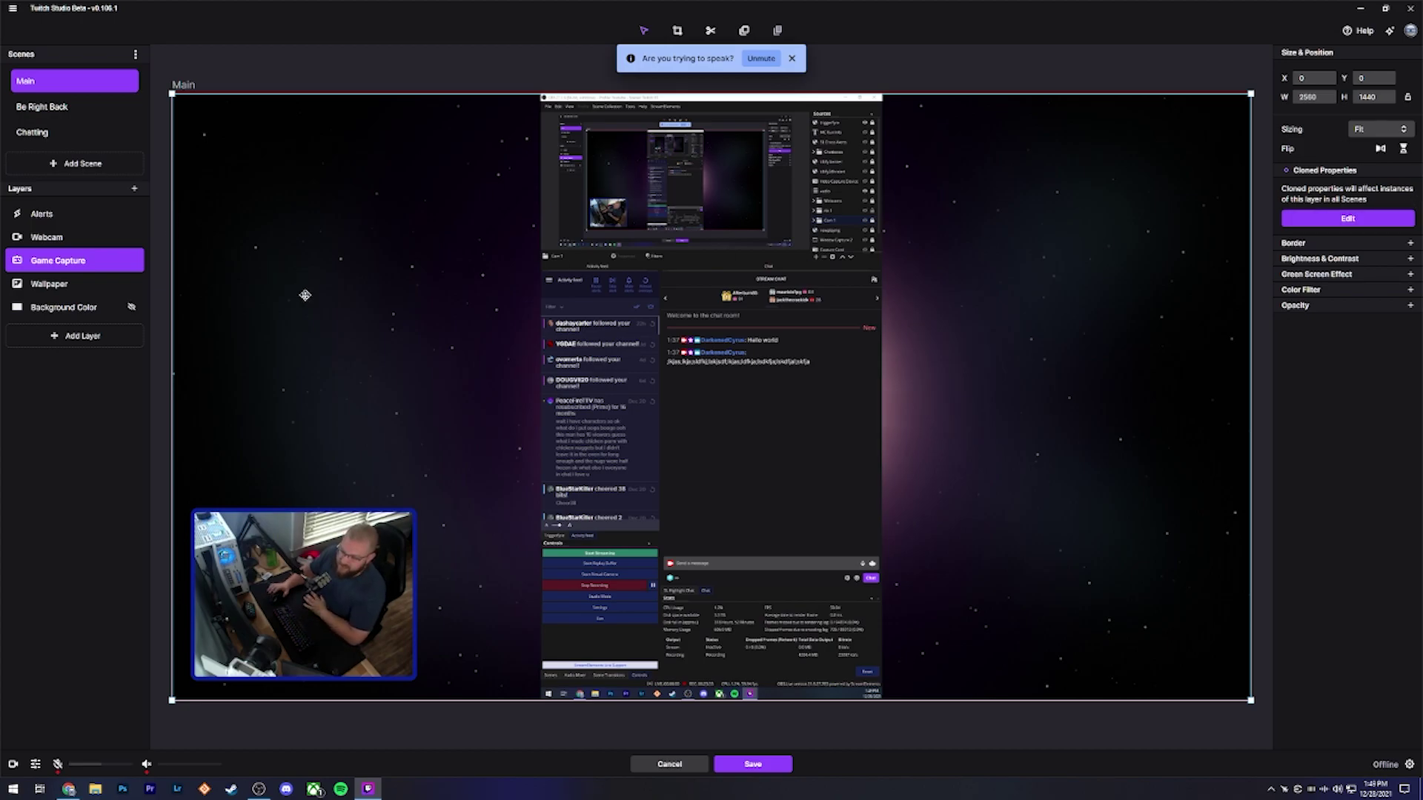
Save the Main scene and switch the primary capture source to Game Capture HD60 Pro.
{"action": "left_click", "coordinate": [753, 763]}
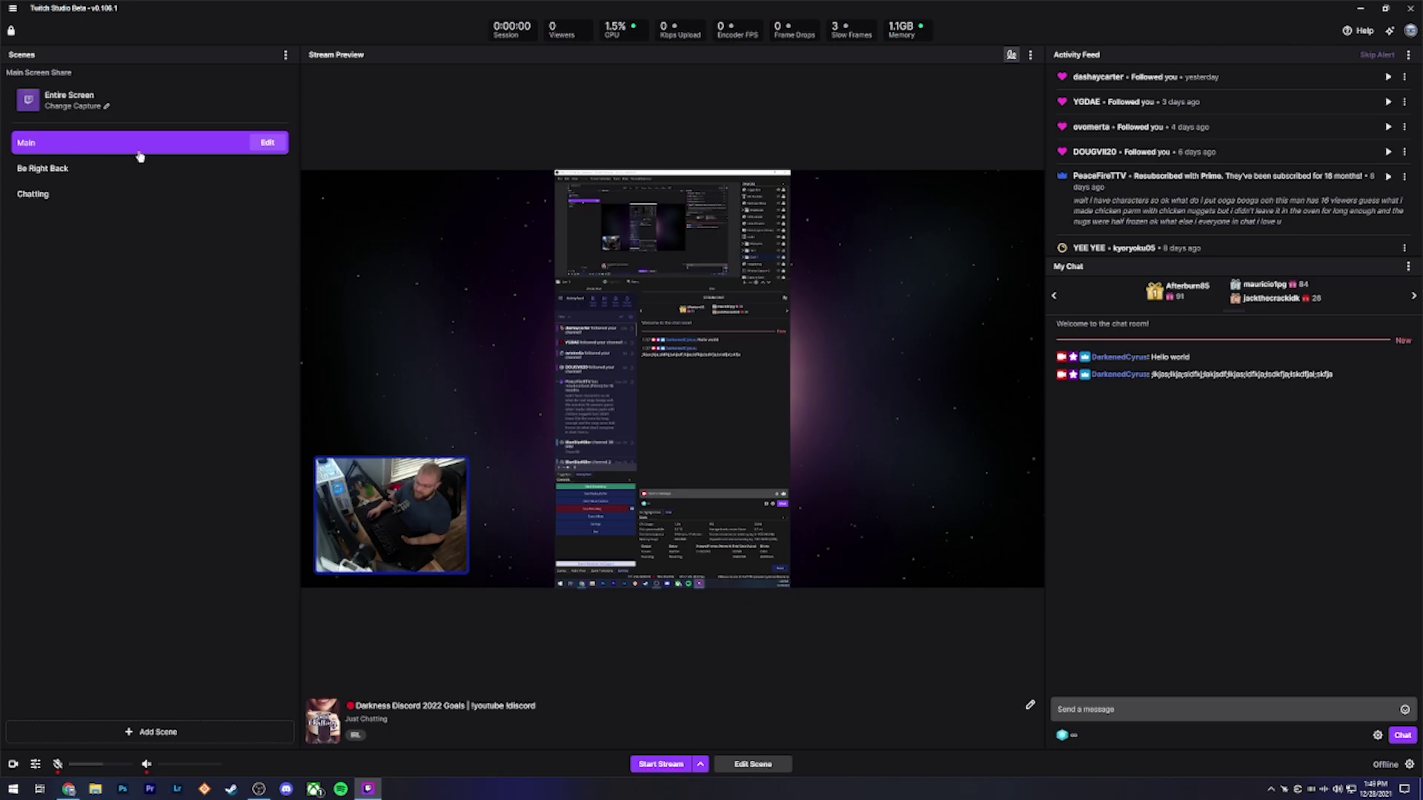
{"action": "left_click", "coordinate": [82, 103]}
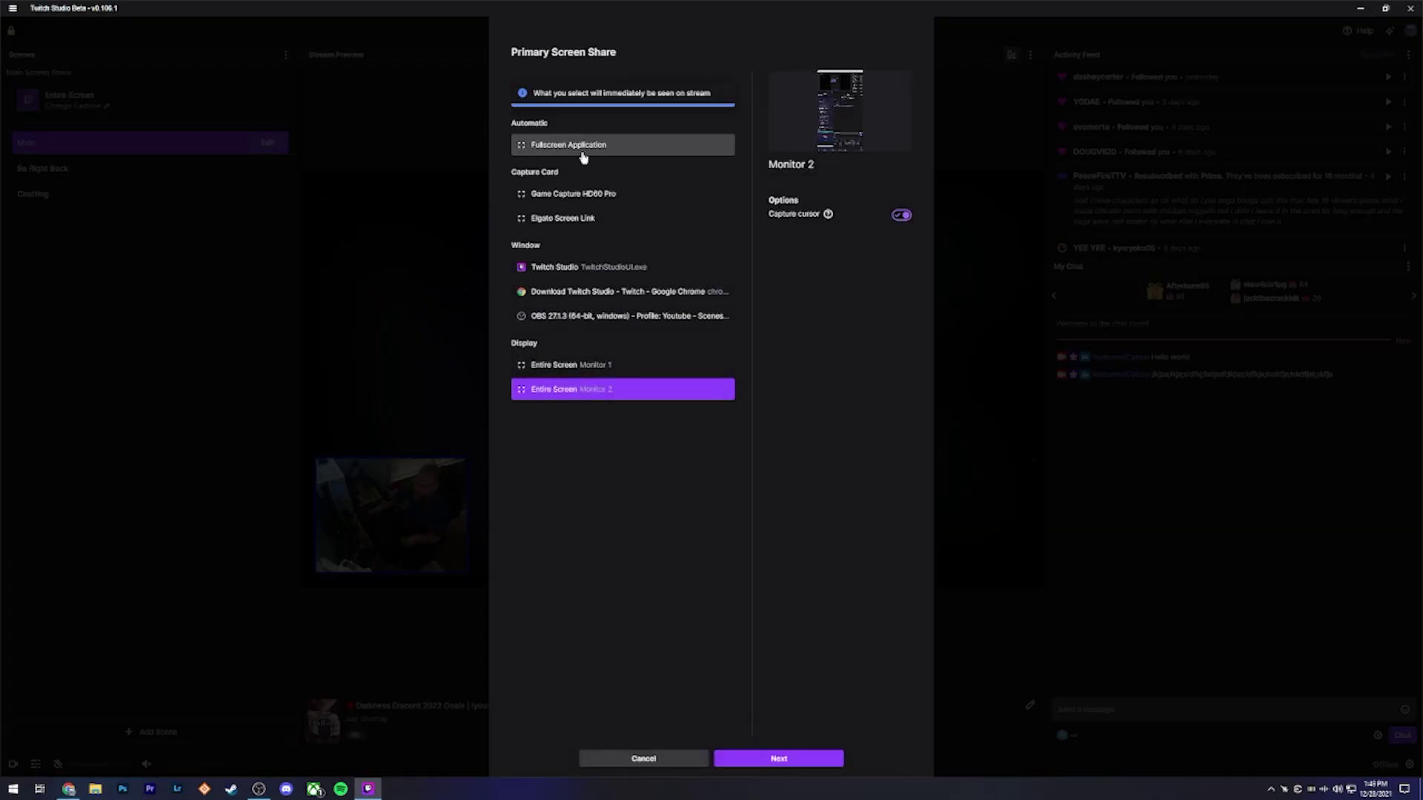
{"action": "left_click", "coordinate": [572, 194]}
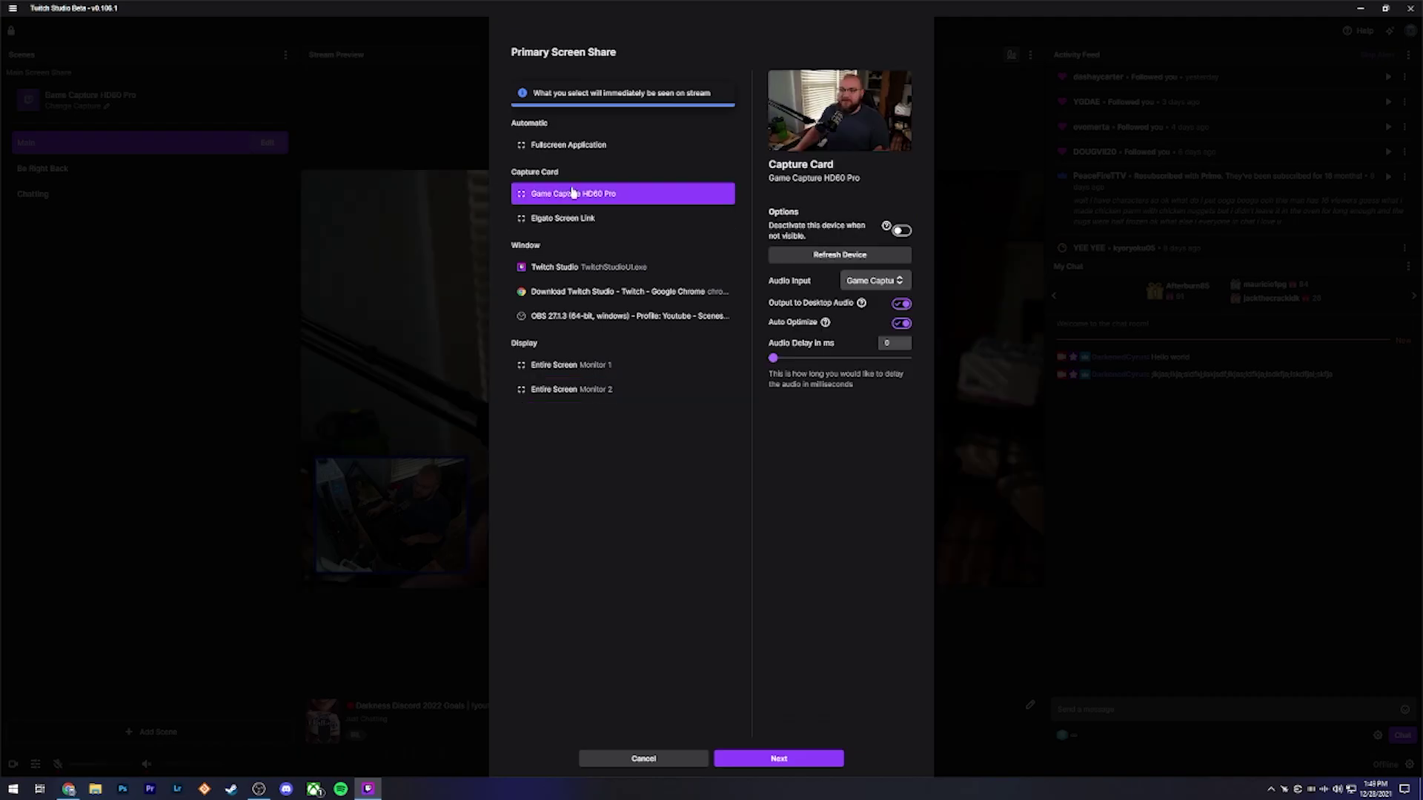
{"action": "left_click", "coordinate": [781, 761]}
{"action": "left_click", "coordinate": [768, 734]}
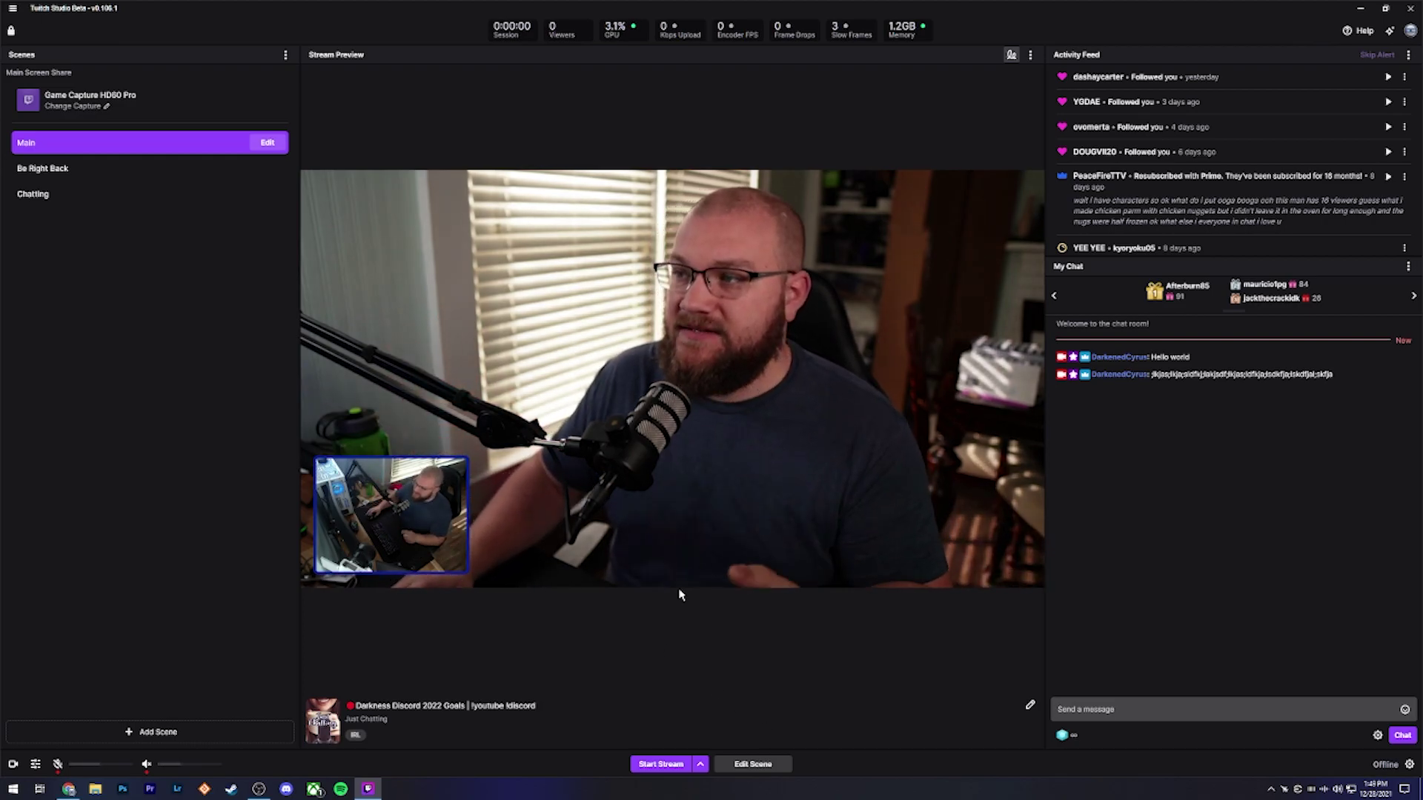
{"action": "left_click", "coordinate": [37, 764]}
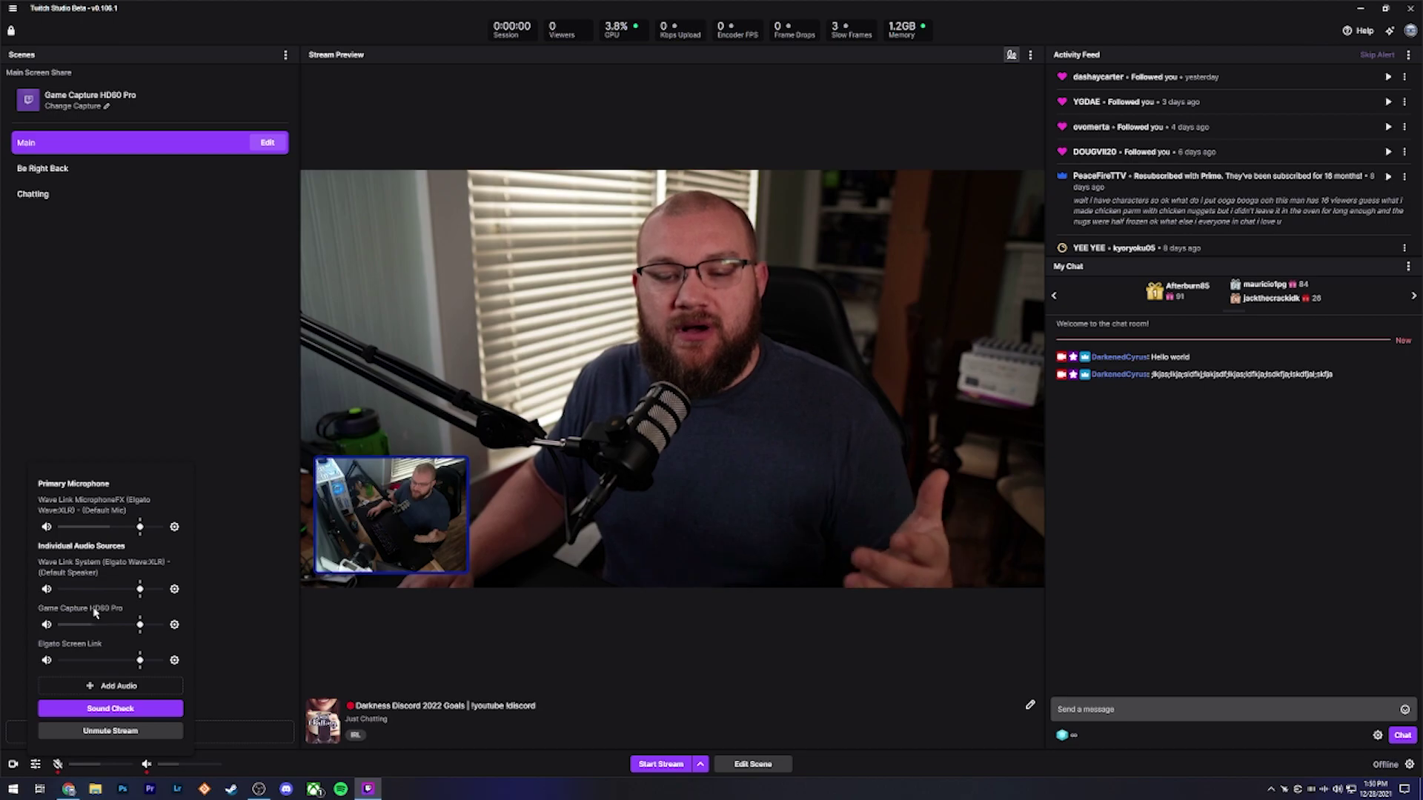
{"action": "left_click", "coordinate": [174, 528]}
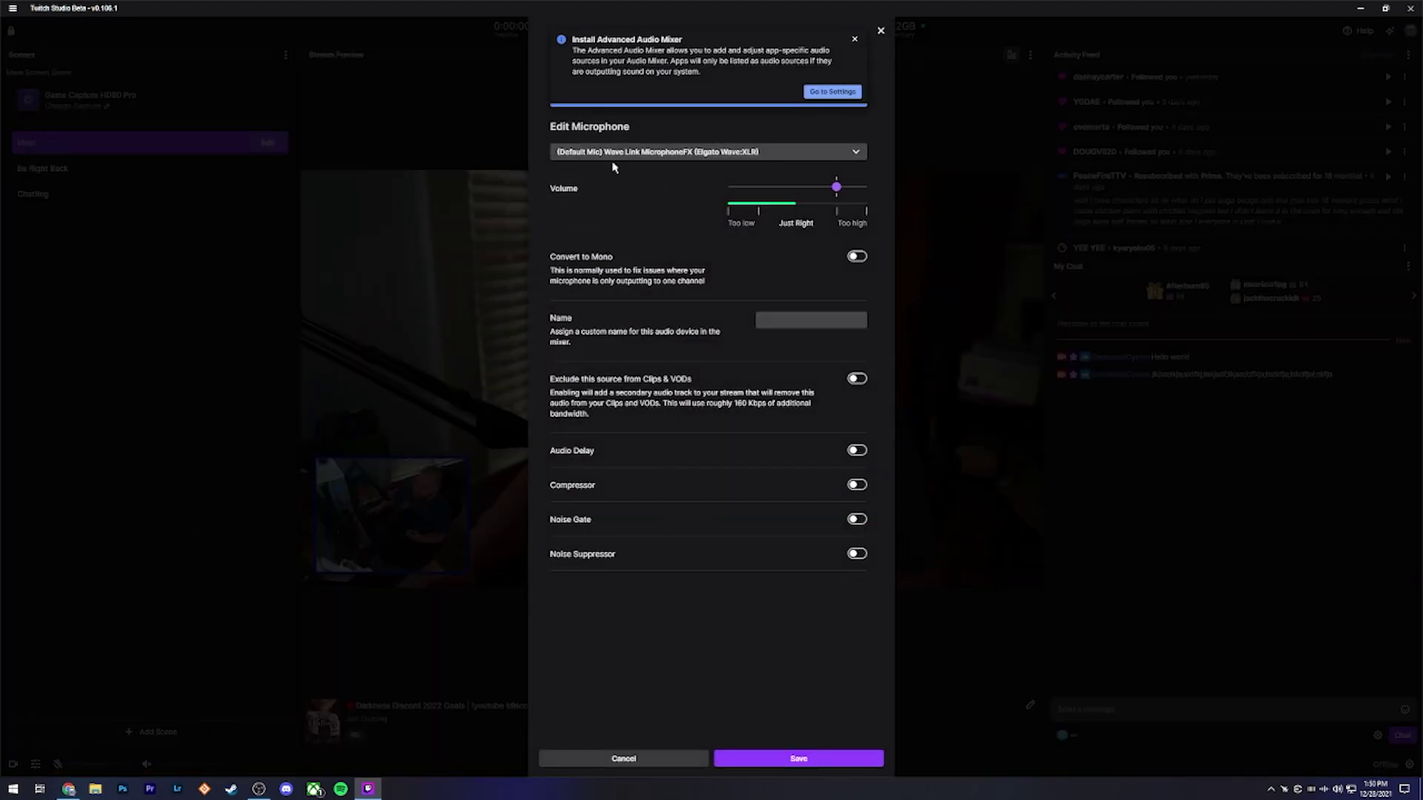
{"action": "left_click", "coordinate": [661, 156]}
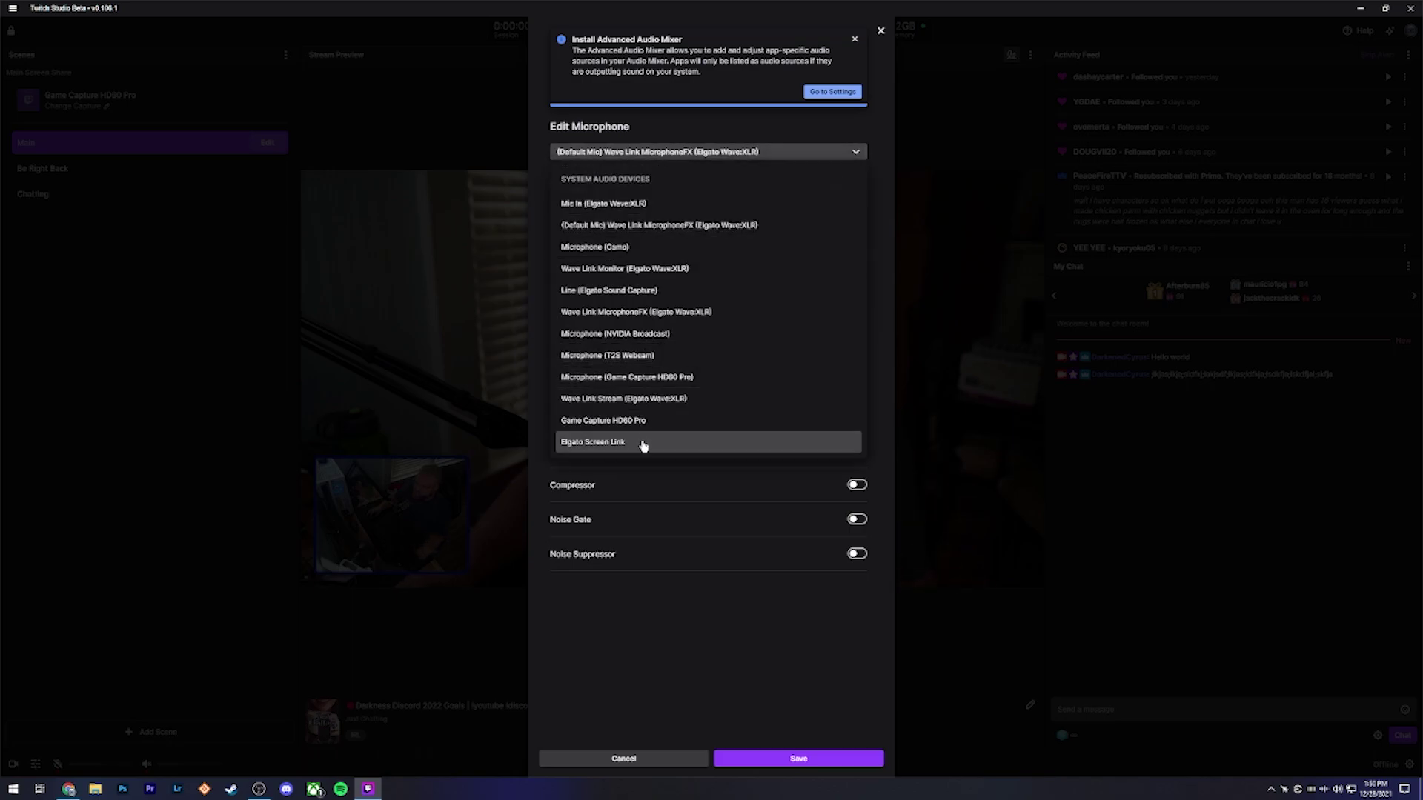
{"action": "left_click", "coordinate": [641, 565]}
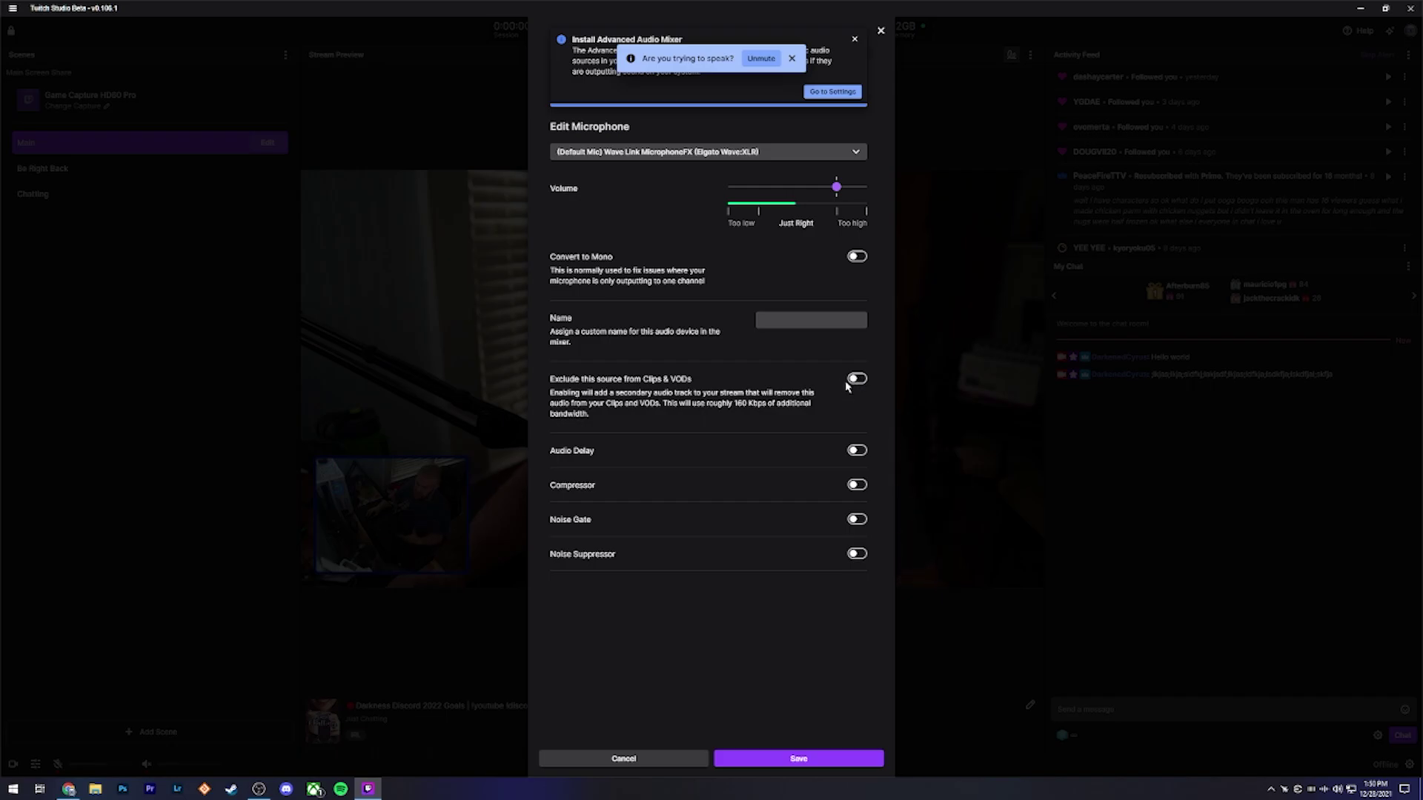
{"action": "left_click", "coordinate": [648, 756]}
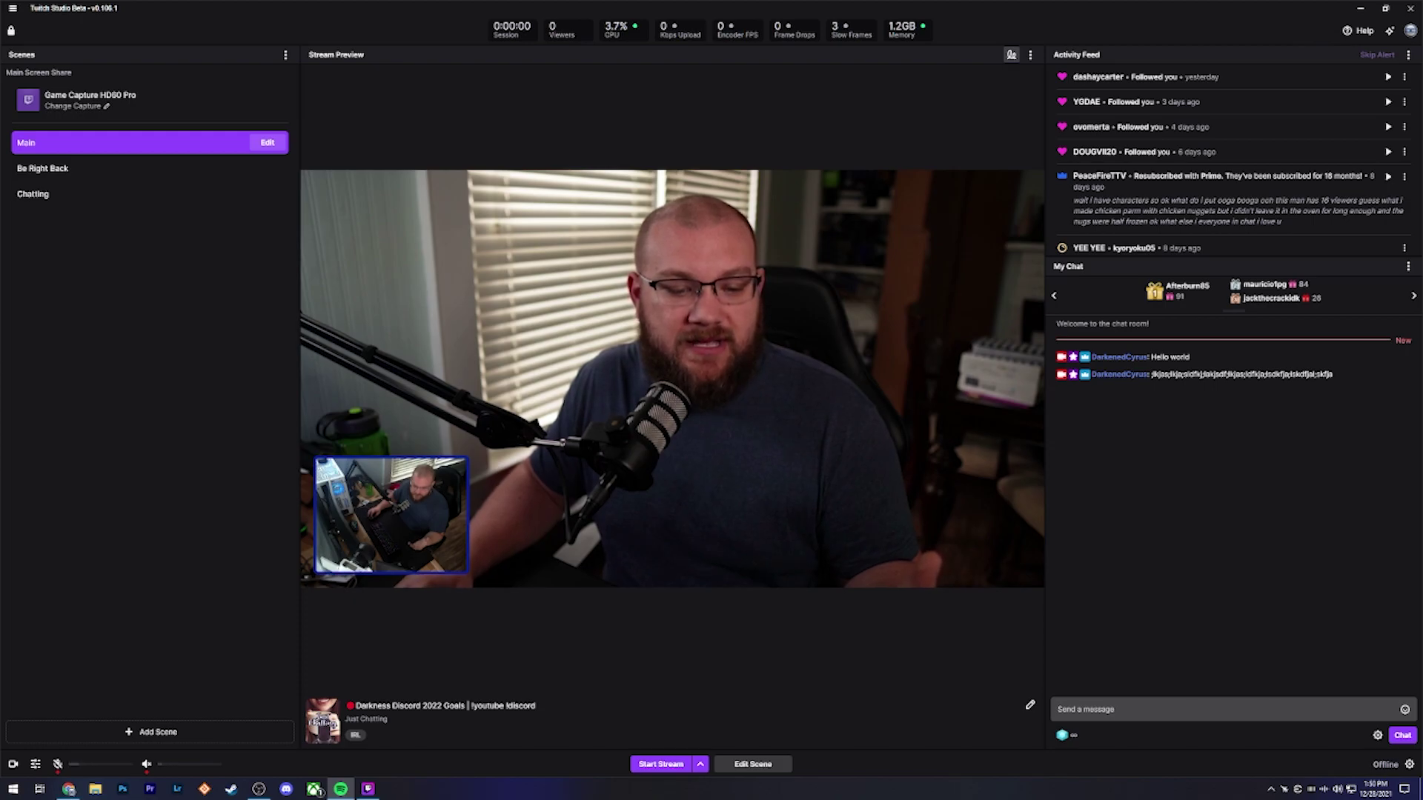
Add Wave Link Music as a new audio source in the audio mixer.
{"action": "left_click", "coordinate": [36, 764]}
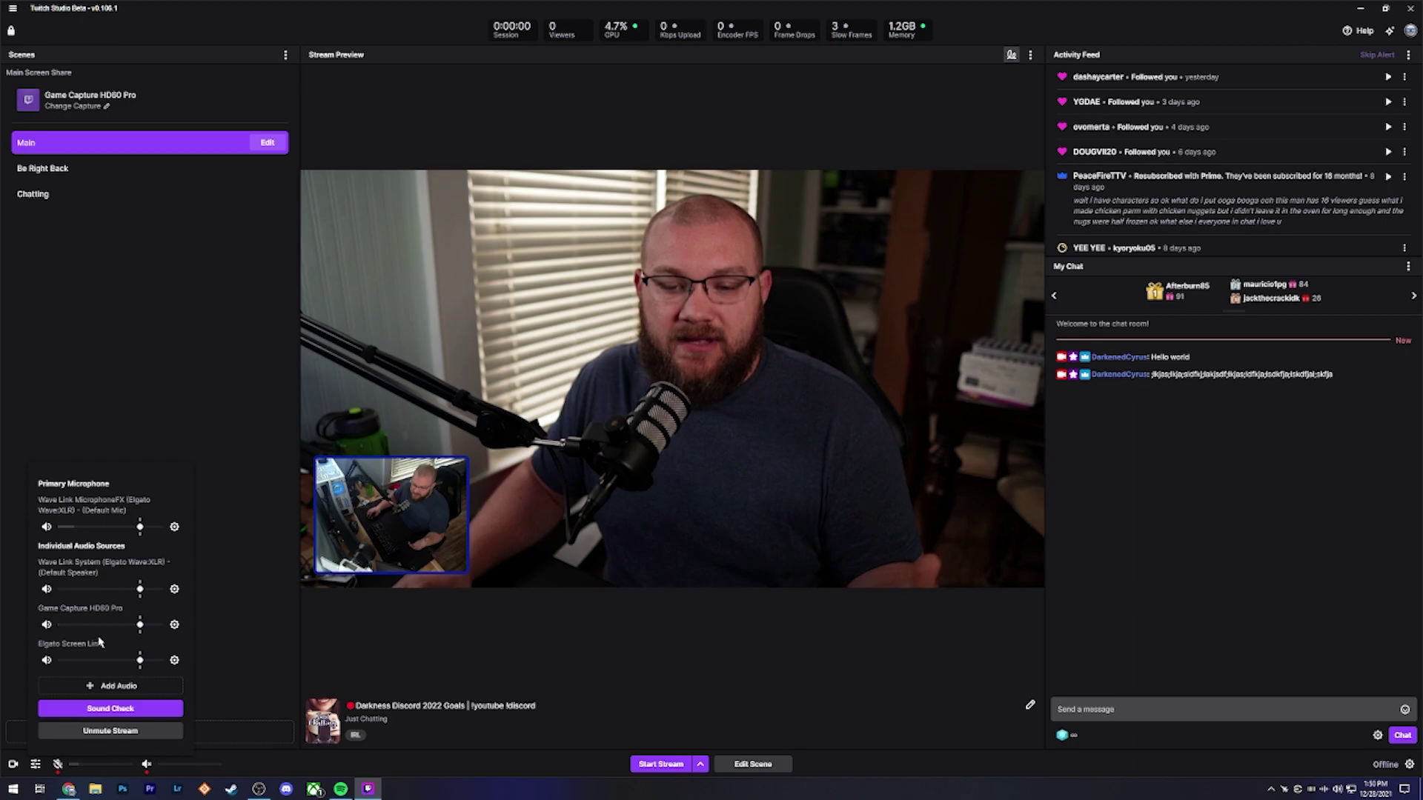
{"action": "left_click", "coordinate": [105, 685]}
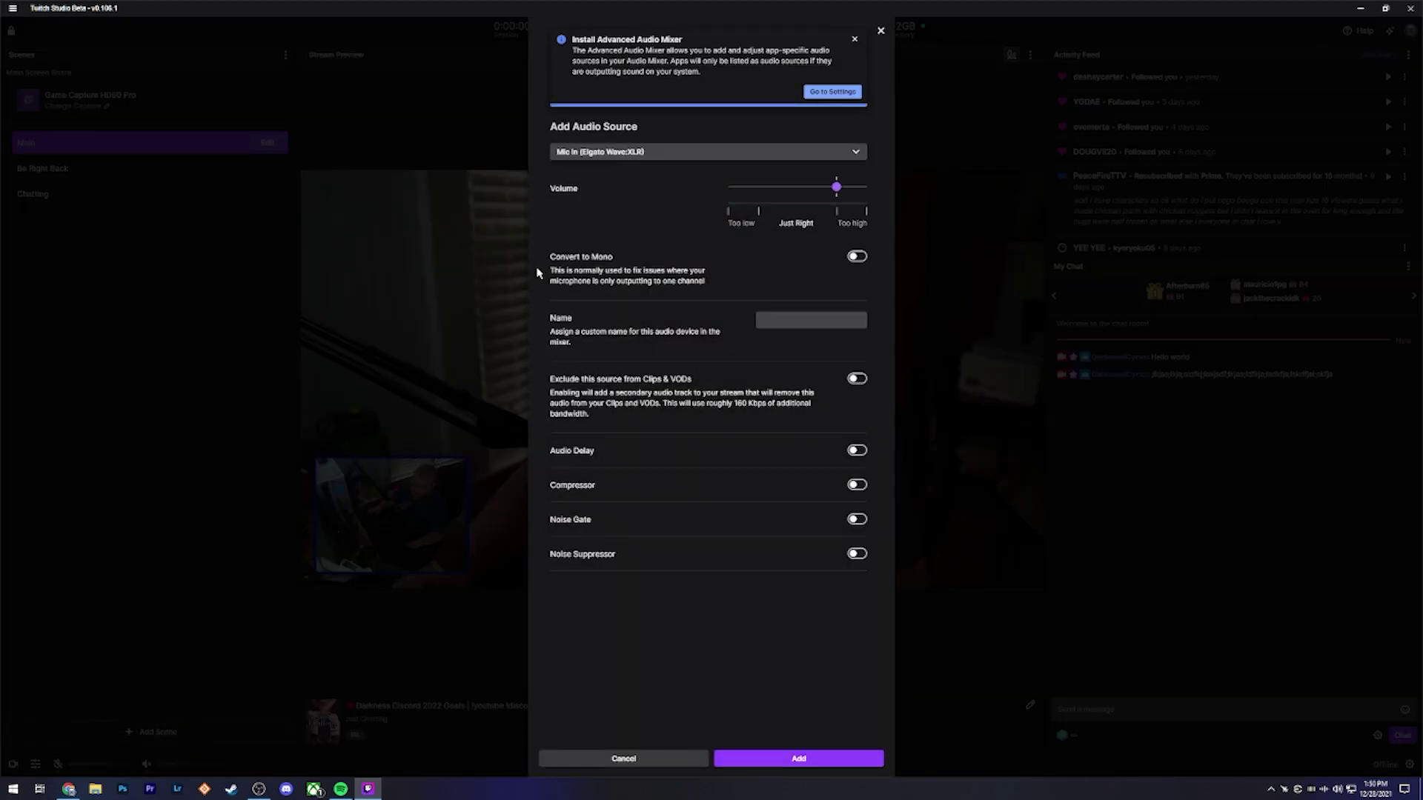
{"action": "left_click", "coordinate": [662, 152]}
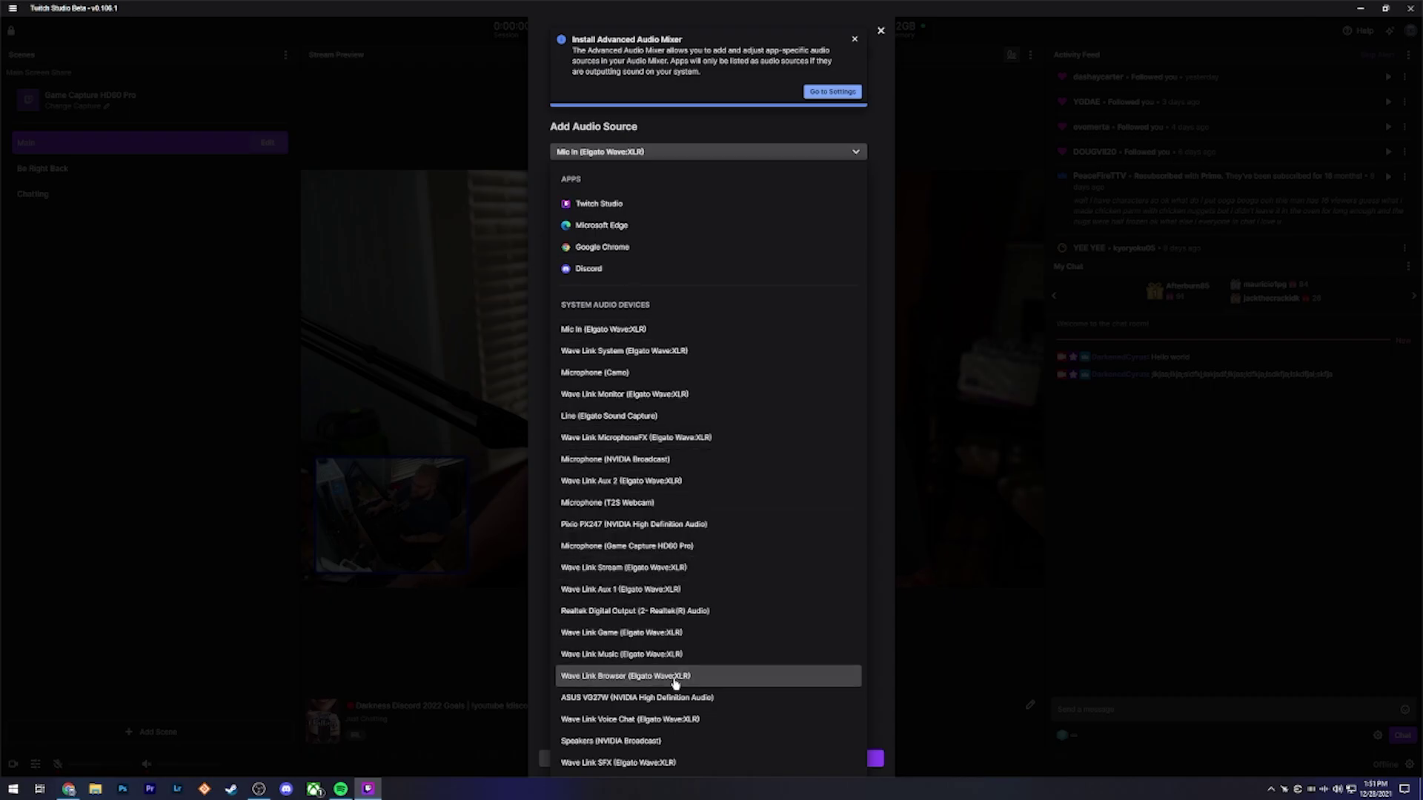
{"action": "left_click", "coordinate": [629, 657]}
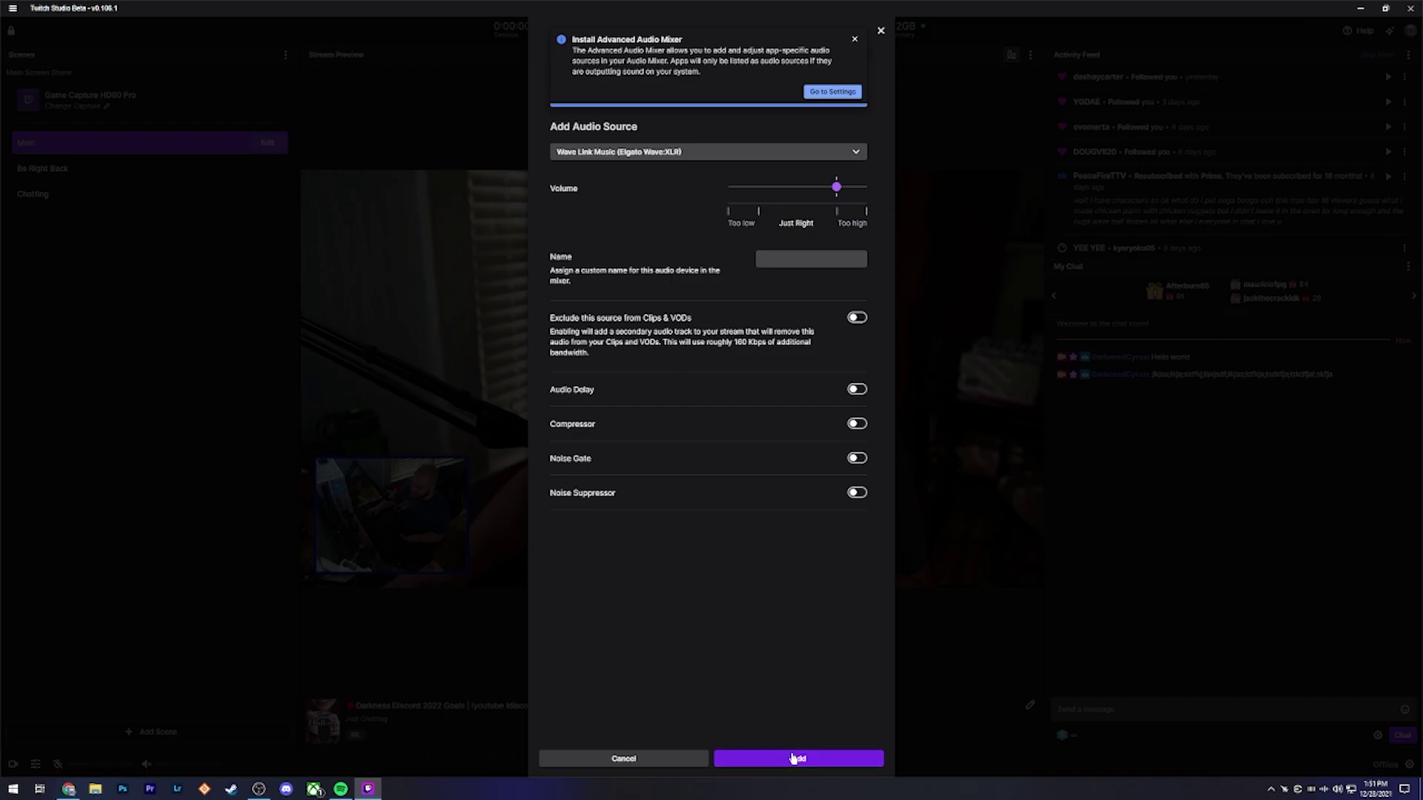
{"action": "left_click", "coordinate": [799, 758]}
Save the Wave Link Music source settings, excluded from Clips and VODs, and close the mixer.
{"action": "left_click", "coordinate": [40, 762]}
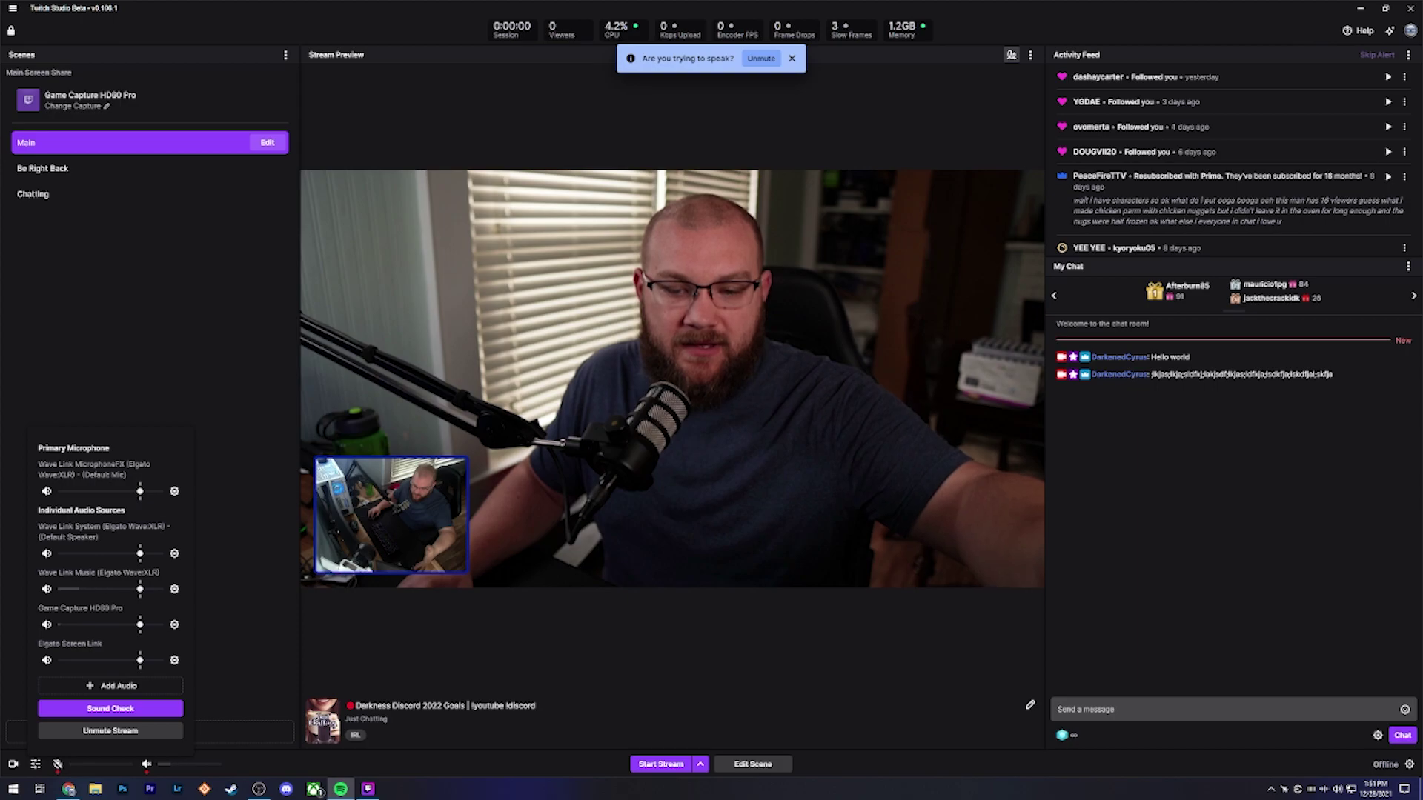
{"action": "left_click", "coordinate": [174, 590]}
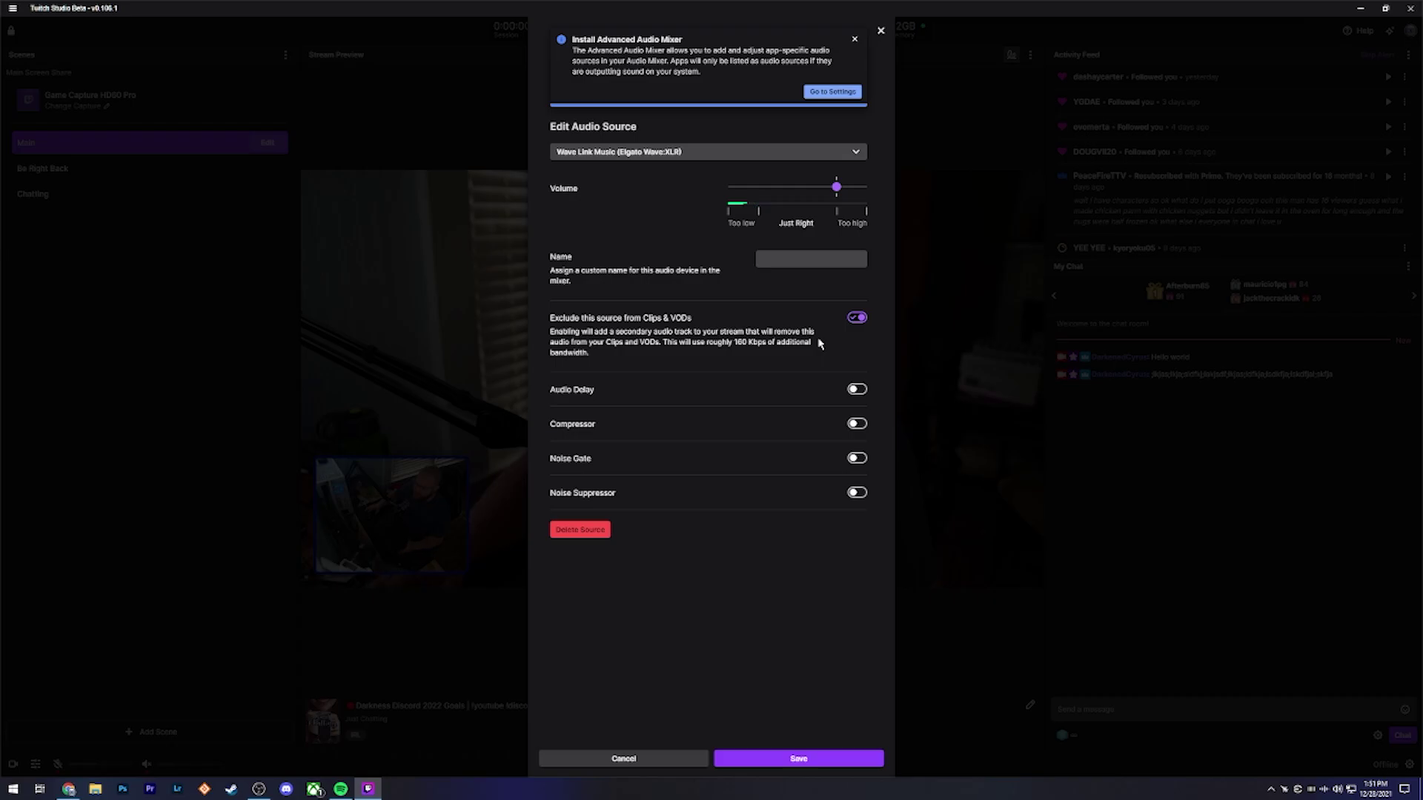
{"action": "left_click", "coordinate": [799, 758]}
{"action": "left_click", "coordinate": [35, 765]}
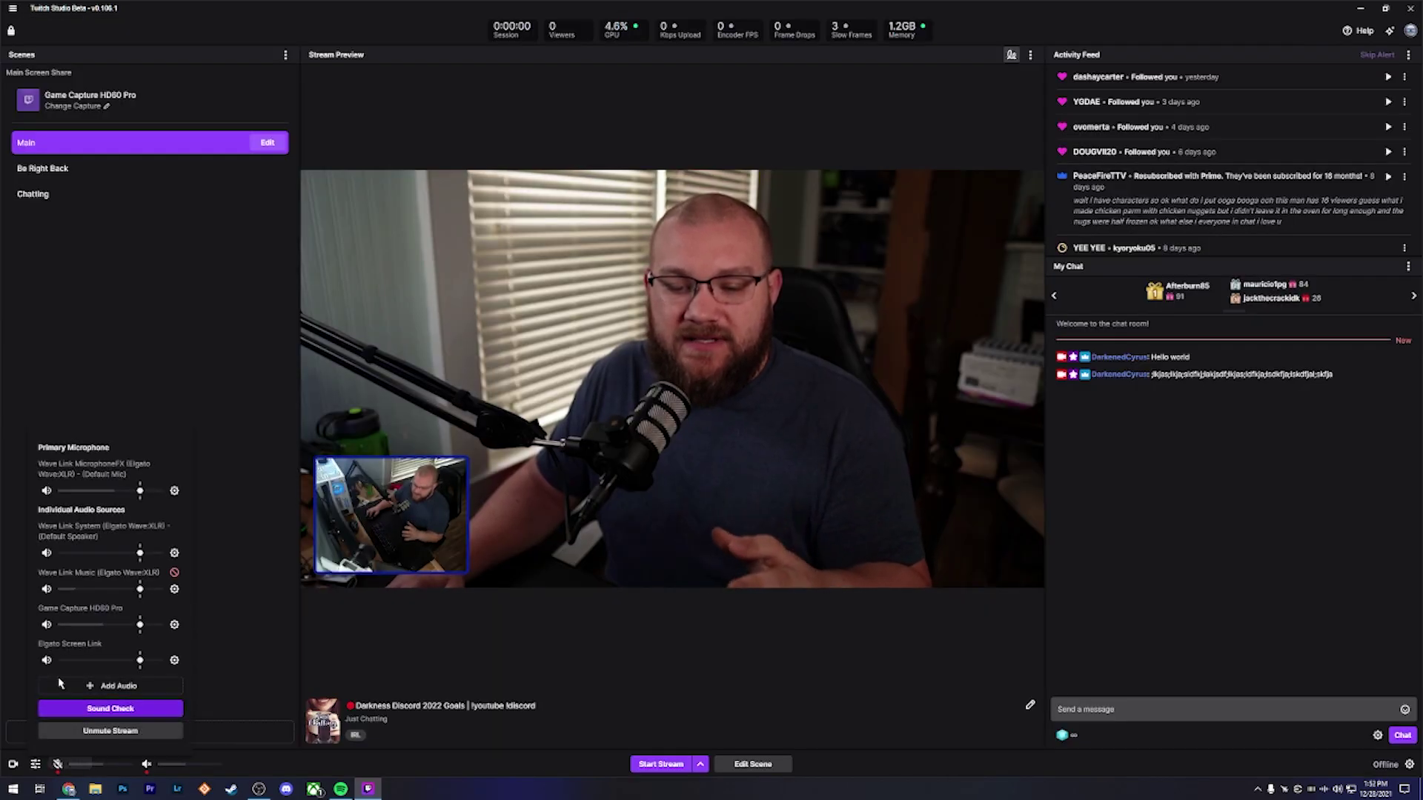
{"action": "left_click", "coordinate": [11, 765]}
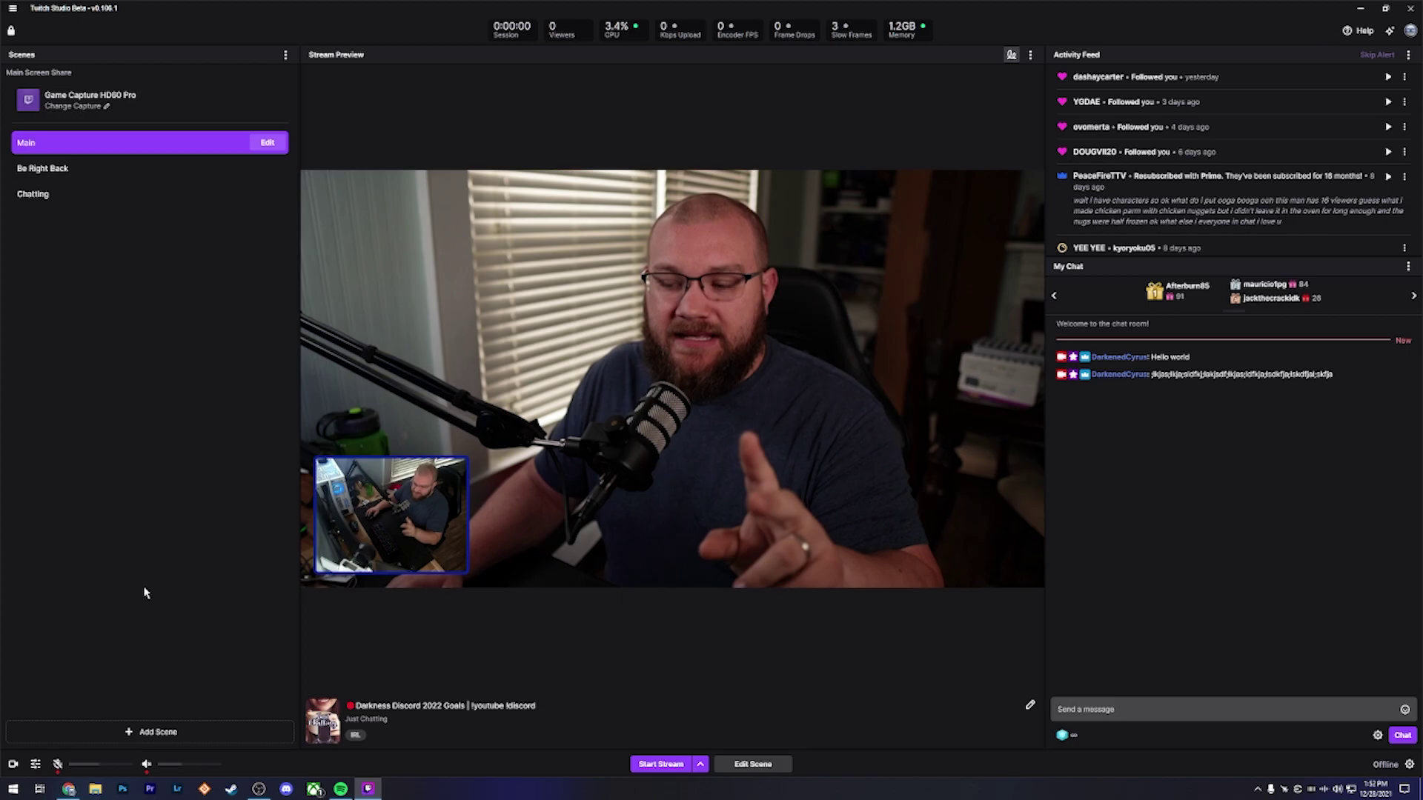
Open File > Settings on Stream Quality, showing custom 2560×1440, 30 FPS, 2500 bitrate, NVENC.
{"action": "left_click", "coordinate": [14, 9]}
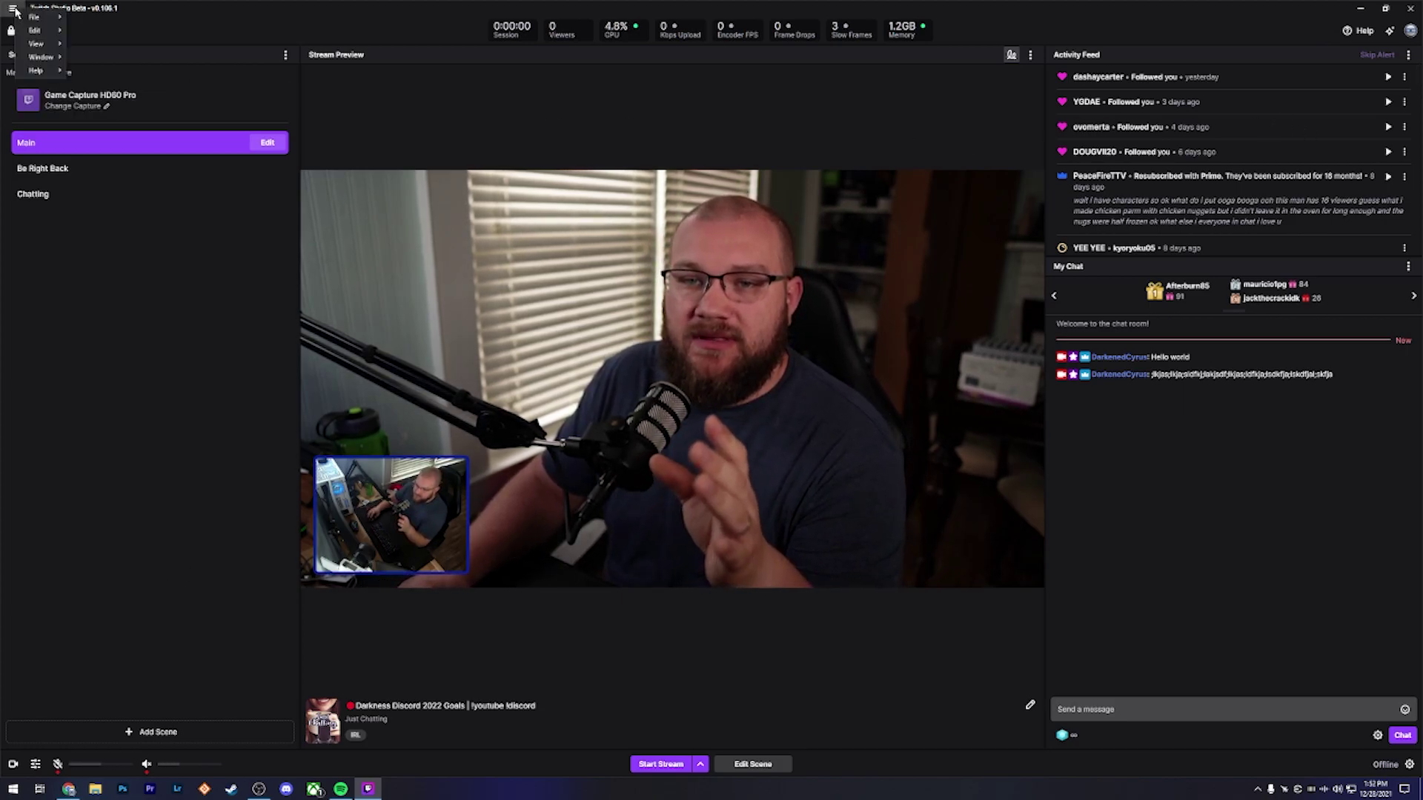
{"action": "mouse_move", "coordinate": [35, 16]}
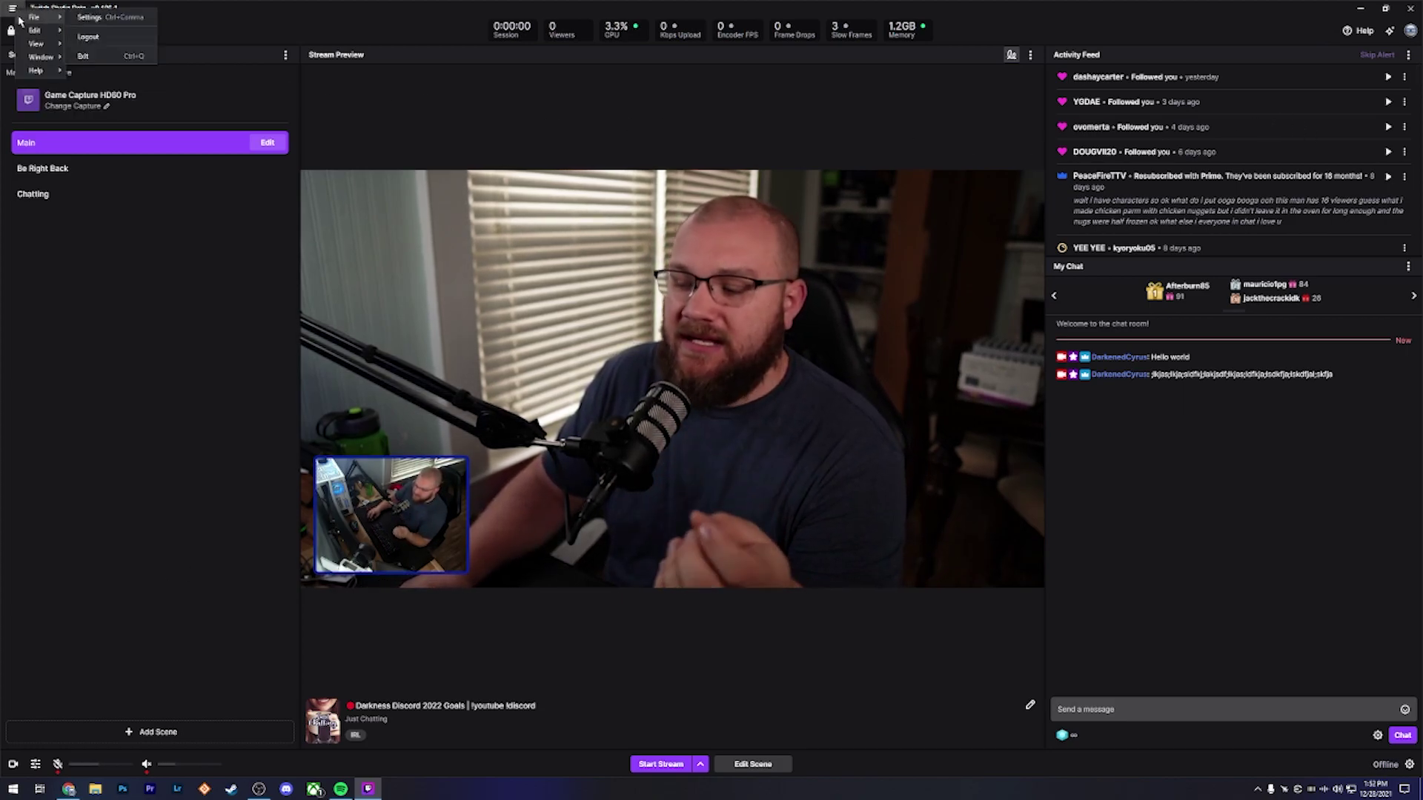
{"action": "left_click", "coordinate": [89, 17]}
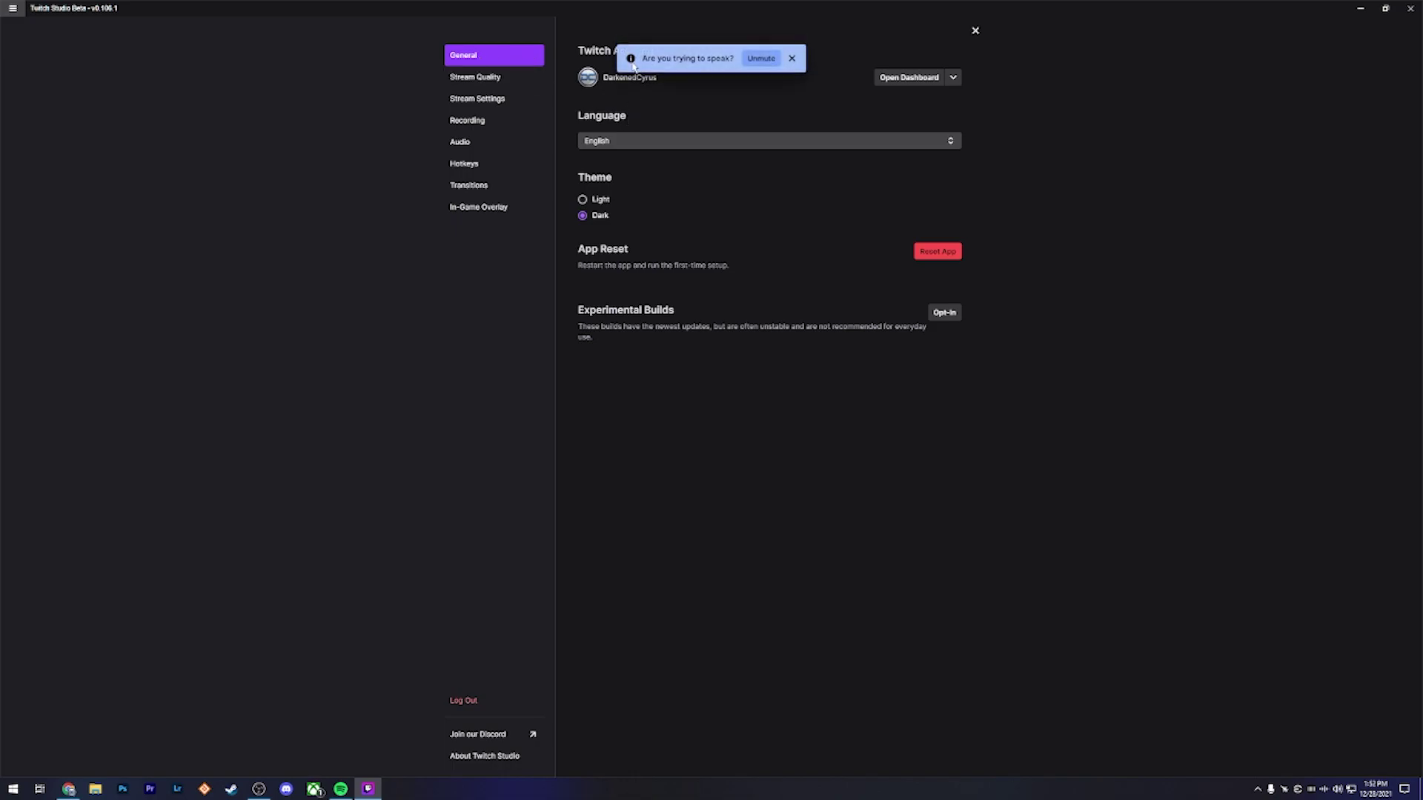
{"action": "left_click", "coordinate": [502, 78]}
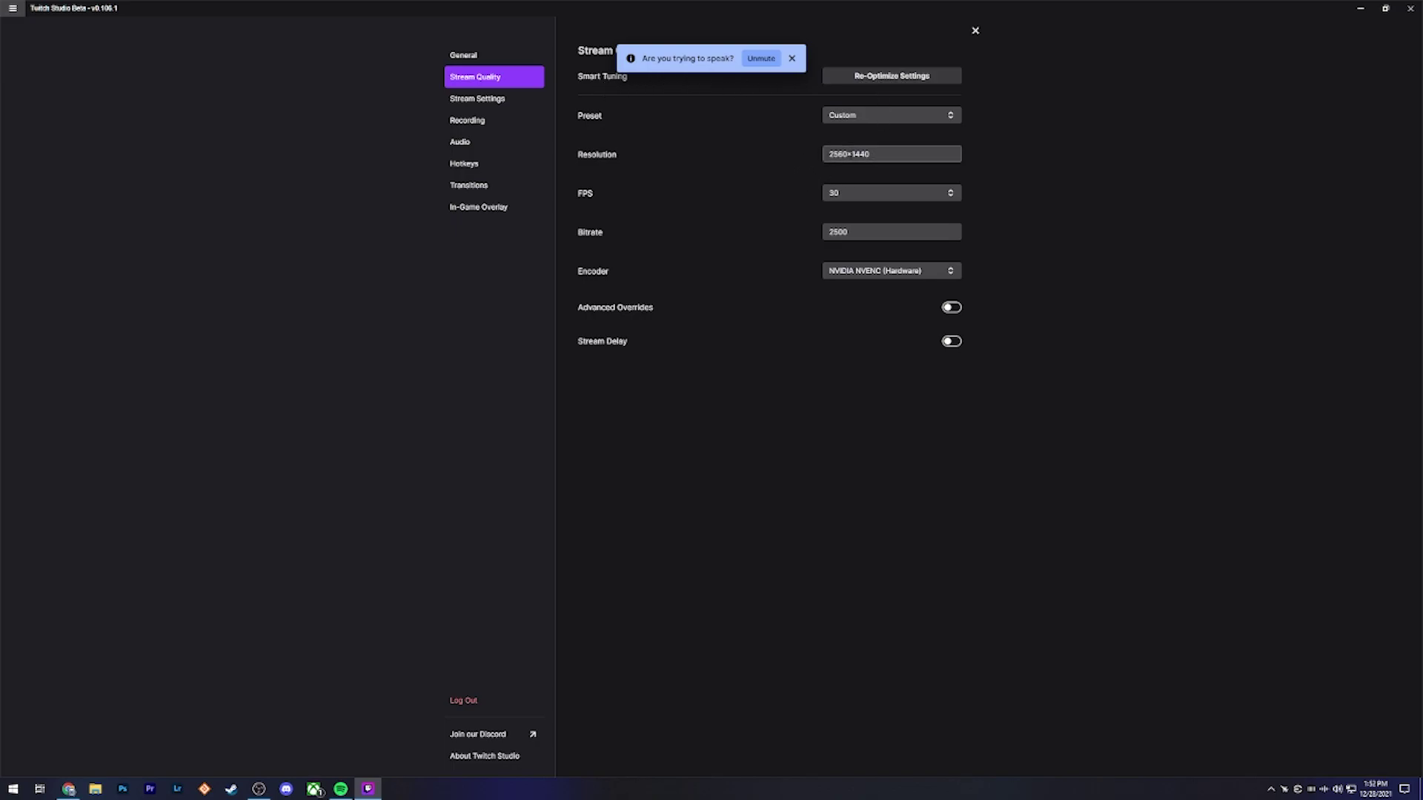
Choose the 720p60 preset, keeping the NVIDIA NVENC encoder with advanced overrides off.
{"action": "left_click", "coordinate": [871, 117]}
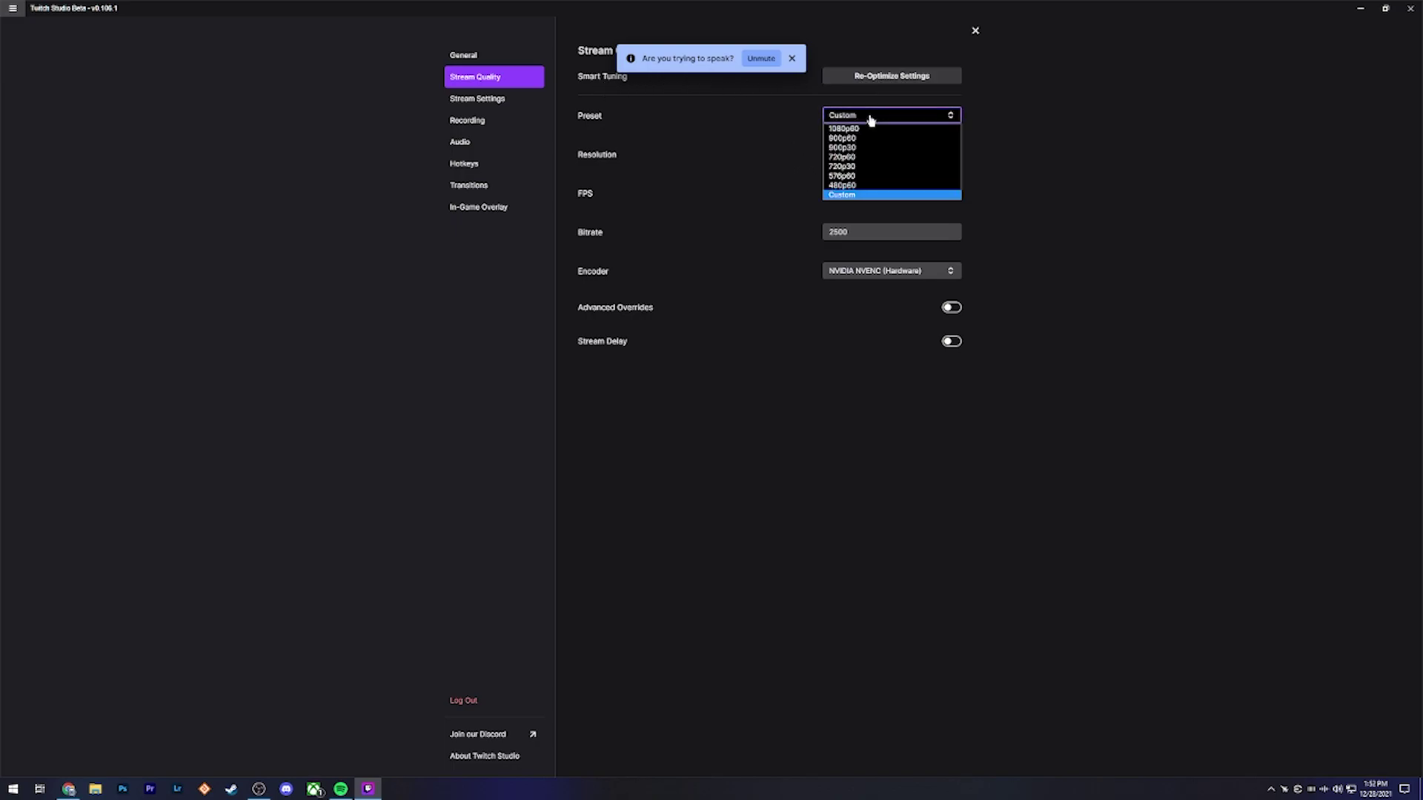
{"action": "left_click", "coordinate": [844, 131]}
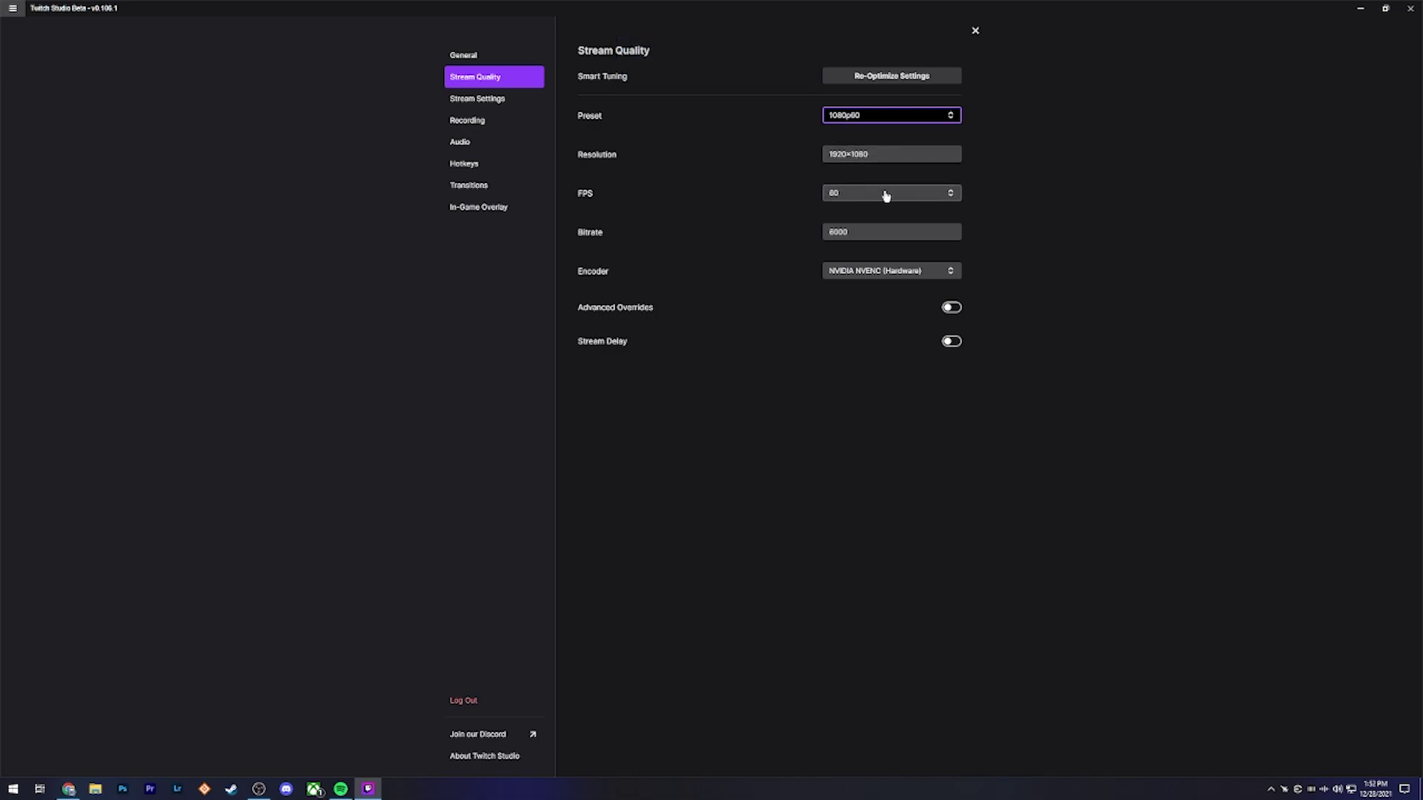
{"action": "left_click", "coordinate": [881, 278]}
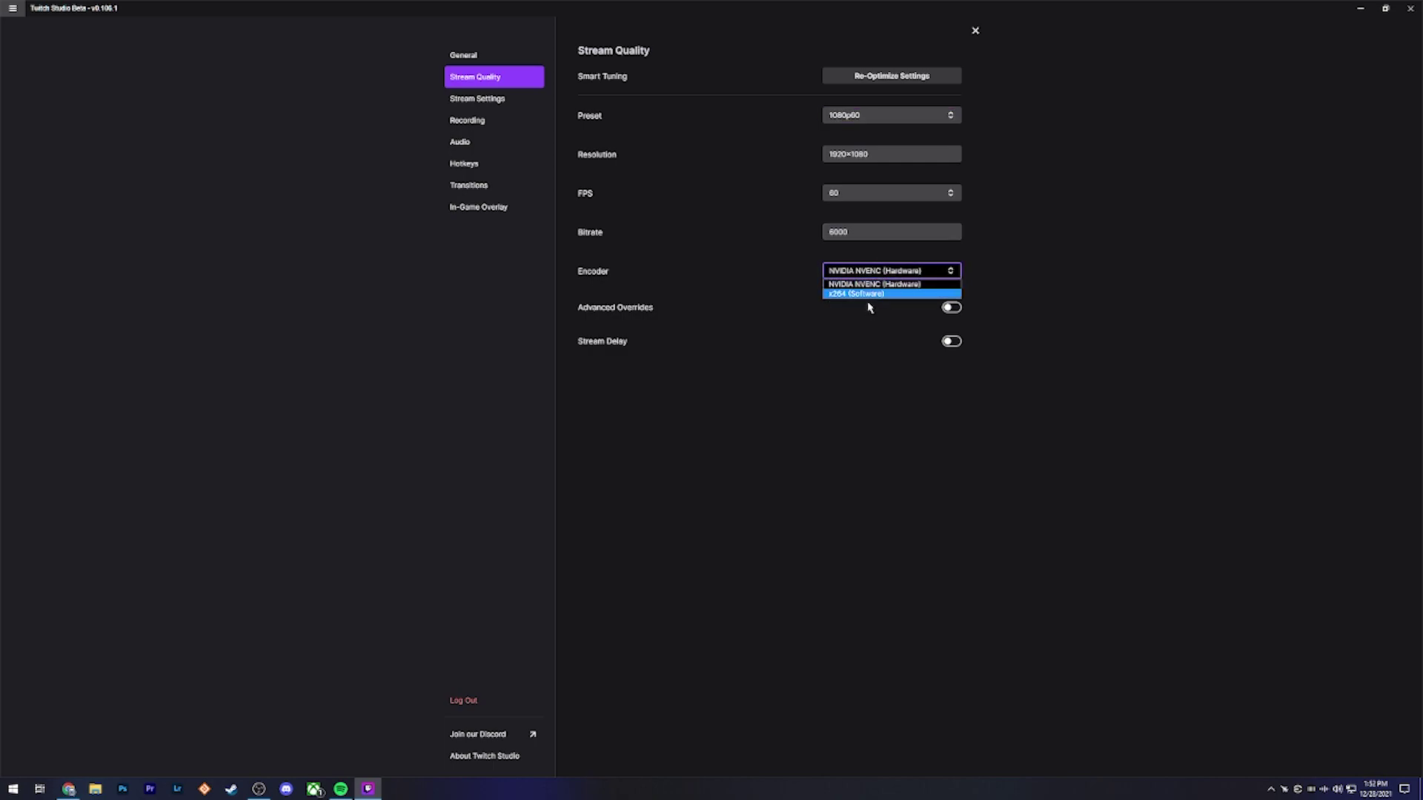
{"action": "left_click", "coordinate": [874, 285]}
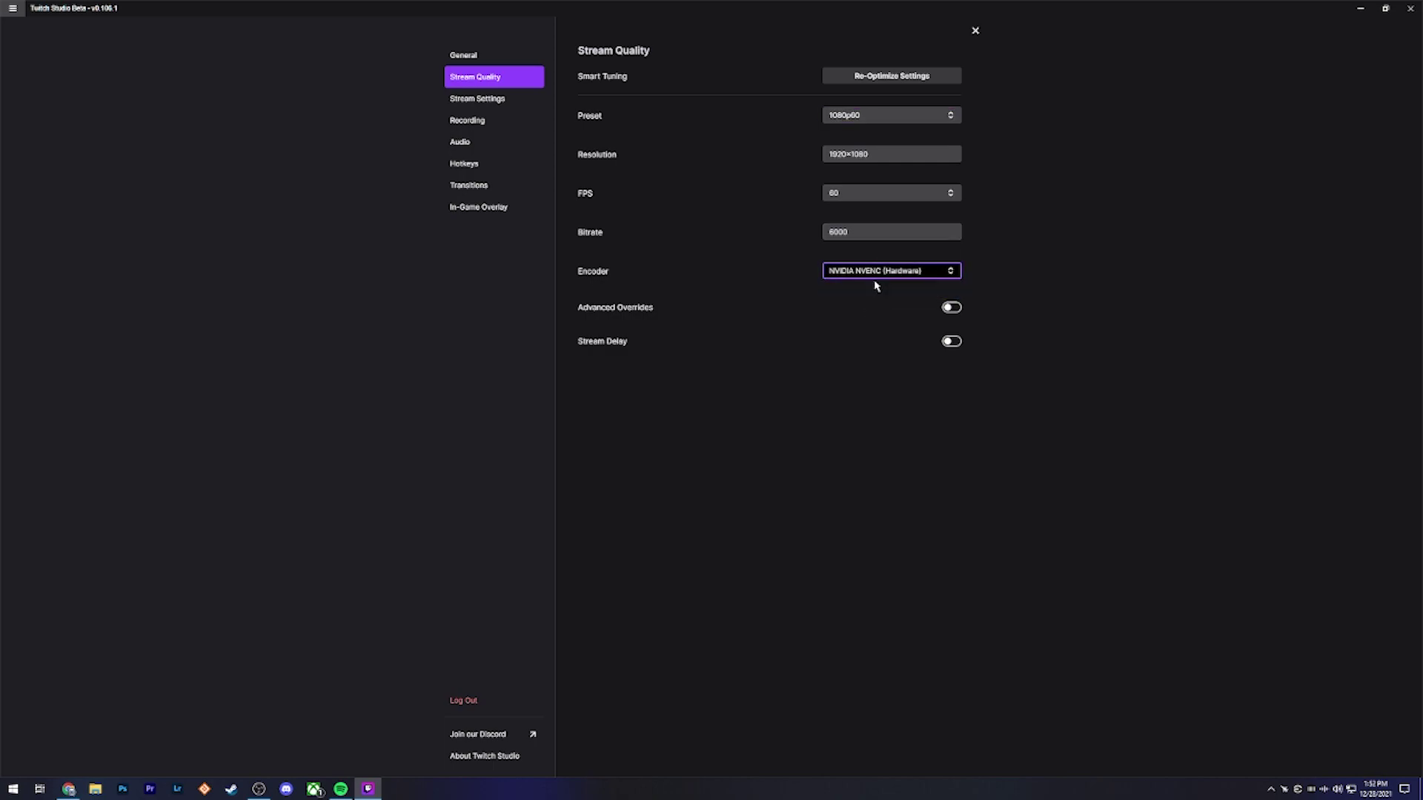
{"action": "left_click", "coordinate": [954, 308]}
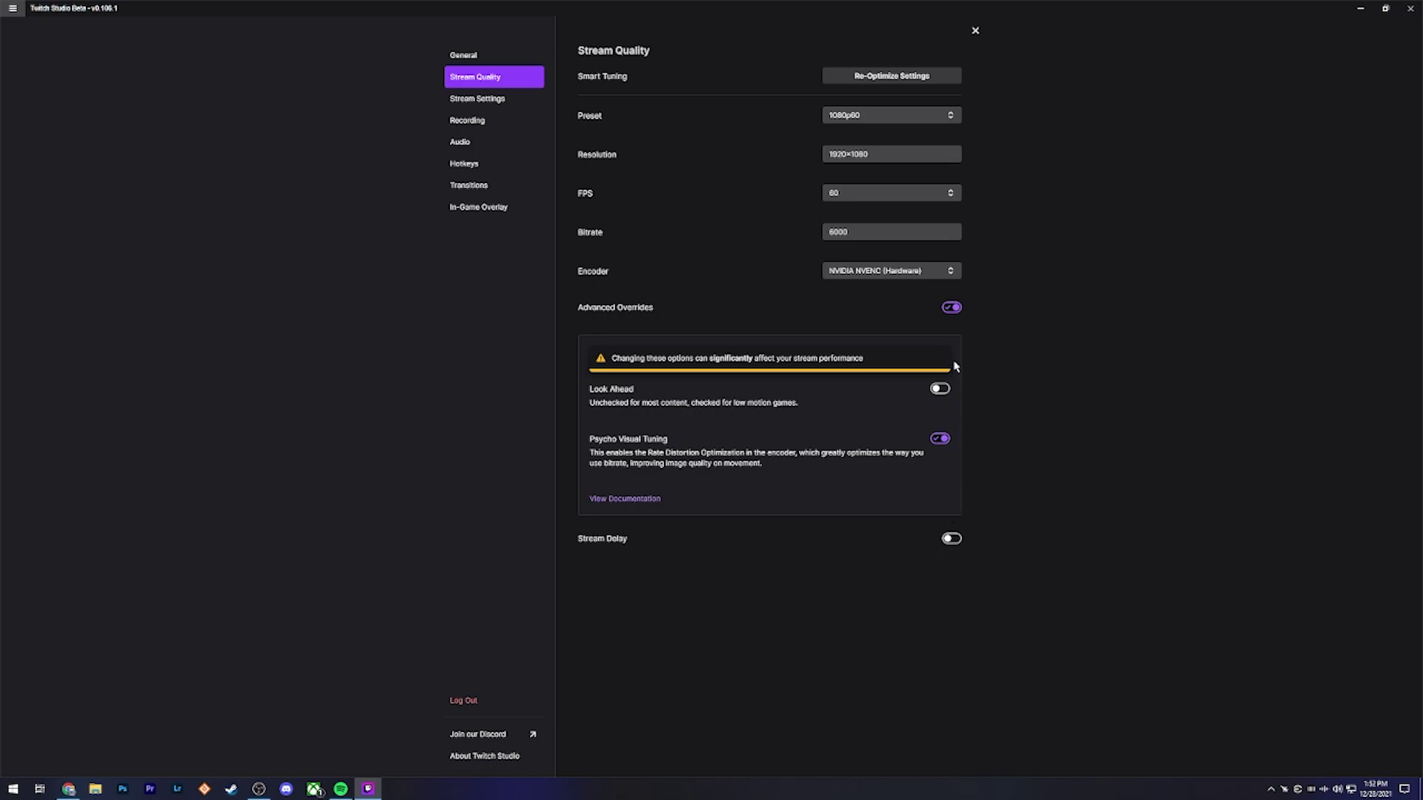
{"action": "left_click", "coordinate": [947, 311]}
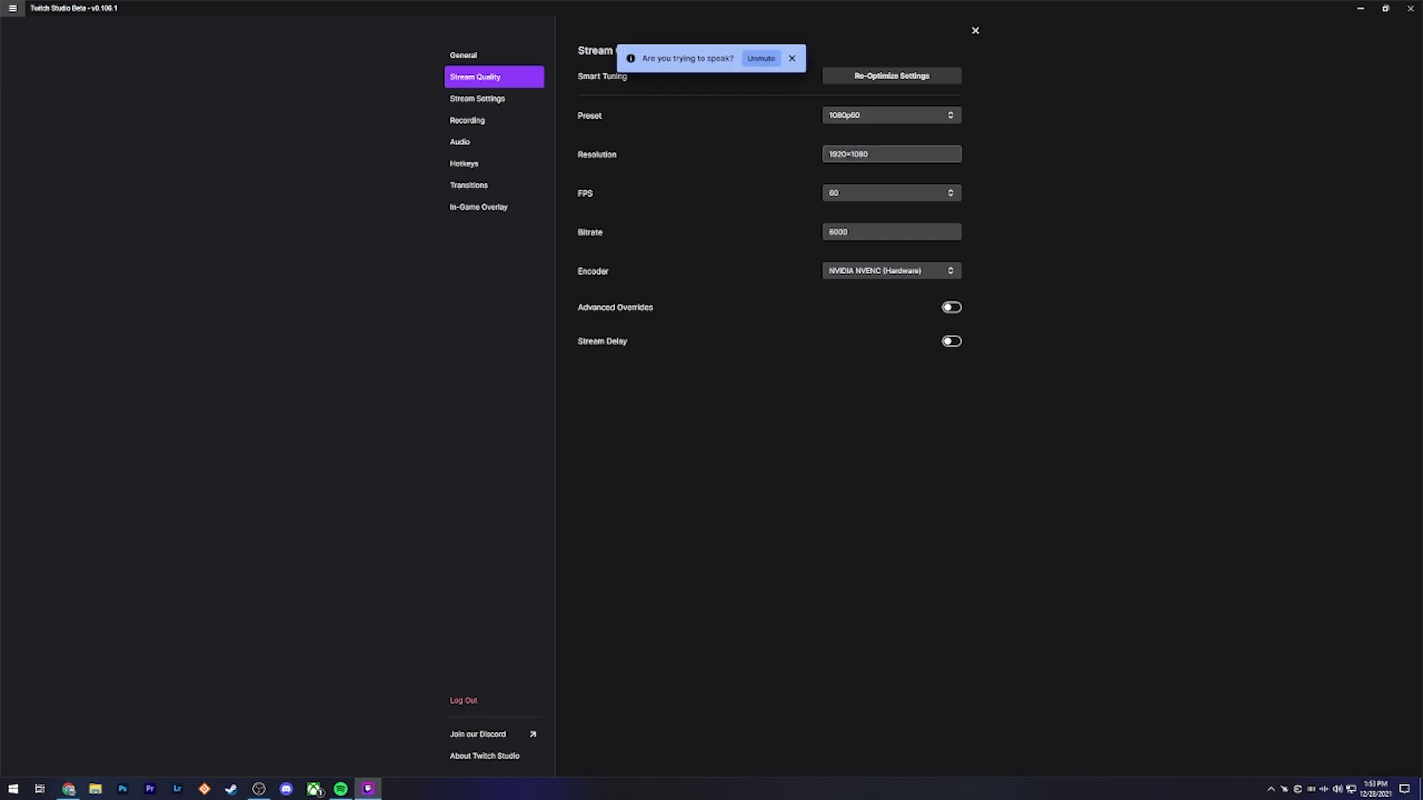
{"action": "left_click", "coordinate": [885, 116]}
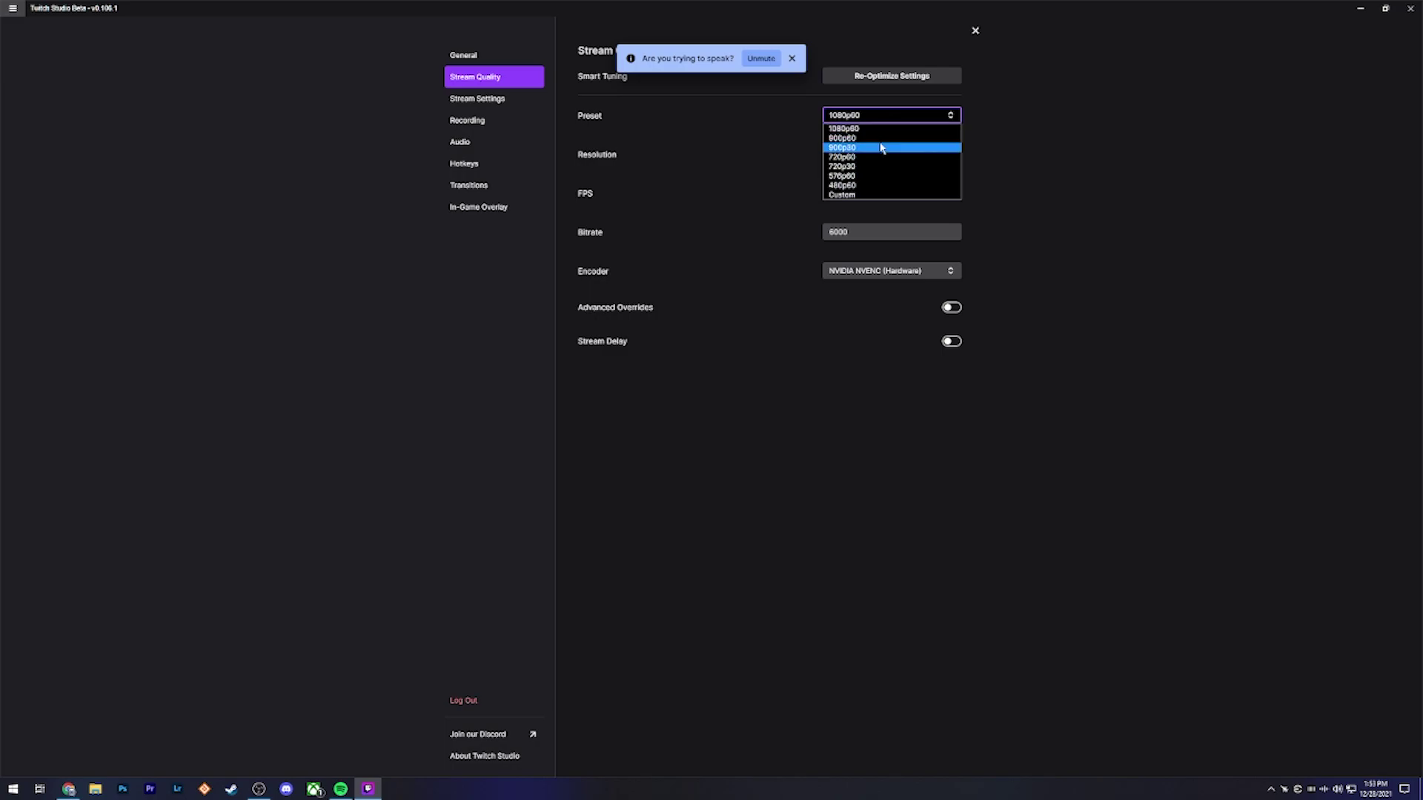
{"action": "left_click", "coordinate": [880, 157]}
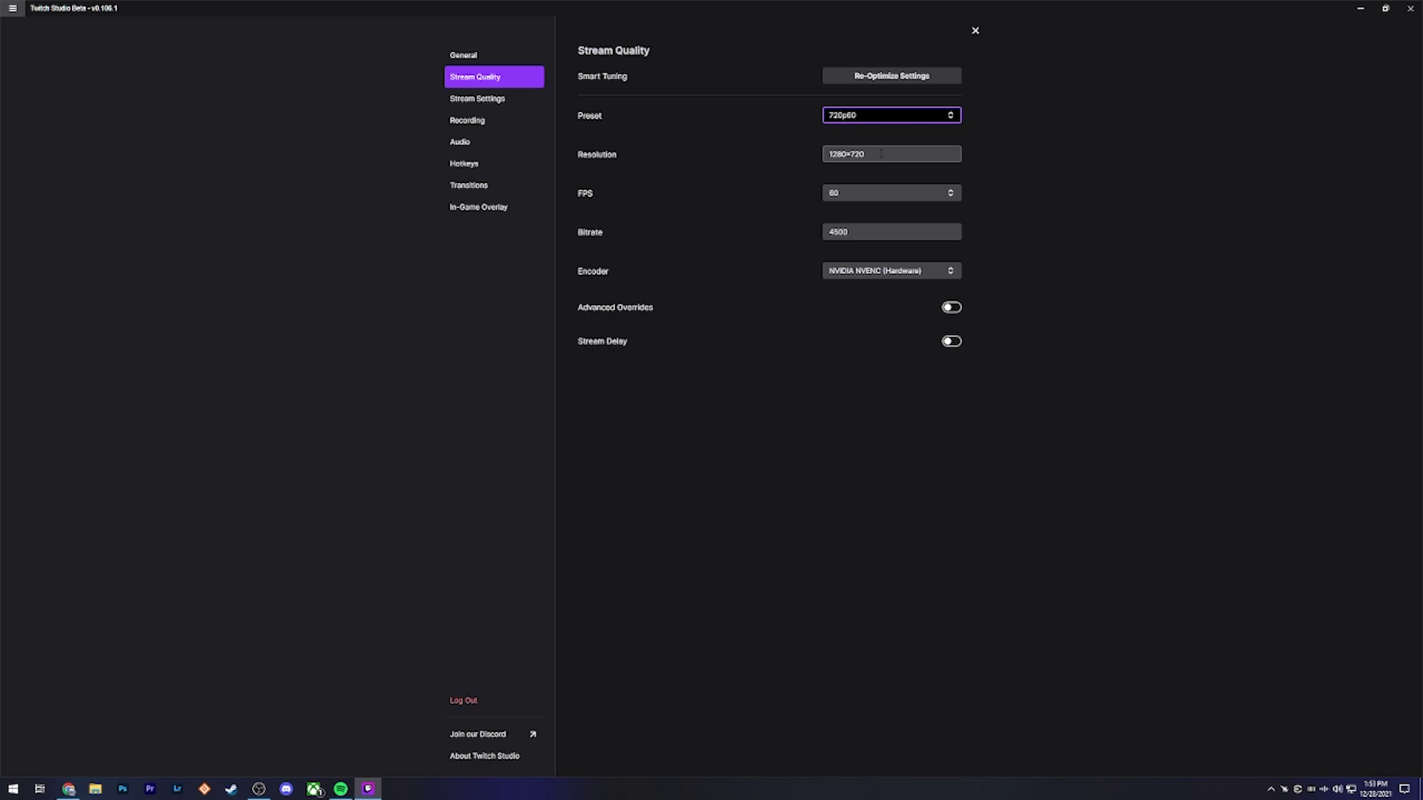
Set the frame rate to 30 FPS and the bitrate to 3500.
{"action": "left_click", "coordinate": [874, 118]}
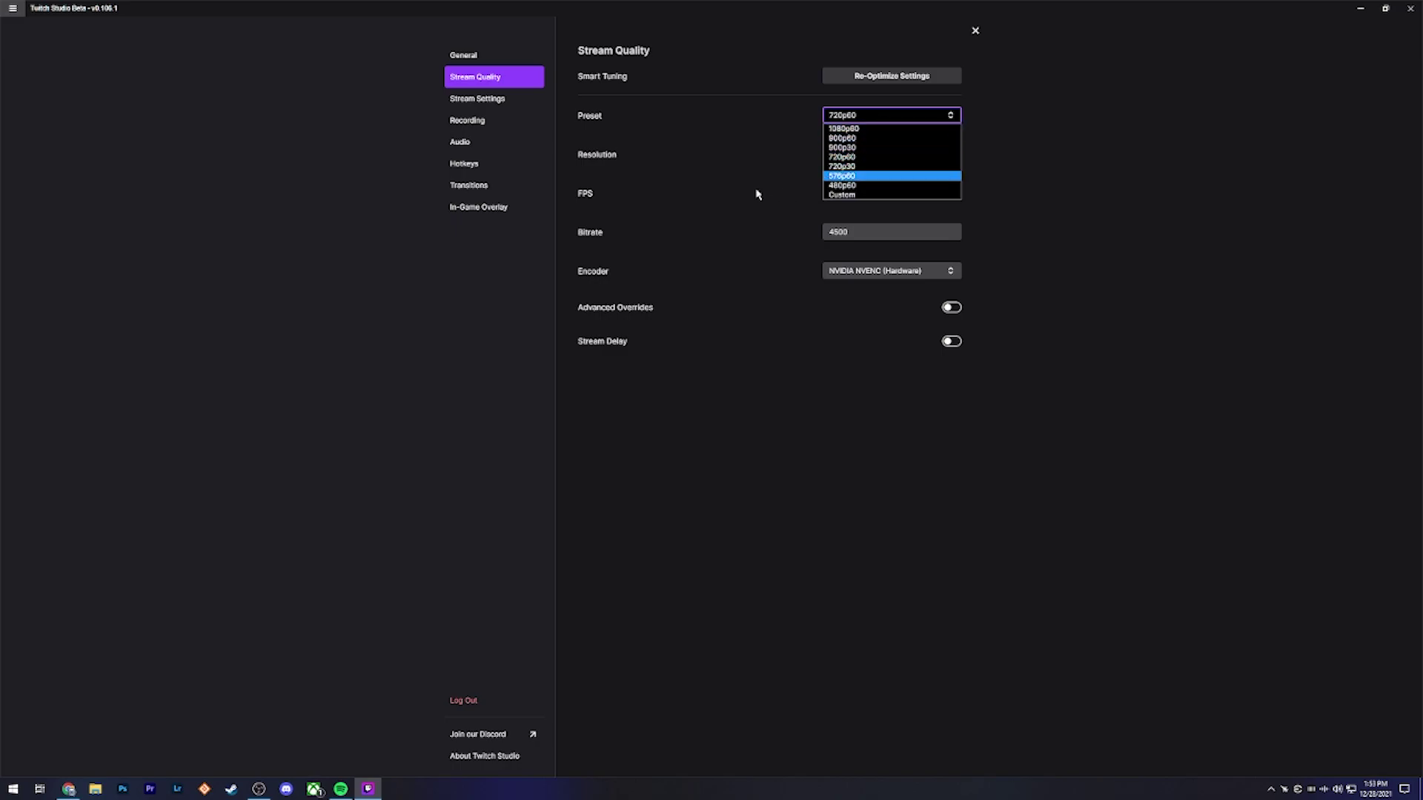
{"action": "left_click", "coordinate": [845, 195]}
{"action": "left_click", "coordinate": [833, 222]}
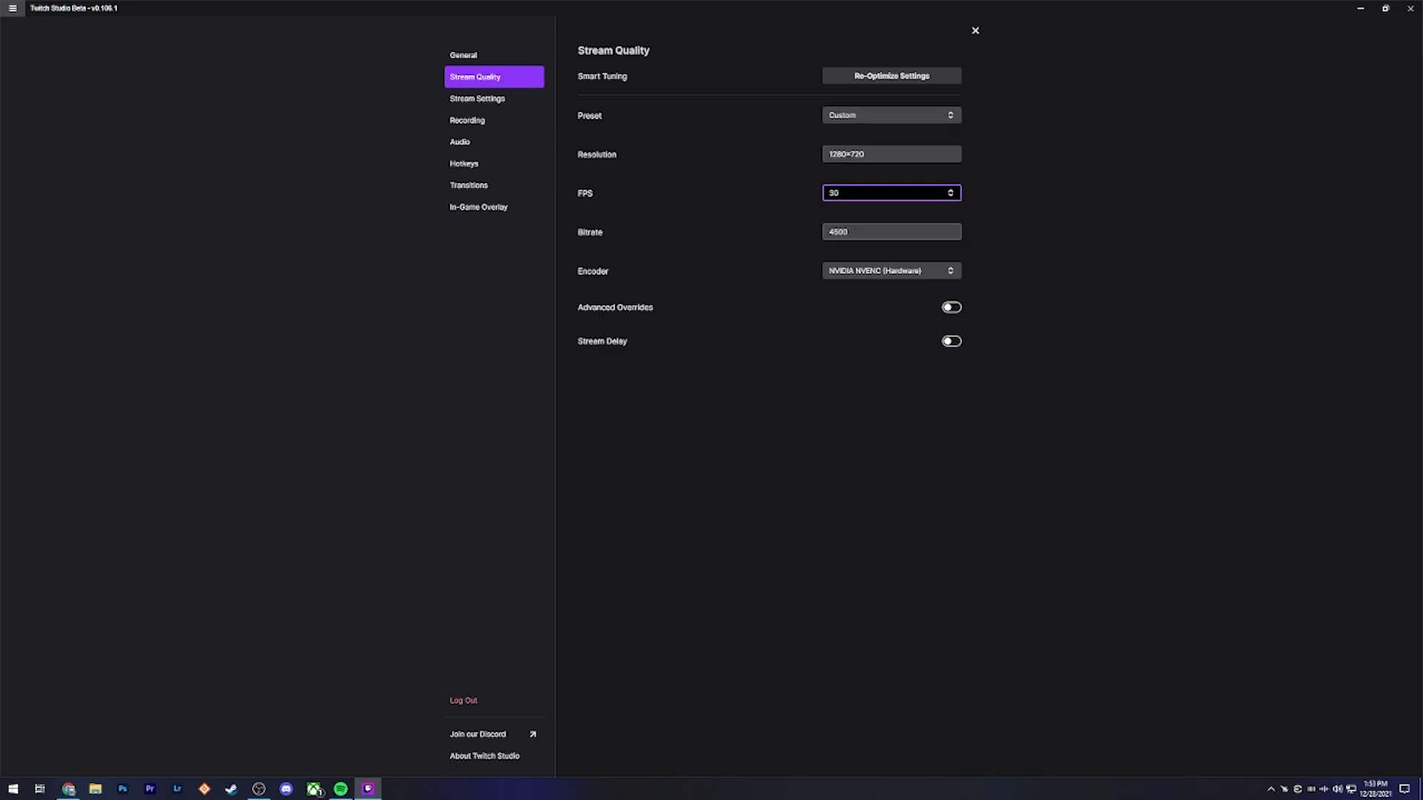
{"action": "left_click_drag", "start_coordinate": [848, 231], "coordinate": [834, 232]}
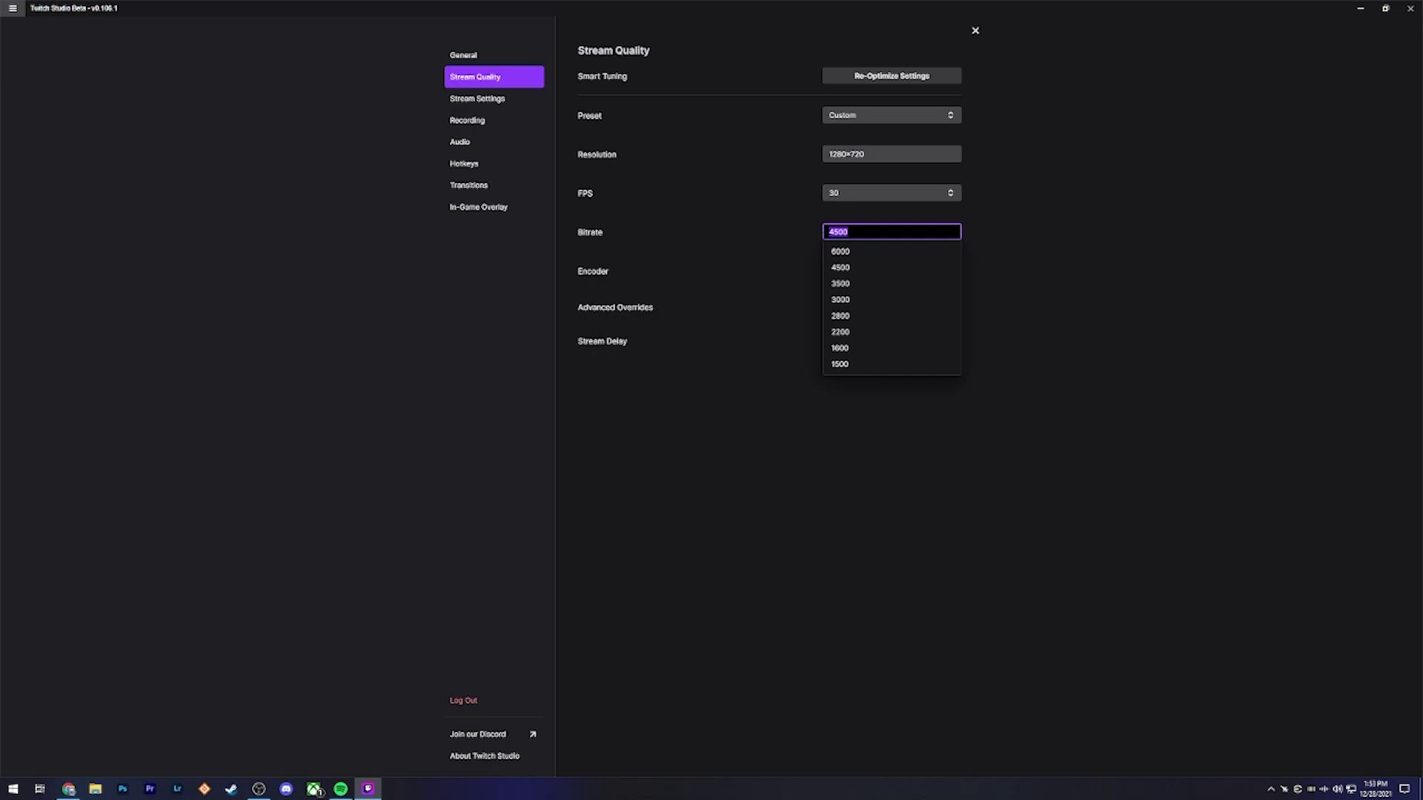
{"action": "type", "text": "35"}
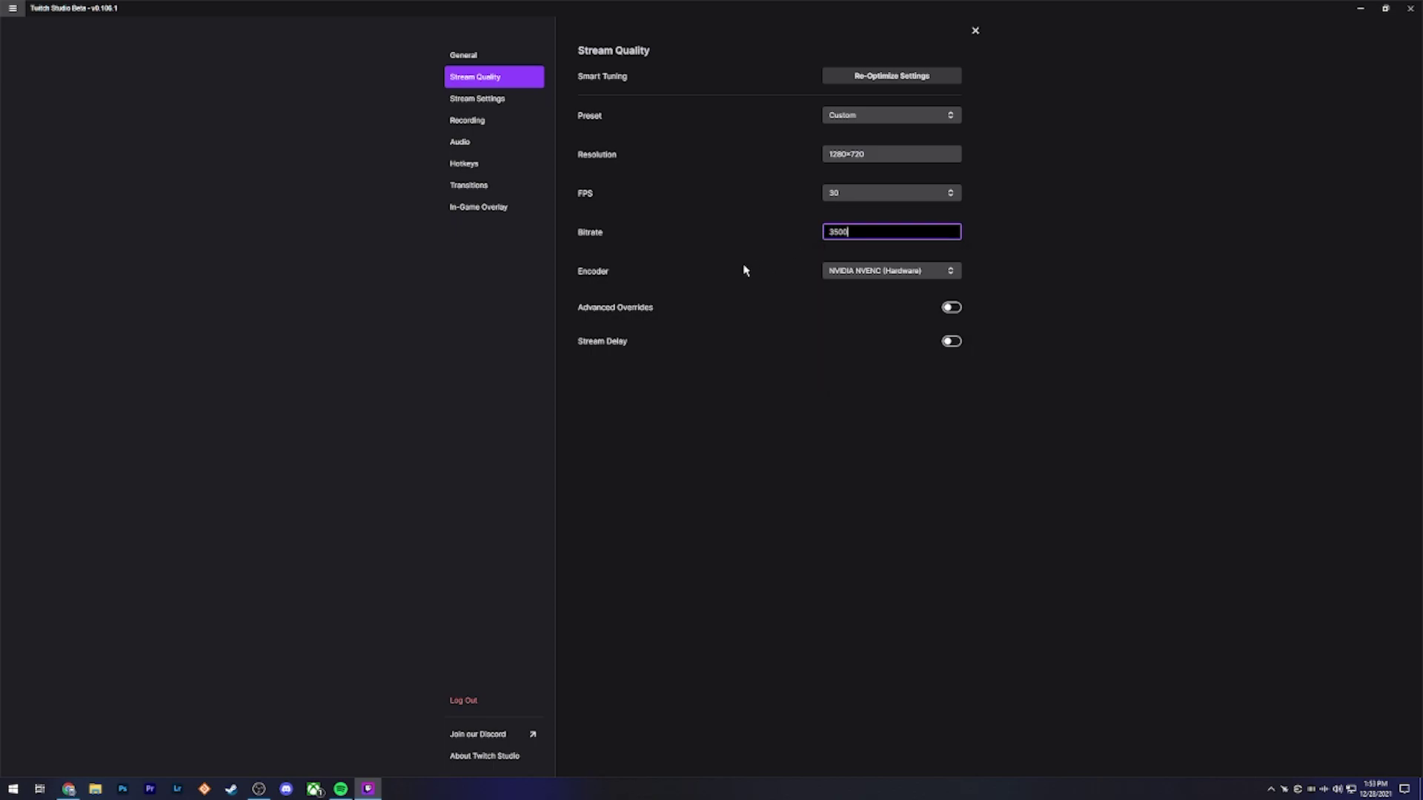
{"action": "key", "text": "Return"}
{"action": "left_click", "coordinate": [499, 101]}
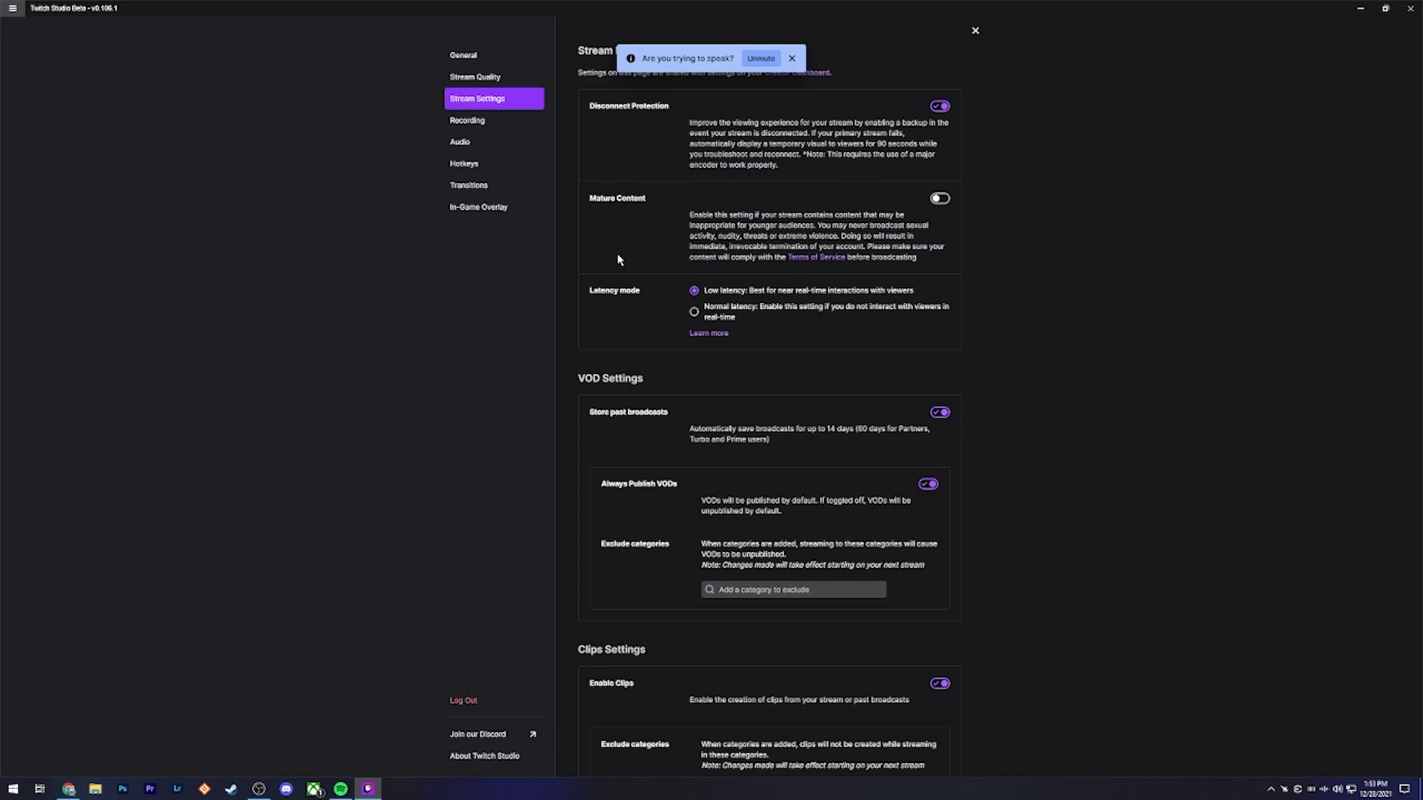
{"action": "scroll", "coordinate": [625, 258], "scroll_direction": "down", "scroll_amount": 2}
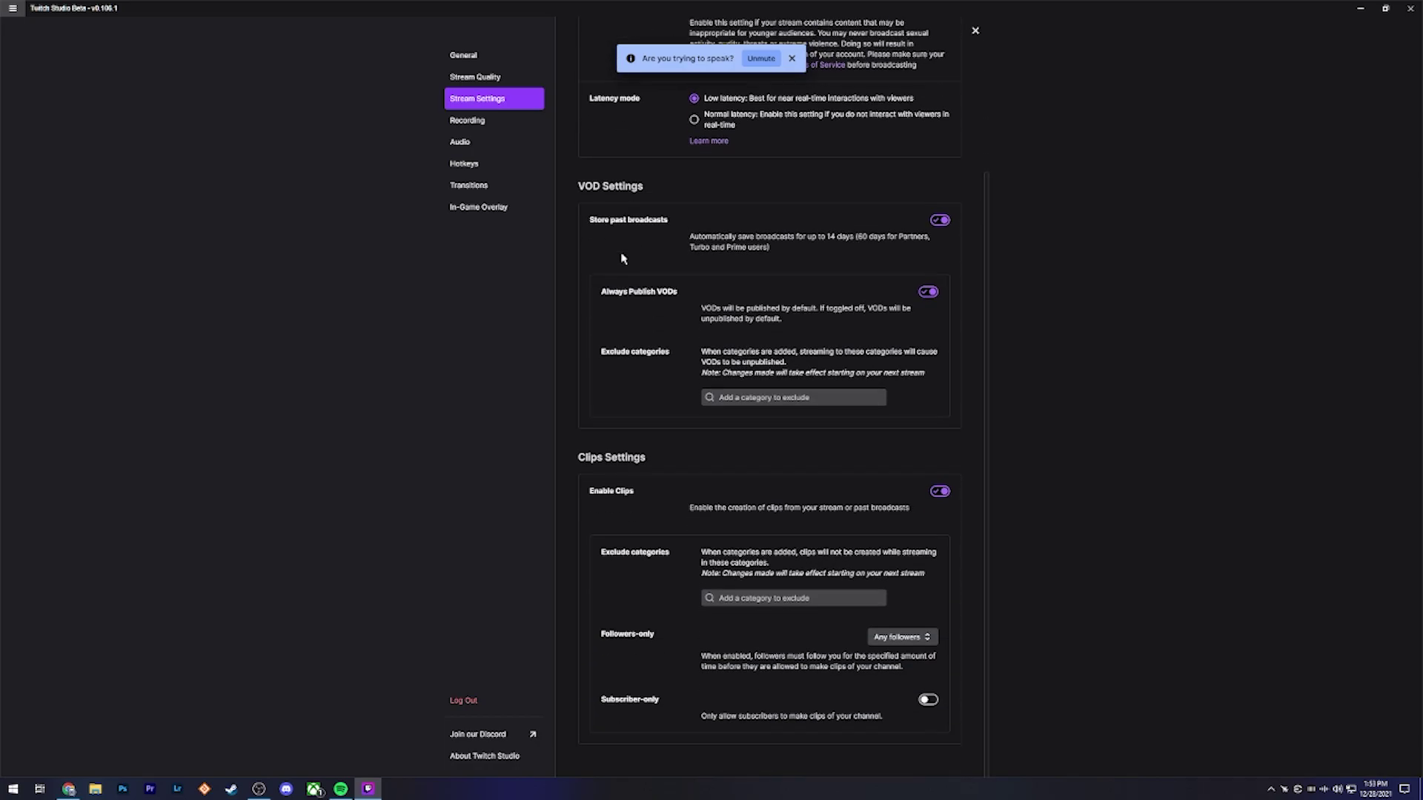
Change the Recording Format from FLV to MP4, then move to the Audio settings page.
{"action": "left_click", "coordinate": [503, 121]}
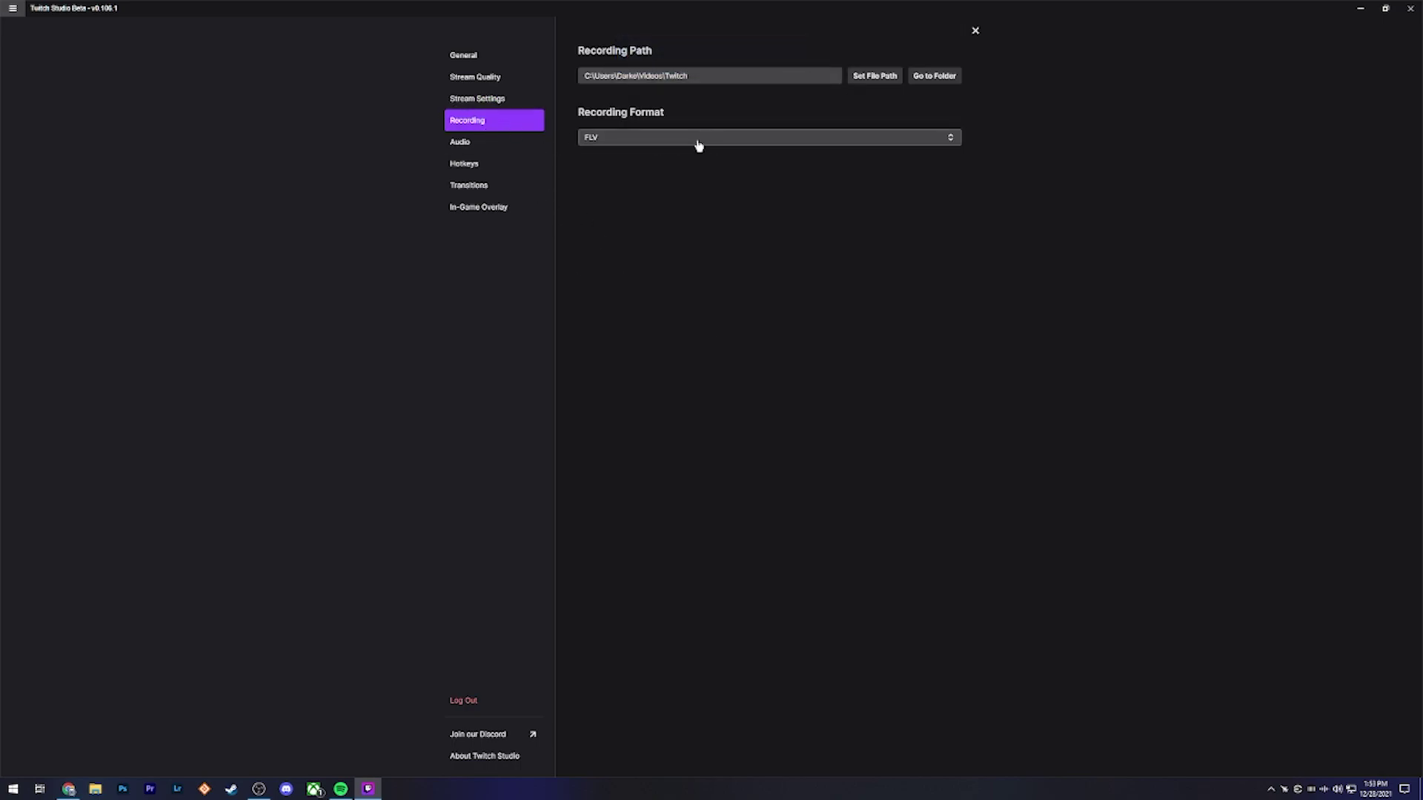
{"action": "left_click", "coordinate": [663, 138]}
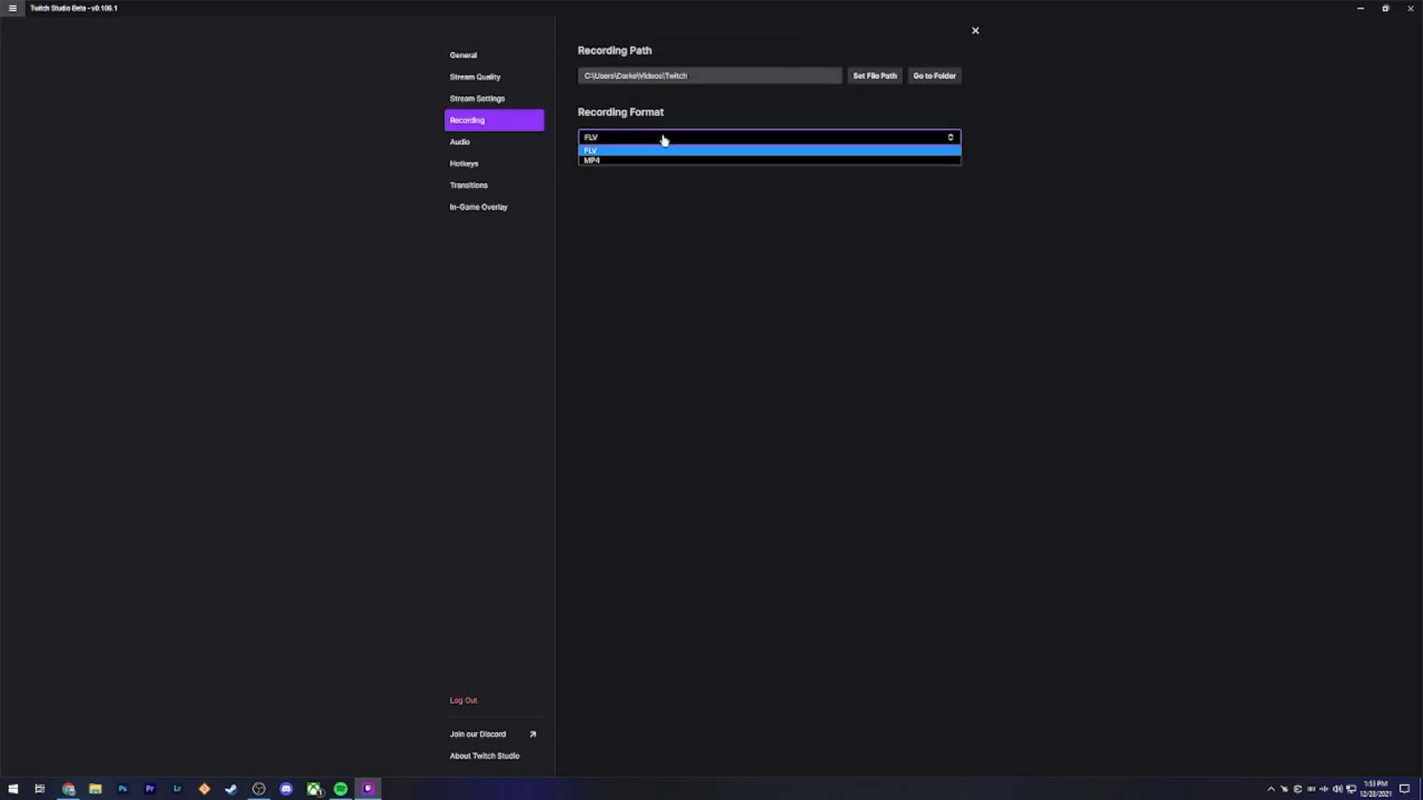
{"action": "left_click", "coordinate": [599, 160]}
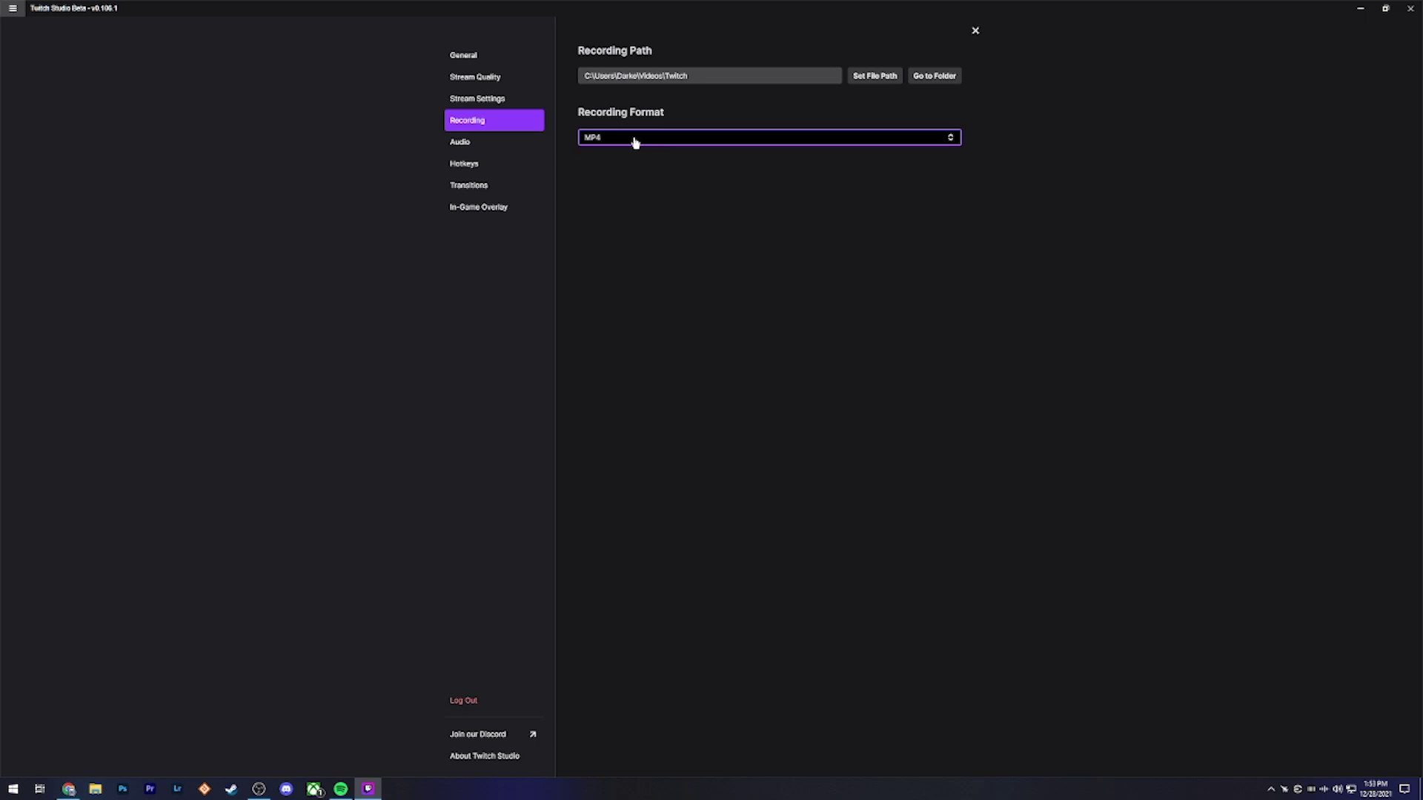
{"action": "left_click", "coordinate": [476, 149]}
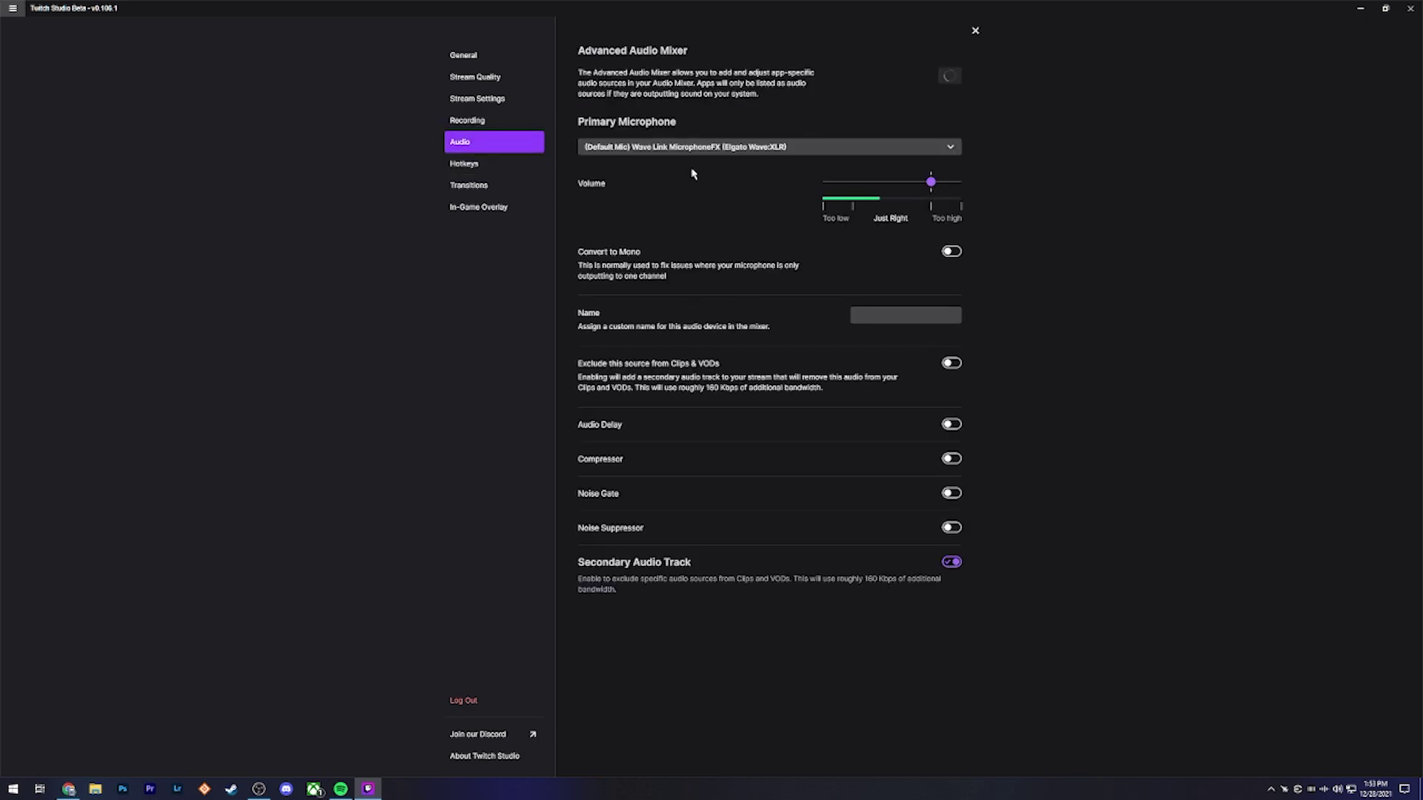
Open the Hotkeys page in the Settings sidebar.
{"action": "left_click", "coordinate": [490, 164]}
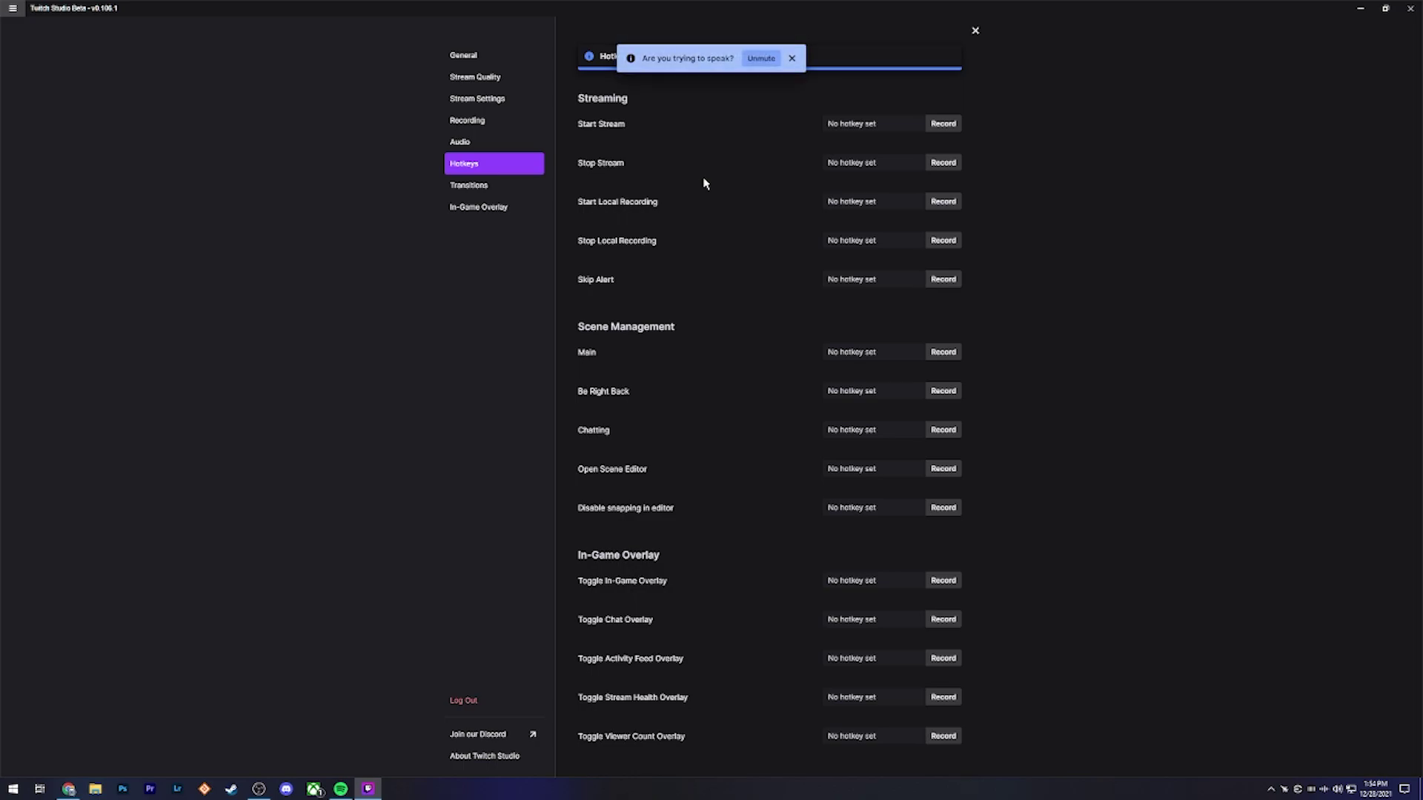
On the Transitions page, try the Burn and Displacement animations.
{"action": "left_click", "coordinate": [498, 197]}
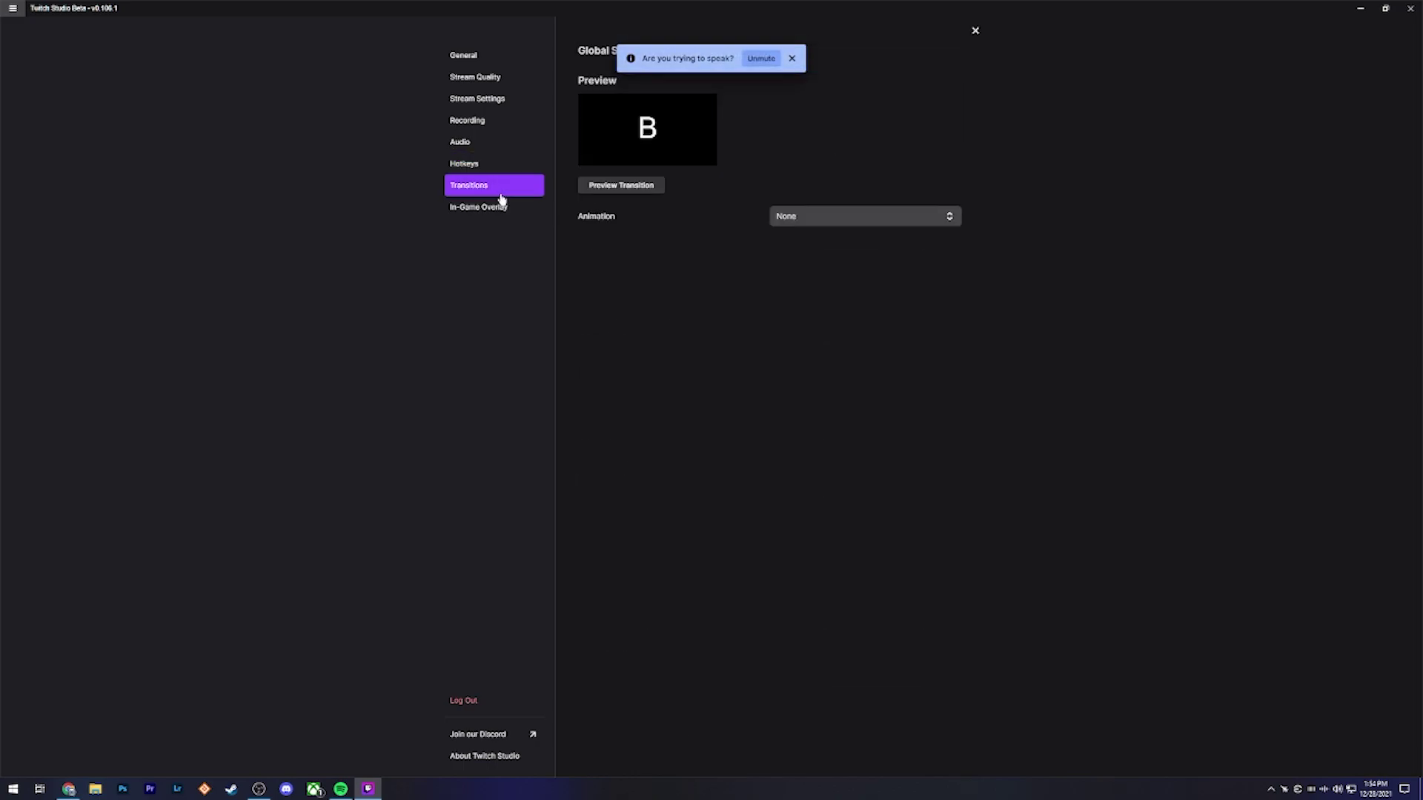
{"action": "left_click", "coordinate": [790, 222]}
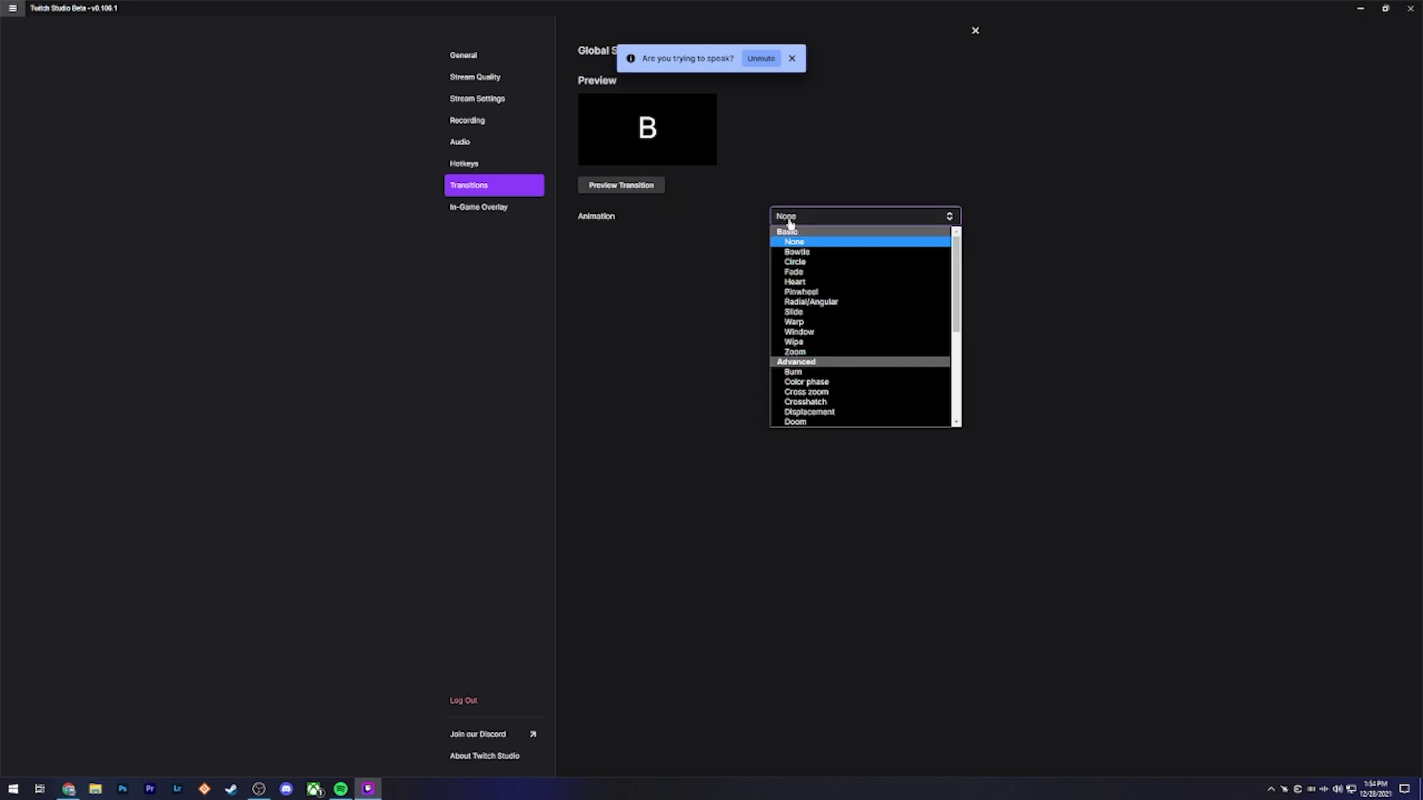
{"action": "scroll", "coordinate": [807, 332], "scroll_direction": "down", "scroll_amount": 2}
{"action": "scroll", "coordinate": [822, 367], "scroll_direction": "down", "scroll_amount": 4}
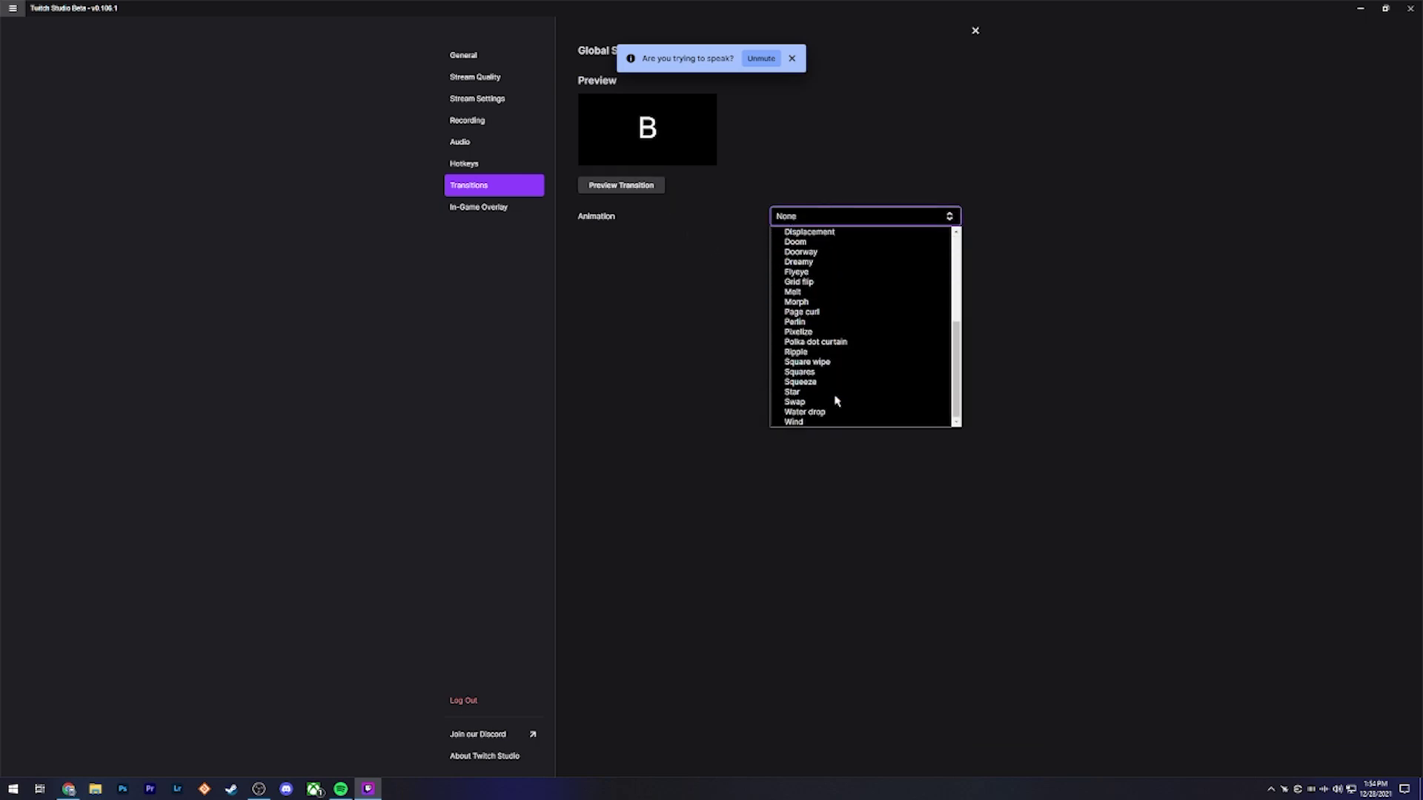
{"action": "scroll", "coordinate": [835, 400], "scroll_direction": "up", "scroll_amount": 6}
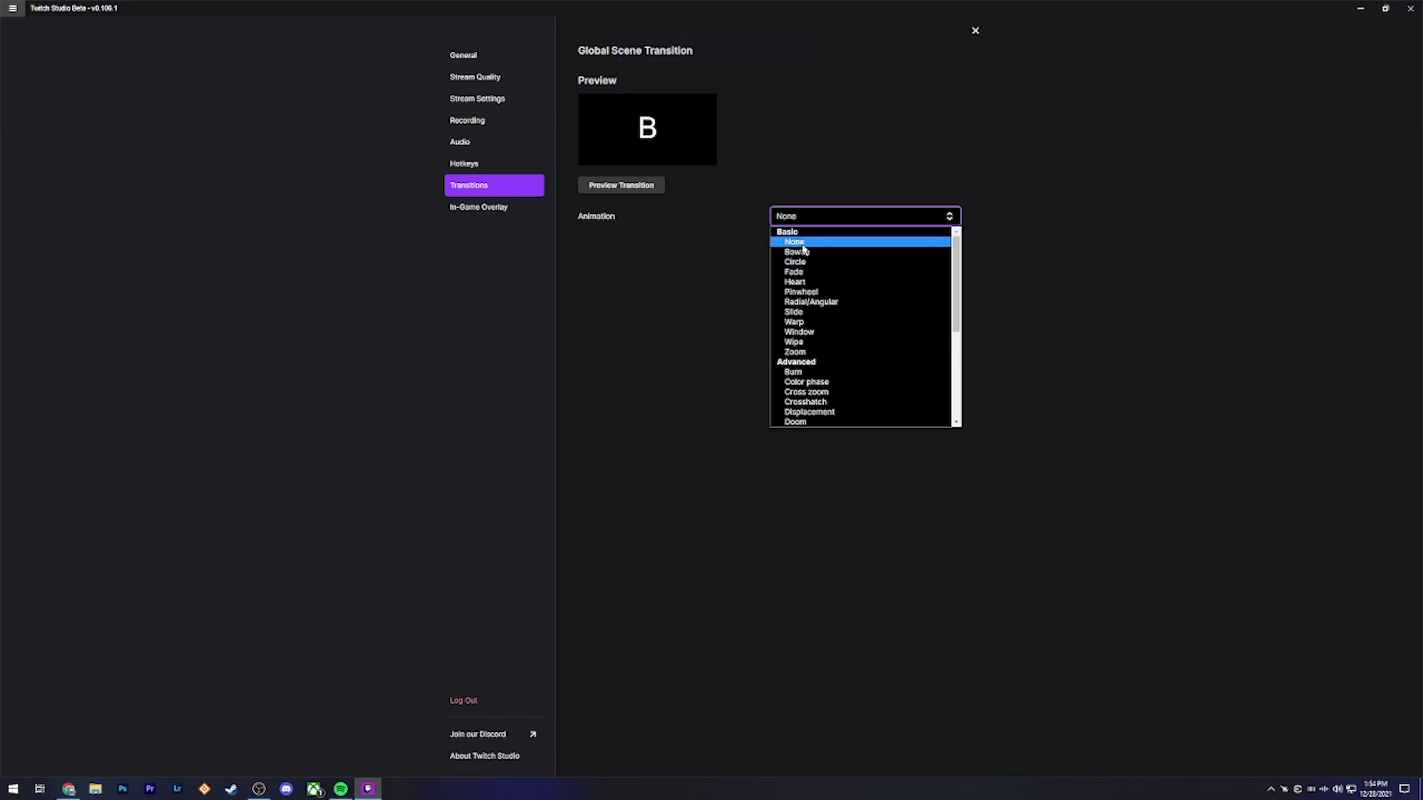
{"action": "left_click", "coordinate": [804, 373]}
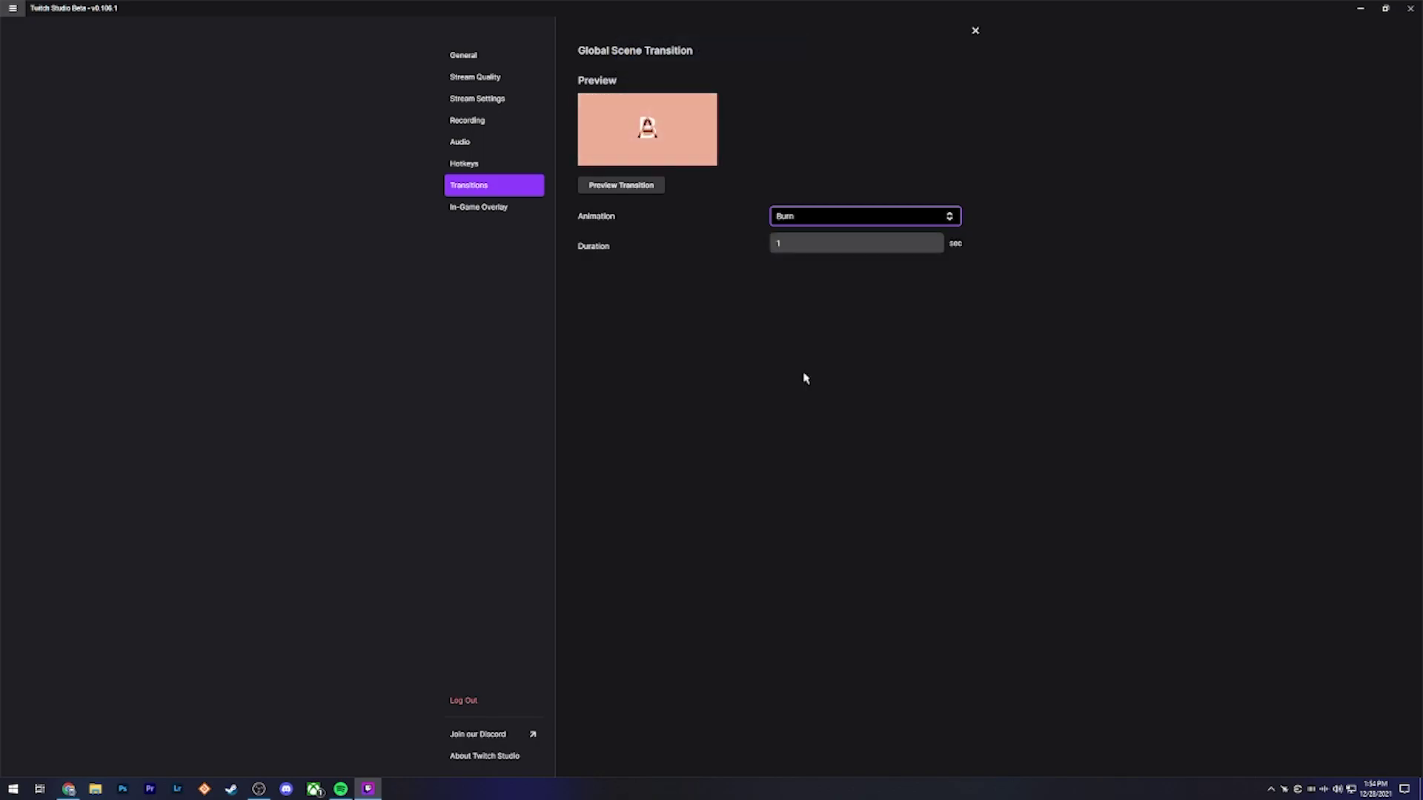
{"action": "left_click", "coordinate": [812, 215]}
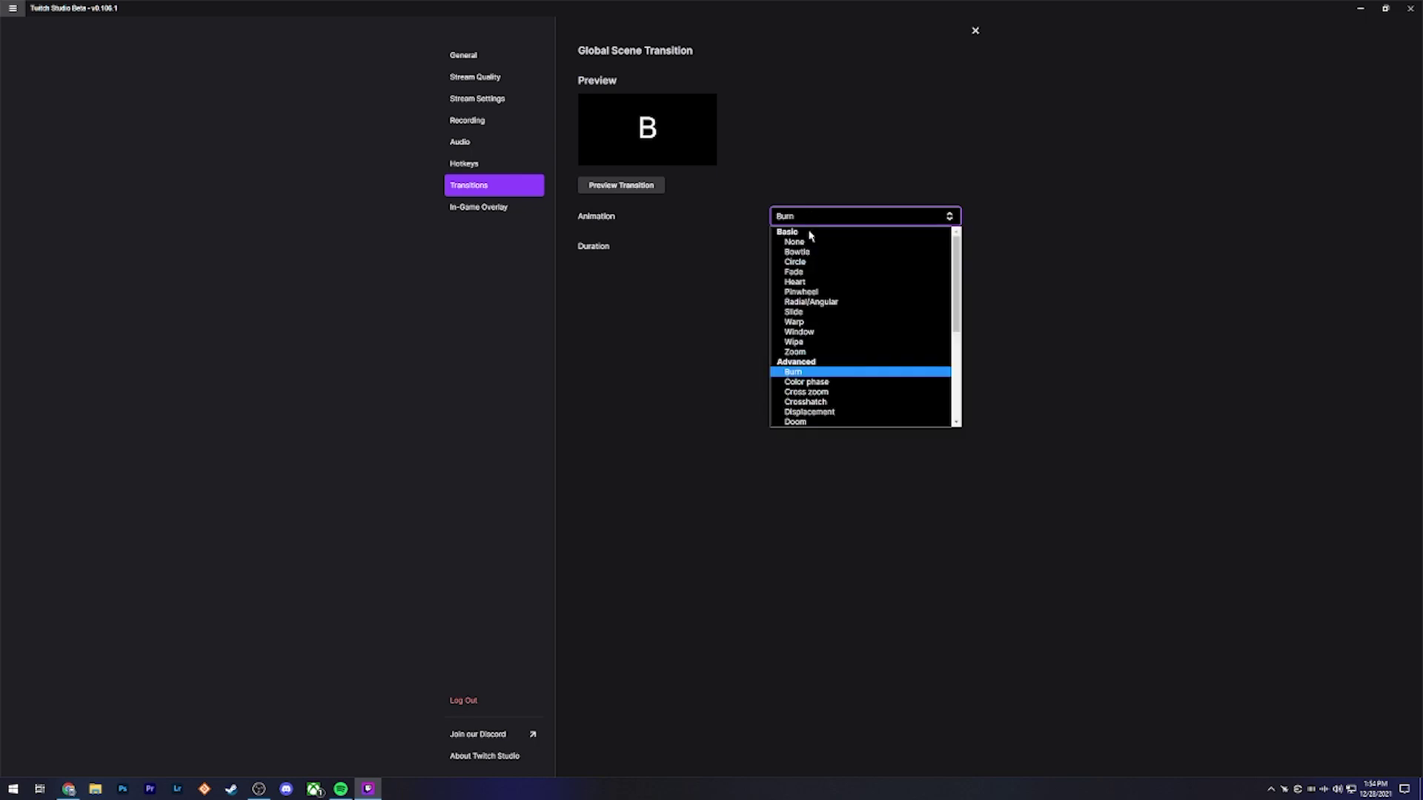
{"action": "left_click", "coordinate": [813, 412]}
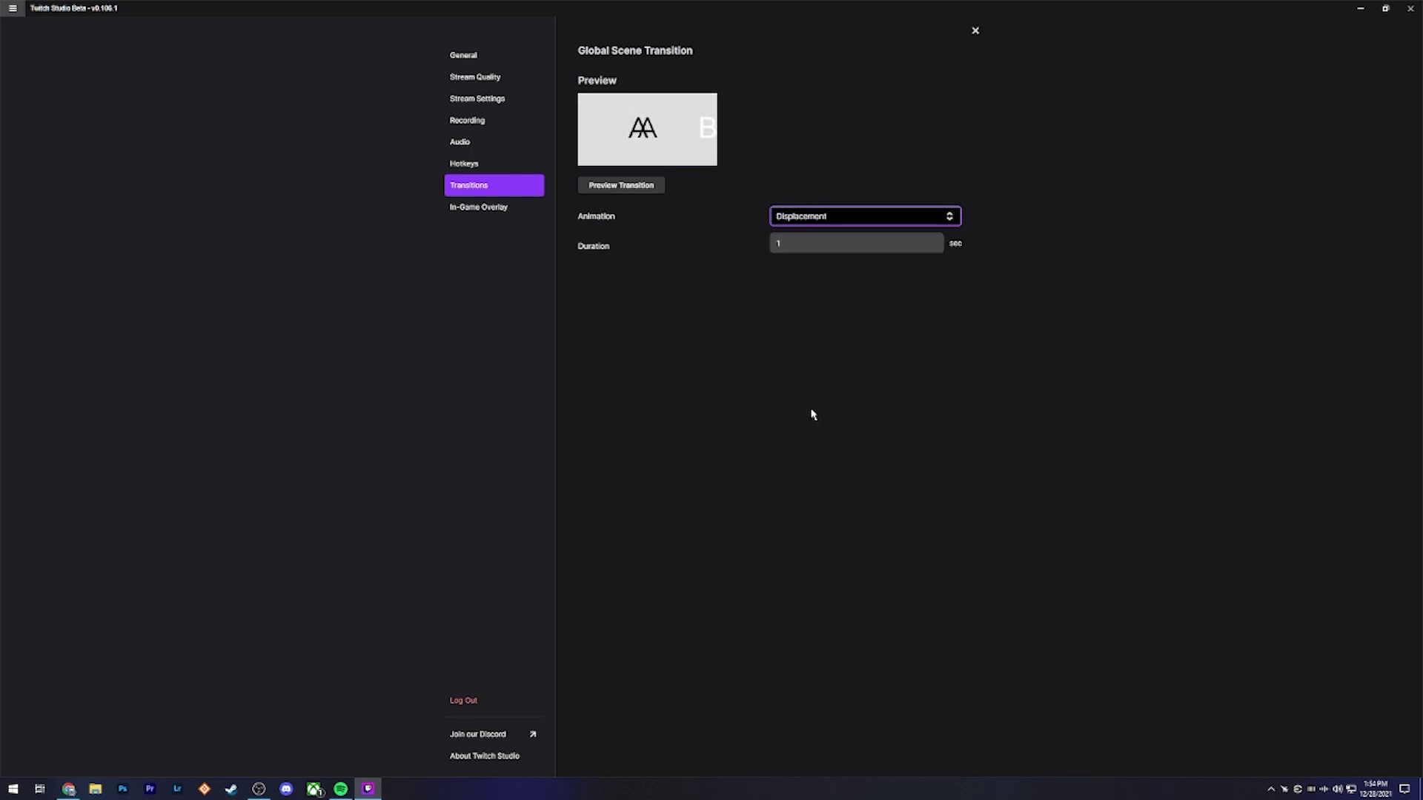
Preview Fade and Water drop, then set the transition animation to None.
{"action": "left_click", "coordinate": [782, 215]}
{"action": "scroll", "coordinate": [824, 394], "scroll_direction": "down", "scroll_amount": 2}
{"action": "scroll", "coordinate": [823, 394], "scroll_direction": "down", "scroll_amount": 2}
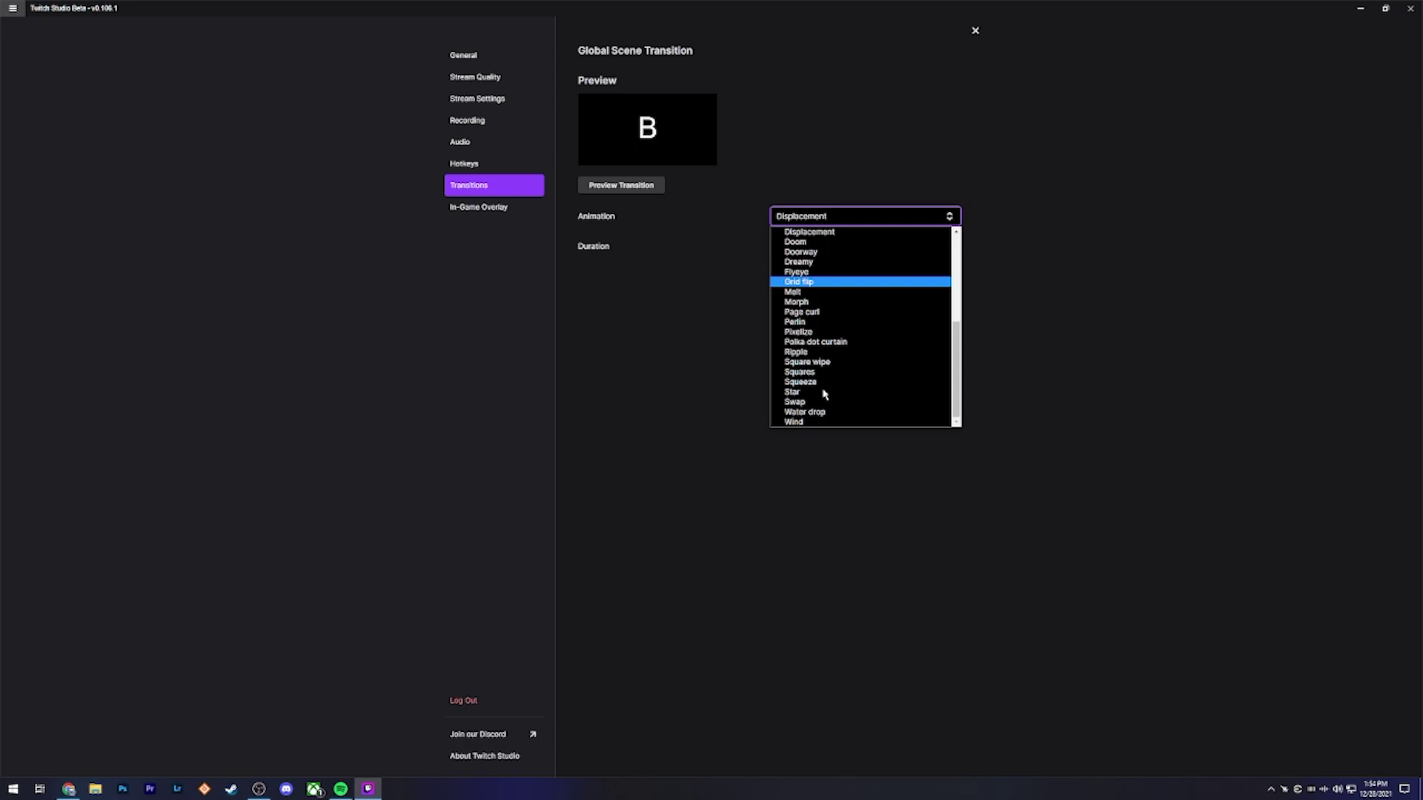
{"action": "scroll", "coordinate": [824, 394], "scroll_direction": "up", "scroll_amount": 5}
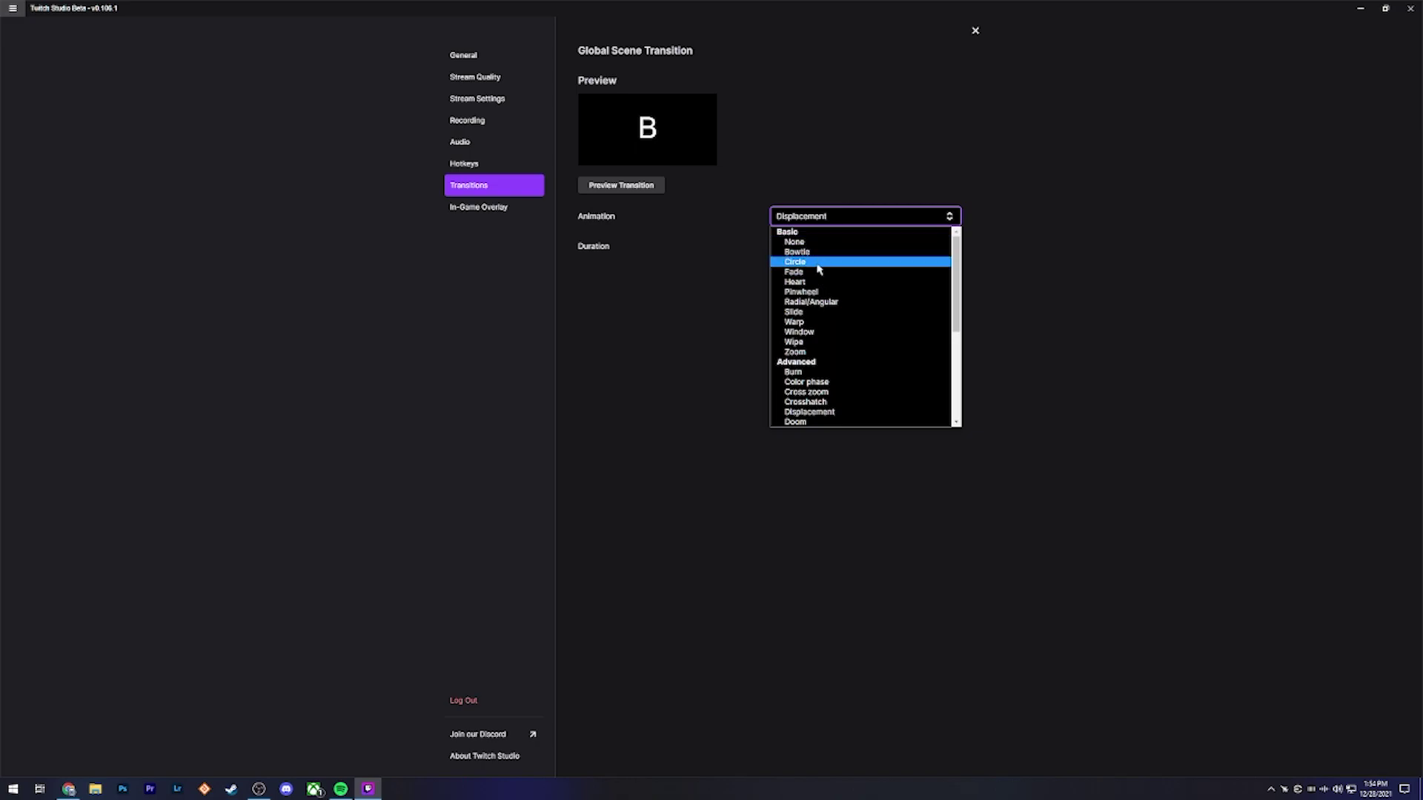
{"action": "left_click", "coordinate": [816, 272]}
{"action": "left_click", "coordinate": [801, 213]}
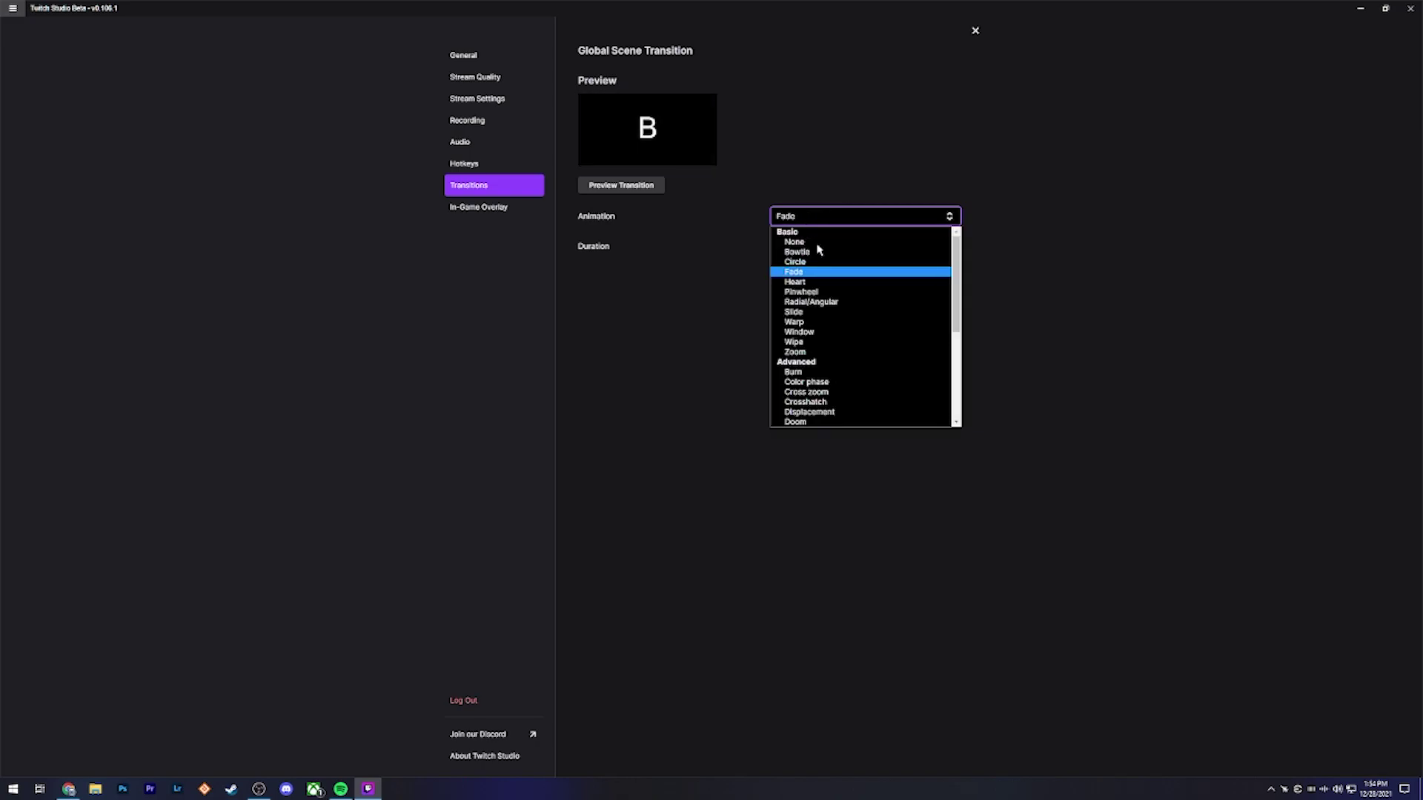
{"action": "scroll", "coordinate": [820, 334], "scroll_direction": "down", "scroll_amount": 5}
{"action": "scroll", "coordinate": [824, 378], "scroll_direction": "down", "scroll_amount": 3}
{"action": "left_click", "coordinate": [827, 411]}
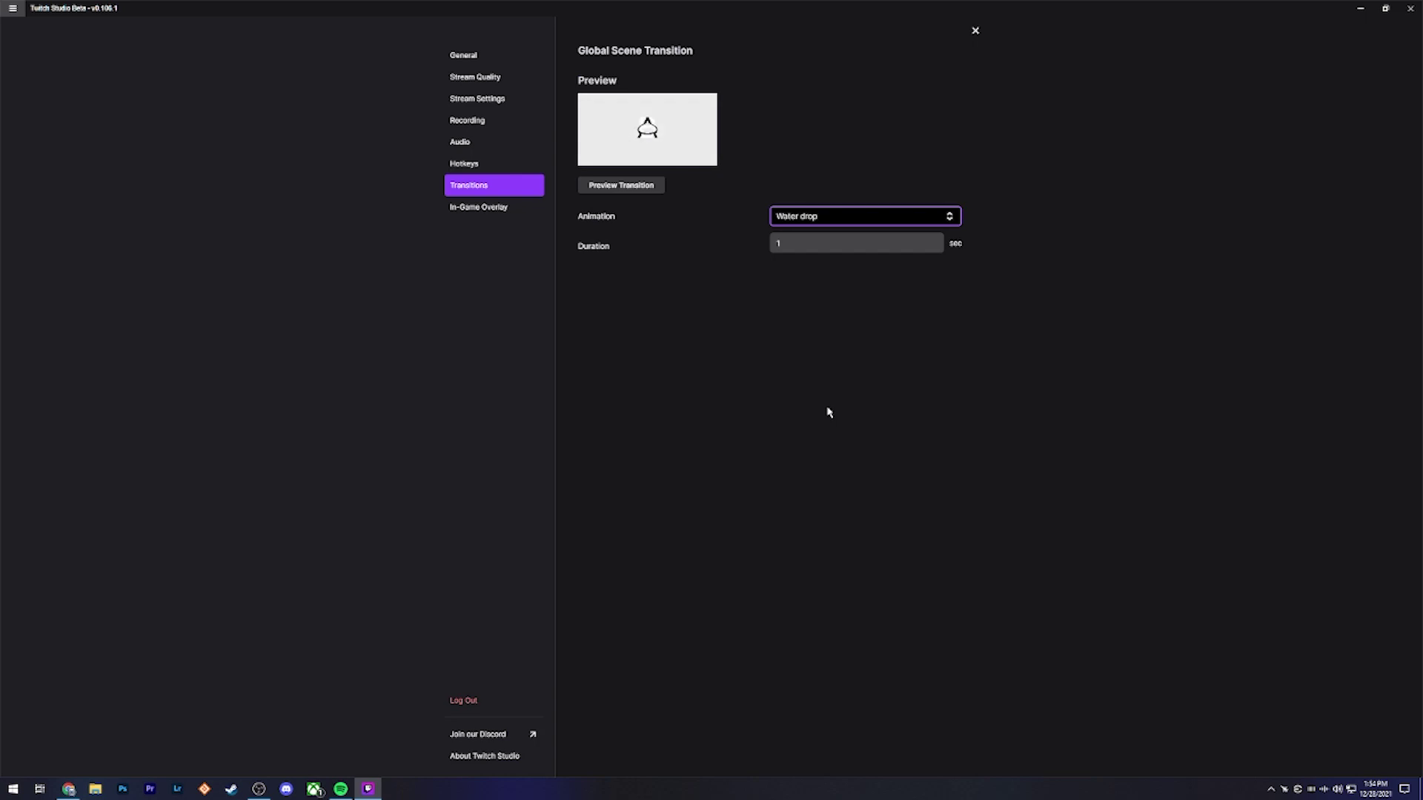
{"action": "left_click", "coordinate": [824, 218]}
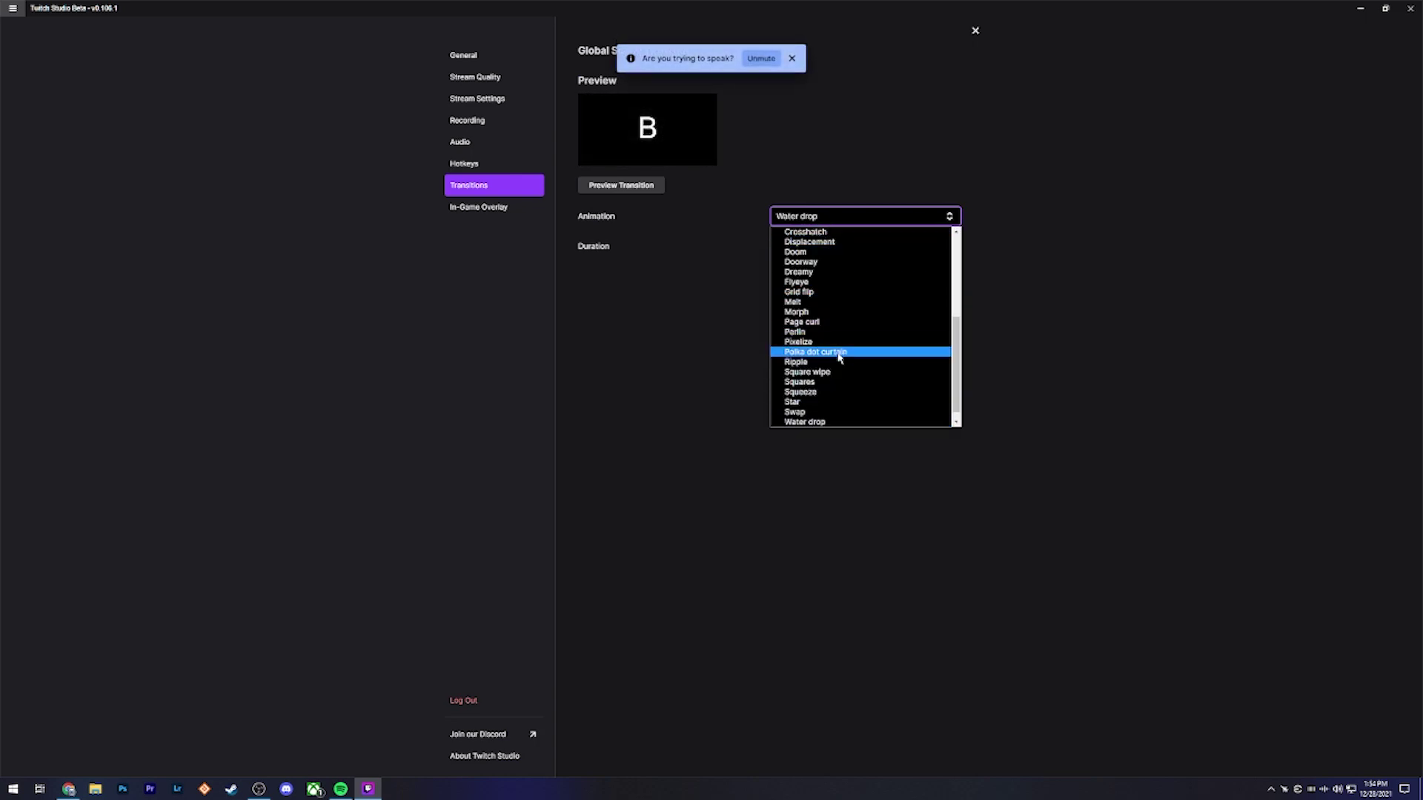
{"action": "scroll", "coordinate": [836, 358], "scroll_direction": "up", "scroll_amount": 10}
{"action": "left_click", "coordinate": [809, 244]}
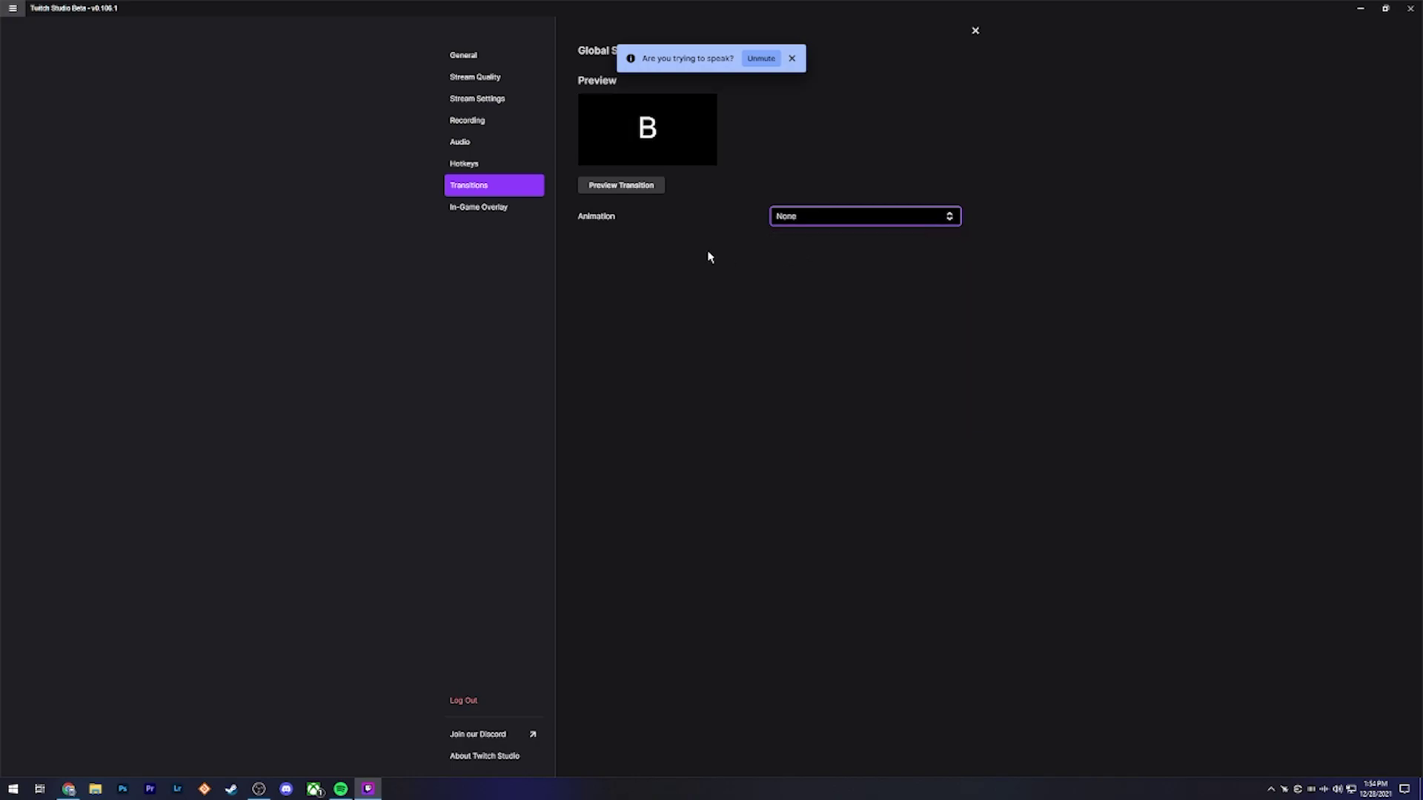
{"action": "left_click", "coordinate": [483, 210]}
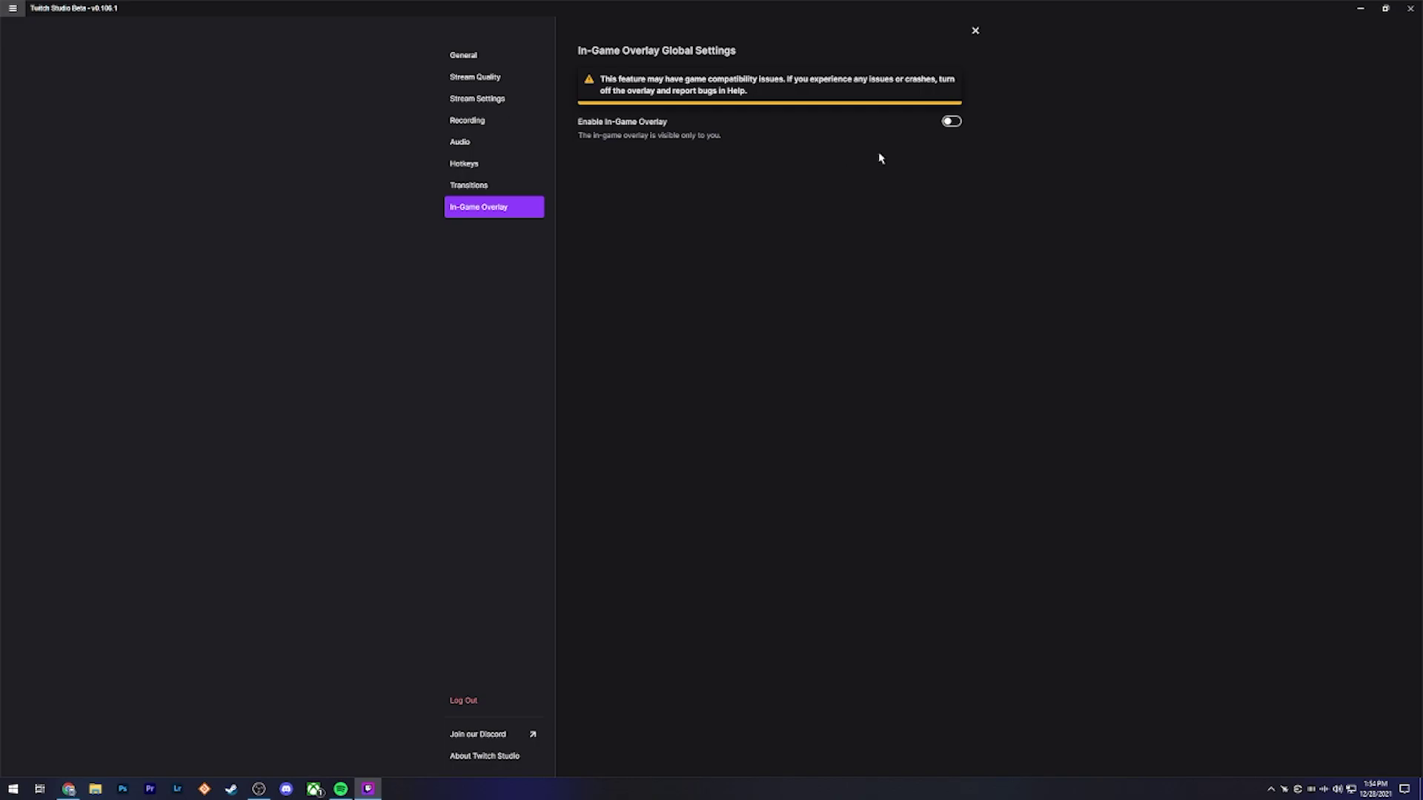
Enable In-Game Overlay, dismiss the speaking notification, and close Settings.
{"action": "left_click", "coordinate": [951, 122]}
{"action": "scroll", "coordinate": [969, 522], "scroll_direction": "down", "scroll_amount": 1}
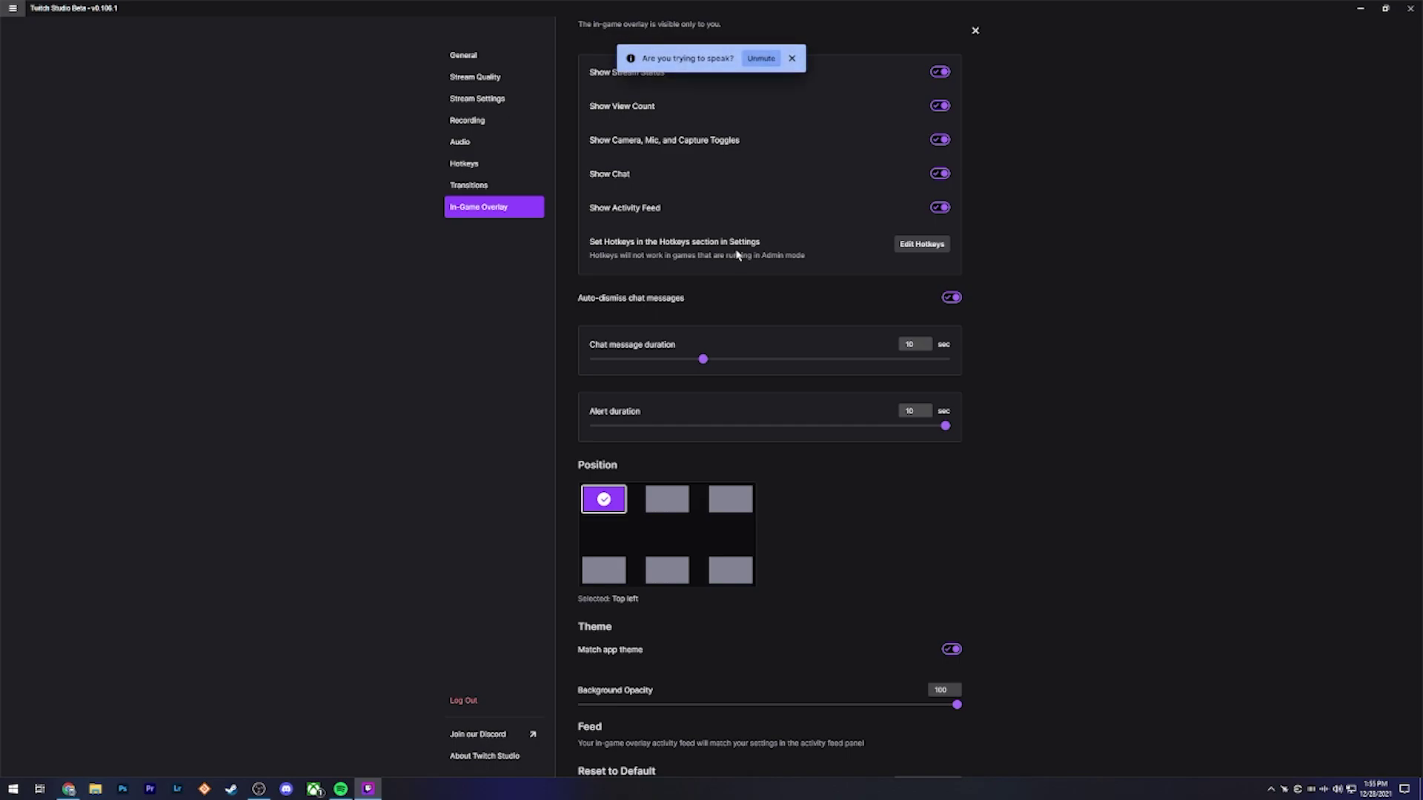
{"action": "scroll", "coordinate": [812, 457], "scroll_direction": "down", "scroll_amount": 2}
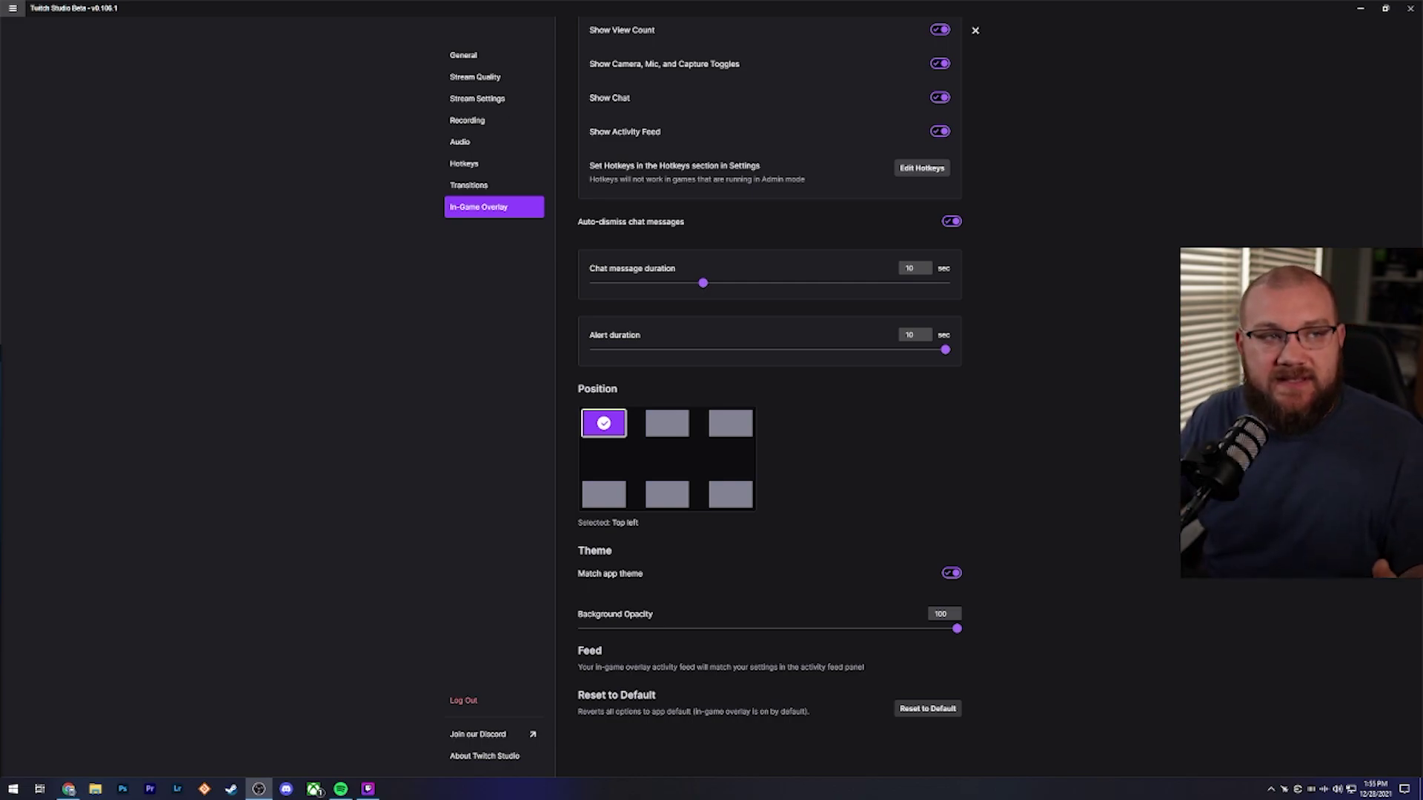
{"action": "mouse_move", "coordinate": [916, 424]}
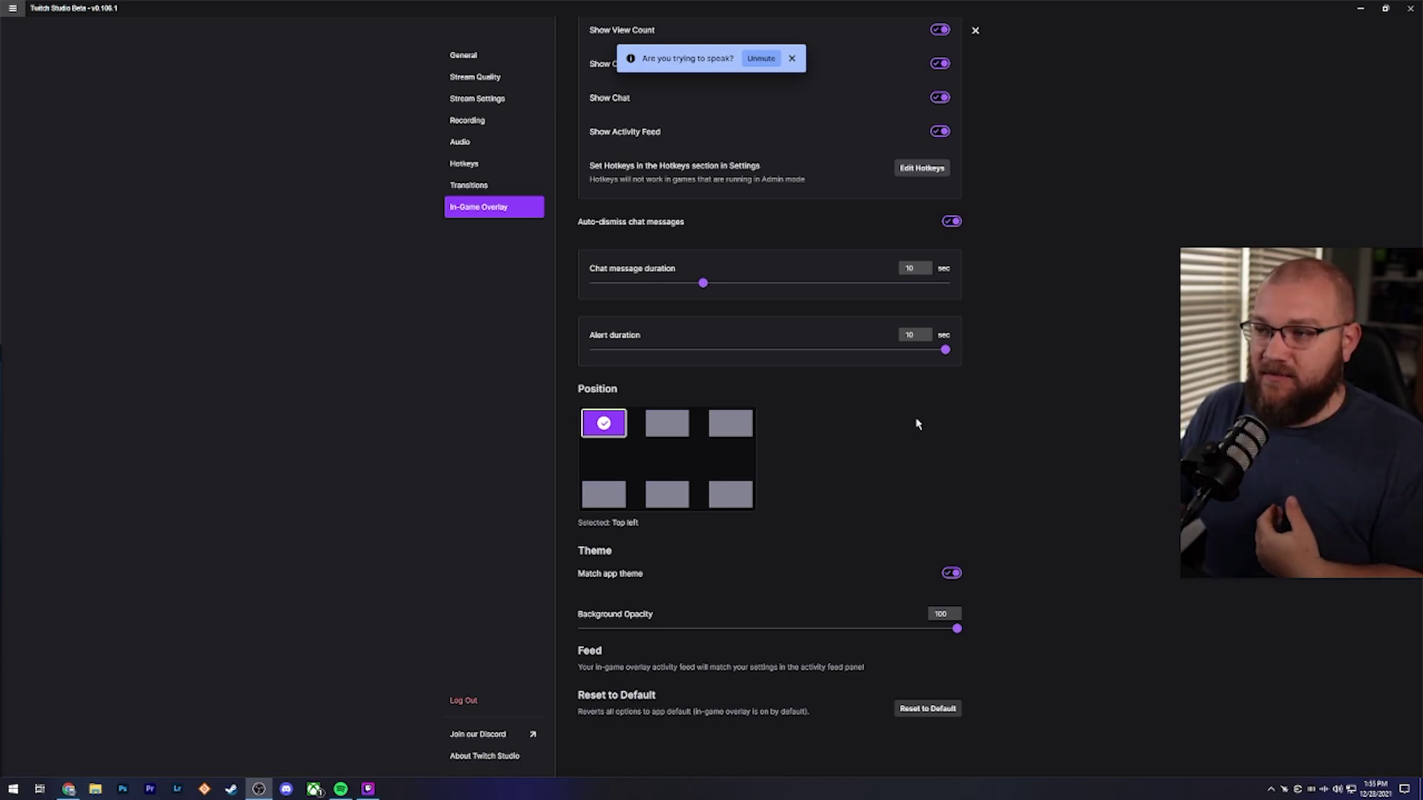
{"action": "left_click", "coordinate": [795, 59]}
{"action": "scroll", "coordinate": [824, 262], "scroll_direction": "up", "scroll_amount": 2}
{"action": "scroll", "coordinate": [825, 261], "scroll_direction": "up", "scroll_amount": 2}
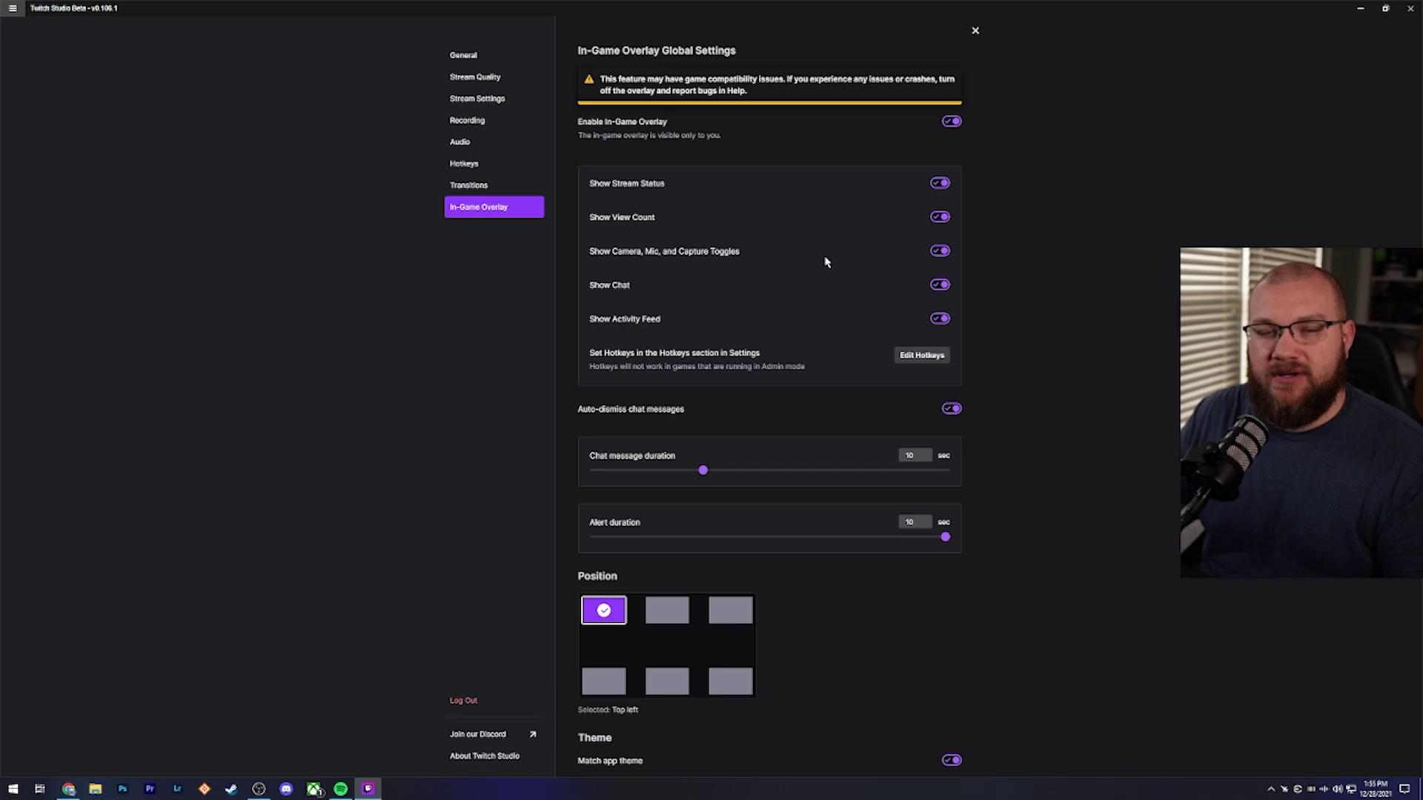
{"action": "left_click", "coordinate": [975, 33]}
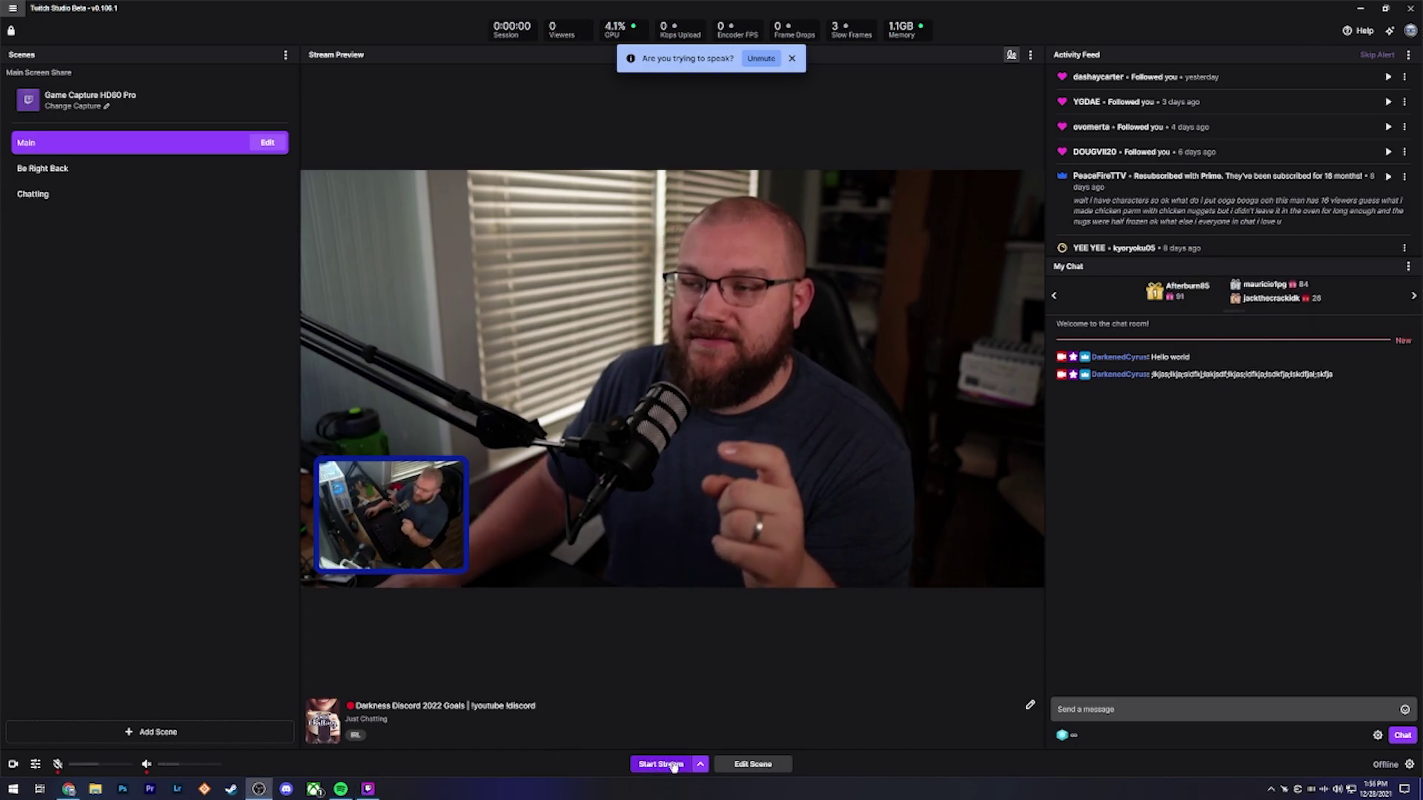
{"action": "left_click", "coordinate": [671, 765]}
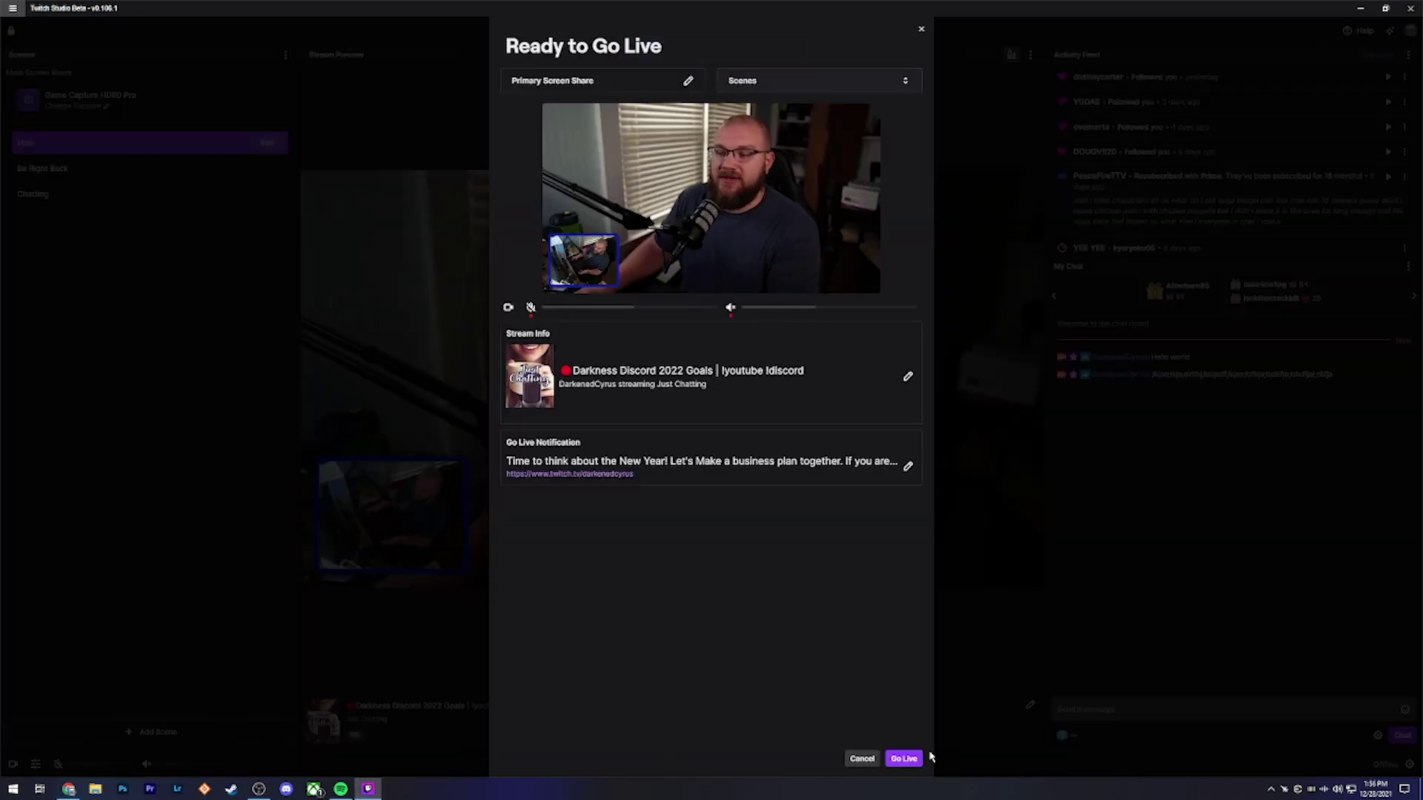
{"action": "left_click", "coordinate": [585, 85]}
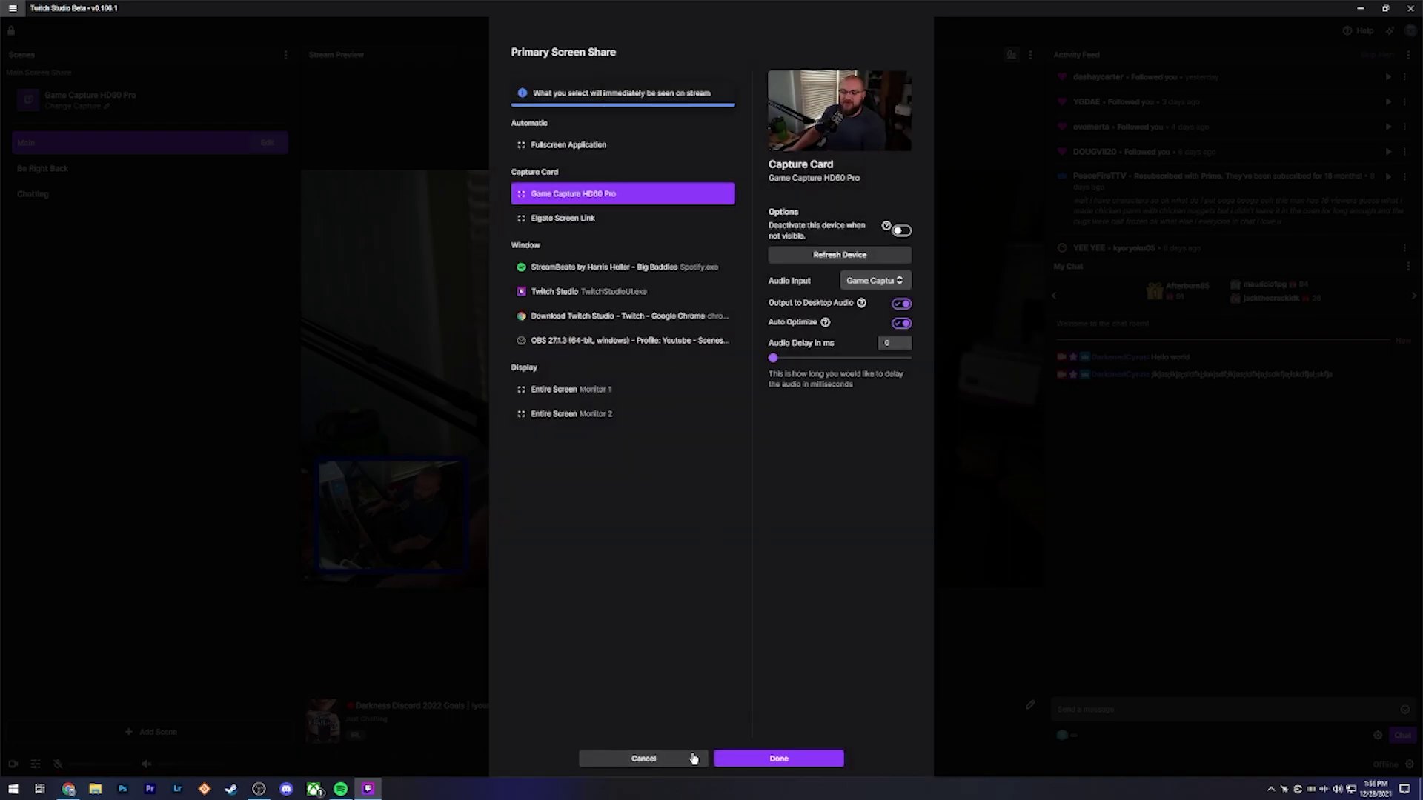
{"action": "left_click", "coordinate": [693, 758]}
{"action": "left_click", "coordinate": [800, 87]}
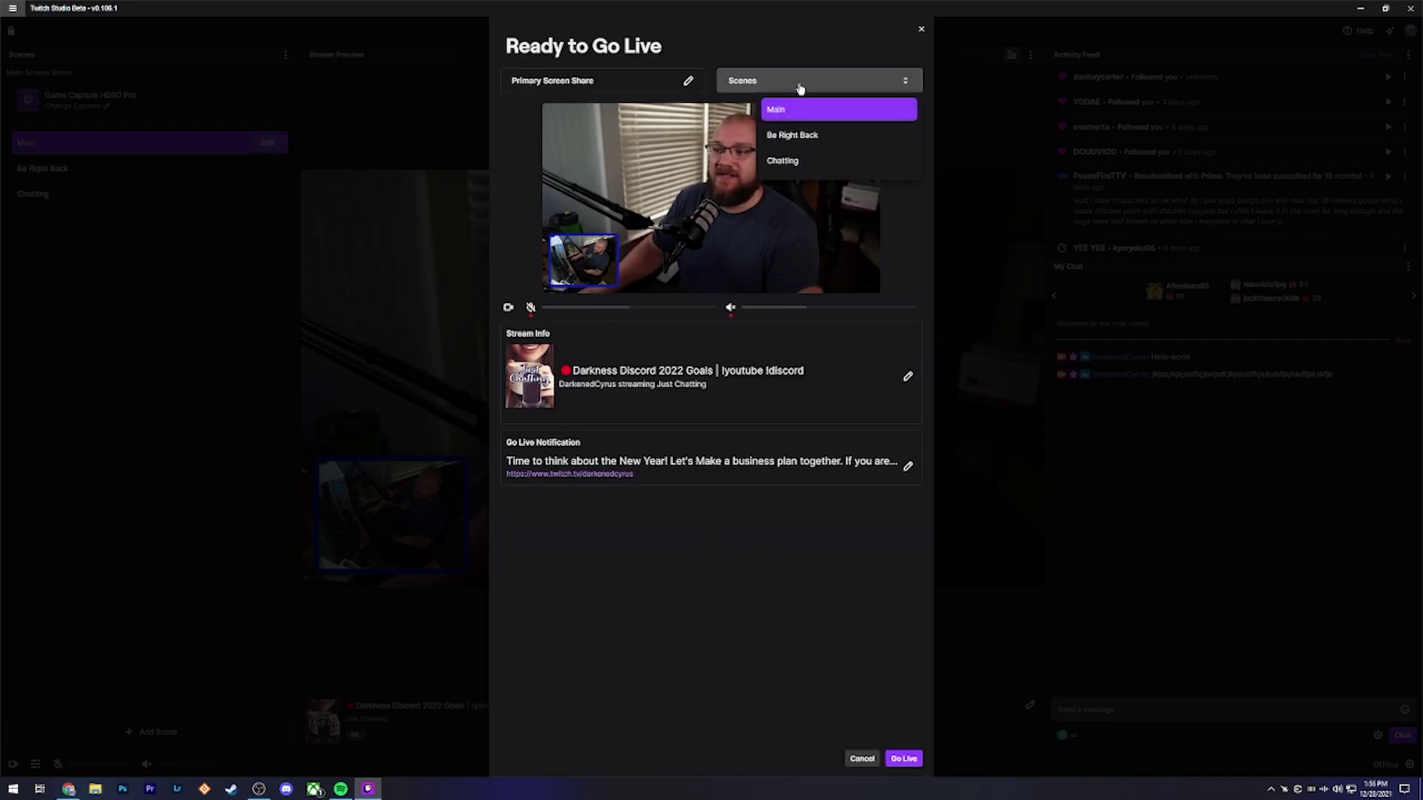
{"action": "left_click", "coordinate": [714, 536]}
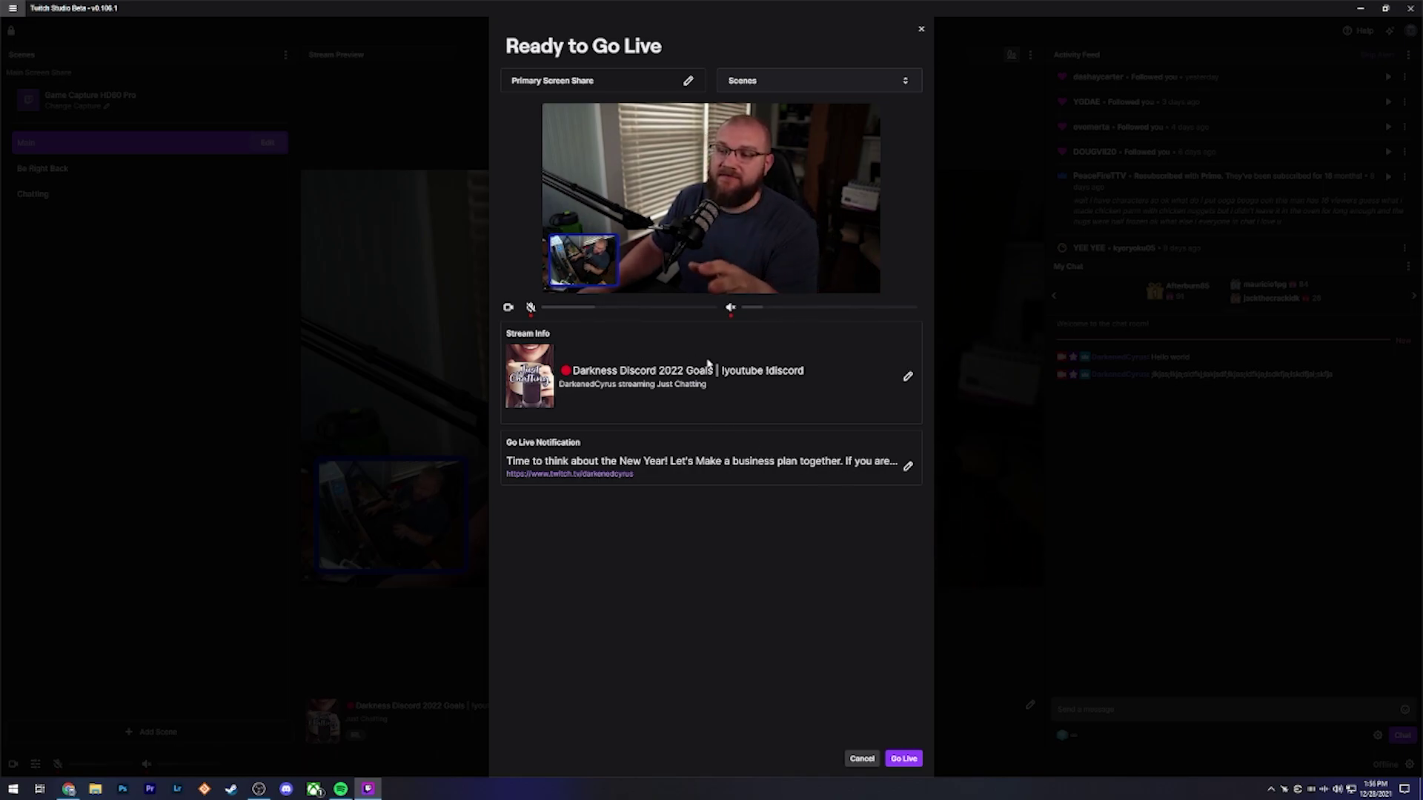
{"action": "left_click", "coordinate": [909, 377]}
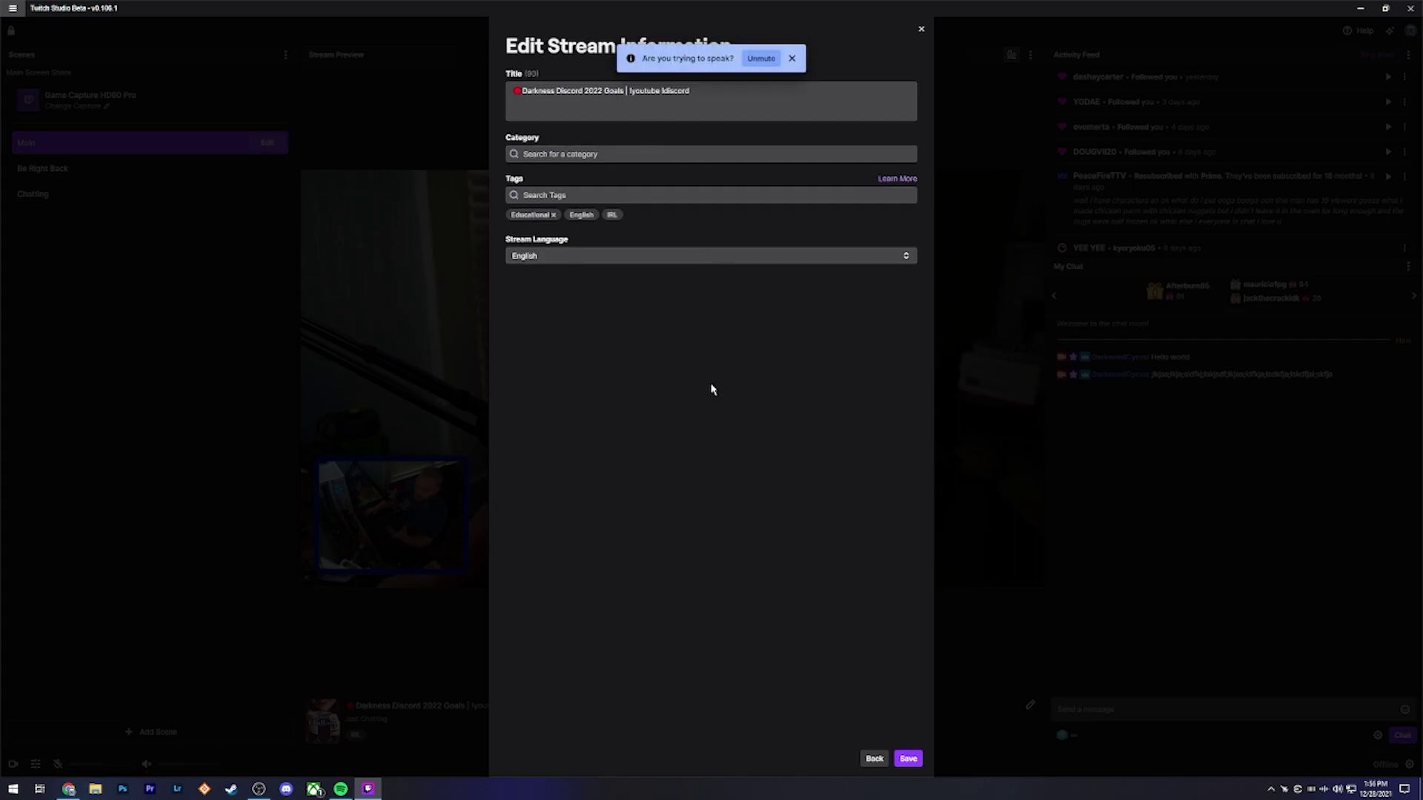
{"action": "left_click", "coordinate": [876, 758]}
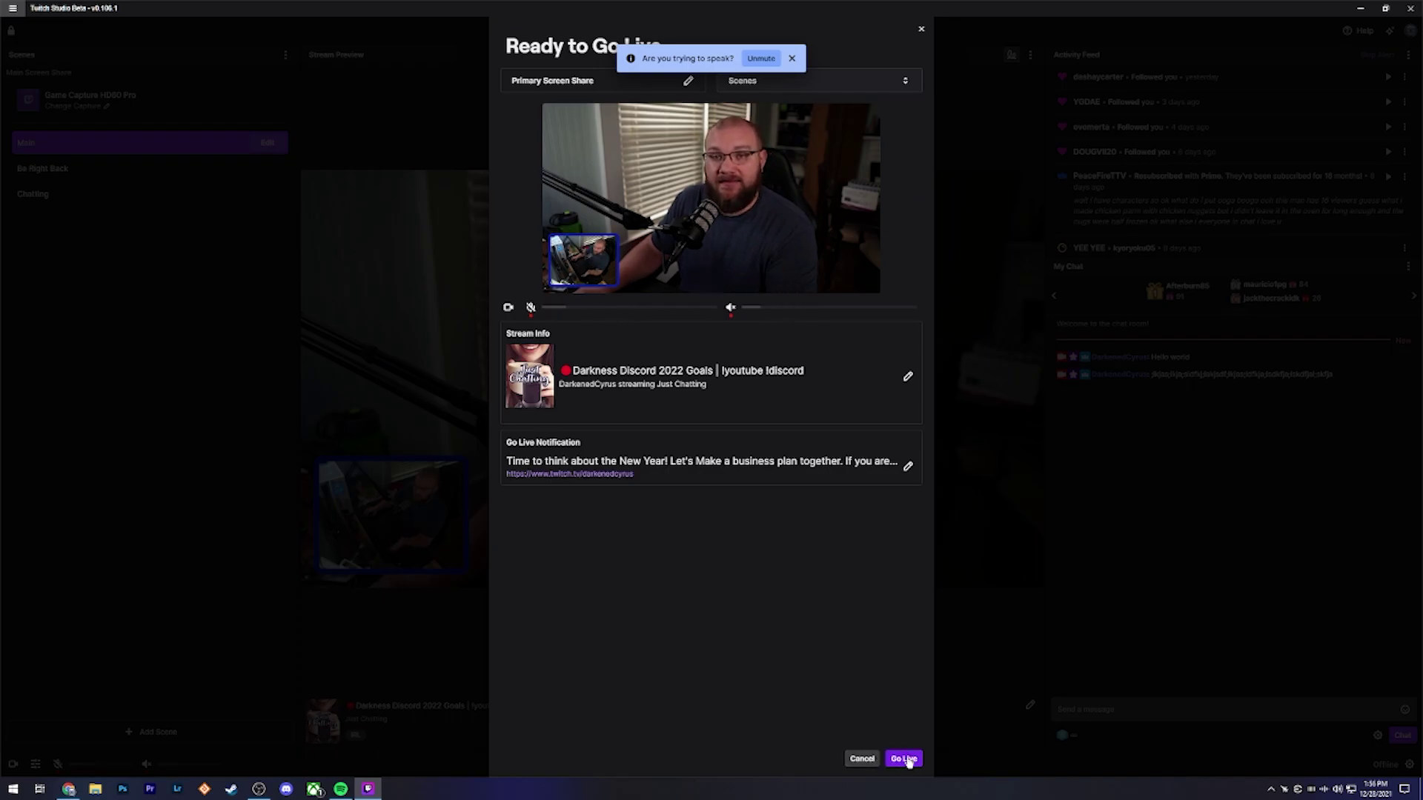
{"action": "left_click", "coordinate": [921, 32]}
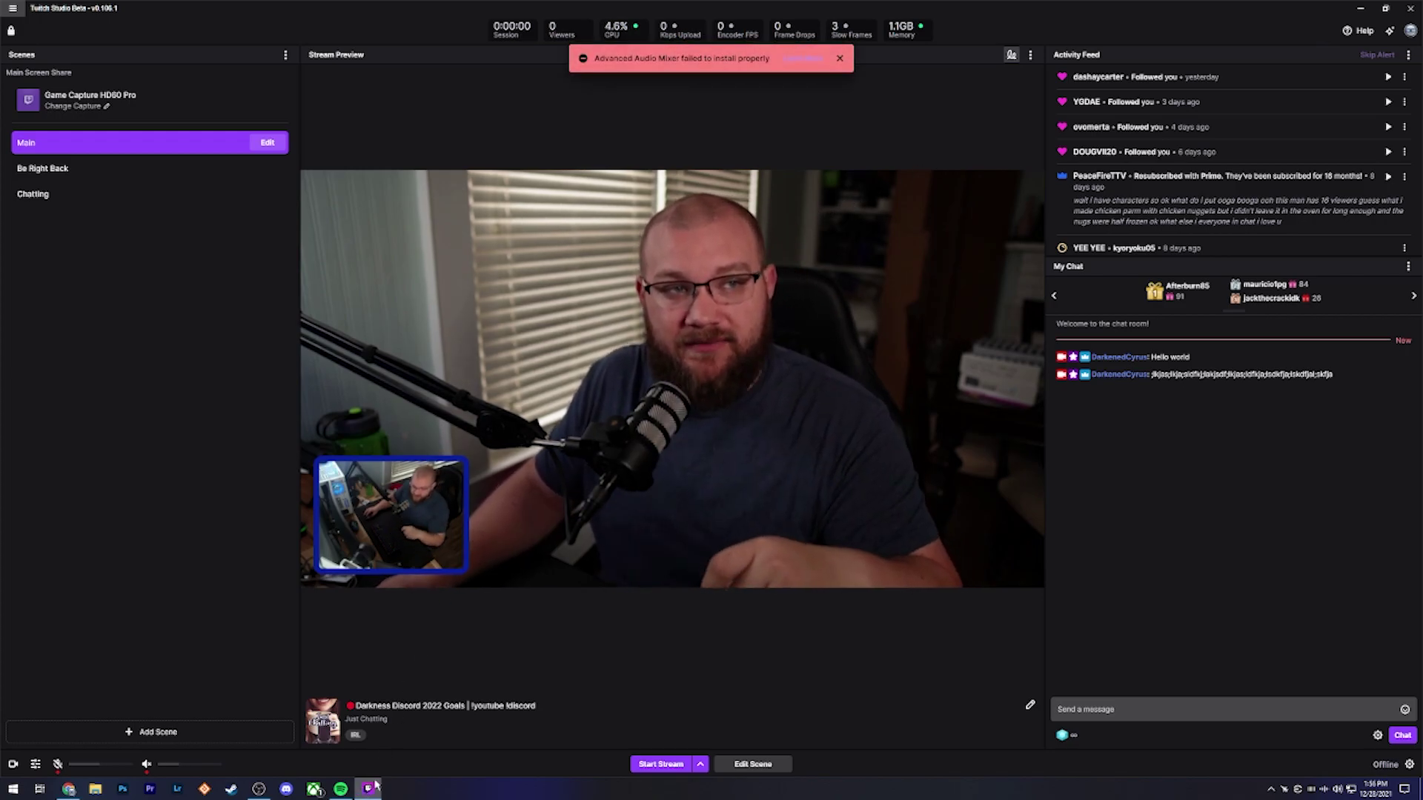
{"action": "mouse_move", "coordinate": [368, 789]}
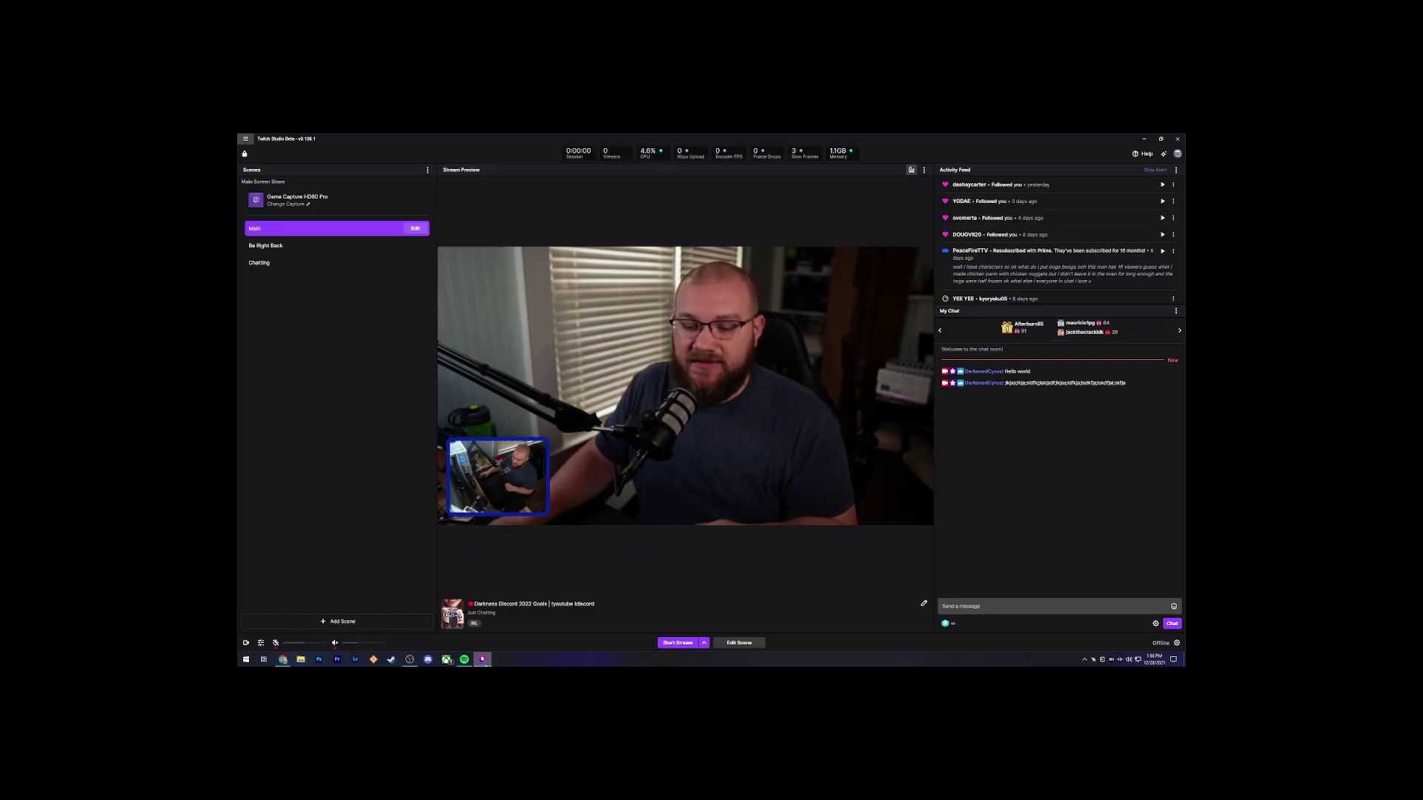
Turn on Run as administrator in the Twitch Studio shortcut's advanced properties and apply it.
{"action": "right_click", "coordinate": [483, 661]}
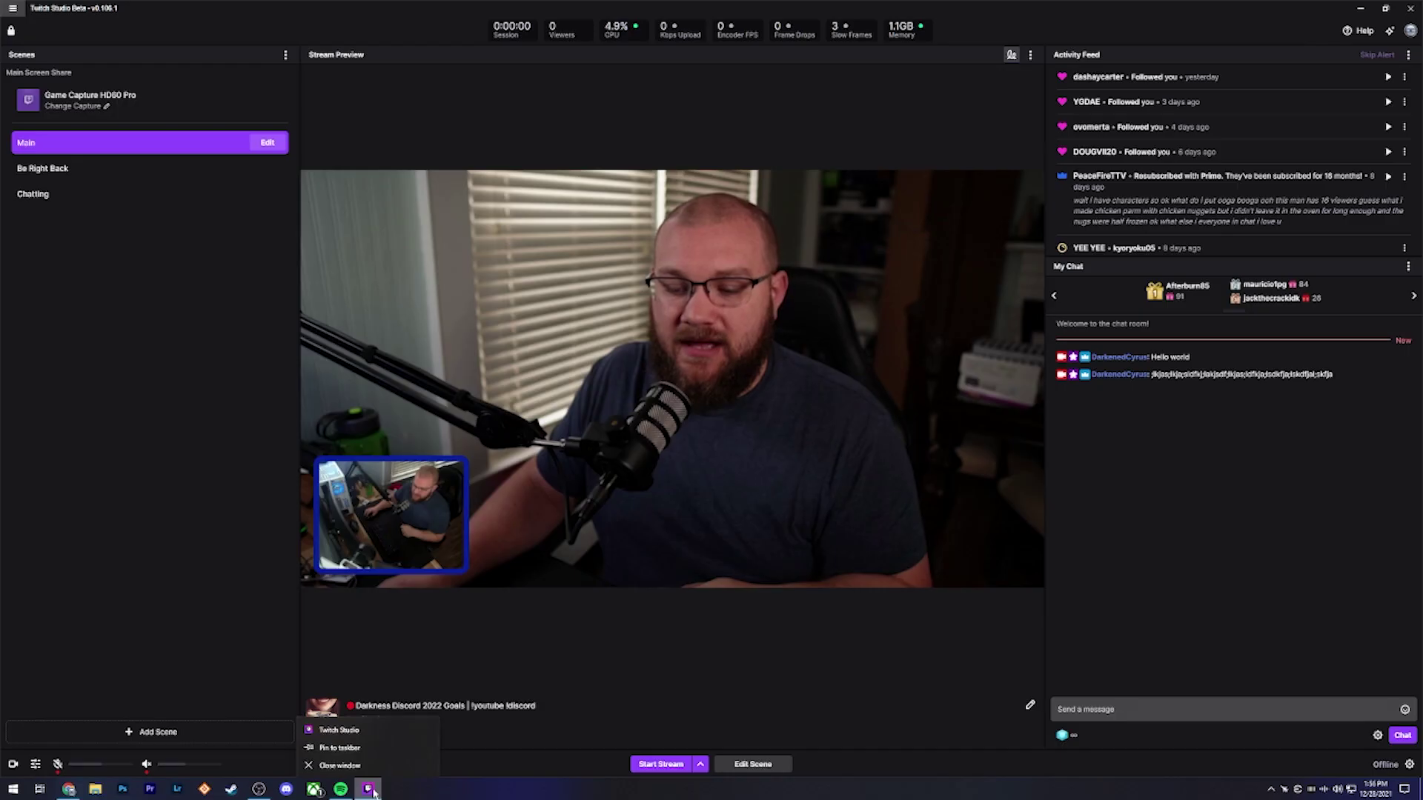
{"action": "right_click", "coordinate": [354, 737]}
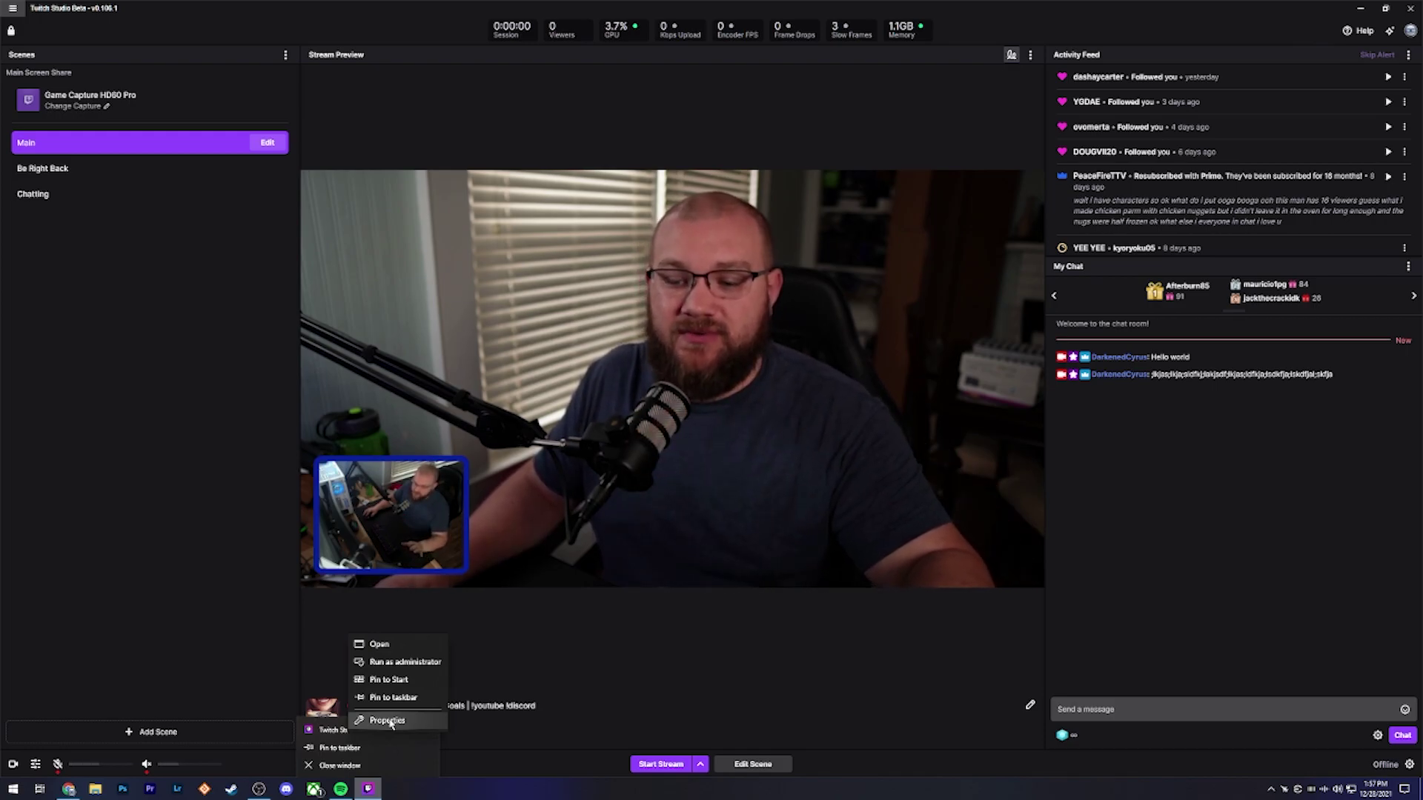
{"action": "left_click", "coordinate": [389, 721]}
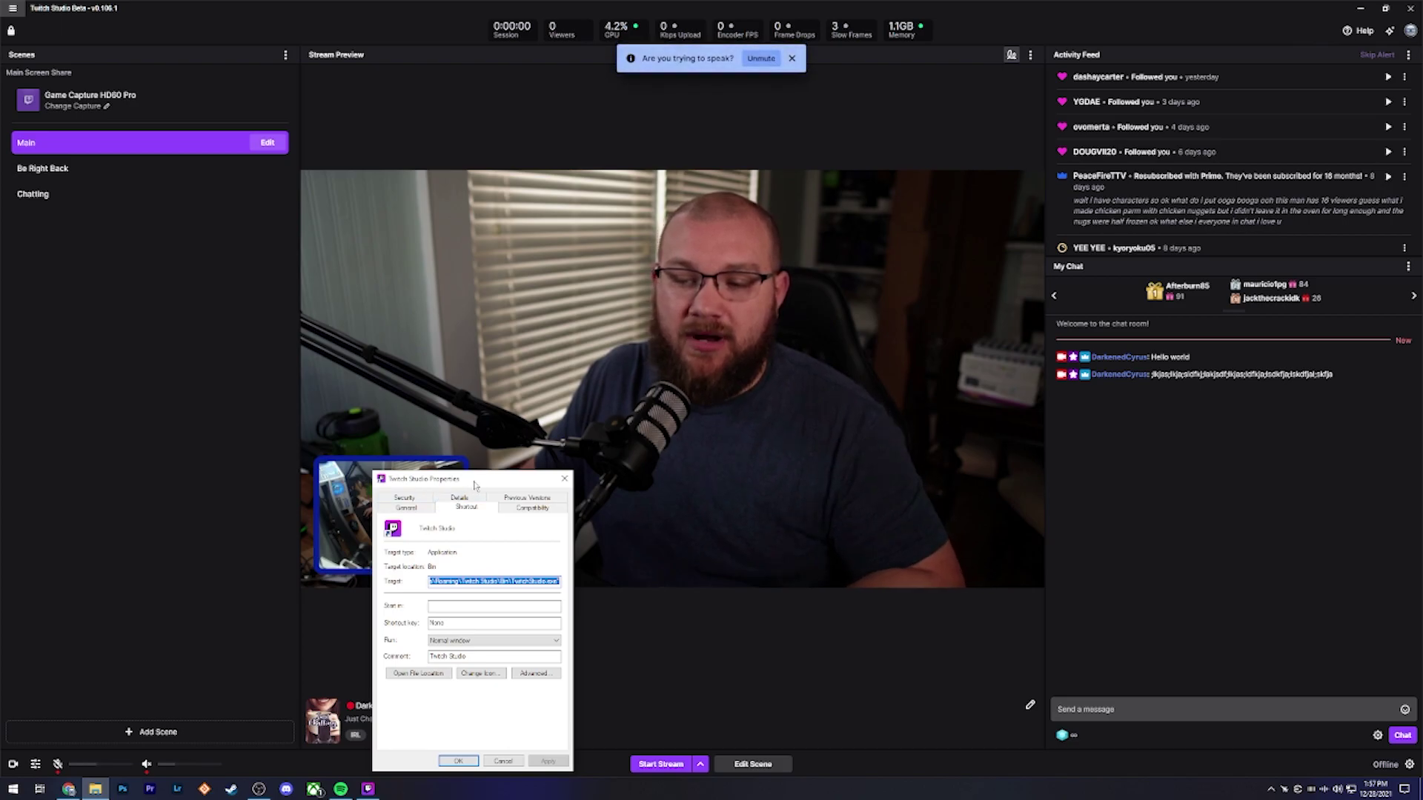
{"action": "mouse_move", "coordinate": [475, 483]}
{"action": "left_mouse_down"}
{"action": "mouse_move", "coordinate": [707, 290]}
{"action": "mouse_move", "coordinate": [717, 208]}
{"action": "left_mouse_up"}
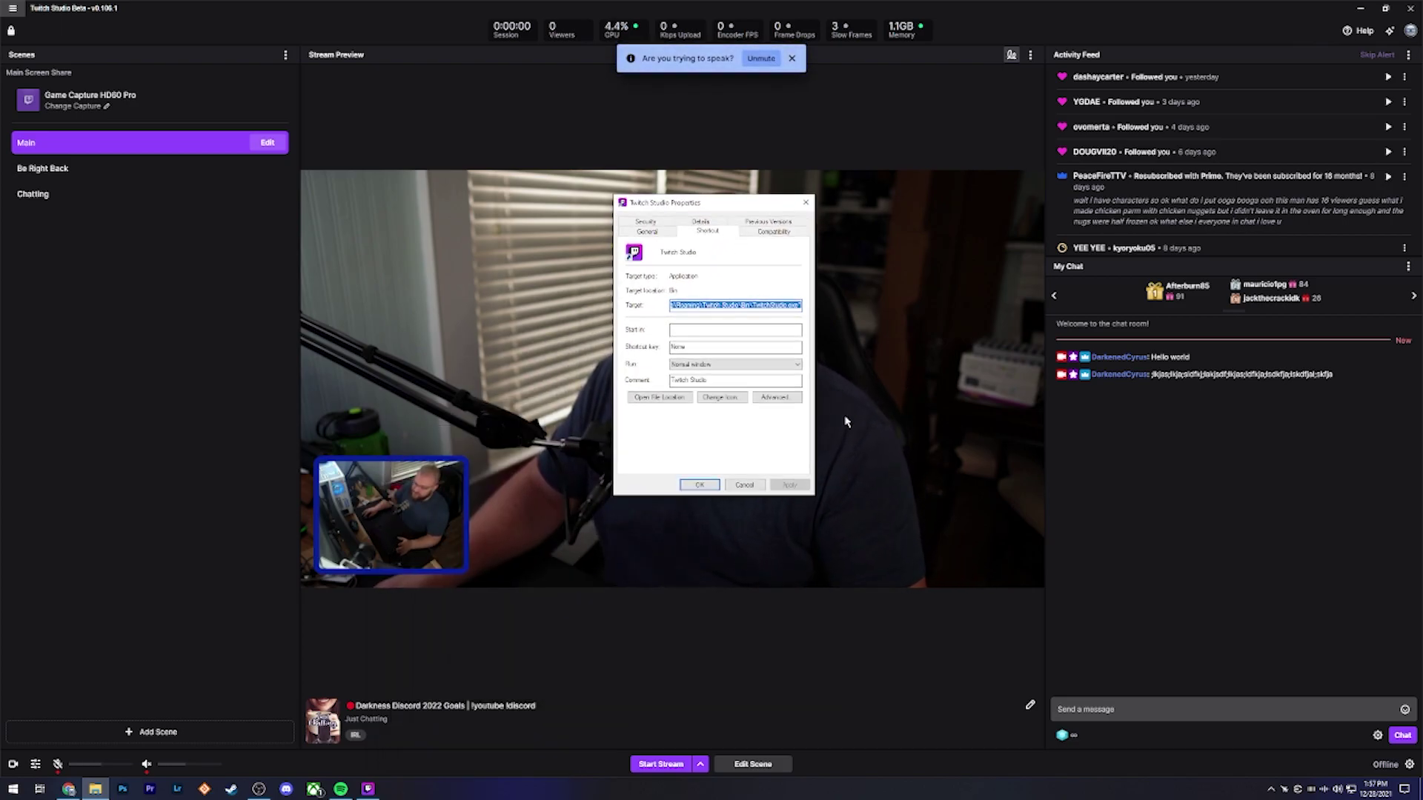
{"action": "left_click", "coordinate": [777, 400]}
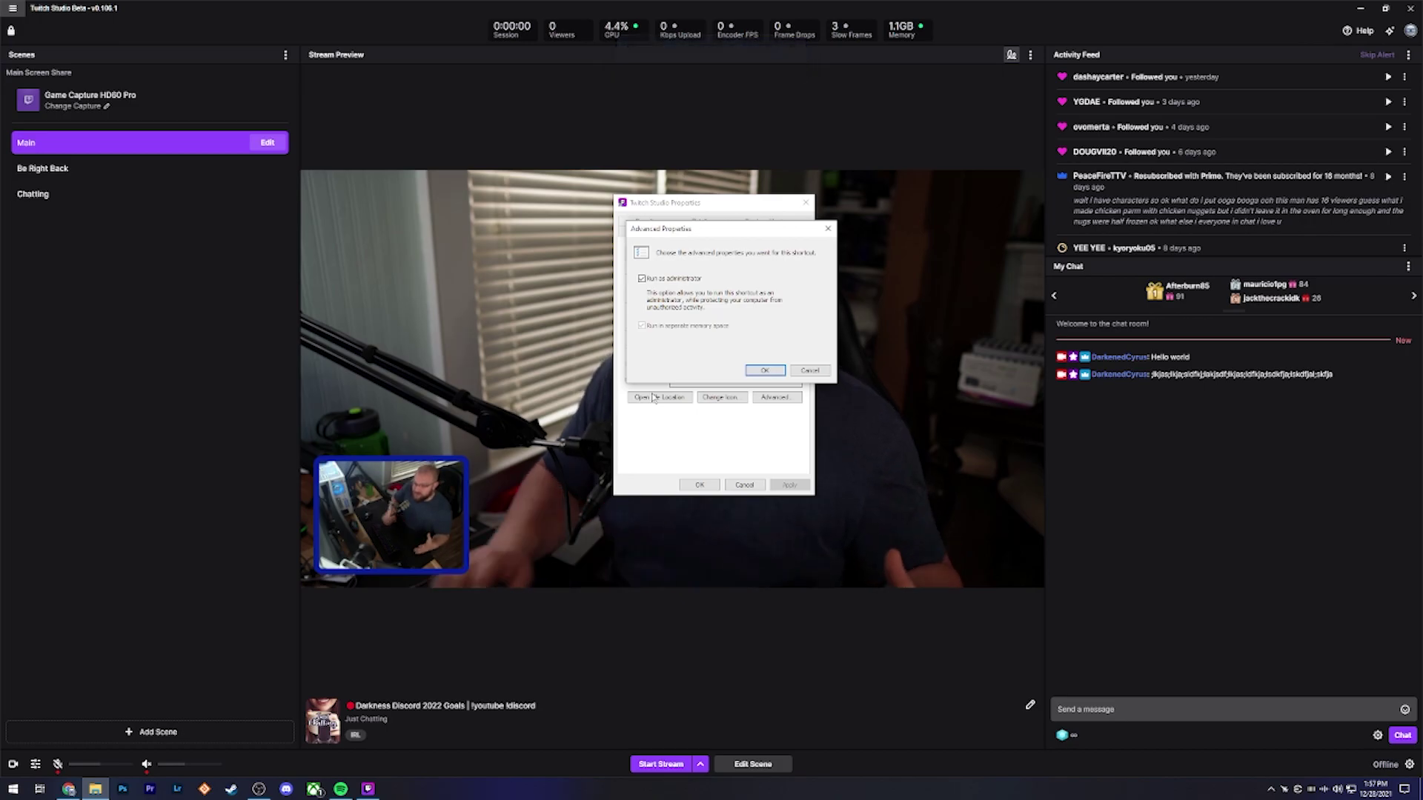
{"action": "left_click", "coordinate": [775, 371]}
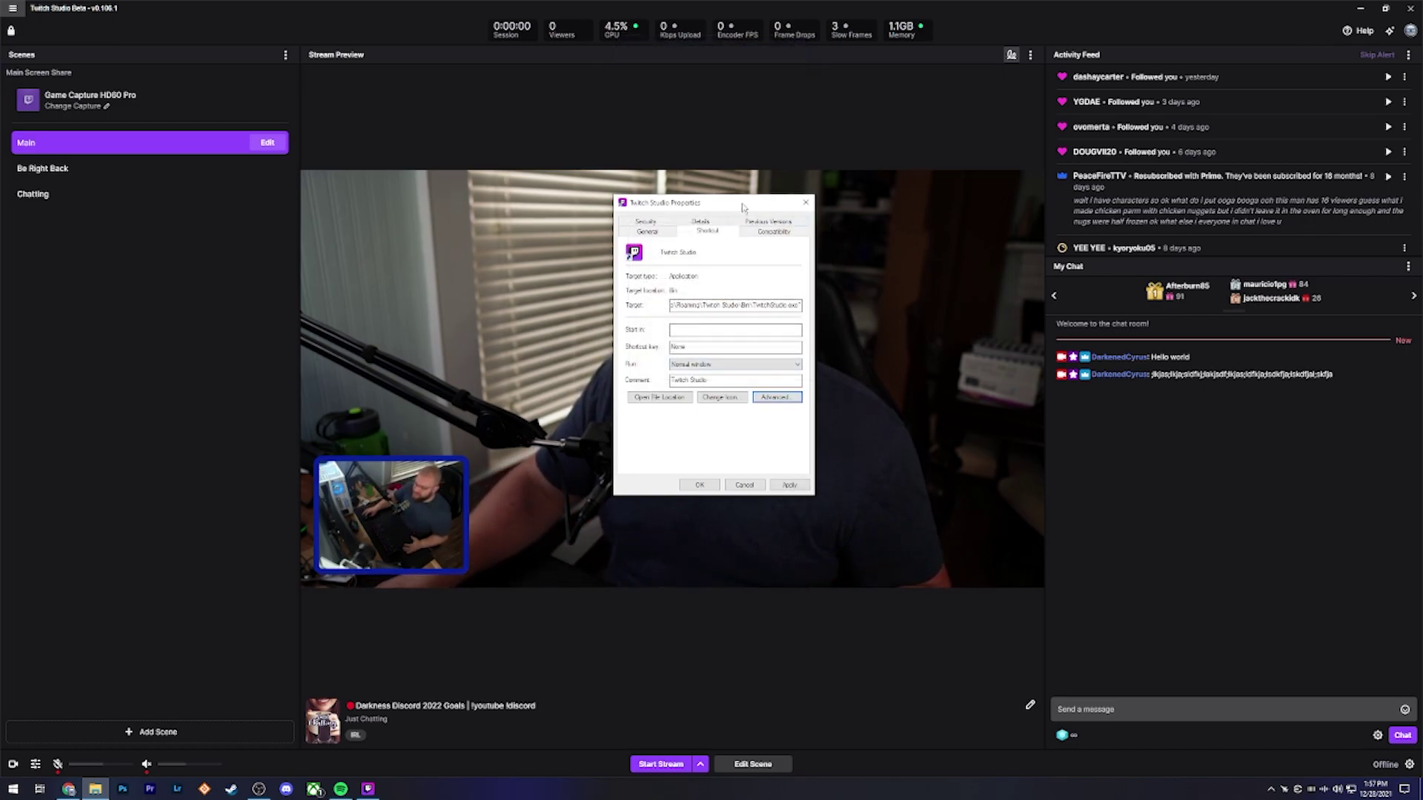
{"action": "left_click_drag", "start_coordinate": [743, 207], "coordinate": [1144, 213]}
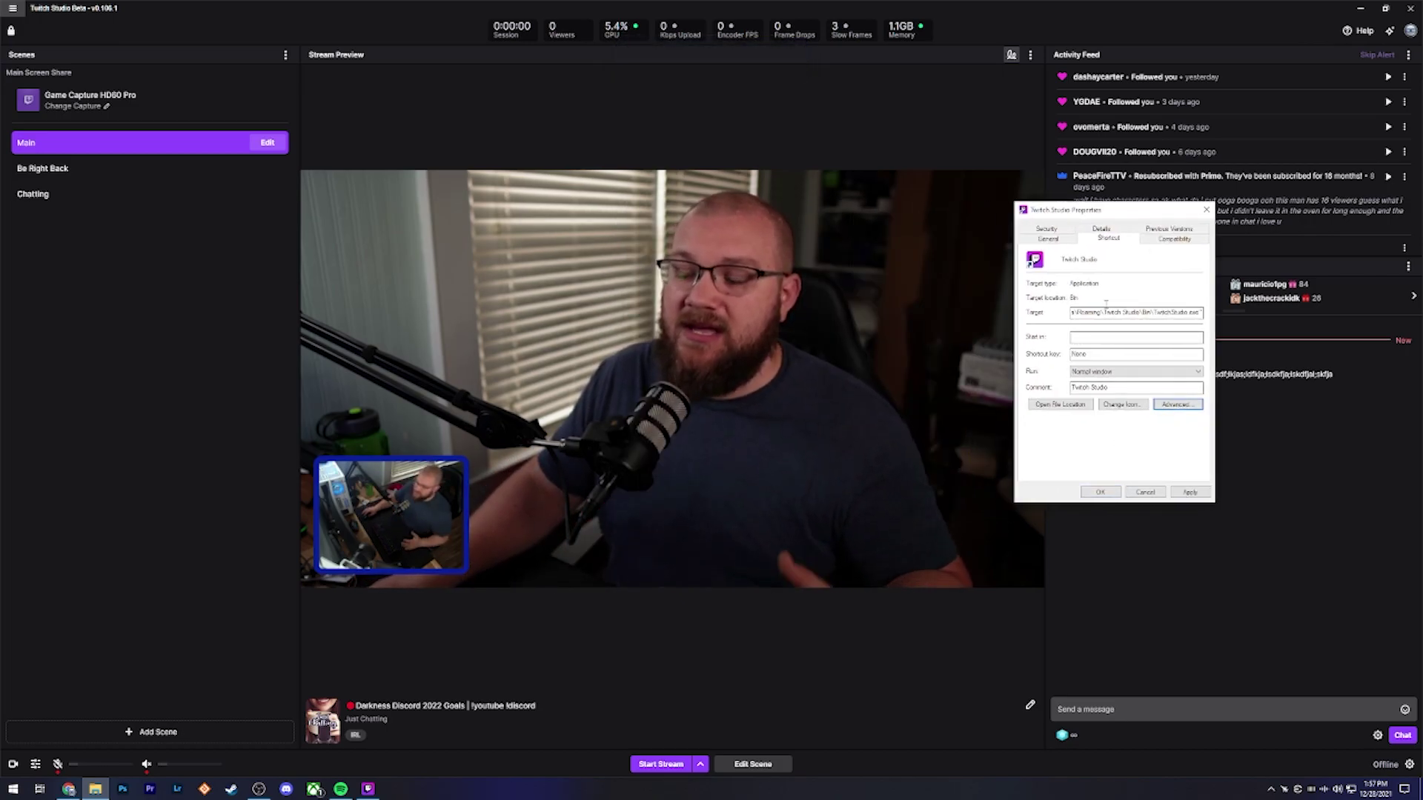
{"action": "left_click", "coordinate": [1197, 497]}
{"action": "left_click", "coordinate": [1101, 492]}
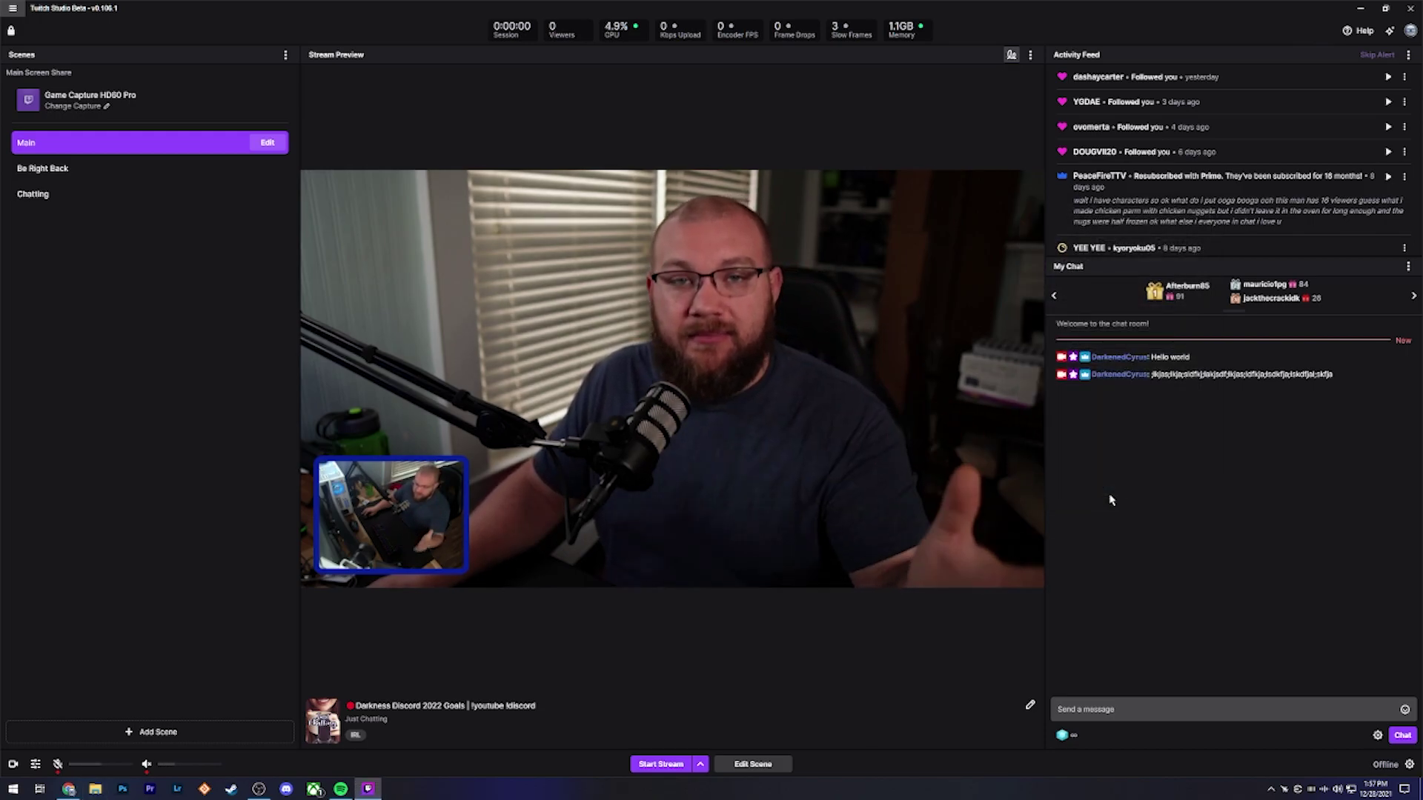